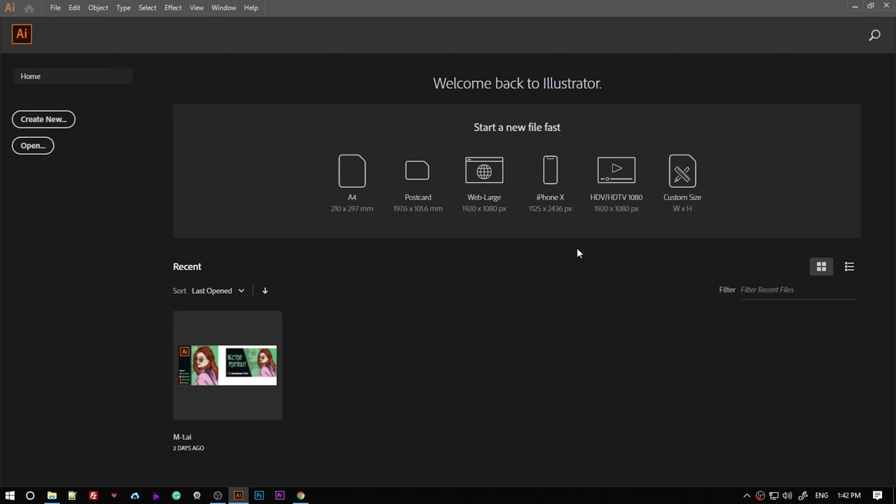
Create a new blank 2000 × 2000 px document.
key(ctrl+n)
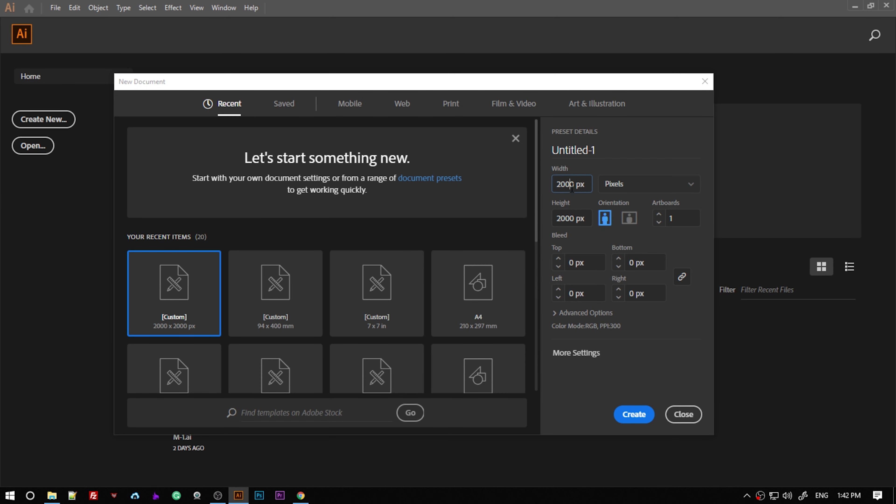
click(635, 416)
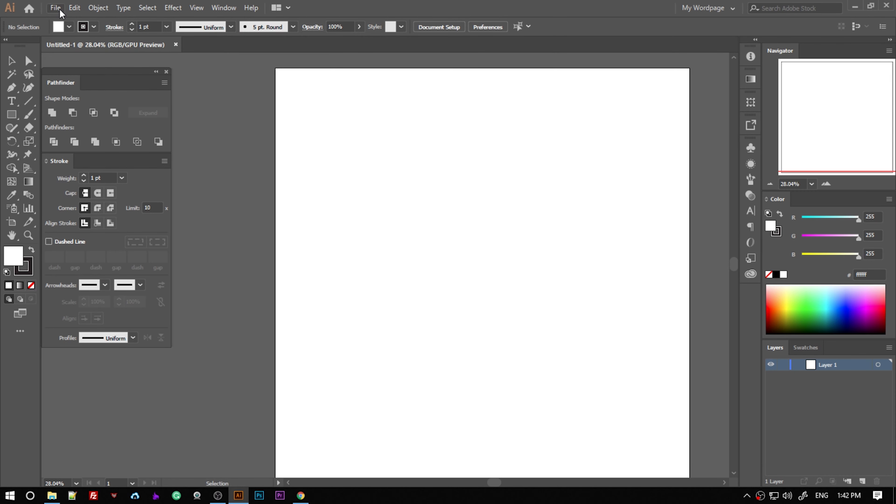
Place the portrait photo from the Drawing 3 folder into the document.
click(55, 7)
click(122, 192)
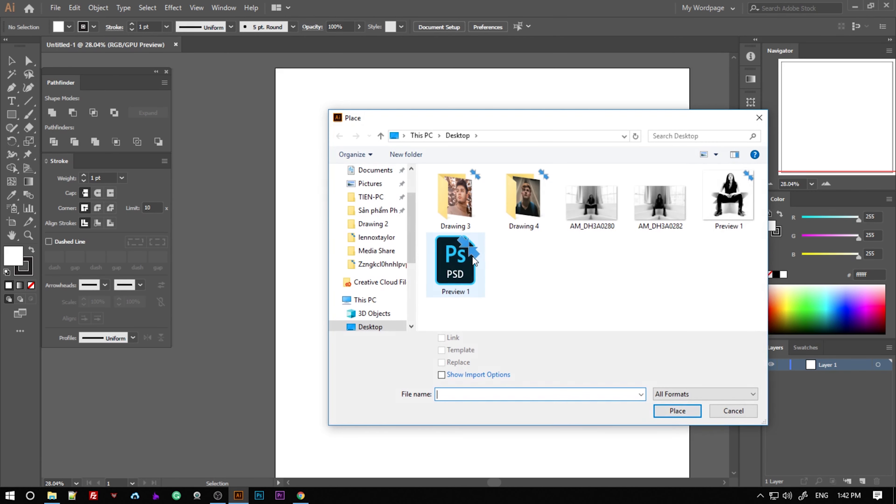
double_click(475, 234)
double_click(475, 231)
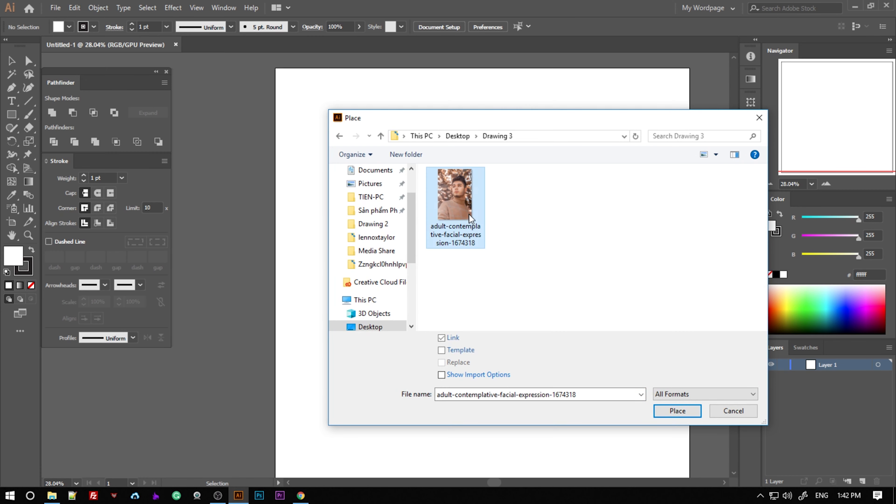
click(357, 158)
Scale the photo down from its corner and move it fully onto the artboard.
scroll(497, 238, down, 2)
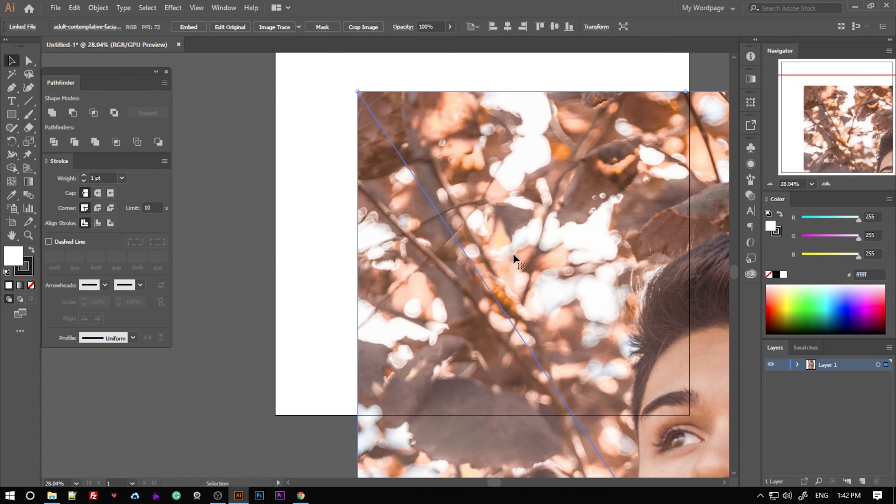
scroll(513, 253, down, 5)
alt+scroll(437, 238, down, 2)
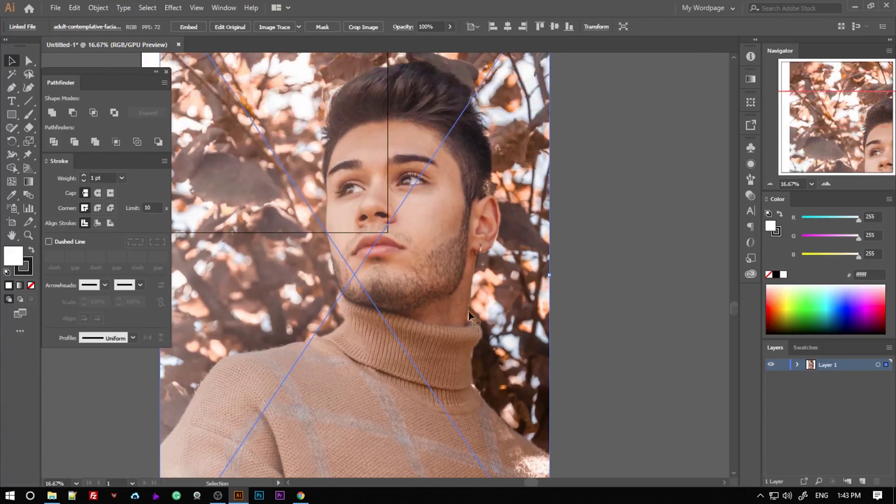
scroll(468, 311, up, 2)
scroll(537, 140, up, 2)
drag(548, 104, 455, 229)
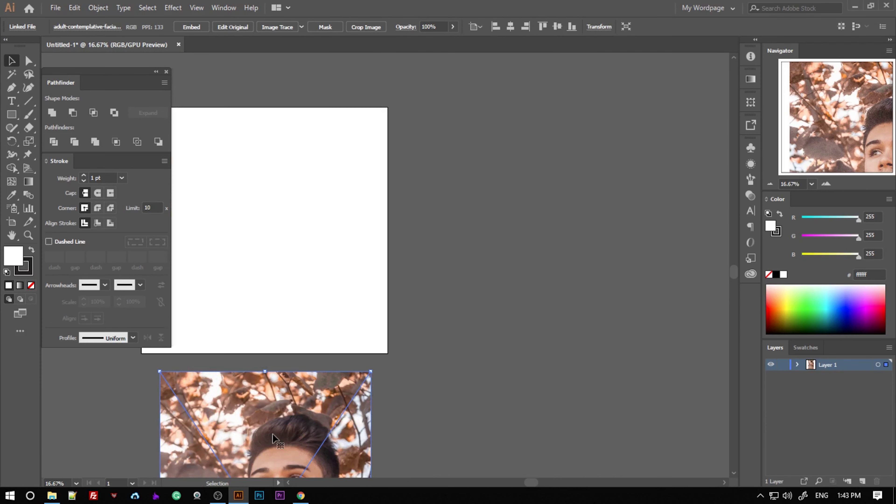
drag(277, 443, 303, 192)
drag(321, 245, 480, 228)
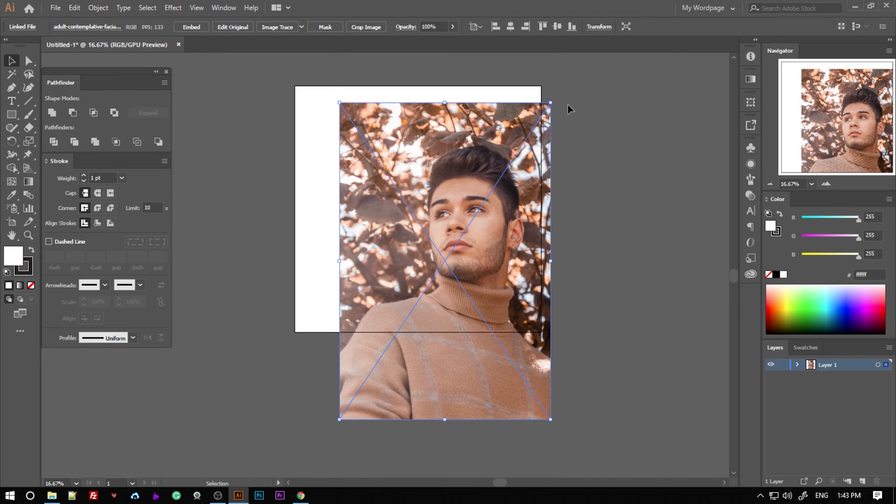
mouse_move(549, 103)
mouse_down()
mouse_move(444, 260)
mouse_move(444, 140)
mouse_move(417, 114)
mouse_up()
click(506, 210)
key(space)
key(ctrl+plus)
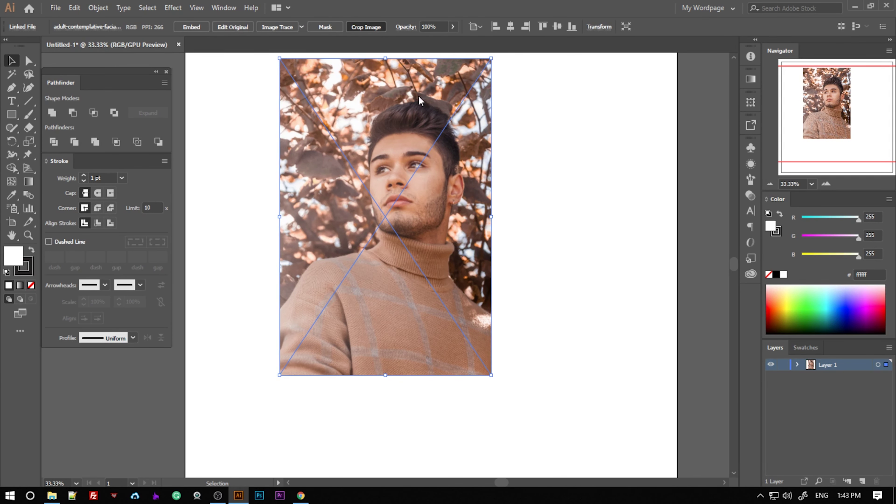
Crop the portrait tighter at the top, bottom and left.
click(505, 264)
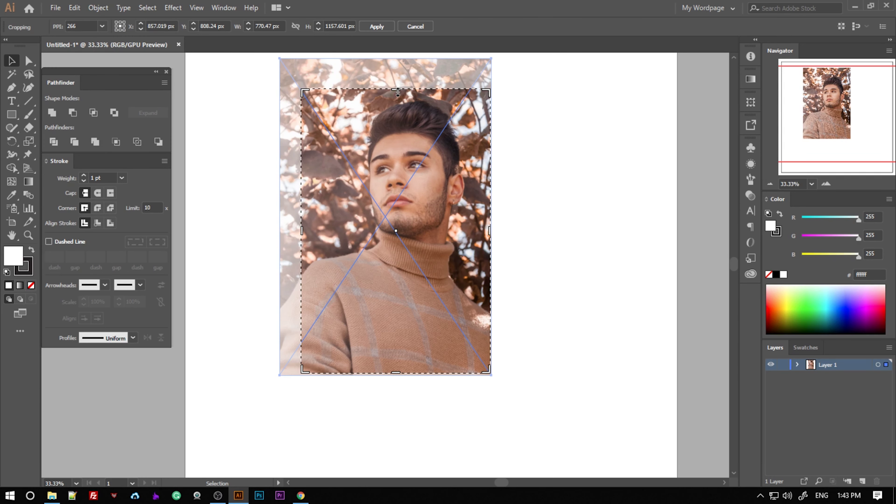
drag(397, 92, 398, 101)
drag(393, 370, 401, 315)
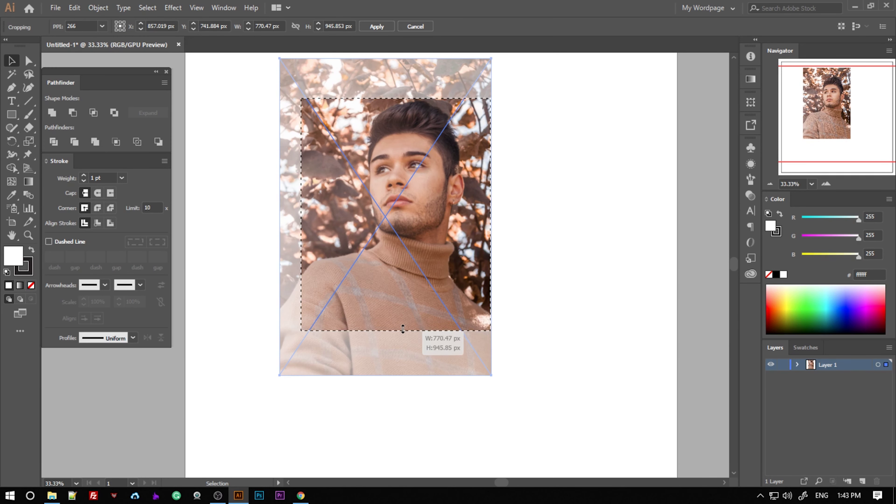
drag(401, 316, 401, 335)
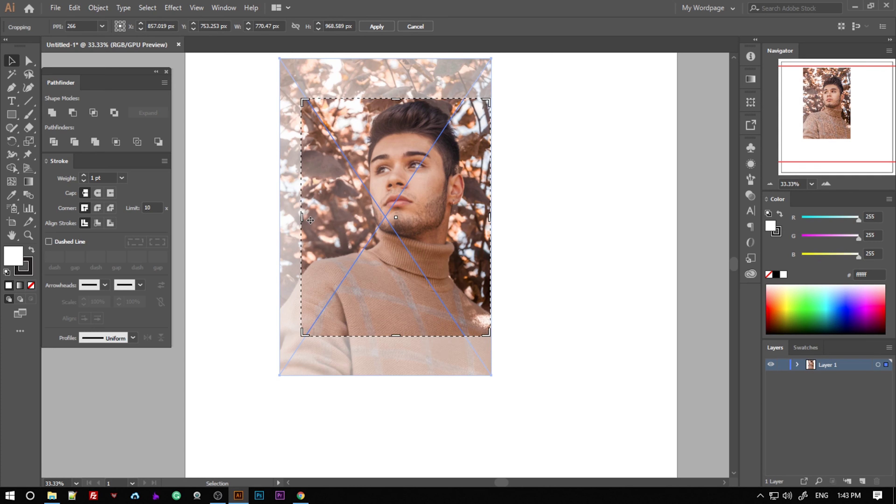
drag(305, 217, 282, 218)
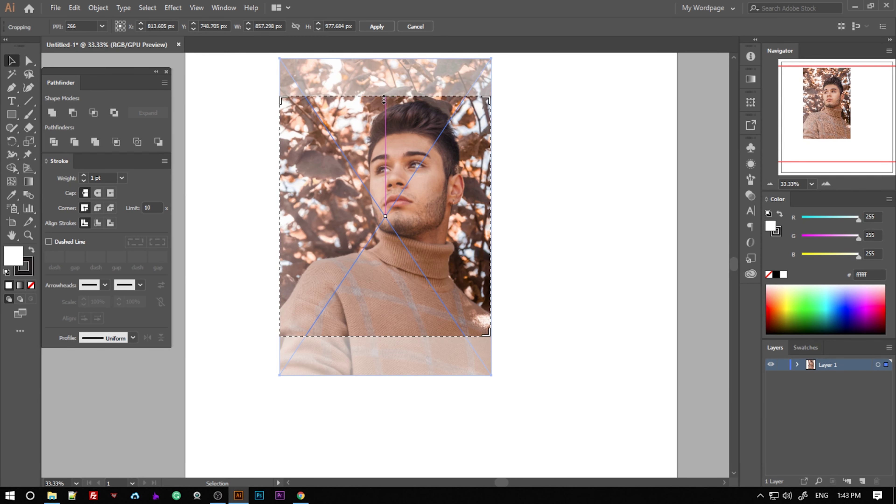
key(Return)
Shrink the cropped photo, centre it on the artboard and set it to 80% opacity.
drag(491, 124, 484, 132)
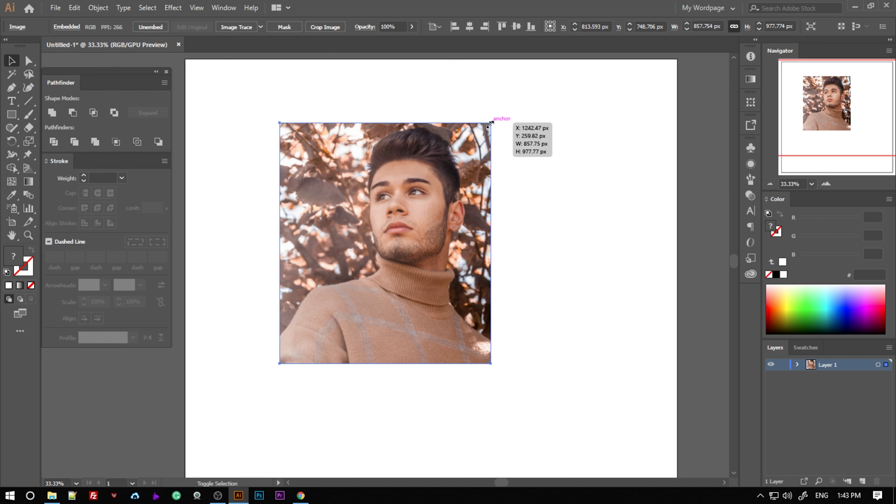
click(516, 26)
click(469, 26)
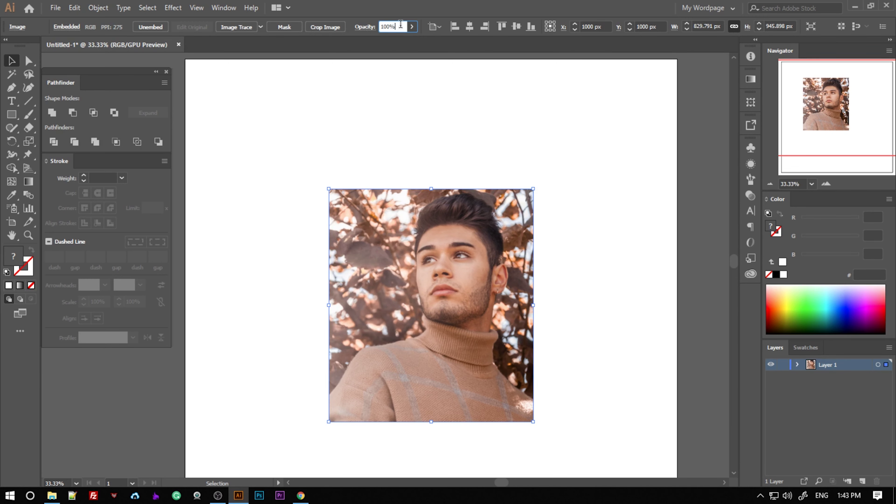
click(400, 25)
key(Return)
Lock the photo's layer and add a new Layer 2 for tracing.
click(817, 418)
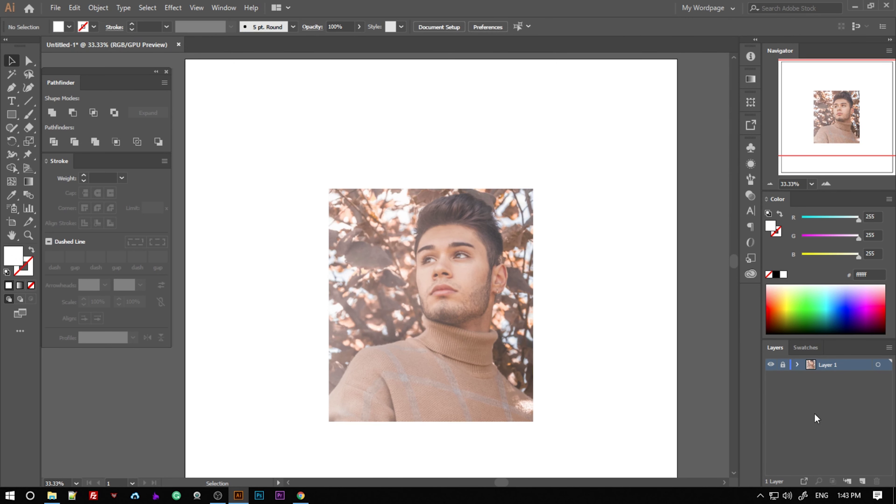
click(862, 481)
scroll(568, 292, down, 2)
scroll(568, 291, down, 1)
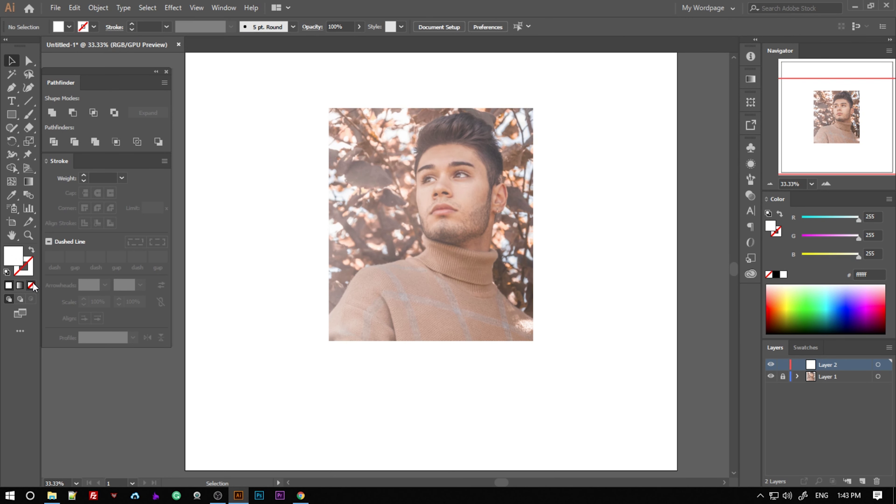
Set no fill and a 0.2 pt black (#000000) stroke.
click(31, 285)
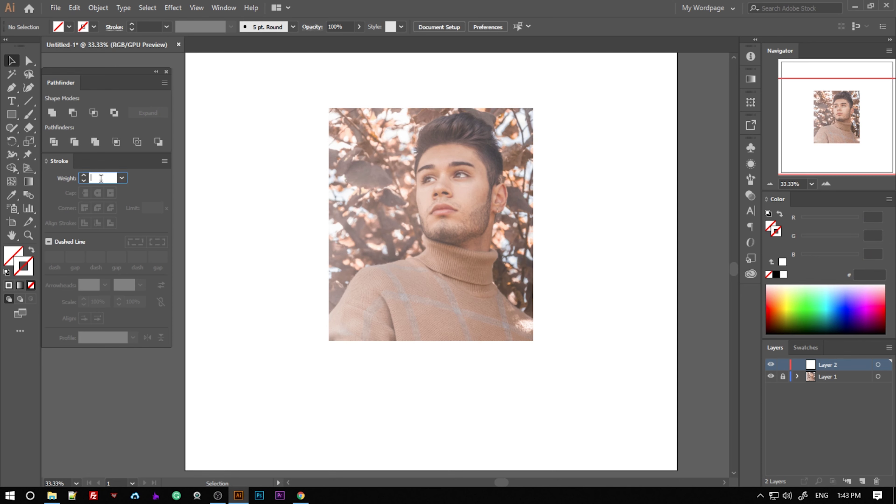
click(100, 178)
text(0.2)
key(Return)
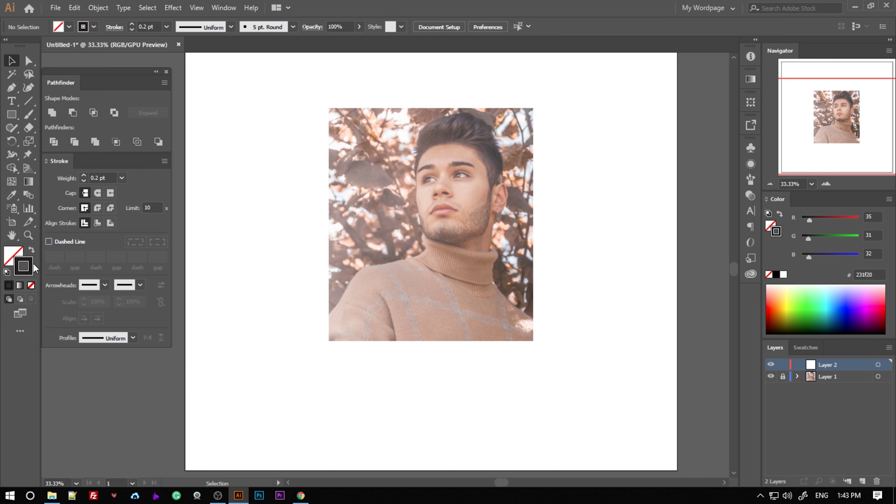
double_click(34, 265)
text(000000)
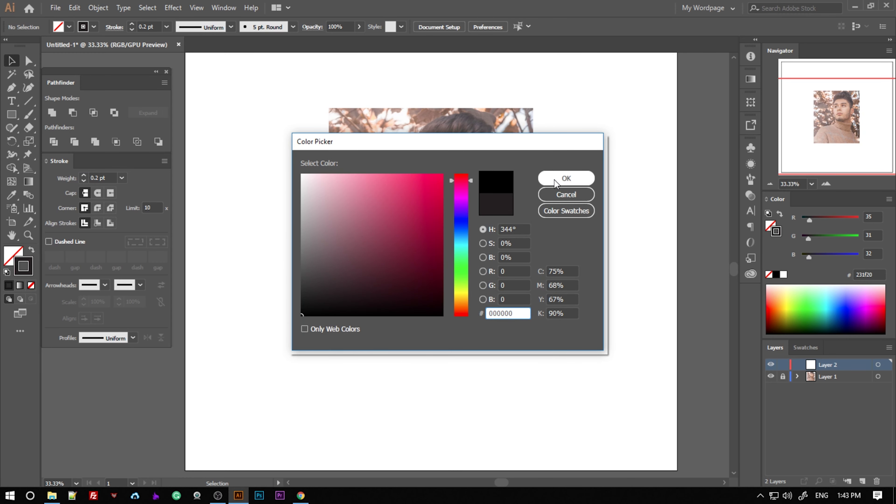
click(555, 182)
Pan and zoom the view closely onto the man's eye.
drag(538, 166, 512, 236)
key(ctrl+equal)
key(ctrl+equal)
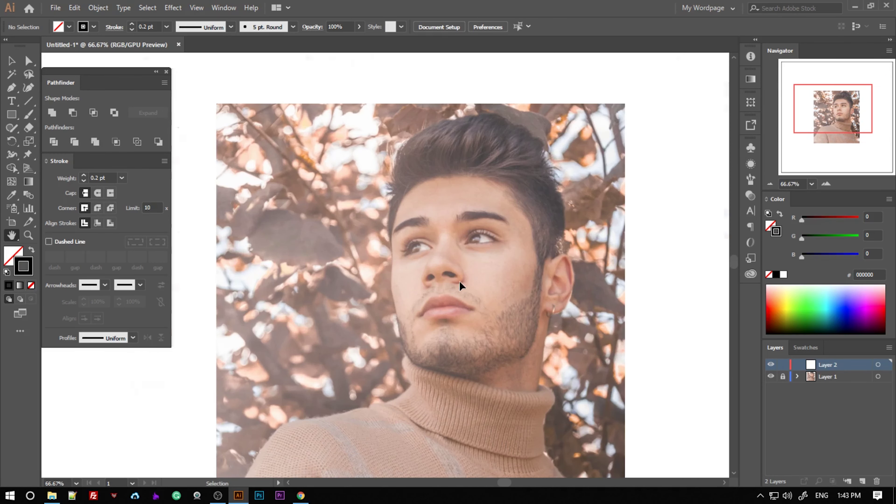
key(ctrl+equal)
key(ctrl+equal)
mouse_move(372, 256)
mouse_down()
mouse_move(416, 286)
mouse_move(563, 254)
mouse_up()
key(ctrl+equal)
key(ctrl+equal)
key(ctrl+equal)
key(ctrl+equal)
key(ctrl+equal)
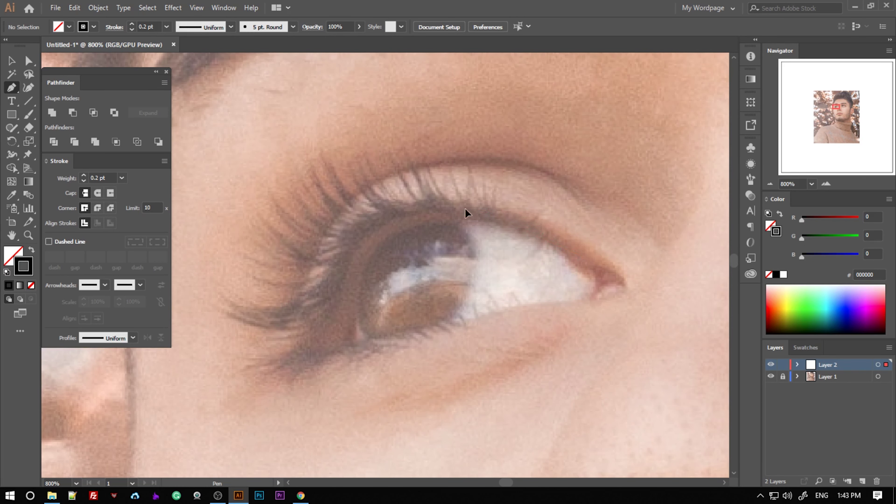
Trace the eye's outer outline along the upper and lower lids as a closed path.
drag(354, 276, 339, 313)
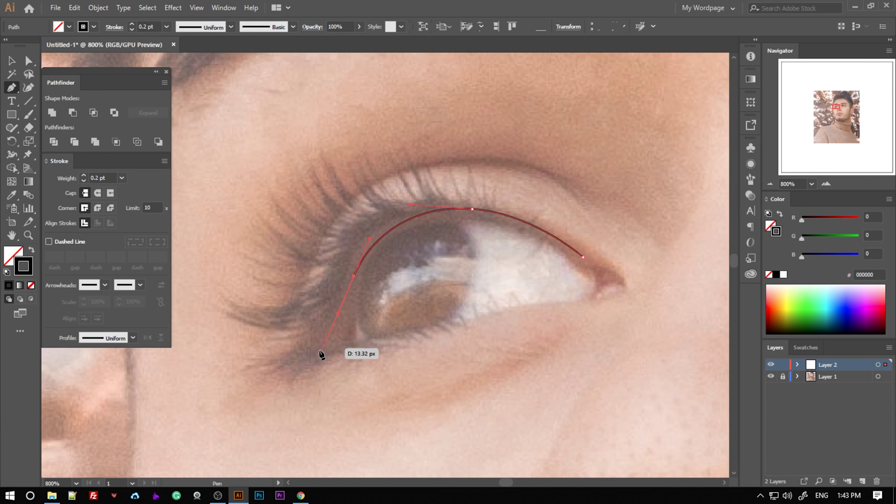
mouse_move(317, 352)
mouse_down()
mouse_move(309, 361)
mouse_move(367, 341)
mouse_up()
click(303, 361)
drag(468, 324, 532, 309)
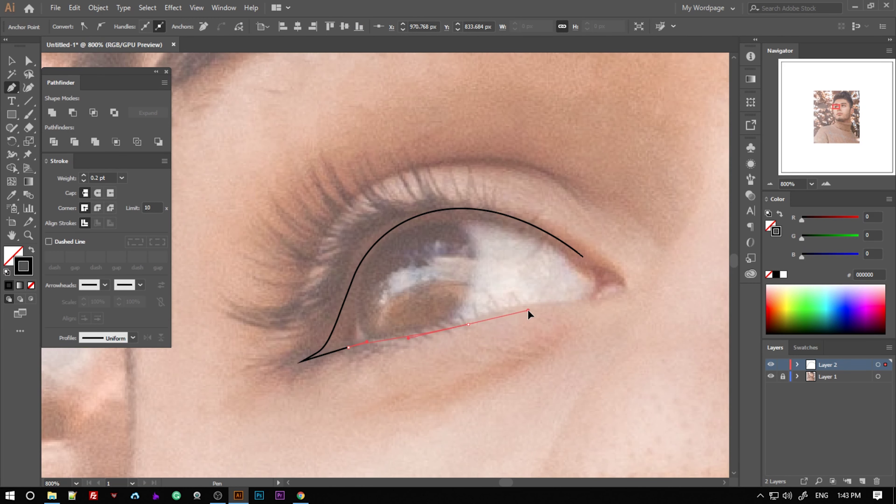
click(630, 282)
click(583, 256)
key(ctrl+shift+a)
key(ctrl+equal)
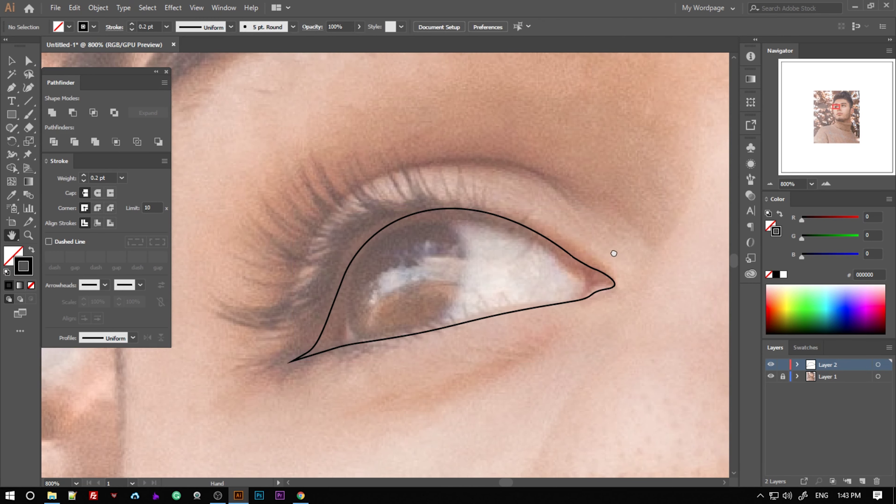
Trace a closed inner outline of the eye inside the lids.
click(634, 254)
drag(498, 198, 416, 184)
drag(332, 288, 314, 329)
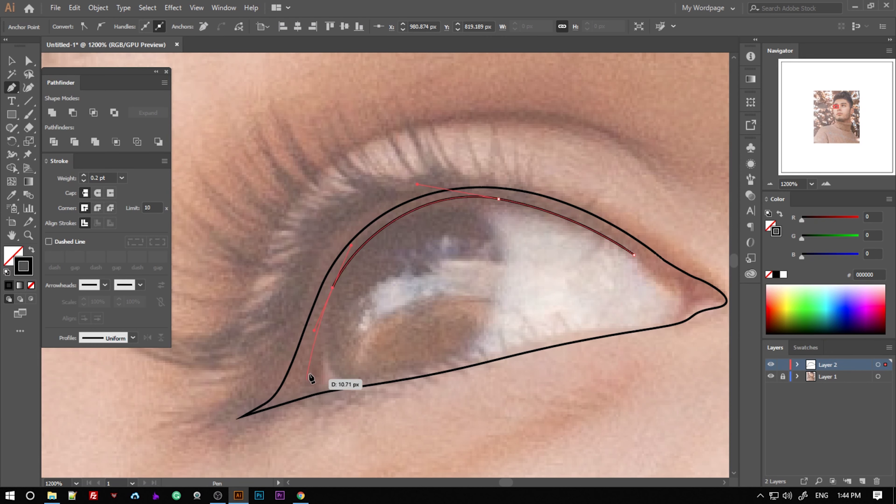
drag(304, 382, 356, 385)
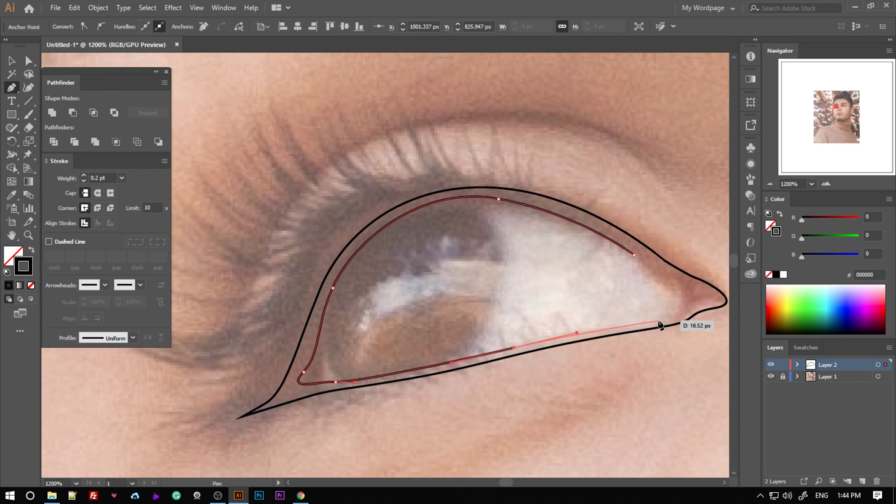
drag(658, 320, 683, 311)
click(660, 281)
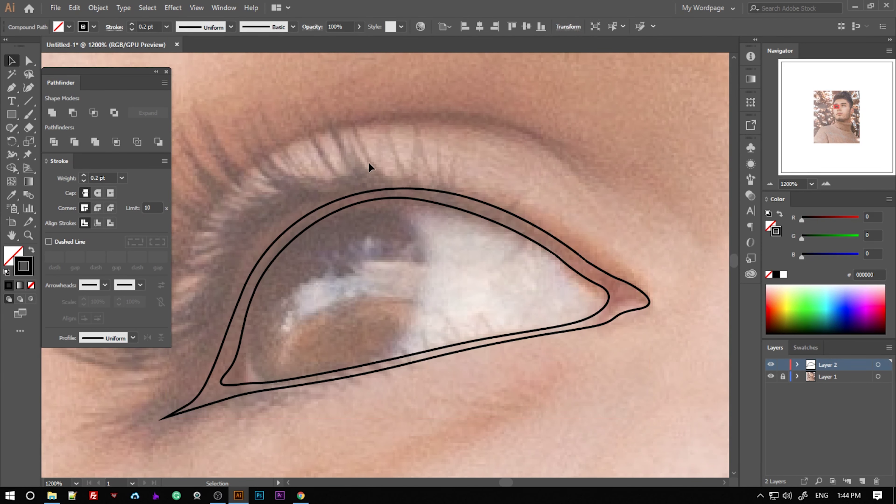
drag(370, 166, 349, 257)
Trace the iris as a closed curved outline.
click(386, 171)
drag(471, 221, 485, 277)
drag(414, 339, 384, 349)
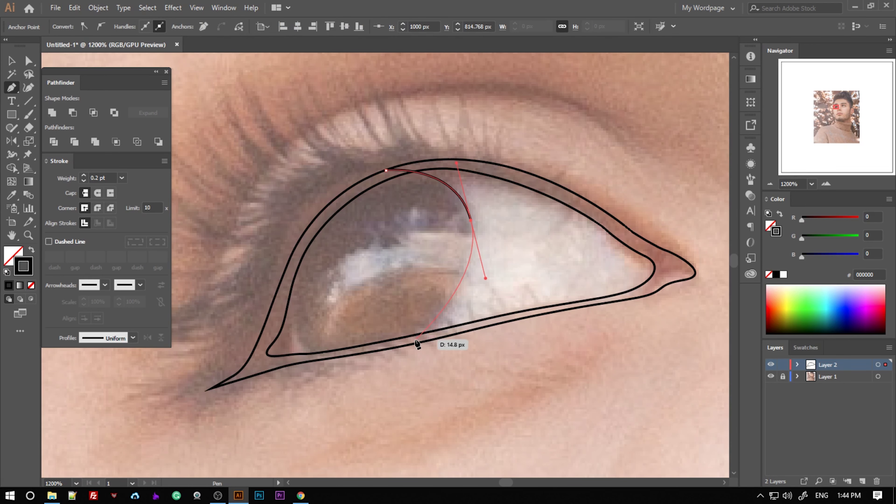
drag(279, 366, 316, 356)
drag(298, 252, 327, 176)
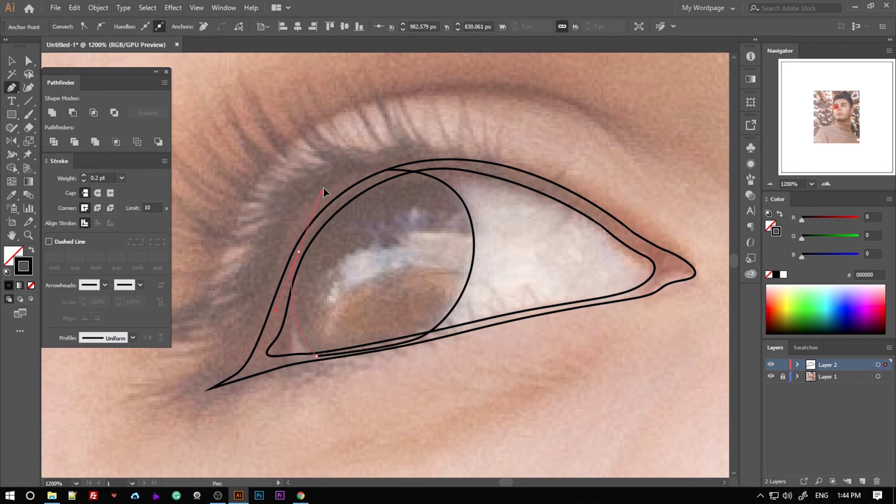
click(386, 170)
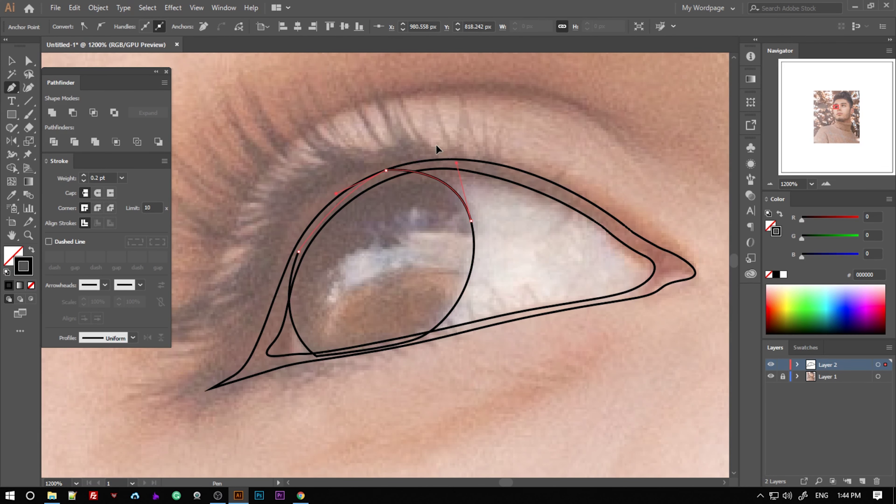
key(v)
alt+scroll(339, 276, up, 2)
key(p)
Outline the small light reflections inside the iris.
click(338, 280)
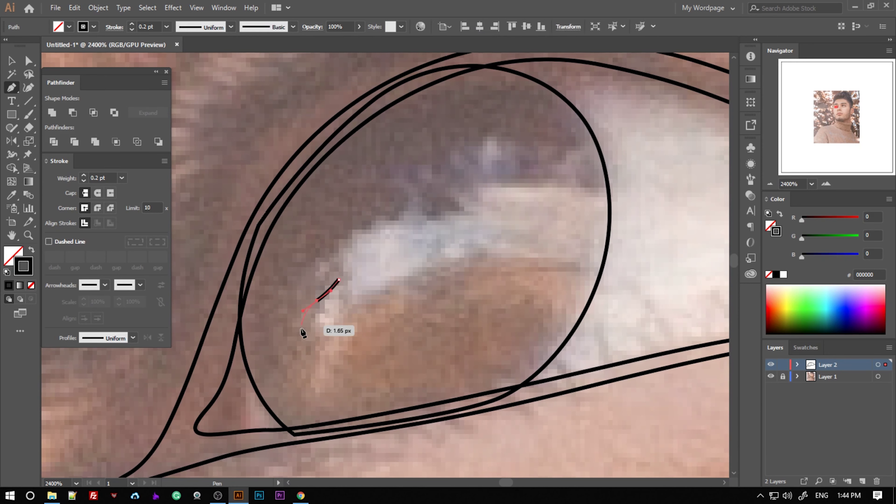
drag(307, 331, 336, 344)
mouse_move(351, 303)
mouse_down()
mouse_move(363, 279)
mouse_move(335, 292)
mouse_up()
scroll(417, 292, up, 1)
click(400, 235)
key(ctrl+z)
click(467, 166)
click(440, 182)
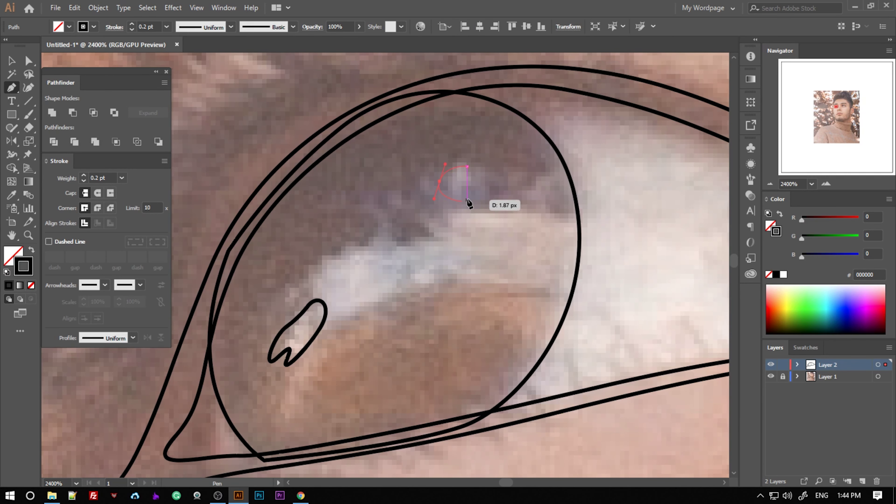
drag(470, 198, 491, 186)
click(529, 180)
alt+scroll(529, 180, down, 2)
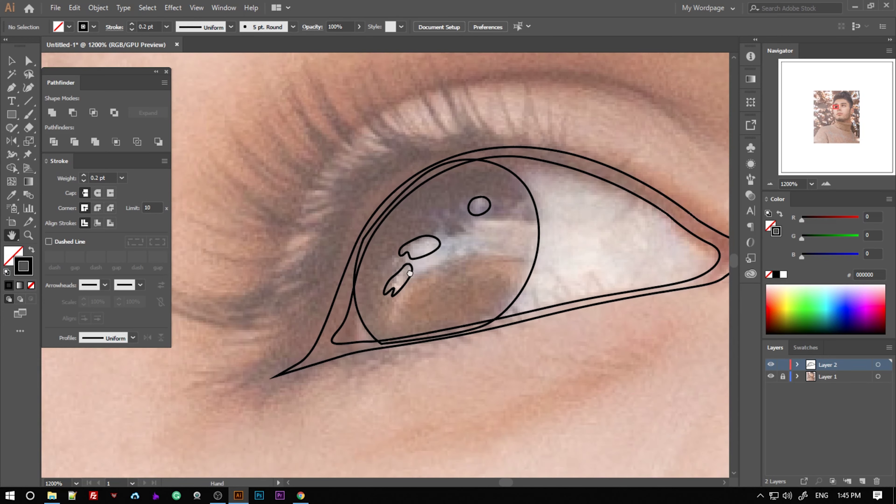
alt+scroll(479, 240, down, 1)
Draw the closed lid-crease outline above the eye.
alt+scroll(479, 240, up, 1)
drag(479, 240, 522, 253)
key(p)
click(590, 217)
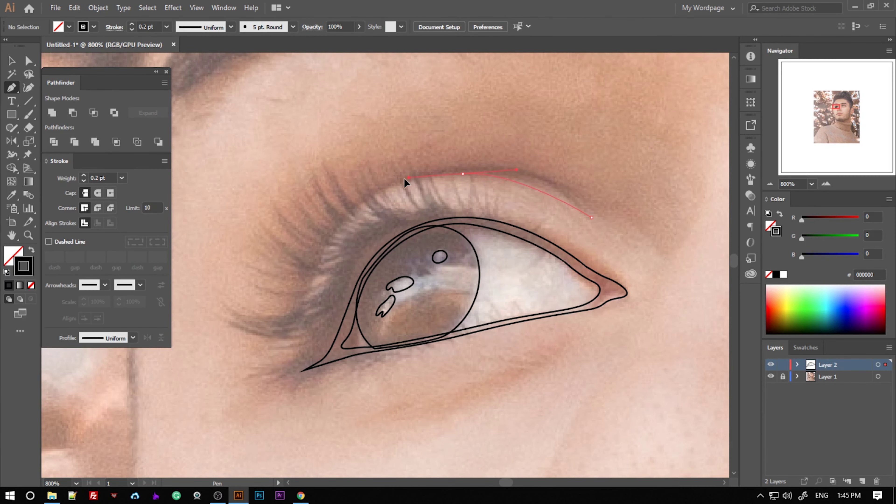
drag(317, 273, 292, 351)
click(292, 350)
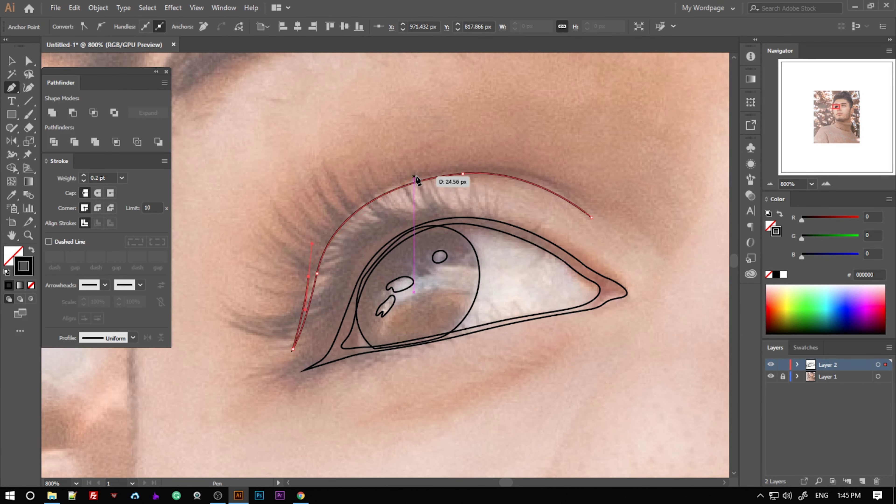
click(590, 217)
scroll(591, 217, down, 5)
click(460, 69)
Draw the closed nose-bridge shape beside the eye.
click(392, 290)
scroll(463, 204, up, 3)
scroll(512, 160, up, 2)
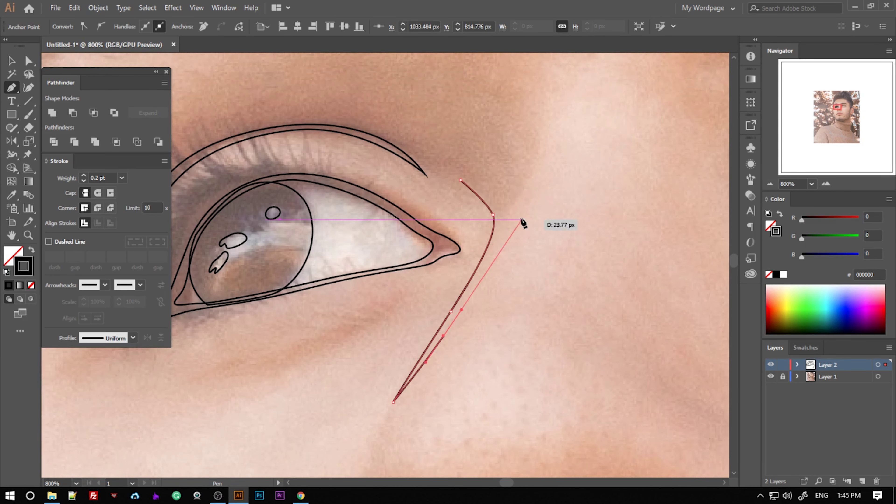
click(537, 136)
click(461, 180)
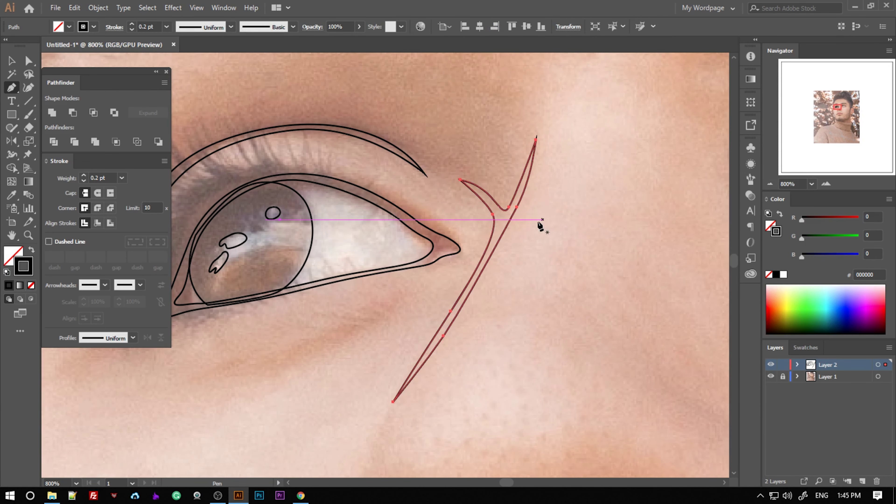
ctrl+click(454, 182)
scroll(610, 326, down, 2)
scroll(609, 327, down, 2)
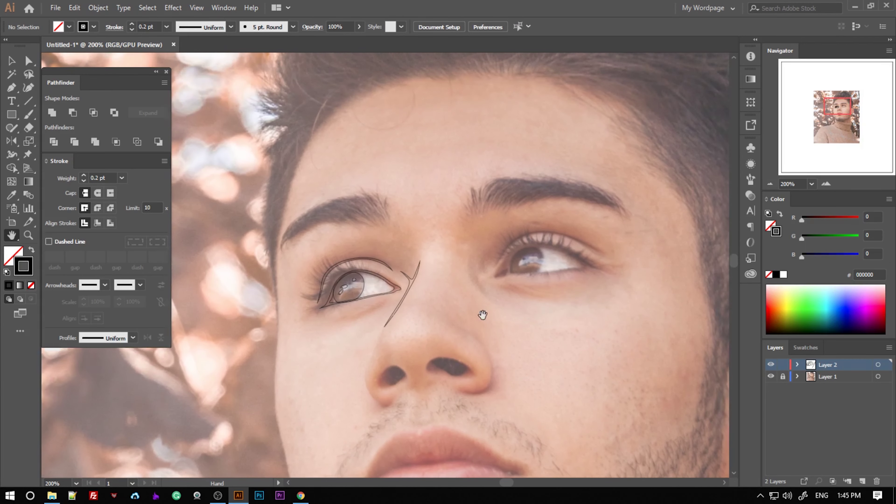
Finish the curve beneath the eye.
scroll(384, 362, up, 4)
scroll(328, 381, up, 1)
click(529, 301)
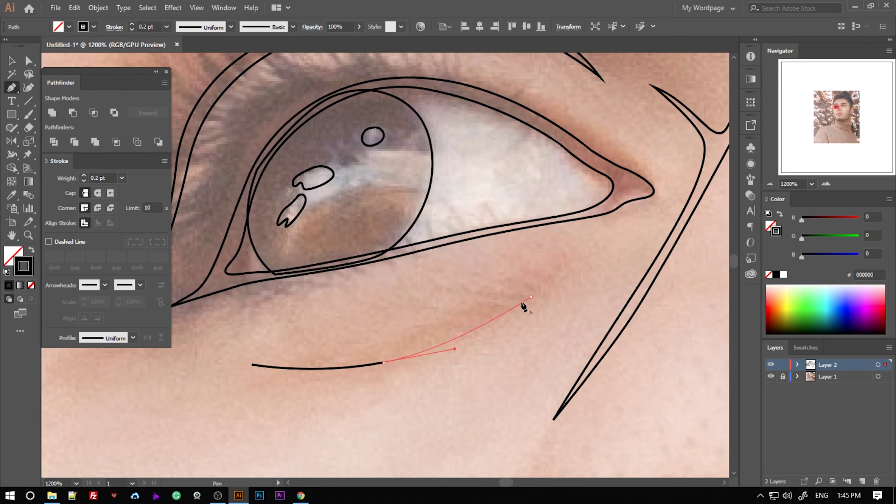
scroll(326, 344, down, 2)
Start a small lash stroke at the eye's outer corner.
key(p)
scroll(369, 300, up, 2)
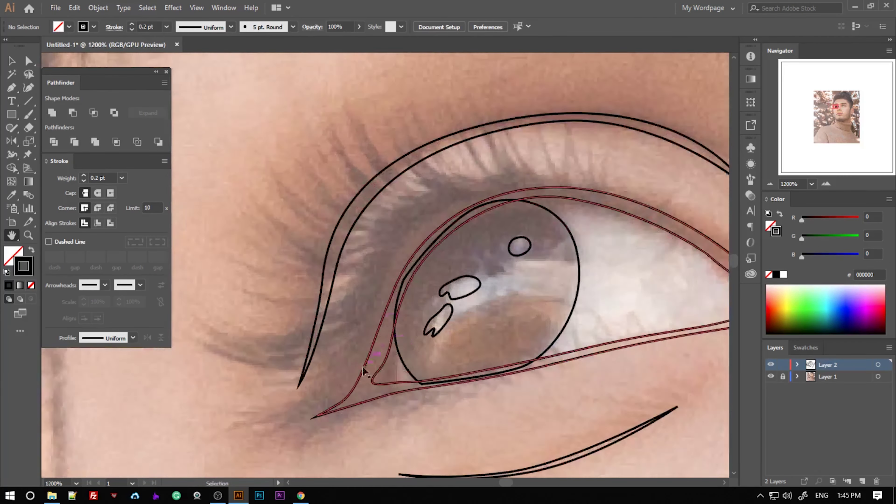
scroll(368, 300, up, 1)
click(351, 355)
click(405, 345)
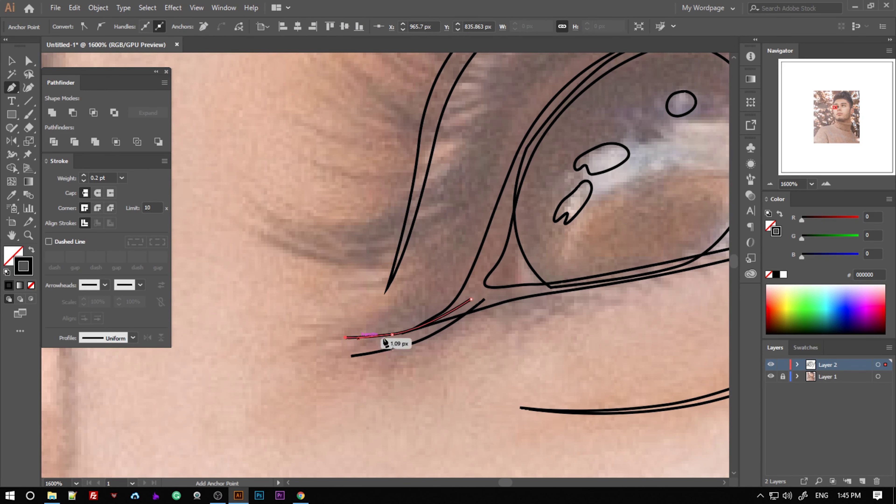
Draw the first curved lash strokes from the eye's inner corner along the upper lid.
click(399, 320)
scroll(400, 320, up, 2)
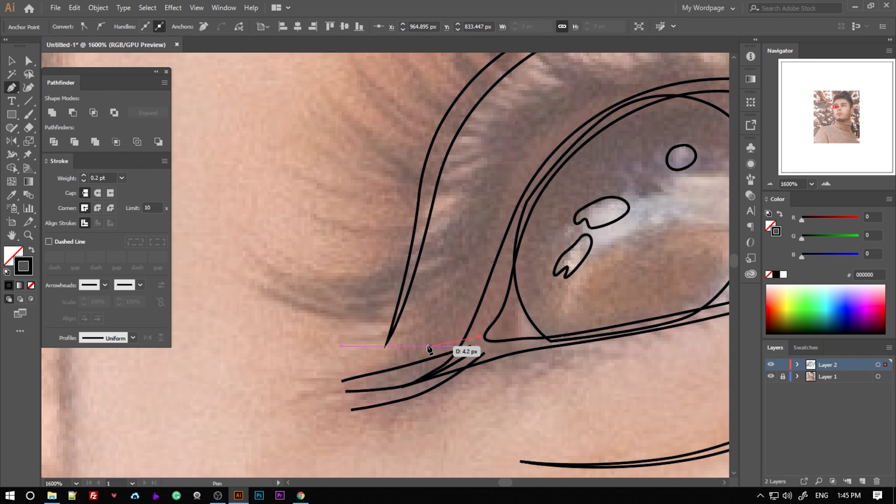
click(494, 293)
drag(294, 298, 268, 287)
click(316, 289)
drag(395, 307, 418, 306)
click(501, 272)
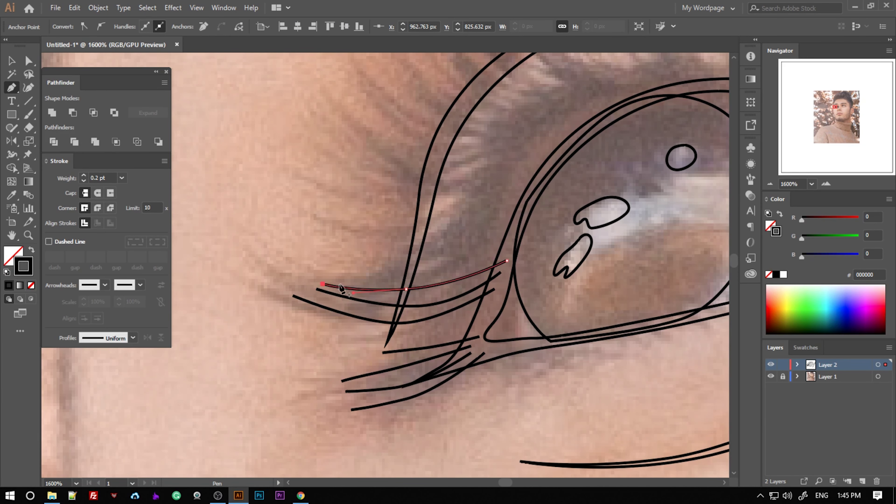
scroll(508, 264, up, 2)
click(523, 262)
scroll(409, 316, up, 3)
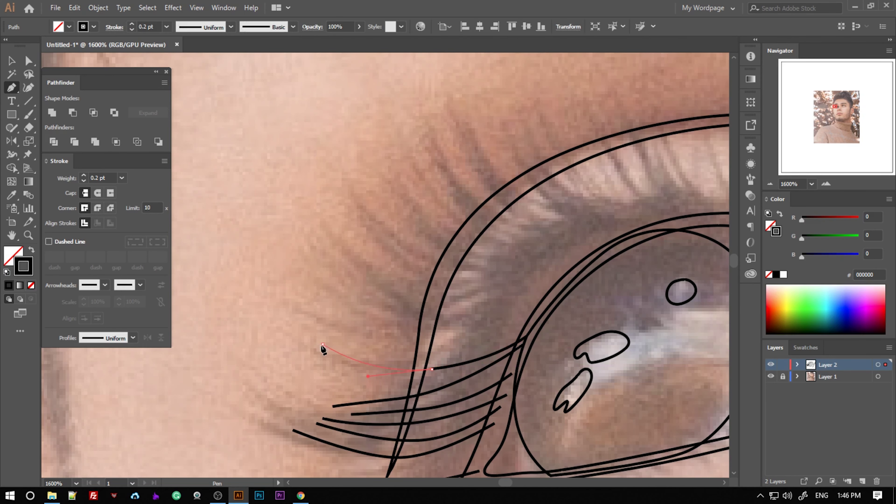
click(359, 309)
click(547, 308)
drag(409, 279, 367, 261)
scroll(394, 213, down, 3)
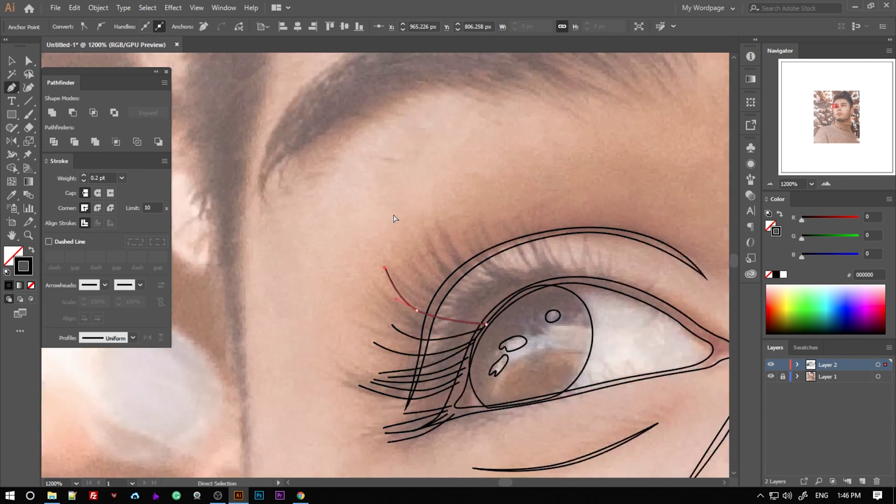
scroll(372, 262, up, 4)
scroll(578, 235, up, 3)
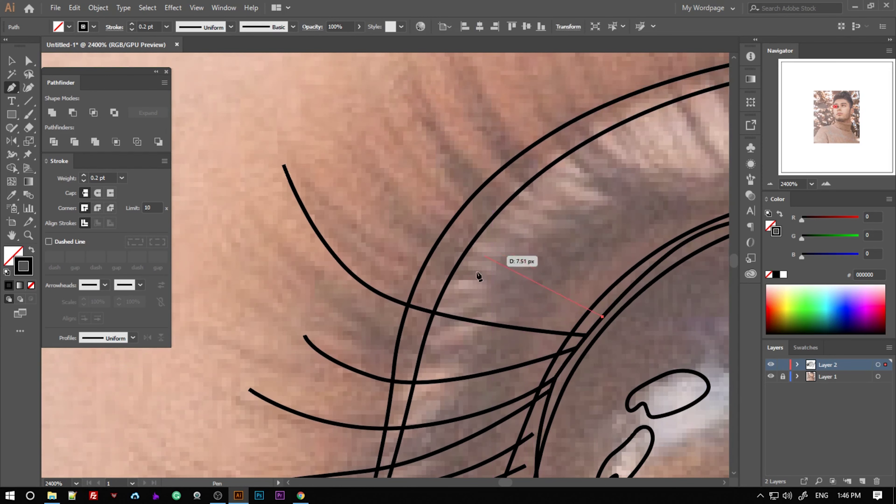
click(603, 303)
drag(367, 155, 370, 170)
scroll(370, 170, up, 2)
key(Escape)
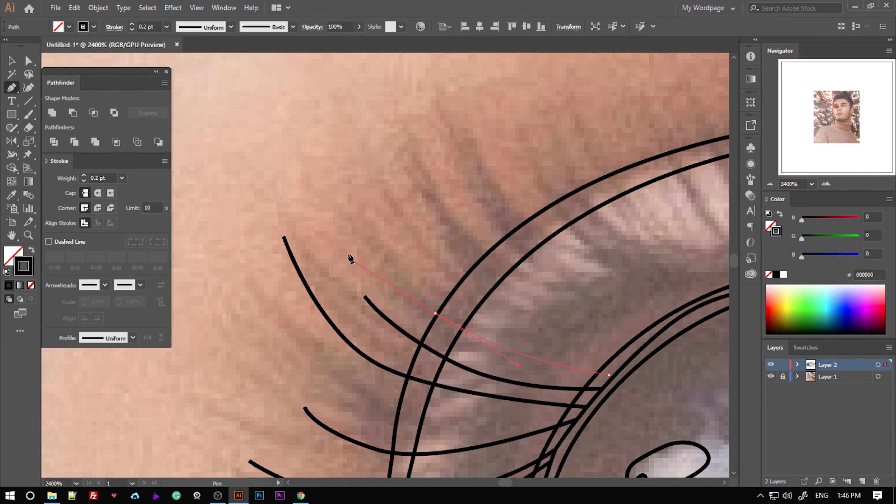
scroll(510, 196, down, 3)
drag(454, 274, 386, 264)
click(346, 235)
key(Escape)
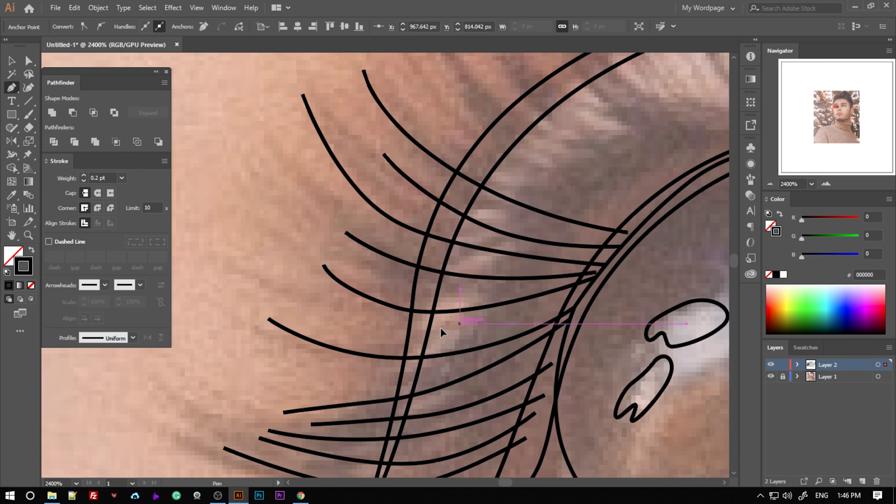
Add more curved lashes fanning upward across the middle of the upper lid.
scroll(476, 325, up, 2)
click(648, 334)
drag(496, 274, 429, 229)
click(401, 145)
drag(542, 230, 474, 242)
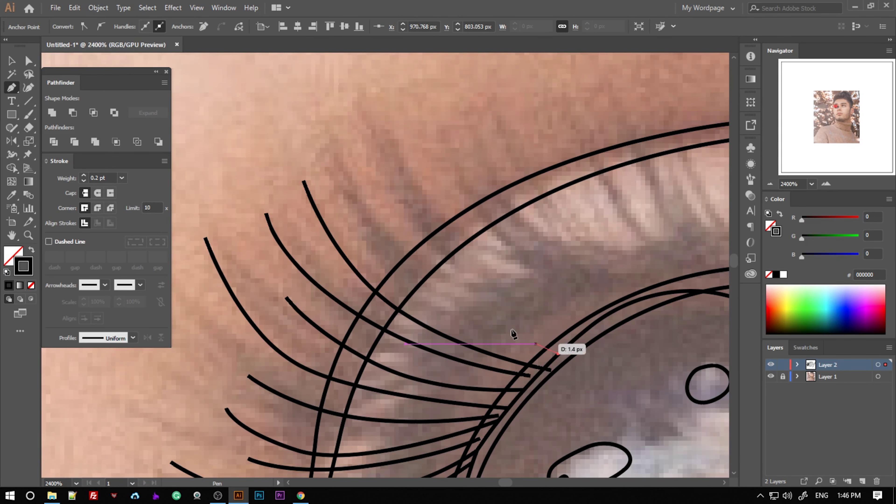
key(p)
click(565, 333)
click(391, 162)
scroll(500, 280, up, 2)
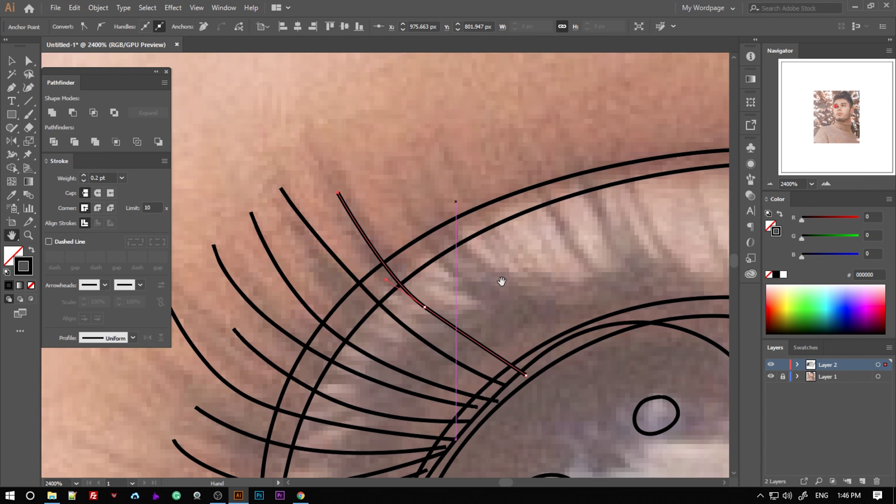
scroll(550, 344, up, 2)
click(577, 379)
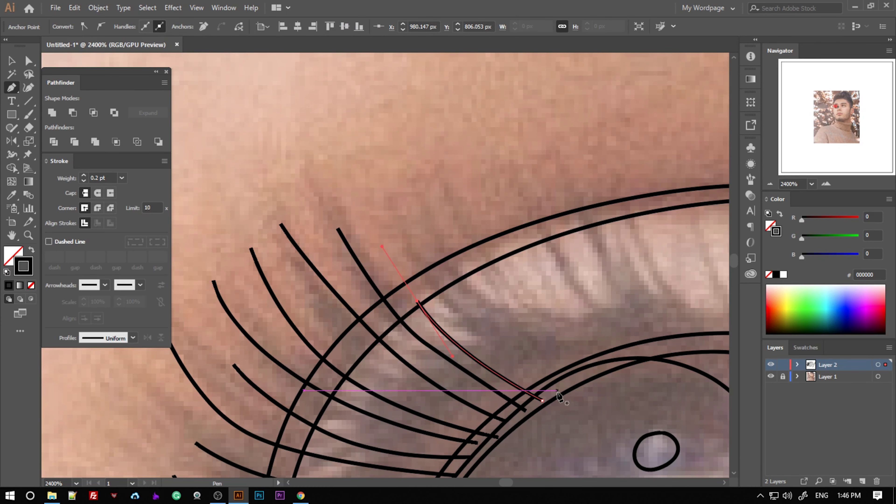
drag(409, 256, 459, 300)
click(417, 185)
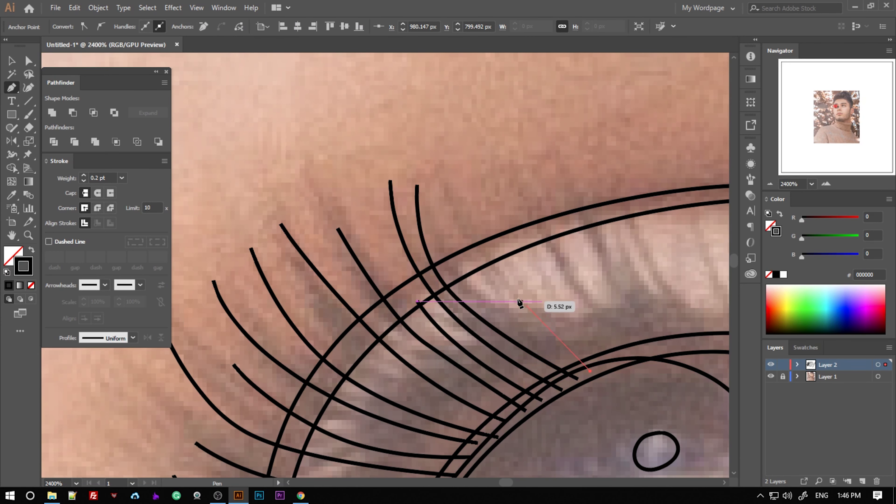
click(585, 369)
click(456, 184)
scroll(546, 286, right, 3)
click(539, 342)
click(453, 253)
click(413, 162)
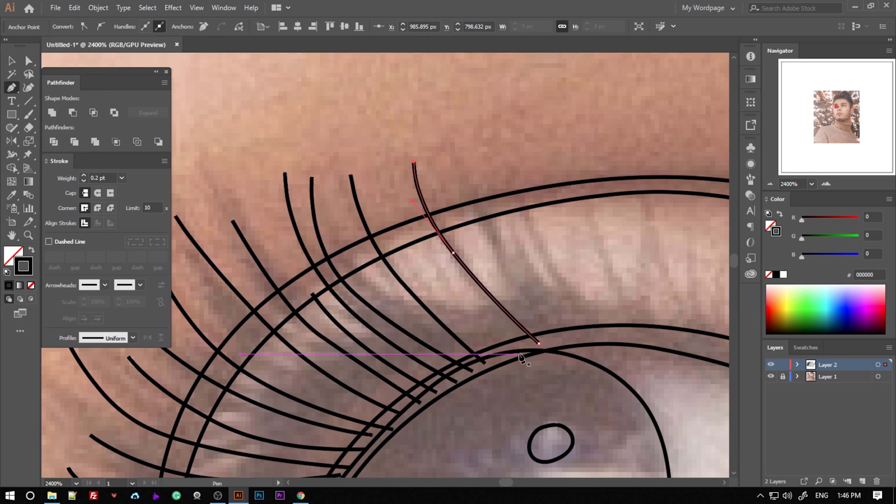
click(519, 352)
click(418, 253)
click(476, 363)
click(366, 275)
Complete the fan with the remaining outer lashes, then deselect and return to selection.
scroll(388, 282, up, 1)
scroll(388, 300, up, 2)
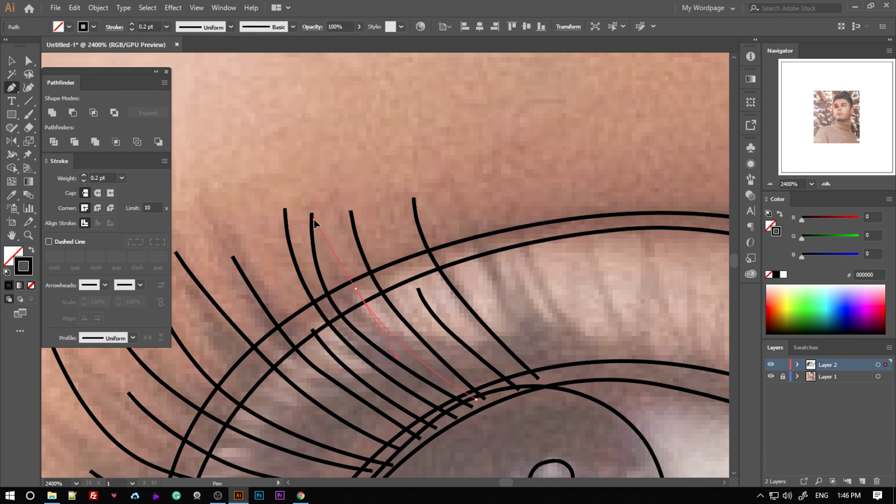
scroll(388, 299, right, 4)
click(374, 226)
click(455, 372)
click(368, 261)
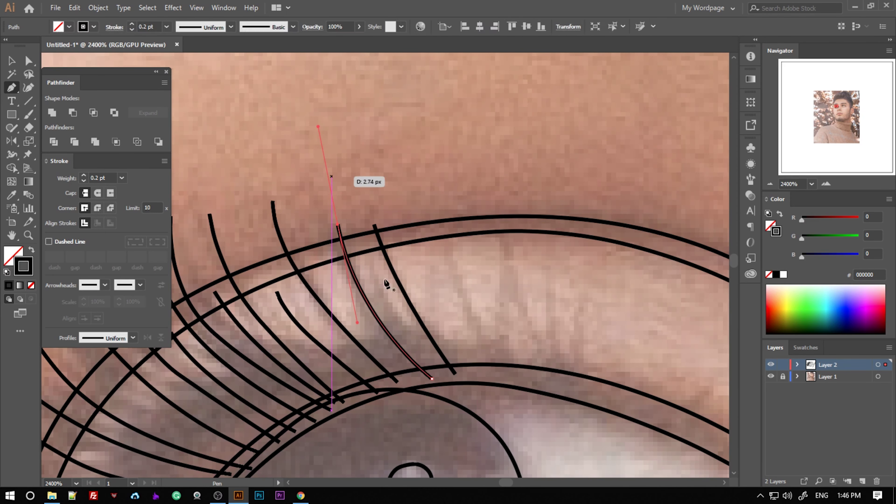
click(439, 374)
click(337, 225)
click(410, 382)
drag(322, 230, 347, 208)
scroll(346, 208, right, 4)
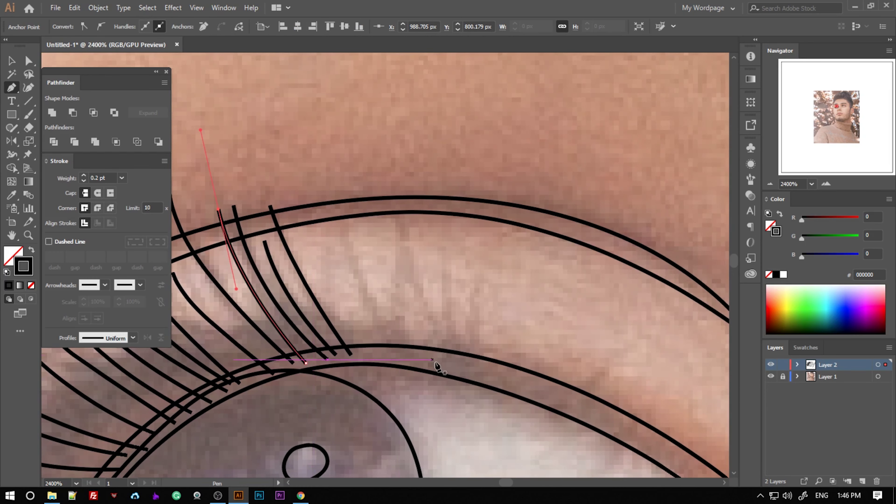
click(466, 261)
click(476, 356)
click(437, 244)
drag(456, 363, 441, 349)
click(405, 224)
click(447, 359)
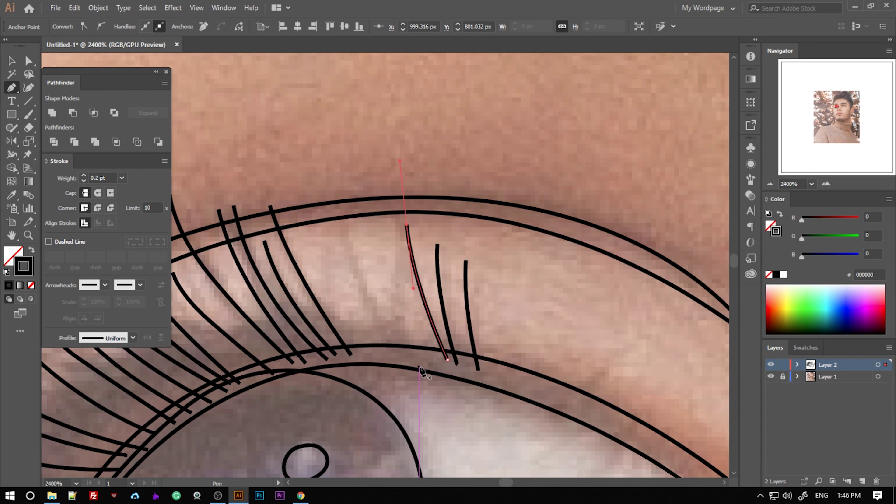
click(377, 212)
click(423, 360)
key(v)
scroll(580, 320, down, 5)
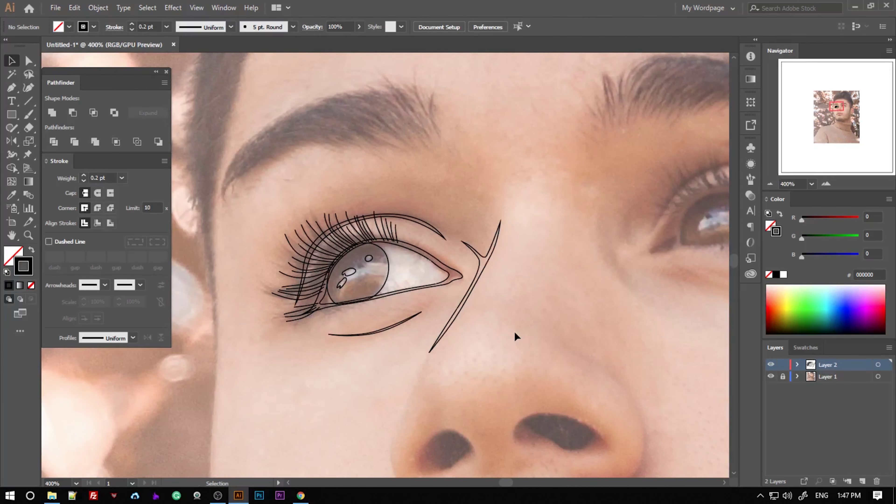
key(ctrl+plus)
click(318, 247)
key(u)
key(ctrl+shift+a)
key(ctrl+minus)
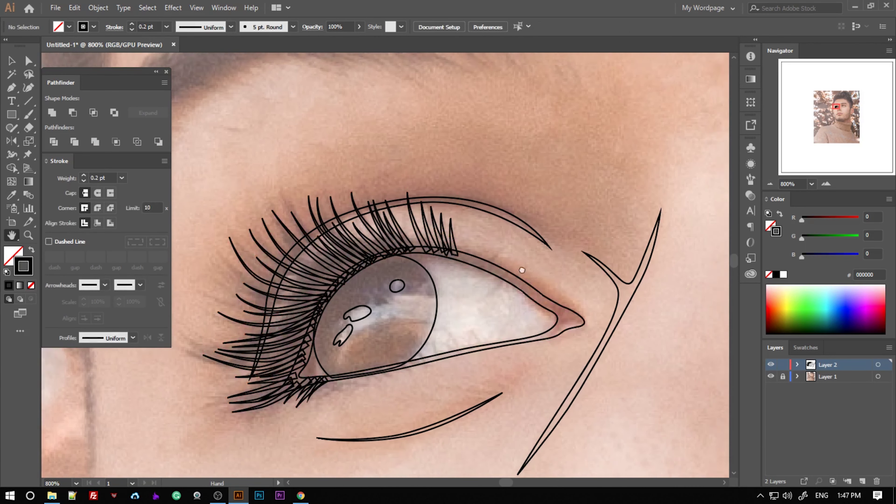
scroll(485, 334, right, 5)
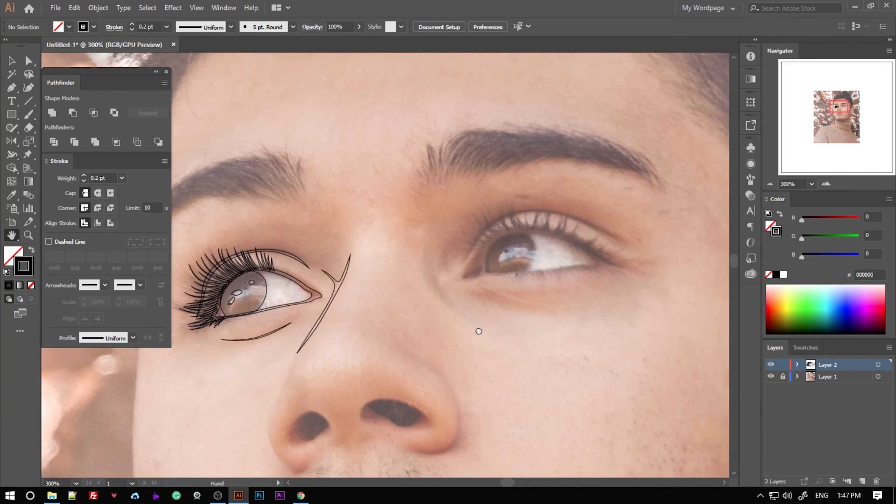
scroll(399, 327, up, 2)
Trace the second eye's outer lid outline as a closed curved path.
key(p)
drag(416, 308, 420, 320)
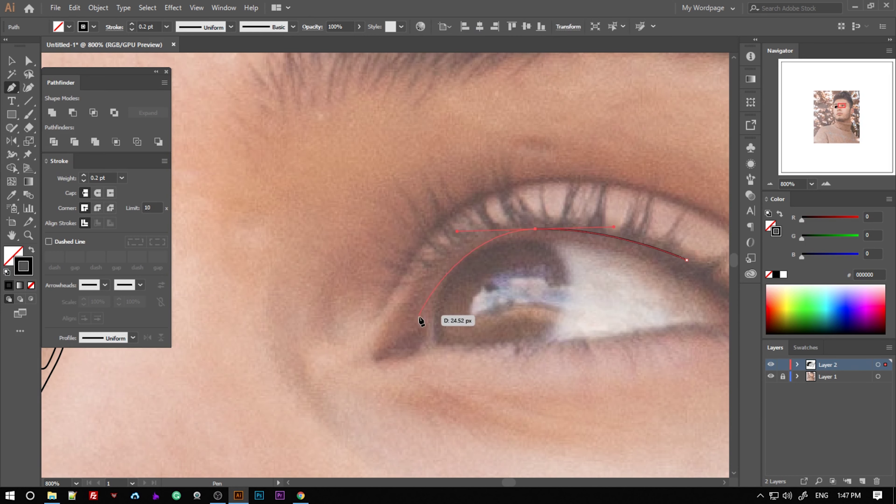
drag(379, 355, 422, 353)
click(584, 347)
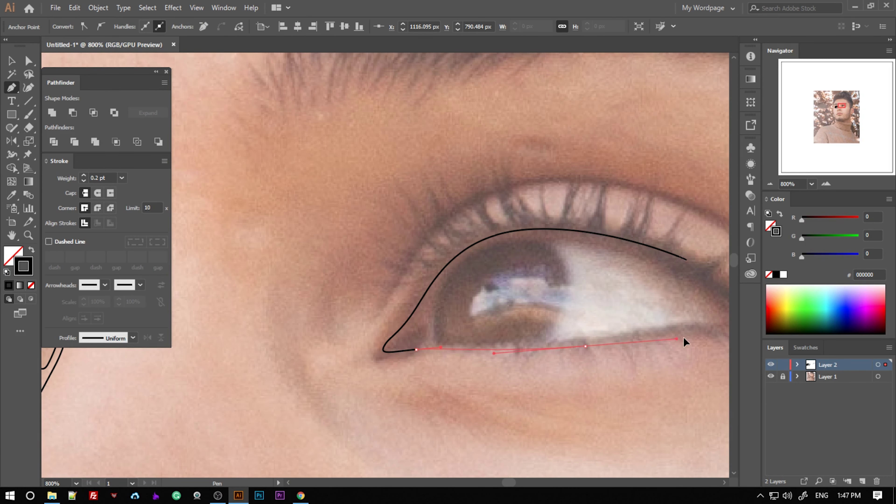
scroll(685, 339, down, 1)
scroll(694, 314, up, 2)
drag(620, 232, 643, 228)
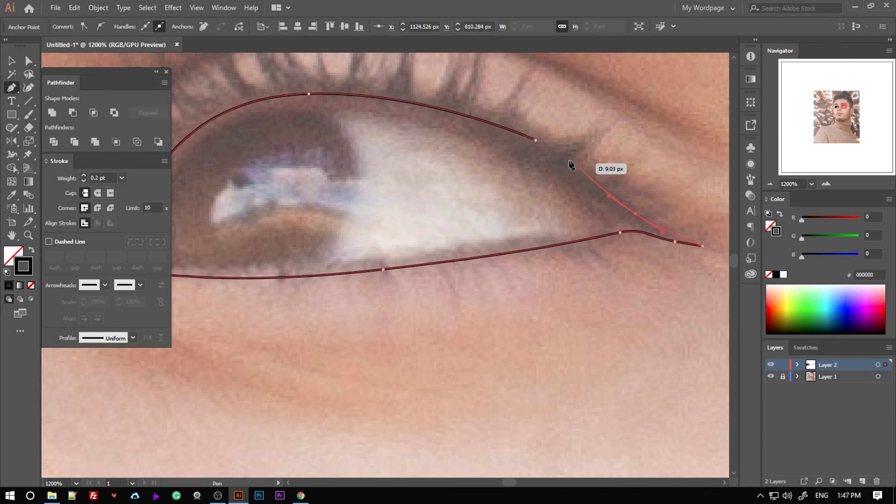
click(535, 140)
Trace the inner lid outline along the lower lid and close it at its start.
drag(500, 130, 610, 206)
drag(314, 275, 320, 280)
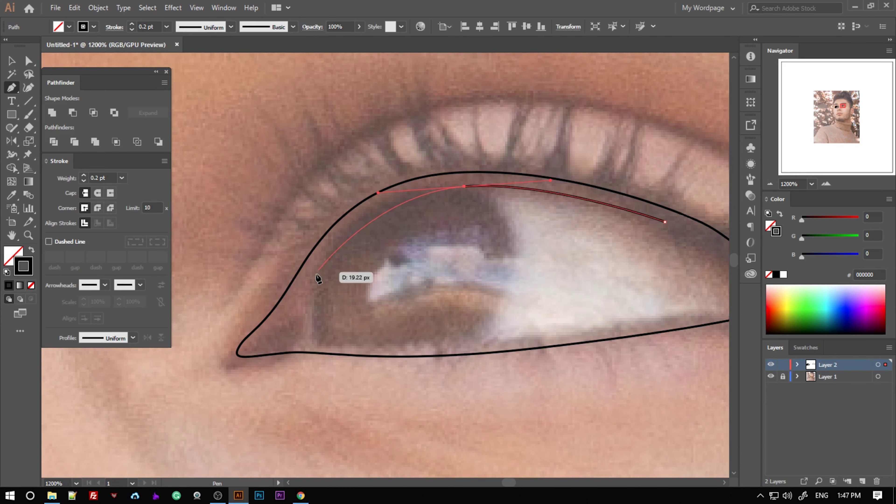
drag(270, 333, 301, 342)
drag(519, 341, 636, 324)
scroll(647, 316, down, 3)
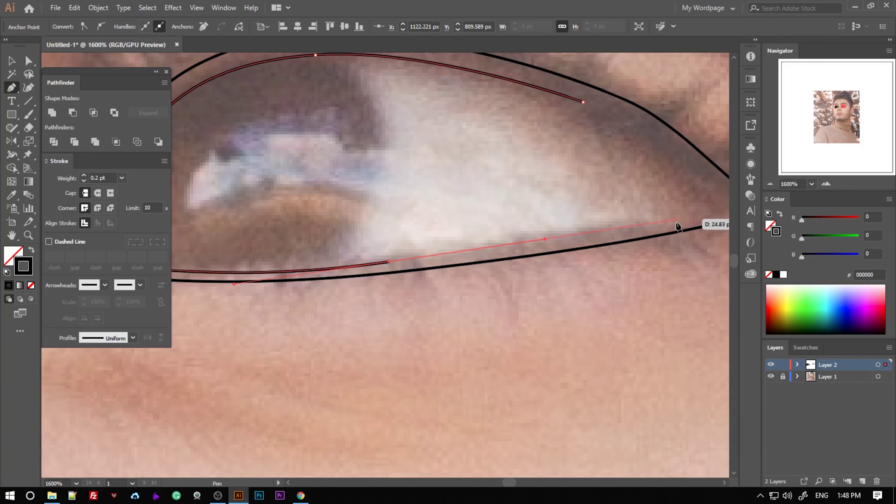
scroll(676, 224, up, 1)
drag(450, 256, 300, 151)
click(298, 148)
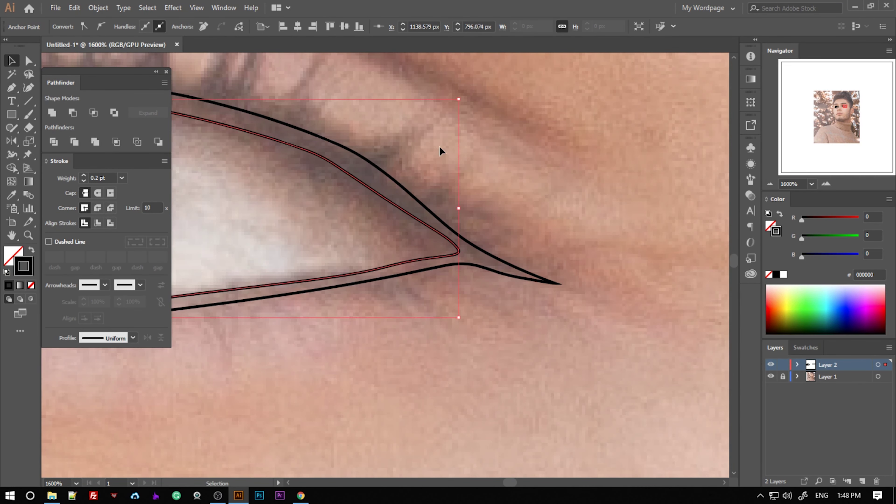
Draw the round iris outline in two curved halves joined at the top anchor.
key(ctrl+minus)
drag(546, 274, 467, 242)
key(ctrl+plus)
key(p)
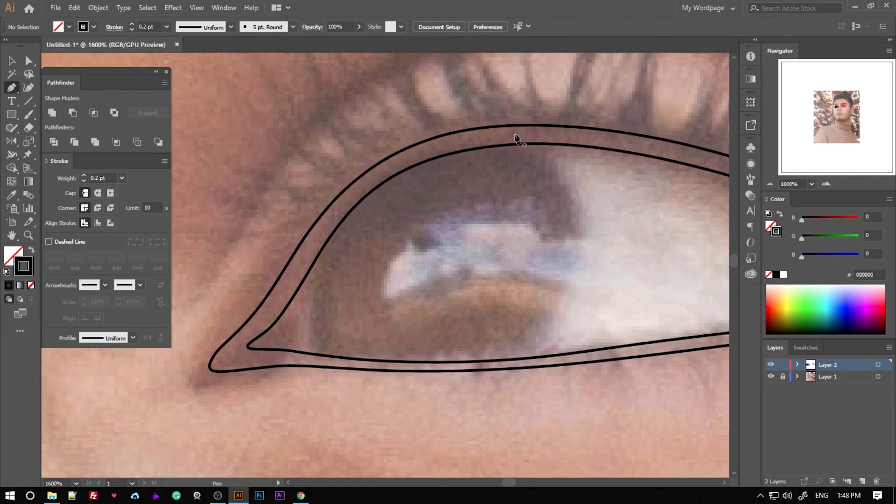
click(515, 136)
drag(584, 244, 588, 313)
click(526, 361)
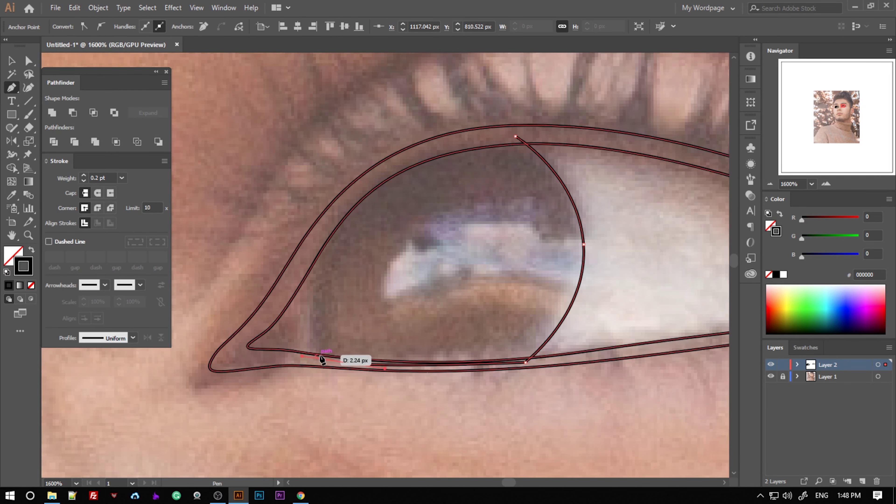
ctrl+click(300, 356)
click(327, 362)
drag(320, 228, 352, 150)
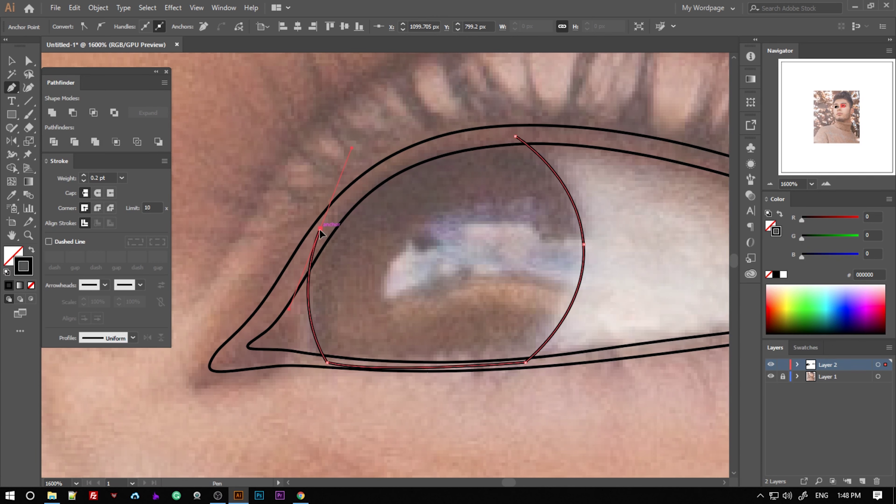
click(515, 137)
Outline the two catchlight highlights, including a bowtie-shaped second one, as closed paths.
key(ctrl+plus)
key(ctrl+plus)
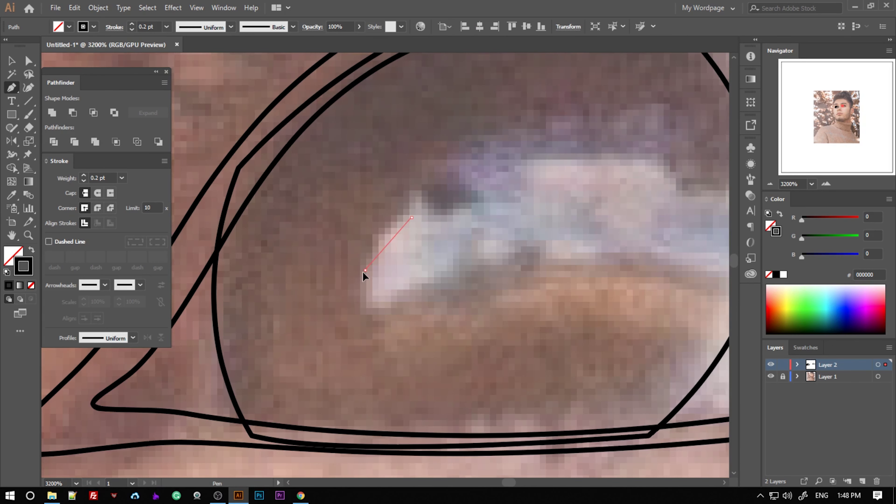
click(411, 217)
click(365, 269)
click(388, 303)
click(460, 266)
click(444, 217)
ctrl+click(430, 231)
drag(606, 183, 480, 220)
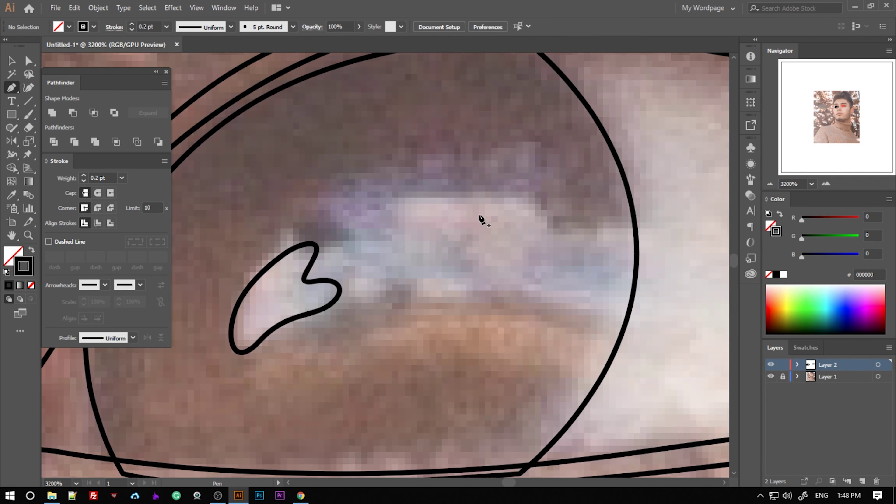
click(490, 206)
drag(407, 207, 432, 241)
click(538, 291)
Select the iris and highlight shapes, zoom out, then deselect them.
click(495, 268)
click(572, 235)
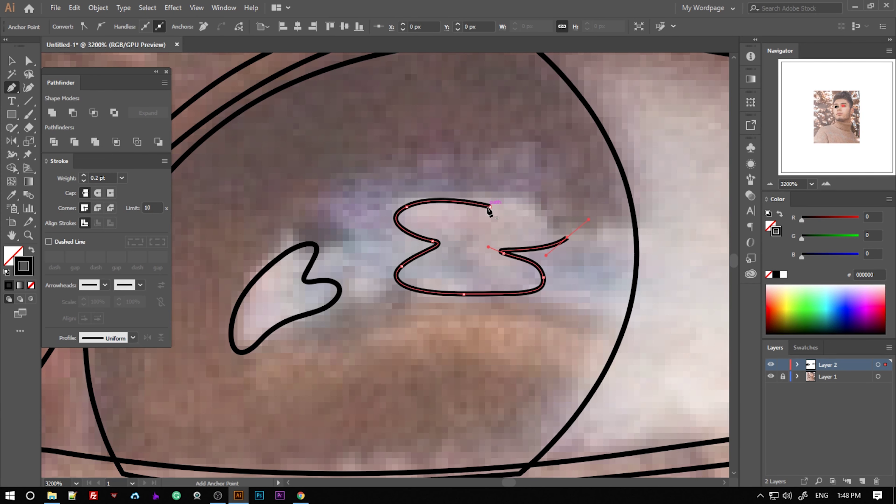
click(490, 206)
key(v)
key(ctrl+minus)
key(ctrl+minus)
key(ctrl+minus)
key(ctrl+shift+a)
Draw a closed crease shape arcing over the upper lid, tapering to a point at the outer corner.
key(p)
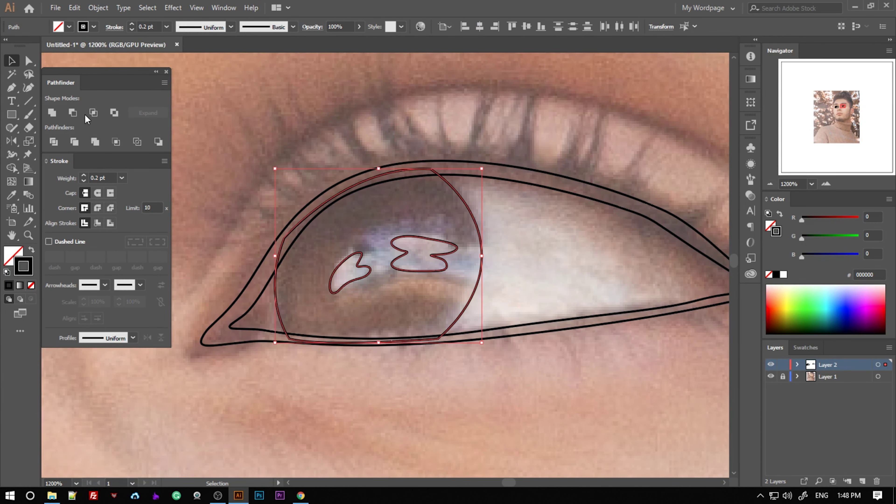
drag(187, 299, 237, 380)
click(238, 374)
drag(287, 298, 390, 210)
drag(523, 168, 659, 176)
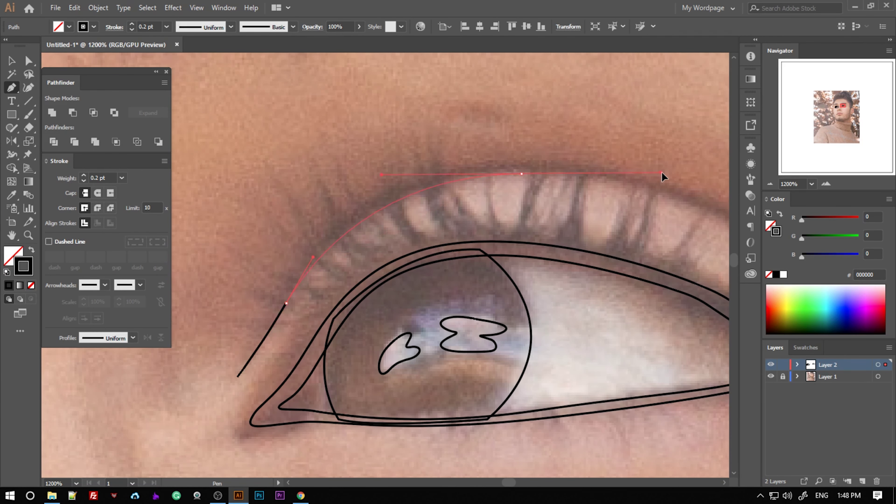
key(ctrl+minus)
click(545, 308)
click(590, 331)
click(530, 294)
drag(363, 258, 278, 261)
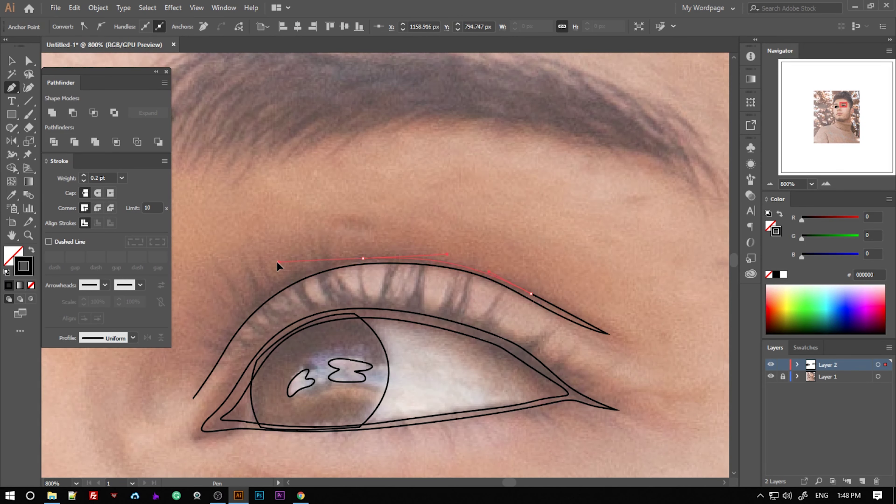
click(246, 310)
click(221, 346)
click(194, 400)
Deselect, zoom out and pan to show both eyes, then zoom back in.
key(ctrl+shift+a)
key(ctrl+minus)
key(ctrl+minus)
key(ctrl+minus)
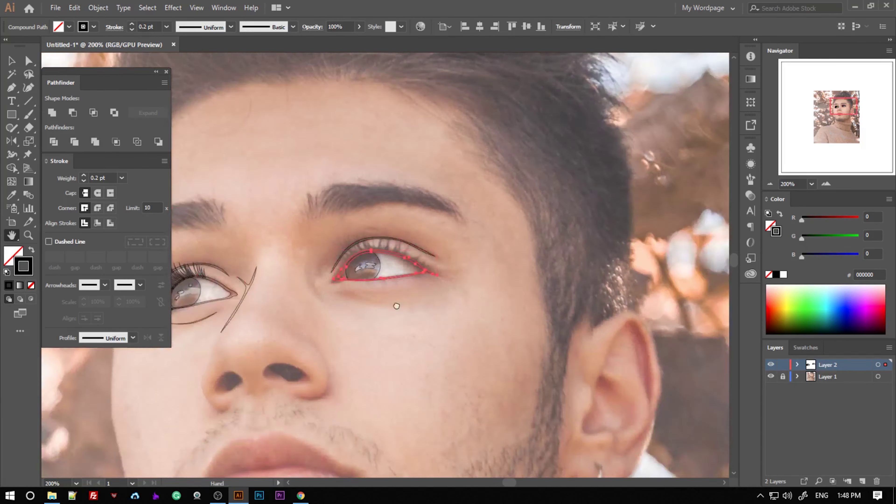
drag(394, 306, 566, 320)
key(ctrl+plus)
key(ctrl+plus)
key(ctrl+plus)
key(ctrl+plus)
Draw the first curved eyelashes at the outer corner of the upper lid with the Pen tool.
key(p)
mouse_move(458, 318)
mouse_down()
mouse_move(476, 332)
mouse_move(502, 316)
mouse_up()
click(428, 358)
click(373, 320)
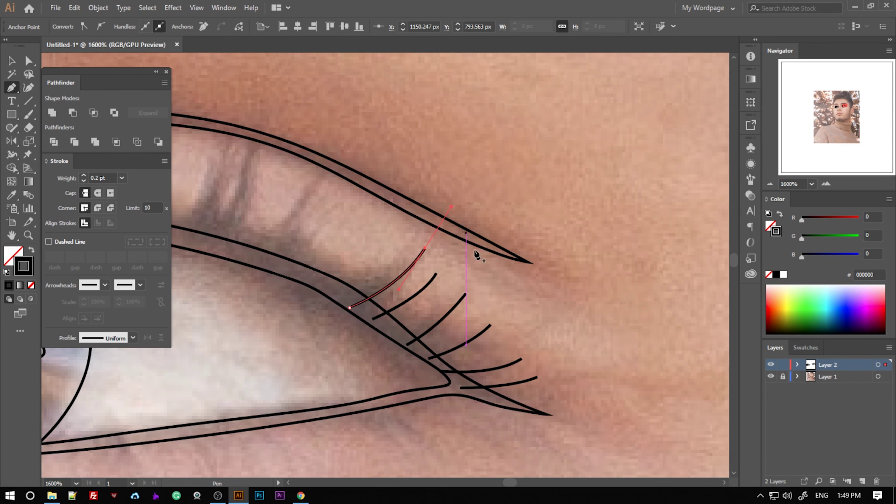
drag(475, 254, 589, 302)
click(406, 325)
drag(465, 299, 476, 289)
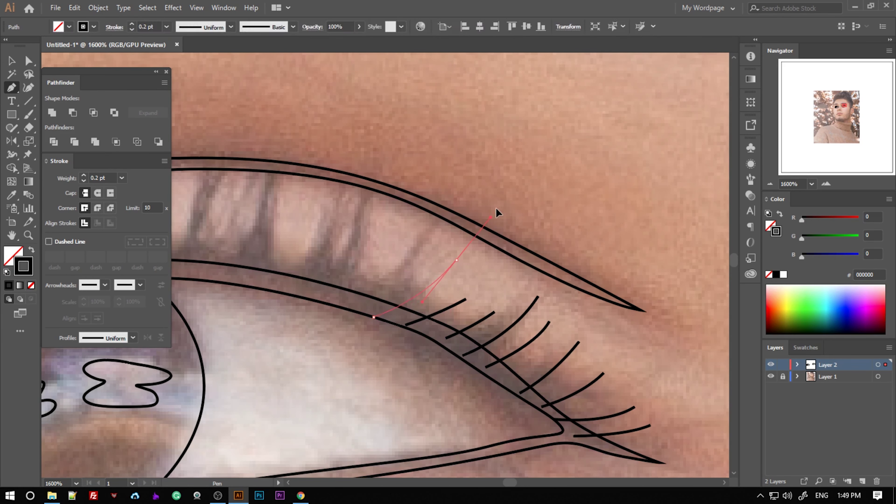
mouse_move(438, 233)
mouse_down()
mouse_move(457, 201)
mouse_move(540, 230)
mouse_up()
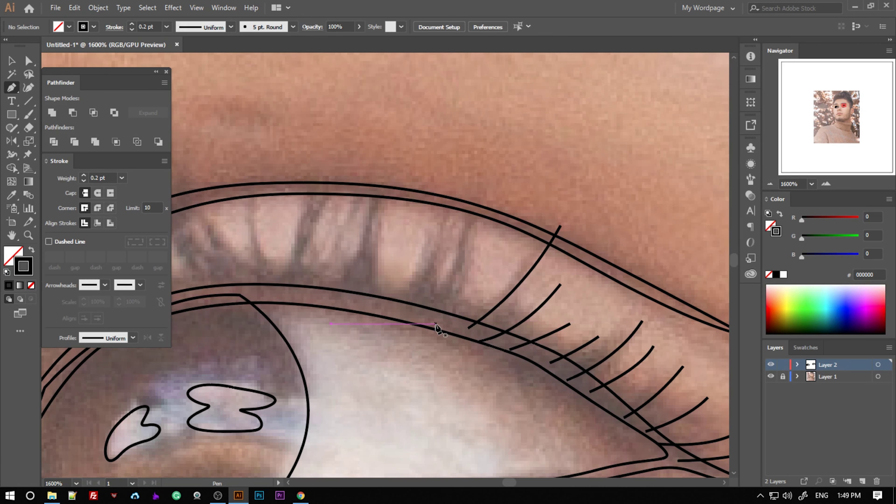
click(436, 323)
mouse_move(470, 221)
mouse_down()
mouse_move(474, 167)
mouse_move(564, 222)
mouse_up()
Add more upward-curving lashes further along the upper lid.
ctrl+click(453, 180)
click(563, 363)
drag(596, 306, 513, 306)
ctrl+click(492, 321)
click(487, 346)
drag(497, 219, 508, 226)
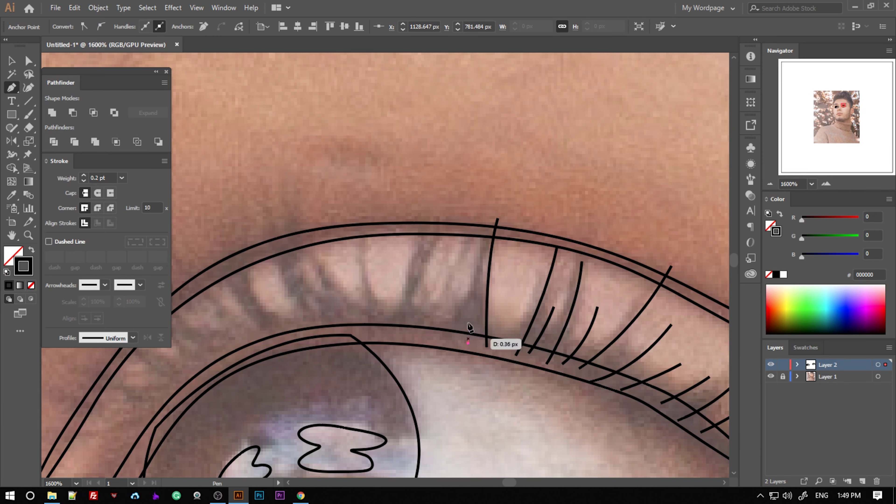
click(468, 341)
drag(472, 271, 471, 268)
ctrl+click(425, 337)
Continue the curved lashes across the middle of the upper lid.
click(421, 339)
drag(422, 230, 425, 215)
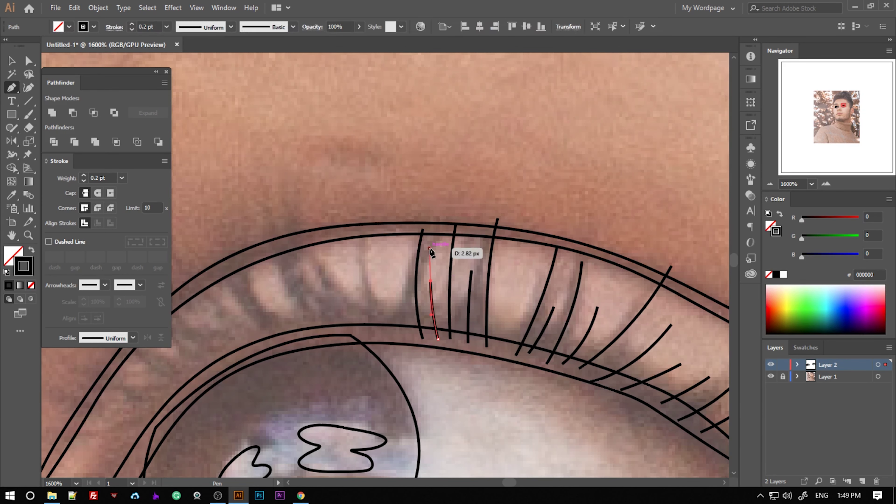
ctrl+click(437, 337)
click(396, 330)
drag(362, 222, 374, 155)
ctrl+click(409, 189)
drag(409, 189, 502, 160)
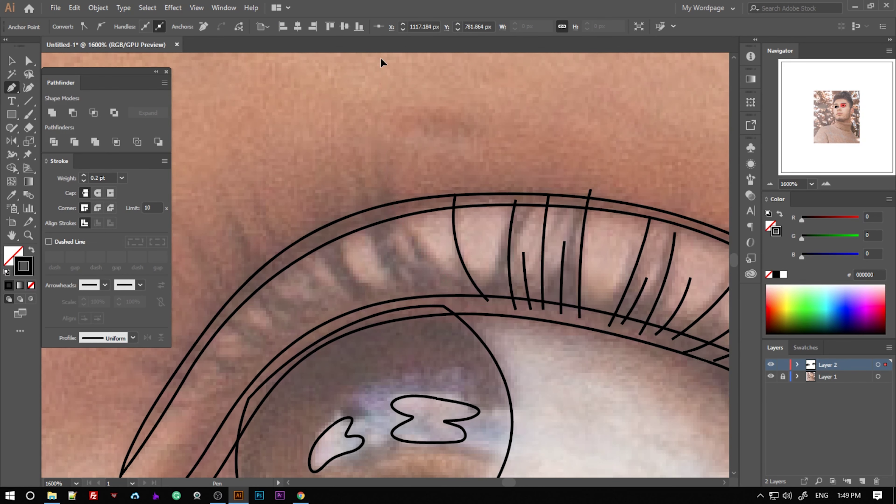
click(469, 305)
drag(393, 205, 383, 159)
drag(423, 268, 395, 237)
Draw the longer curved lashes toward the eye's inner corner.
click(423, 309)
drag(423, 308, 365, 191)
click(398, 313)
drag(365, 266, 363, 263)
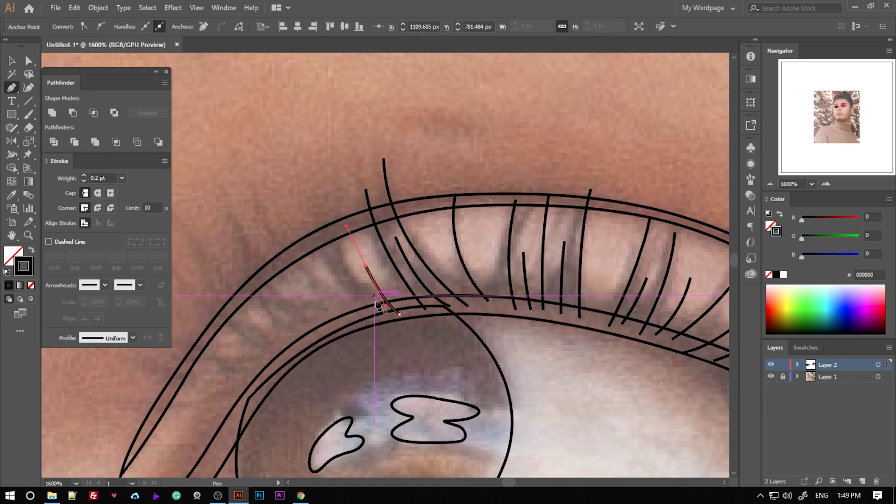
drag(304, 207, 300, 160)
drag(374, 256, 464, 251)
click(447, 316)
drag(358, 223, 354, 205)
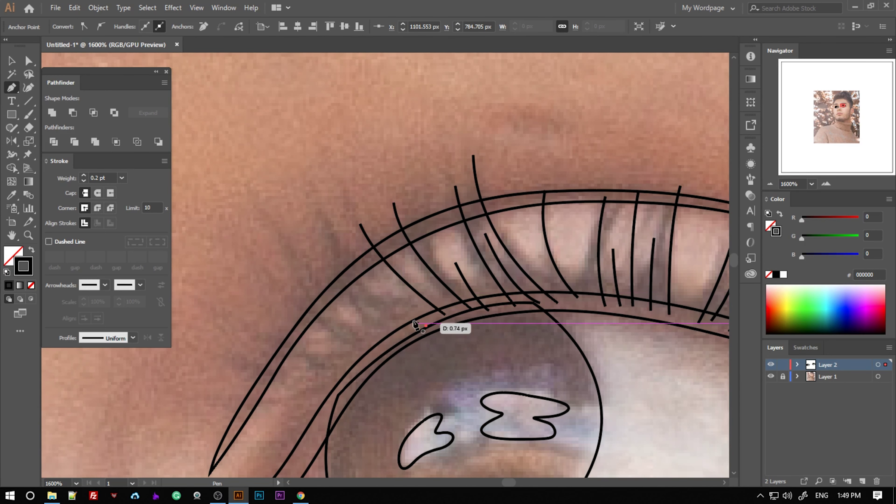
drag(321, 230, 318, 212)
click(397, 332)
drag(337, 286, 314, 253)
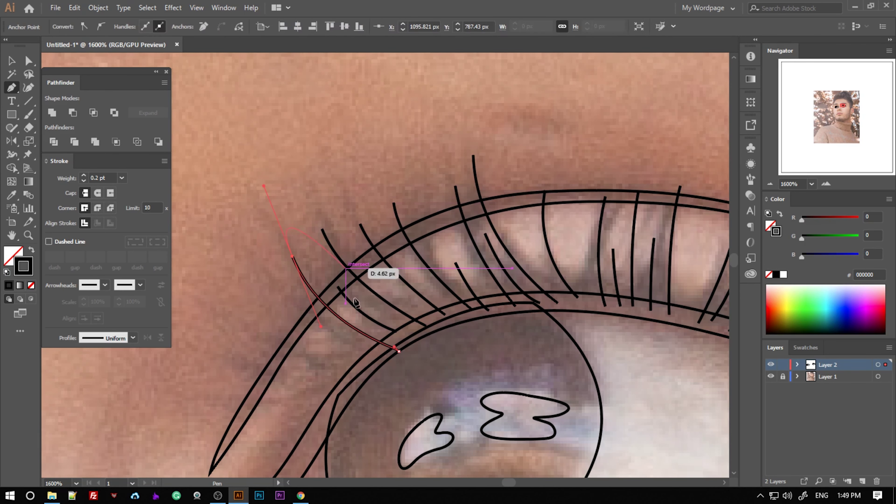
click(375, 341)
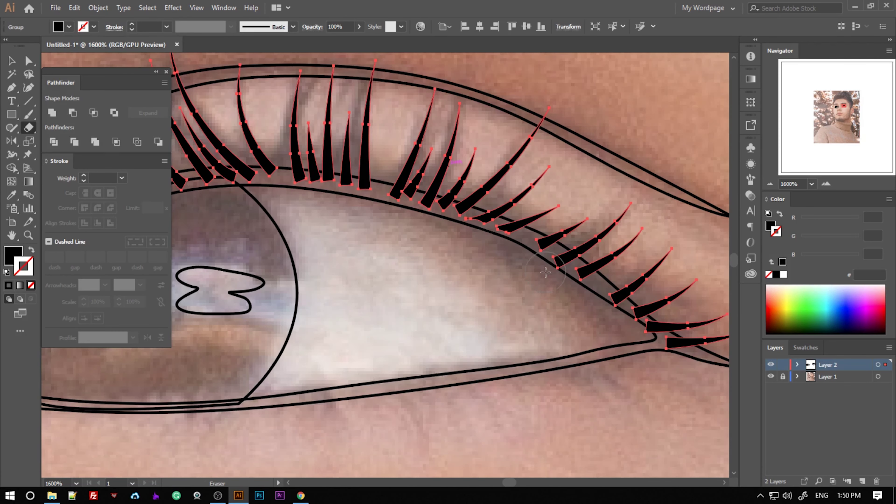
Erase the lash ends crossing the upper and lower lid lines with the Eraser tool.
drag(544, 268, 642, 342)
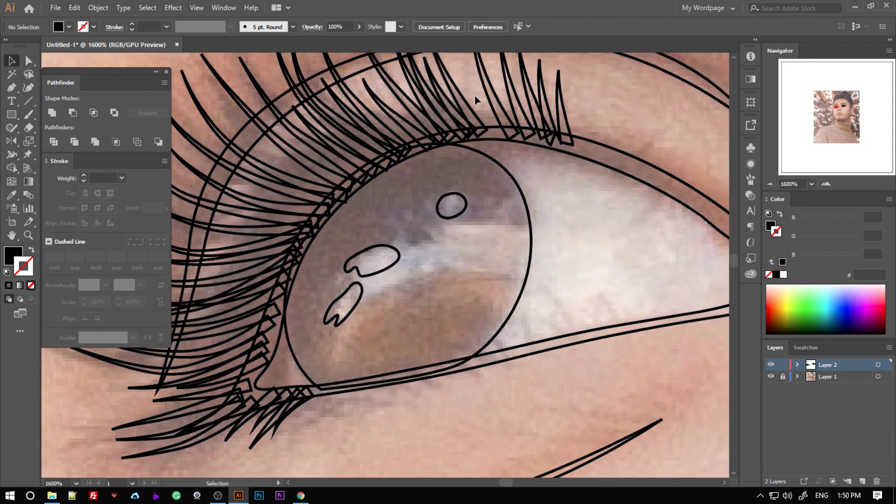
click(474, 100)
key(shift+e)
drag(543, 152, 459, 150)
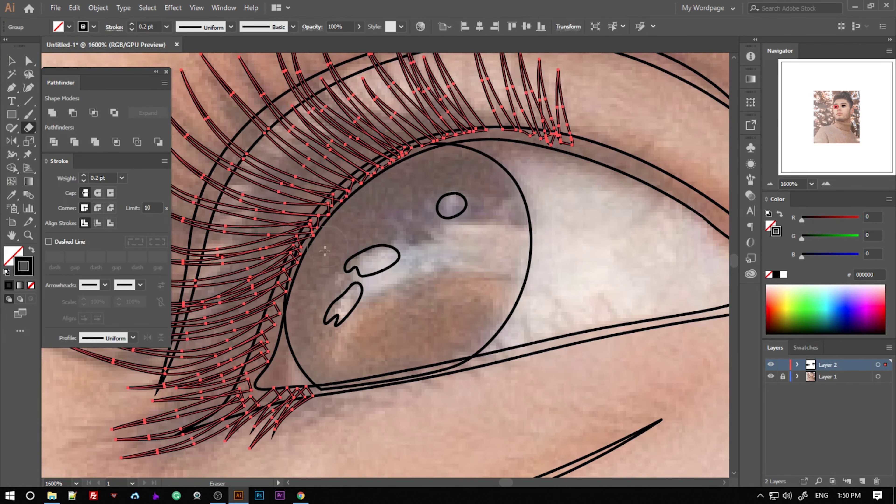
scroll(346, 192, down, 2)
mouse_move(345, 192)
mouse_down()
mouse_move(286, 287)
mouse_move(316, 320)
mouse_up()
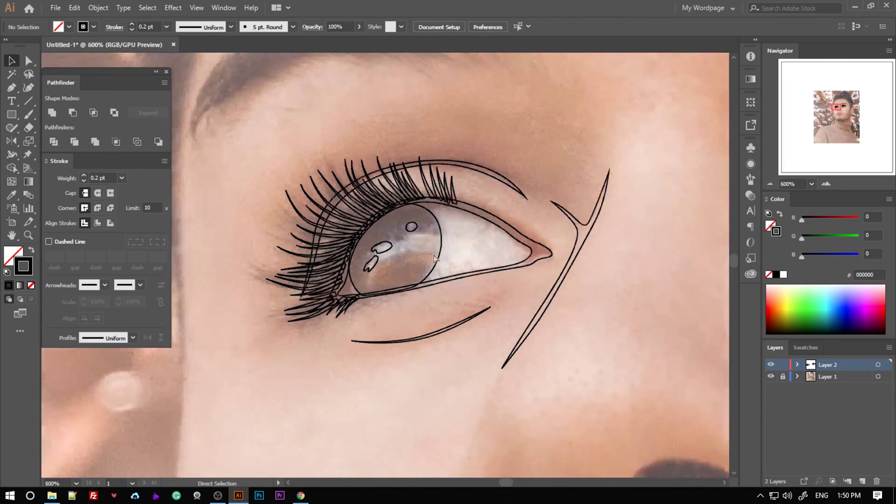
scroll(435, 259, down, 3)
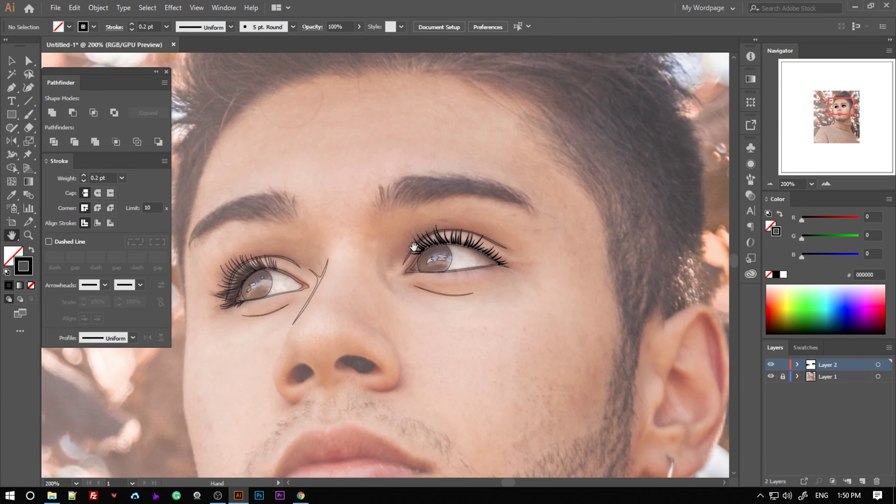
Move to the other eye and start a new Pen path near its inner corner.
drag(486, 270, 409, 254)
scroll(446, 190, up, 3)
key(p)
click(347, 181)
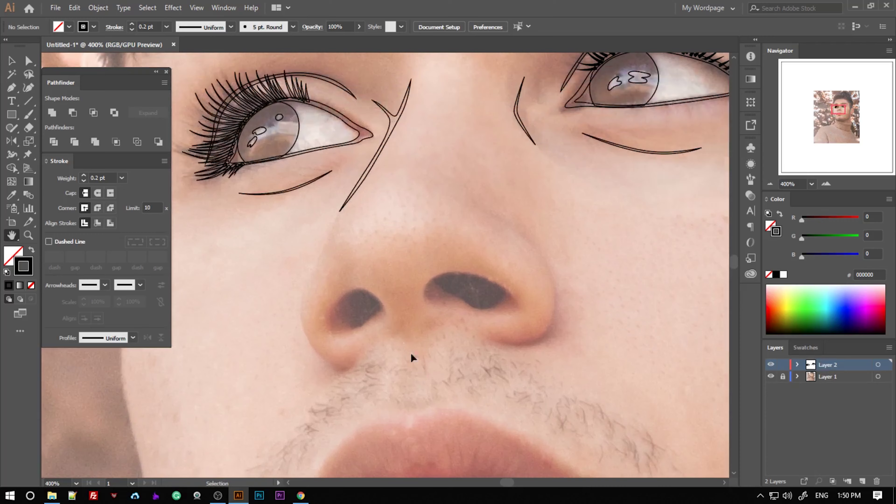
Trace a closed crescent outline along the left side of the nose.
click(310, 200)
scroll(310, 247, up, 2)
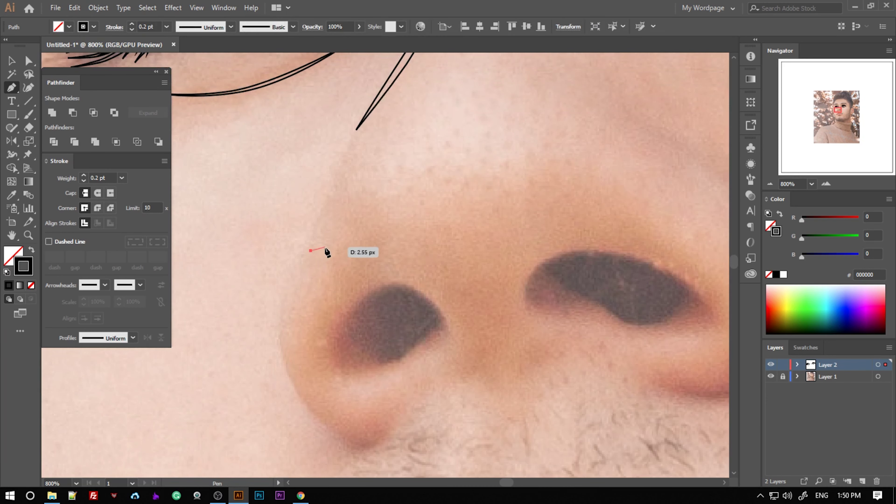
scroll(327, 252, down, 3)
drag(334, 376, 368, 394)
click(396, 375)
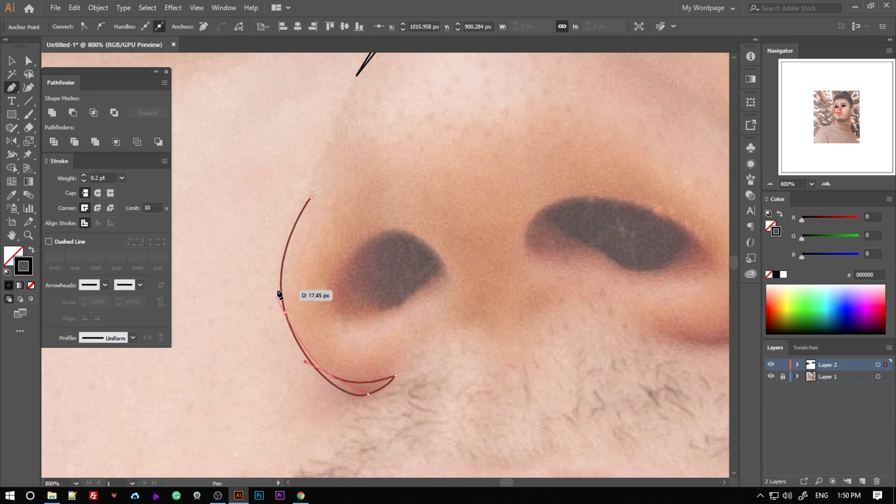
drag(287, 266, 294, 228)
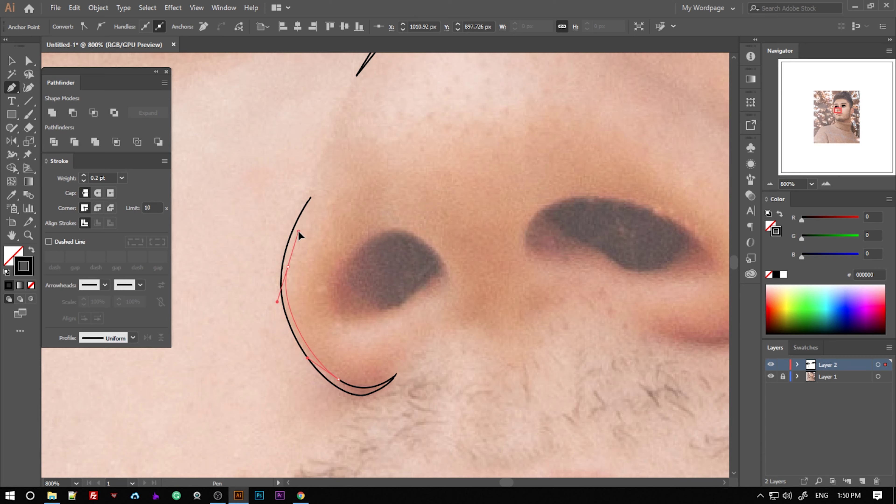
click(308, 201)
key(ctrl+equal)
Start the nostril outline, curving around the first nostril and over the second.
click(349, 338)
drag(262, 313, 253, 267)
drag(352, 221, 398, 221)
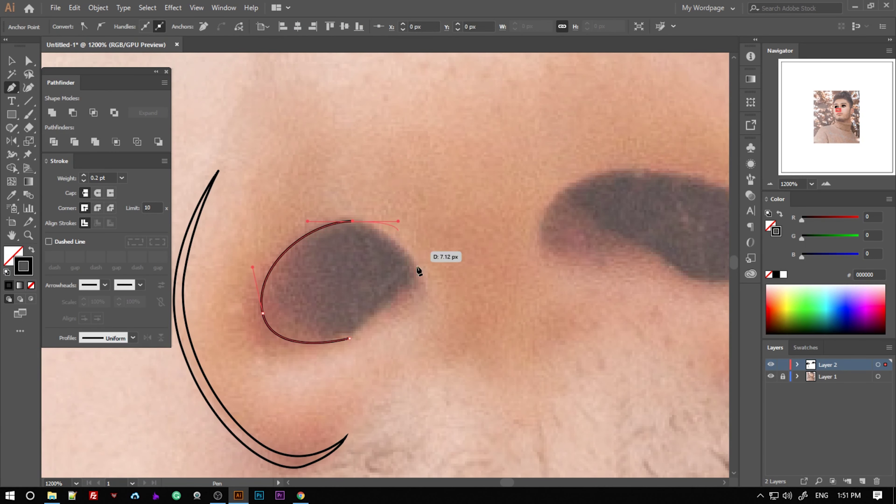
drag(505, 328, 538, 317)
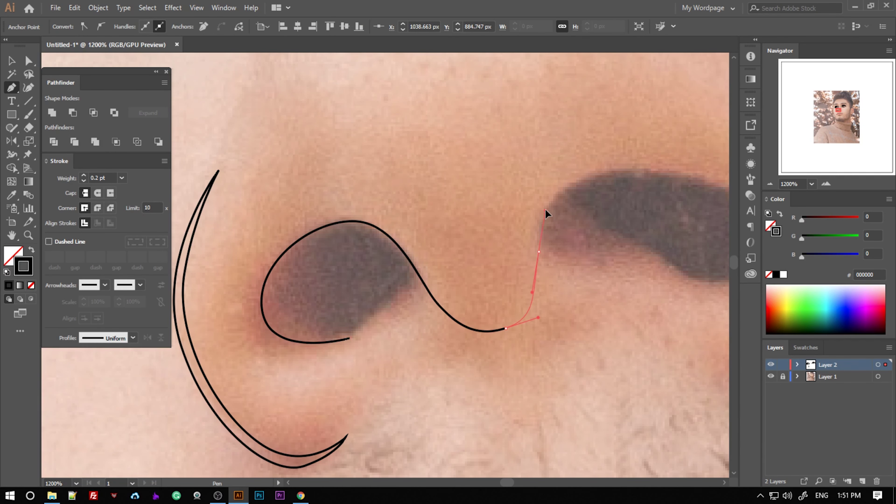
drag(566, 248, 554, 296)
drag(457, 278, 463, 336)
drag(408, 246, 344, 282)
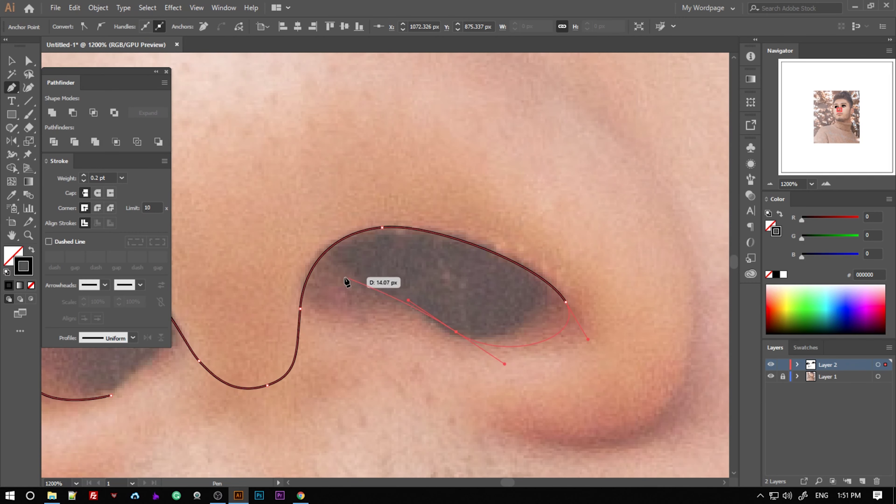
Close the outline beneath both nostrils, deselect it and zoom out to the face.
mouse_move(337, 234)
mouse_down()
mouse_move(290, 349)
mouse_move(362, 250)
mouse_up()
drag(270, 356, 194, 300)
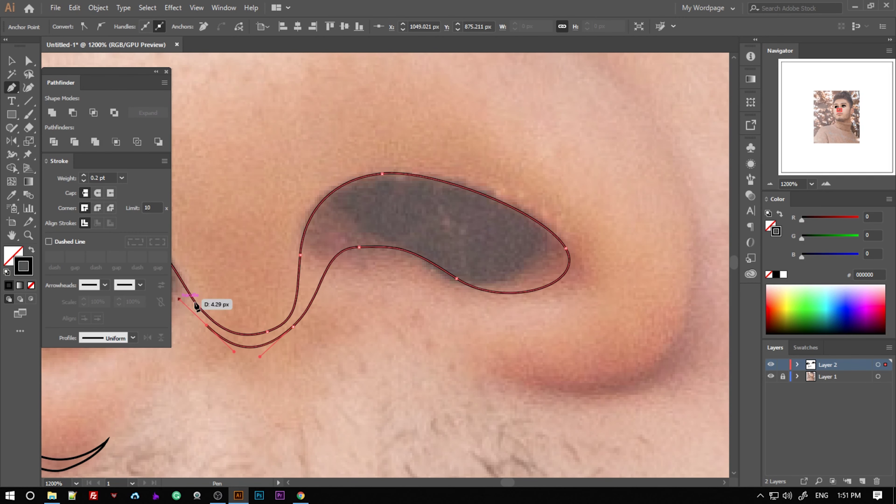
key(ctrl+equal)
drag(378, 290, 385, 313)
click(251, 312)
key(v)
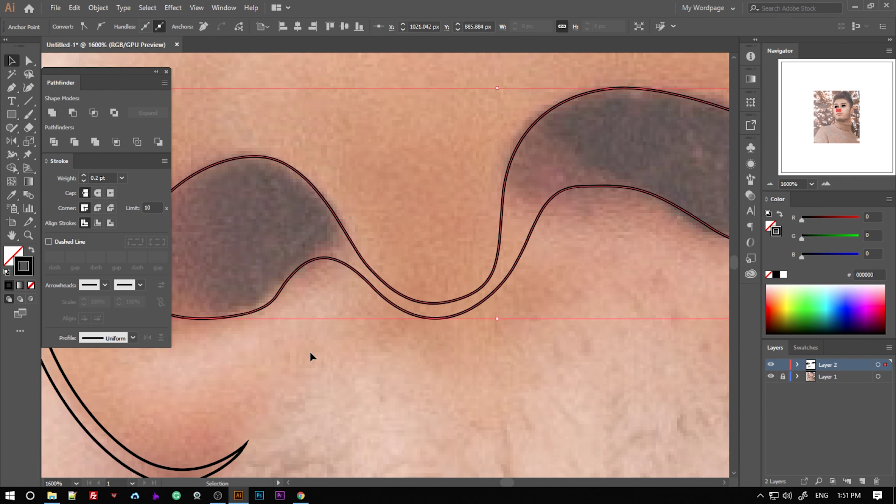
click(337, 354)
key(ctrl+minus)
key(ctrl+minus)
key(ctrl+minus)
key(ctrl+minus)
key(ctrl+minus)
key(ctrl+minus)
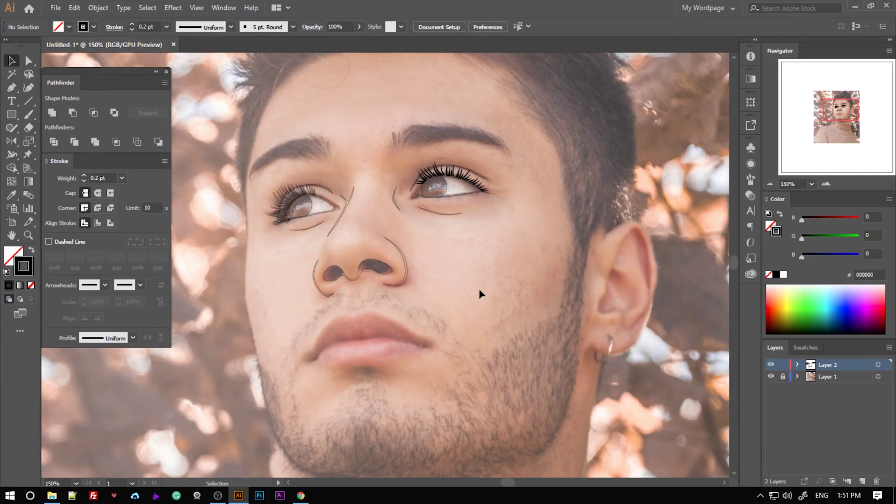
Select all traced artwork, fill it black and give it a 0.1 pt stroke.
key(ctrl+a)
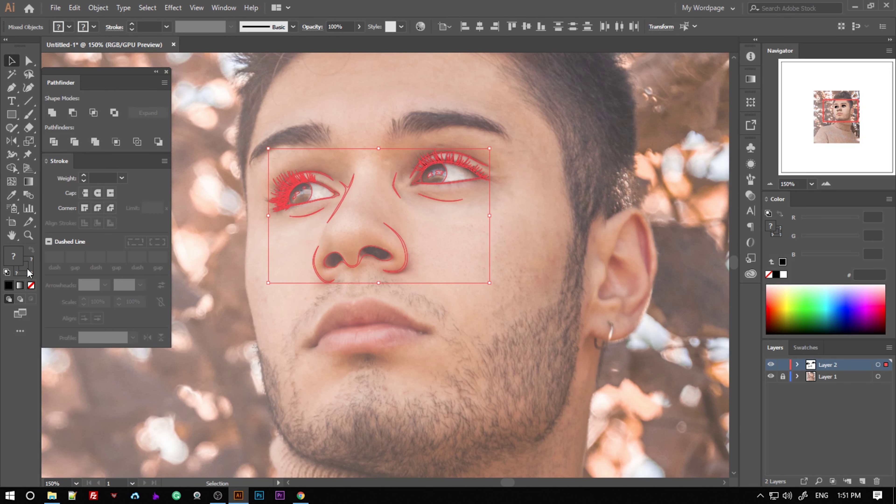
click(31, 285)
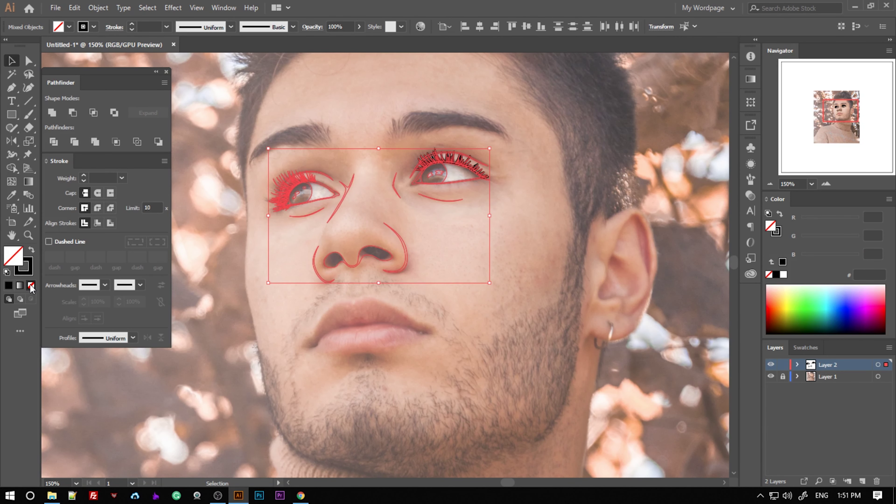
click(20, 285)
text(.1)
key(Return)
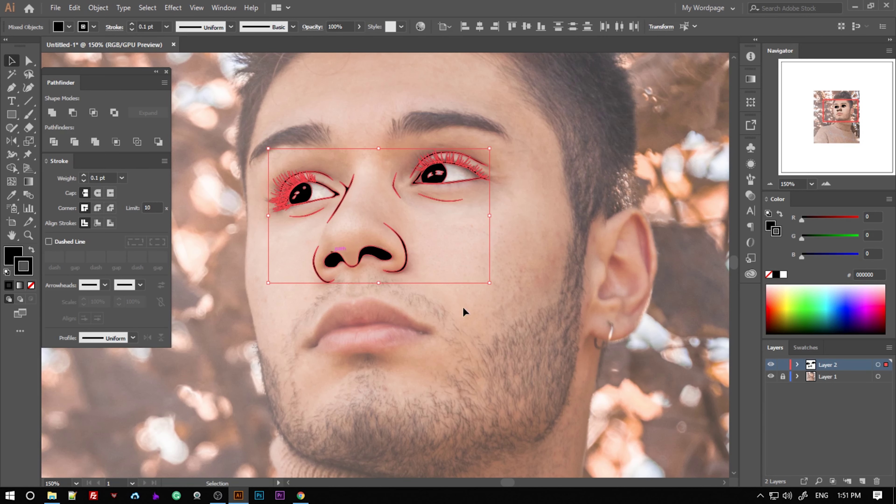
click(467, 312)
key(ctrl+minus)
Toggle Layer 1 visibility off and back on to check the lines, zooming toward the mouth.
click(771, 376)
key(ctrl+plus)
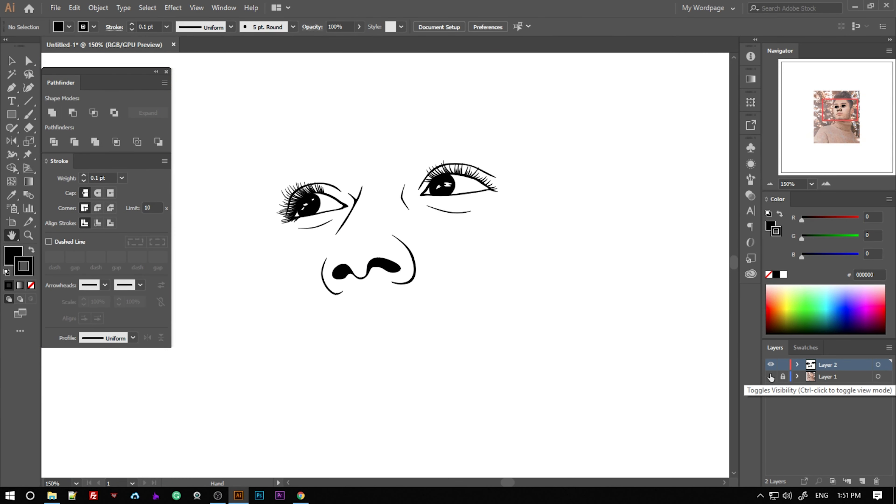
click(771, 376)
key(ctrl+plus)
key(ctrl+plus)
key(ctrl+plus)
key(ctrl+plus)
key(ctrl+plus)
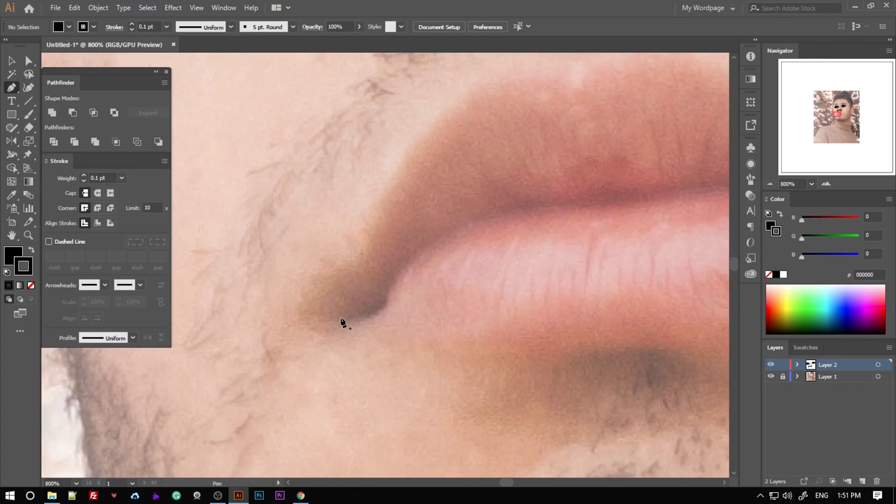
Trace and close the lip parting line outline from corner to corner.
key(p)
key(slash)
drag(332, 315, 378, 315)
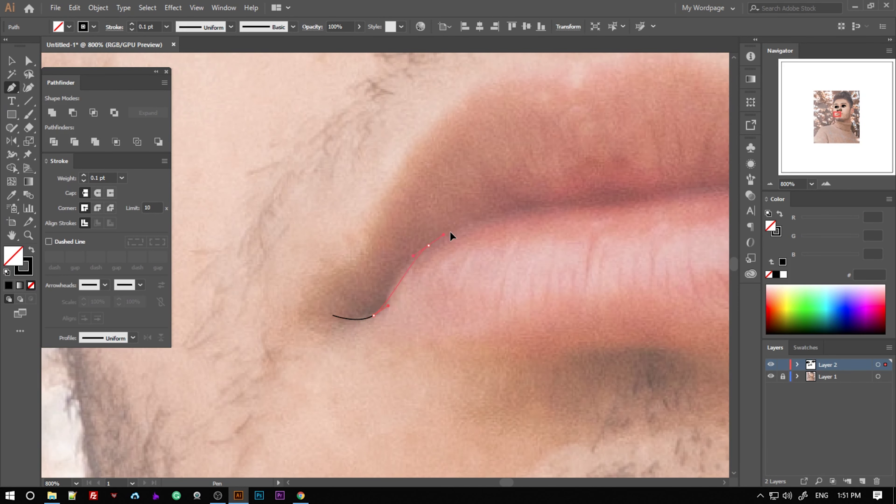
click(558, 206)
click(487, 259)
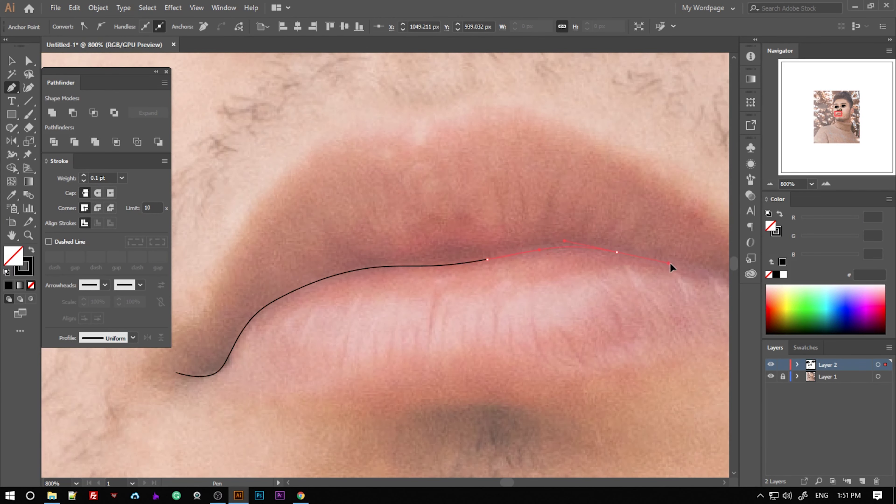
scroll(672, 266, up, 1)
click(564, 300)
scroll(529, 306, right, 3)
mouse_move(476, 304)
mouse_down()
mouse_move(520, 320)
mouse_move(324, 342)
mouse_up()
key(ctrl+minus)
click(356, 341)
Trace the upper lip contour as a second path, then deselect and zoom out.
key(ctrl+shift+a)
key(ctrl+minus)
key(p)
click(256, 406)
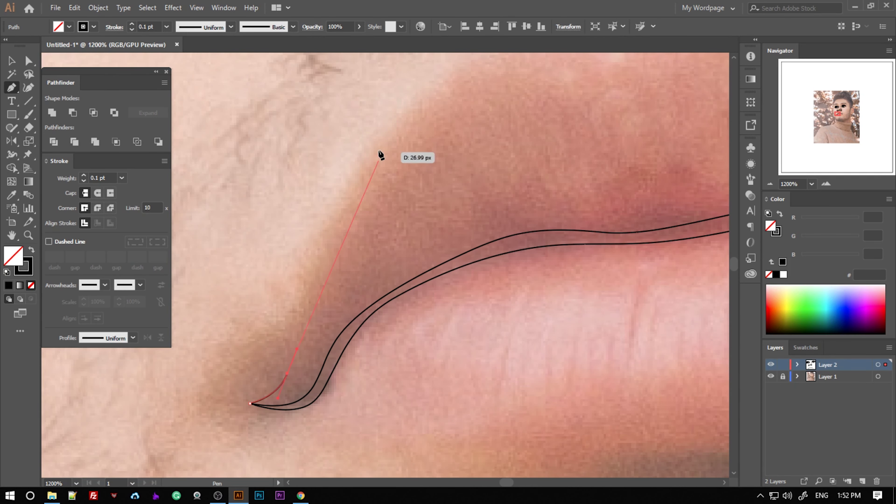
click(380, 152)
drag(426, 234, 480, 221)
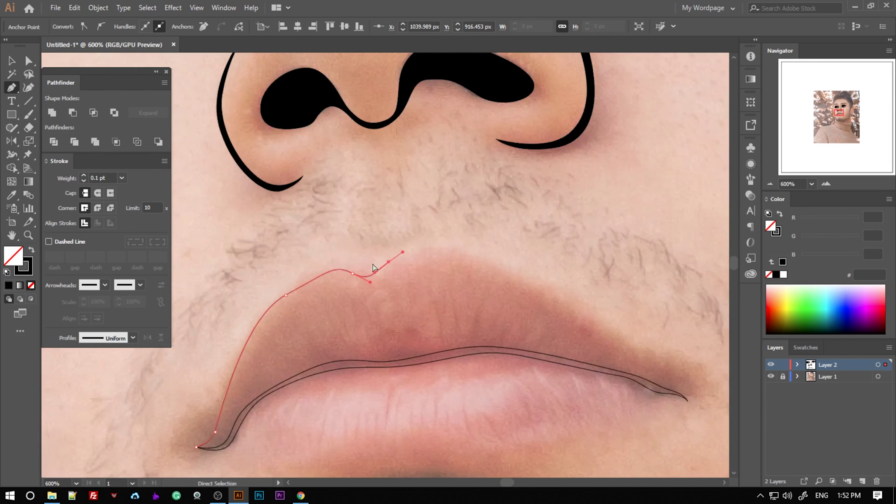
click(196, 447)
key(ctrl+shift+a)
key(ctrl+minus)
key(ctrl+minus)
key(ctrl+minus)
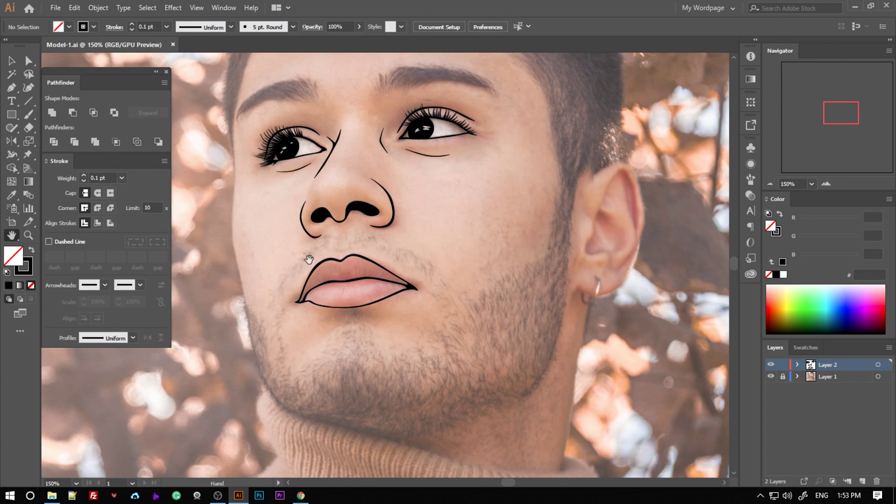
Trace the ear's outer outline from the top down around the earlobe.
drag(512, 272, 412, 273)
key(ctrl+plus)
key(ctrl+plus)
key(ctrl+plus)
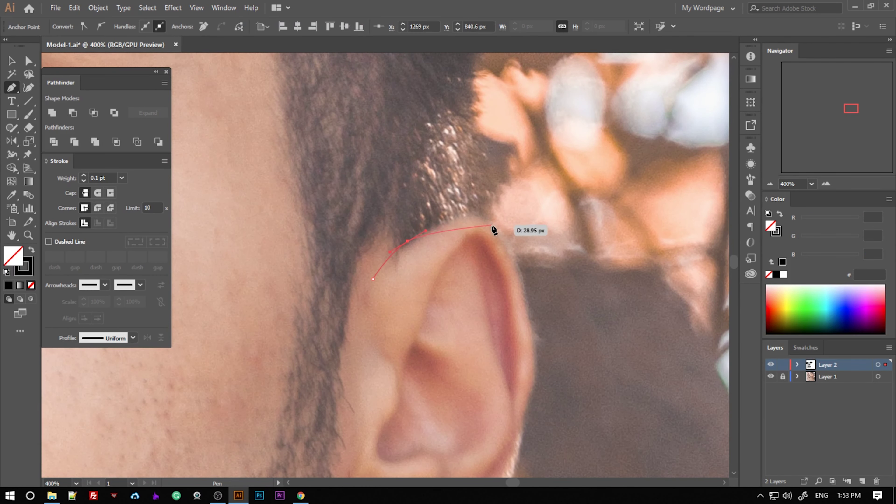
scroll(494, 226, down, 5)
mouse_move(534, 298)
mouse_down()
mouse_move(538, 340)
mouse_move(513, 366)
mouse_up()
scroll(536, 346, down, 2)
scroll(512, 365, down, 2)
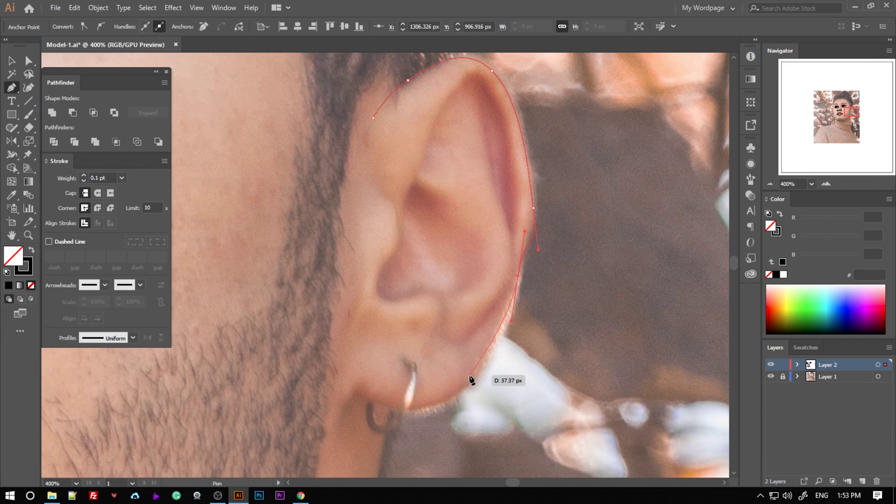
drag(446, 405, 406, 414)
mouse_move(332, 443)
mouse_down()
mouse_move(356, 381)
mouse_move(397, 401)
mouse_move(449, 361)
mouse_up()
key(ctrl+plus)
key(ctrl+plus)
key(ctrl+plus)
key(ctrl+minus)
Continue the outer outline up the ear's back edge and over the top toward the hairline.
drag(523, 196, 543, 136)
scroll(543, 135, up, 5)
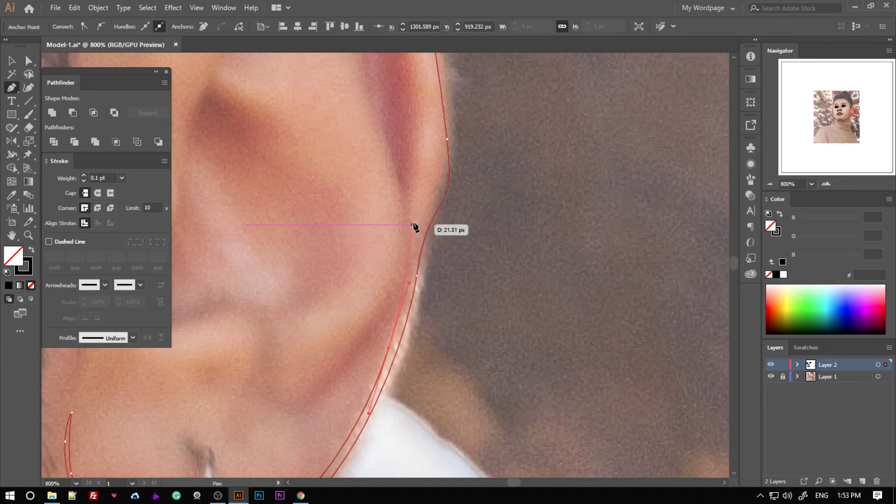
drag(415, 228, 442, 195)
scroll(416, 114, up, 5)
scroll(262, 114, up, 3)
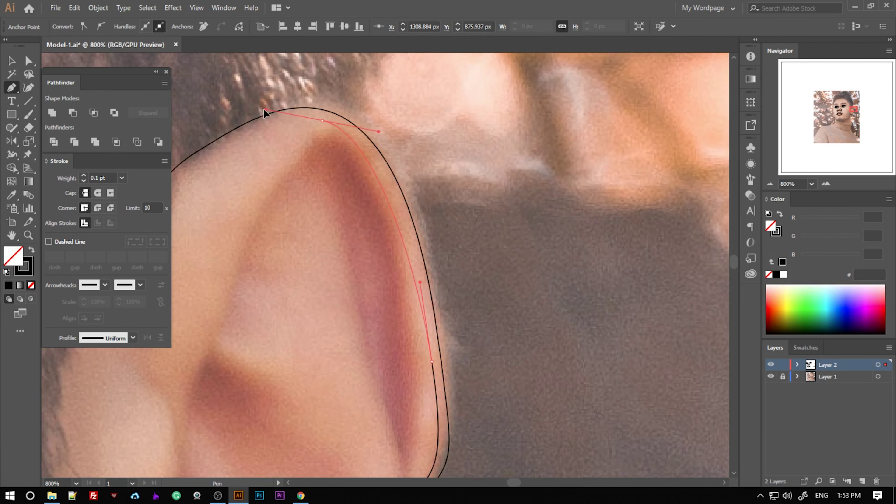
scroll(262, 114, left, 3)
drag(219, 313, 214, 390)
drag(190, 321, 189, 329)
scroll(419, 270, down, 5)
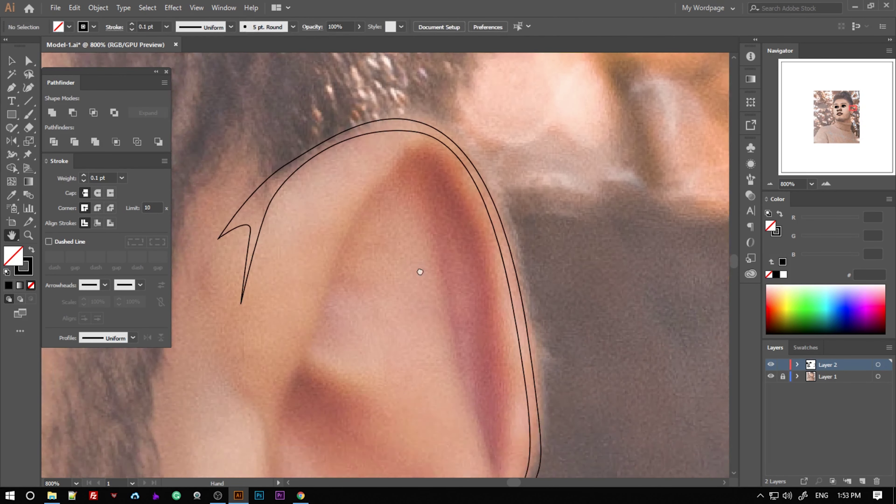
scroll(262, 280, down, 4)
Start an inner-ear path that curves the inner fold around the ear hollow.
click(260, 274)
mouse_move(291, 337)
mouse_down()
mouse_move(284, 390)
mouse_move(234, 376)
mouse_up()
scroll(284, 390, down, 2)
scroll(270, 430, down, 2)
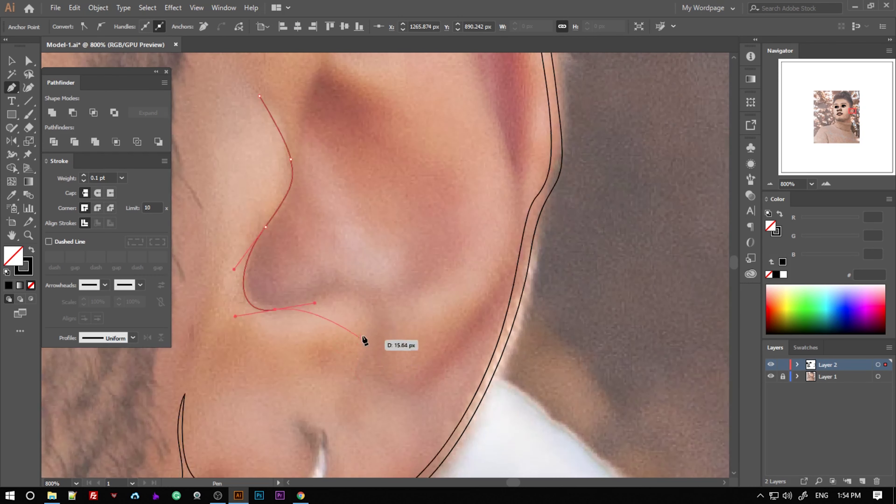
drag(366, 340, 371, 336)
drag(280, 300, 317, 257)
scroll(316, 256, up, 2)
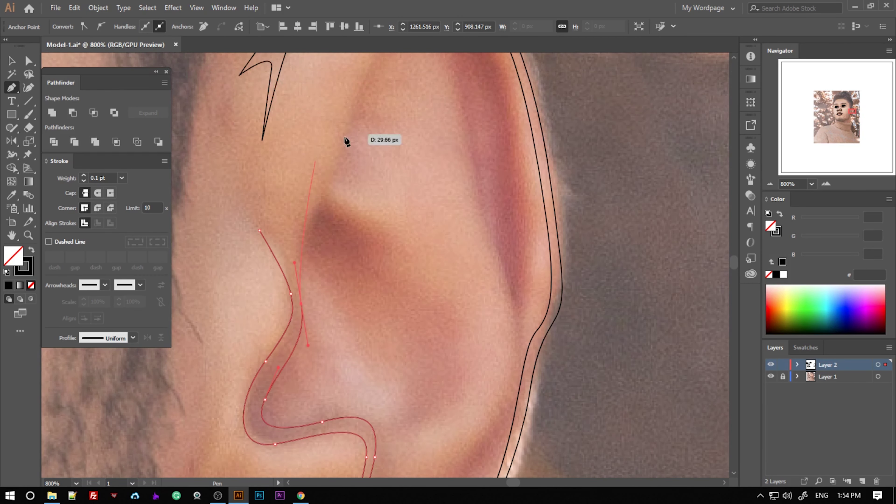
drag(360, 341, 360, 330)
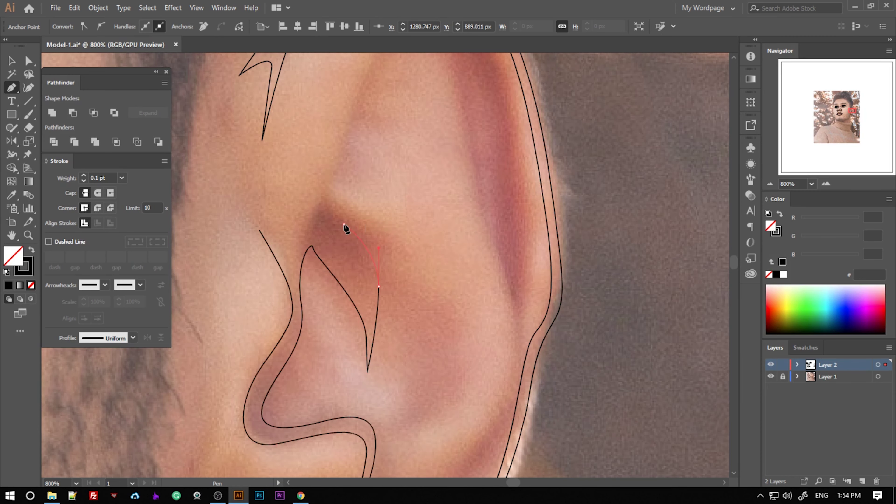
scroll(376, 342, left, 2)
scroll(398, 235, up, 5)
Trace the inner rim along the top of the ear and up its outer edge.
drag(427, 140, 454, 100)
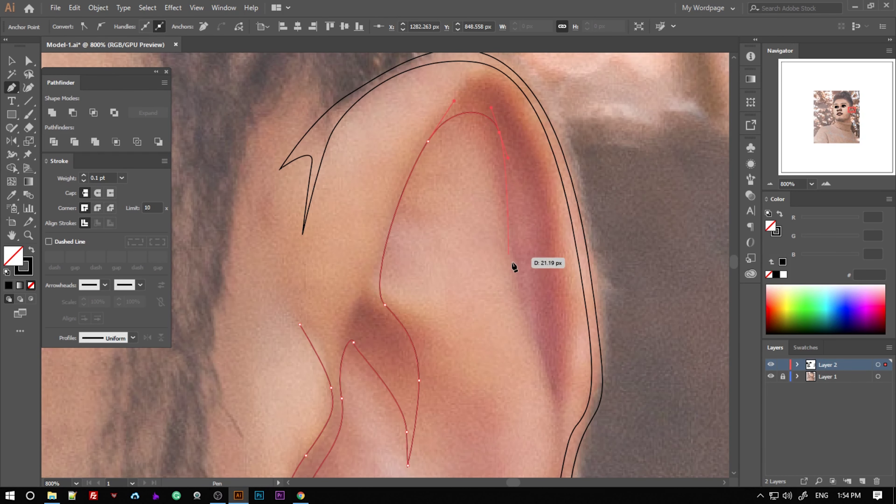
scroll(514, 266, down, 3)
scroll(521, 370, down, 3)
mouse_move(436, 413)
mouse_down()
mouse_move(456, 443)
mouse_move(465, 342)
mouse_up()
scroll(456, 443, down, 5)
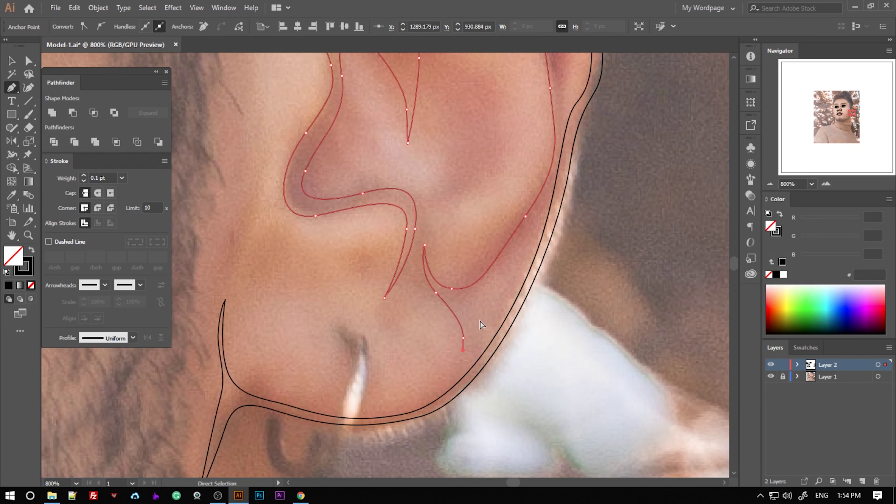
scroll(494, 275, up, 3)
scroll(560, 254, up, 3)
drag(516, 217, 510, 150)
scroll(517, 192, up, 3)
drag(557, 422, 556, 414)
drag(566, 321, 564, 292)
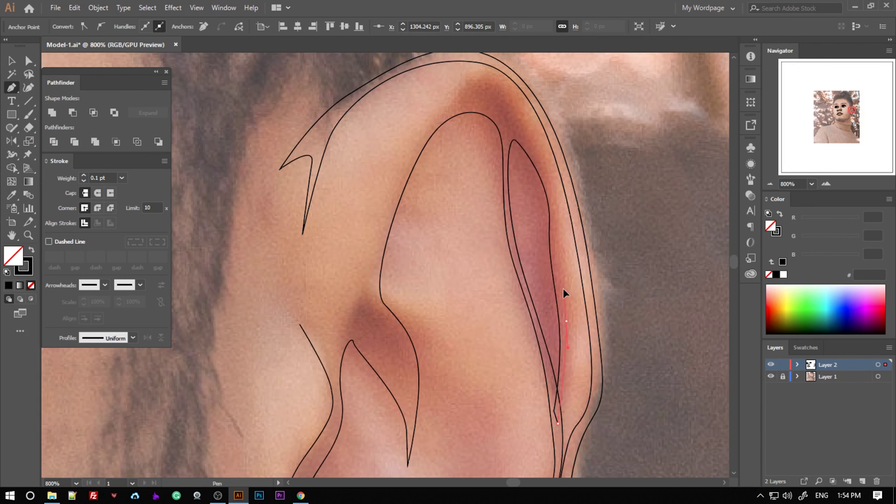
drag(552, 151, 514, 98)
scroll(433, 132, down, 3)
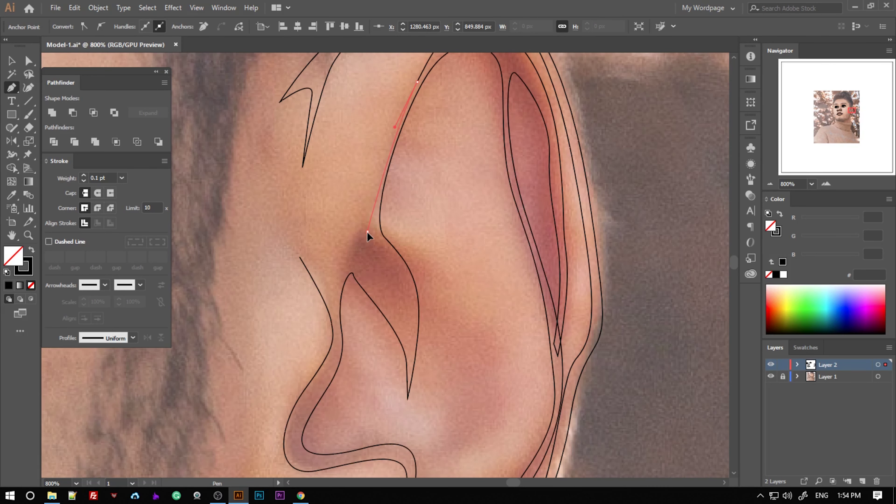
Add the inner ear ridge and a curved contour down the hollow toward the earlobe.
click(329, 296)
click(341, 272)
click(299, 257)
scroll(473, 270, down, 3)
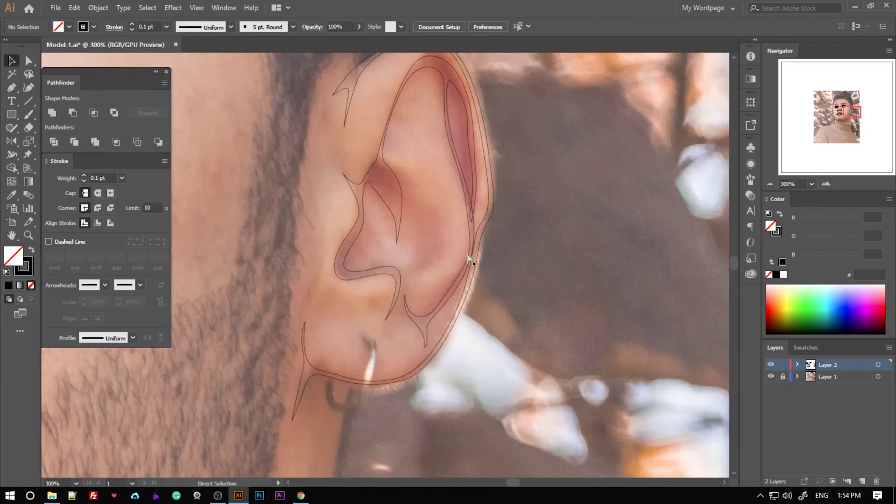
scroll(491, 235, up, 3)
drag(454, 185, 501, 269)
drag(446, 374, 454, 413)
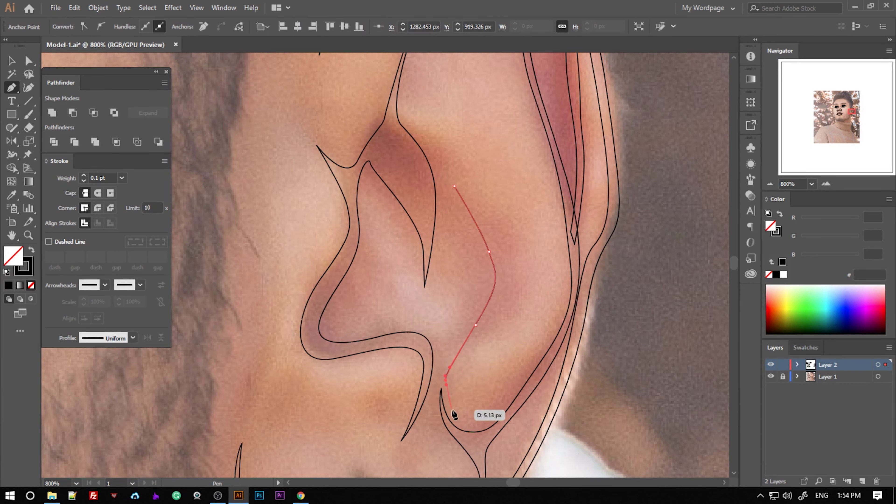
Close the inner ear contour and bring the neck into view.
click(454, 186)
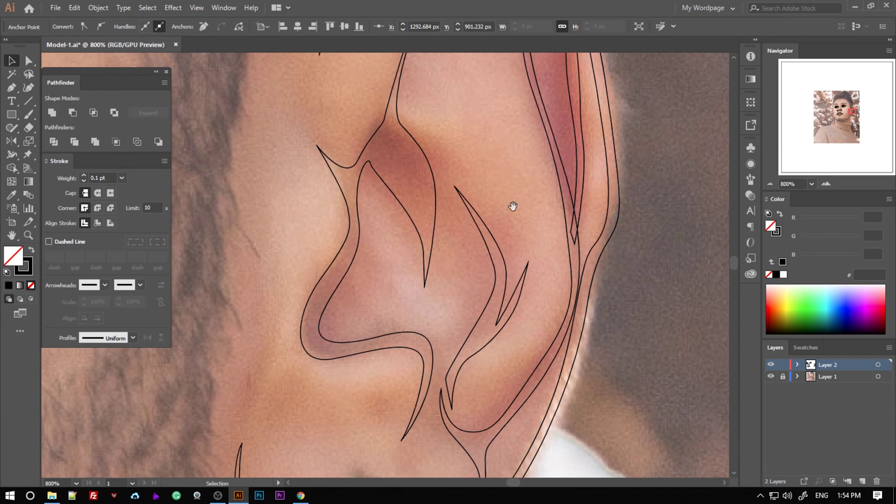
scroll(514, 206, down, 5)
scroll(456, 326, down, 5)
mouse_move(491, 278)
mouse_down()
mouse_move(521, 308)
mouse_move(494, 183)
mouse_up()
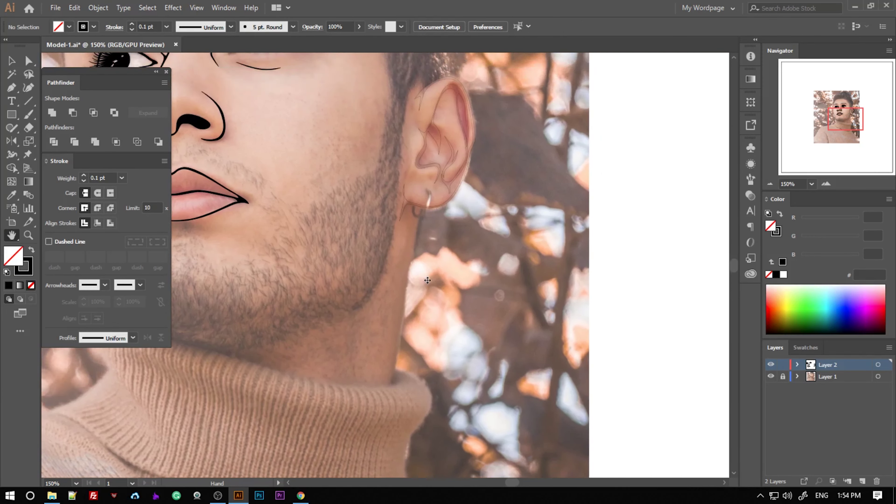
scroll(459, 176, up, 5)
Outline the neck edge from below the earring down toward the collar and finish the path.
click(472, 80)
click(438, 253)
click(423, 333)
scroll(422, 333, down, 4)
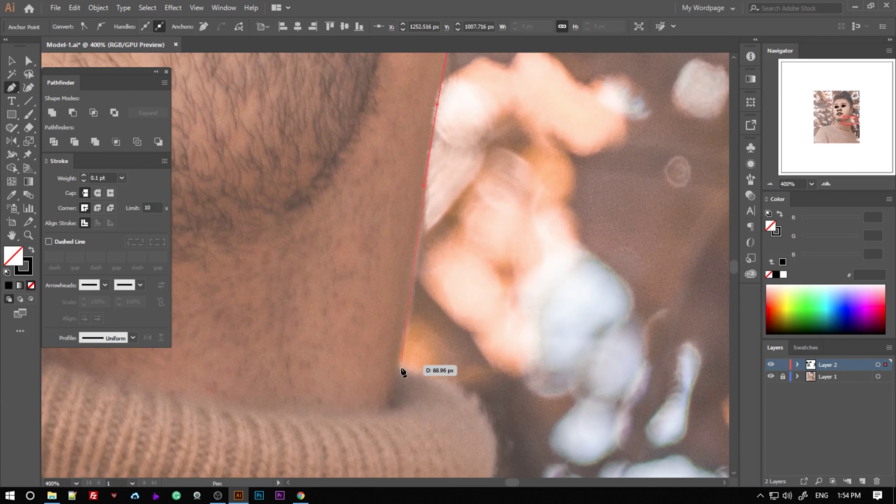
click(424, 145)
scroll(425, 145, down, 5)
scroll(516, 296, up, 2)
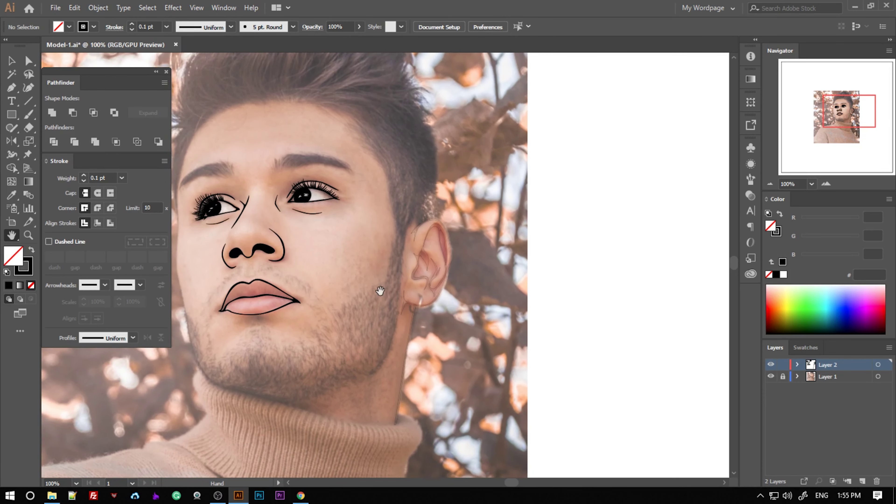
Pan and scroll to bring the whole face into view.
drag(252, 174, 460, 305)
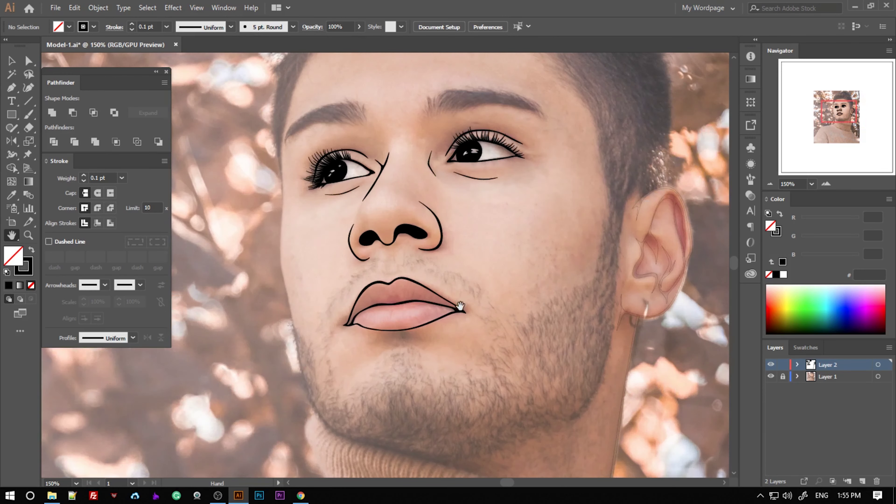
scroll(460, 305, down, 1)
scroll(389, 244, up, 2)
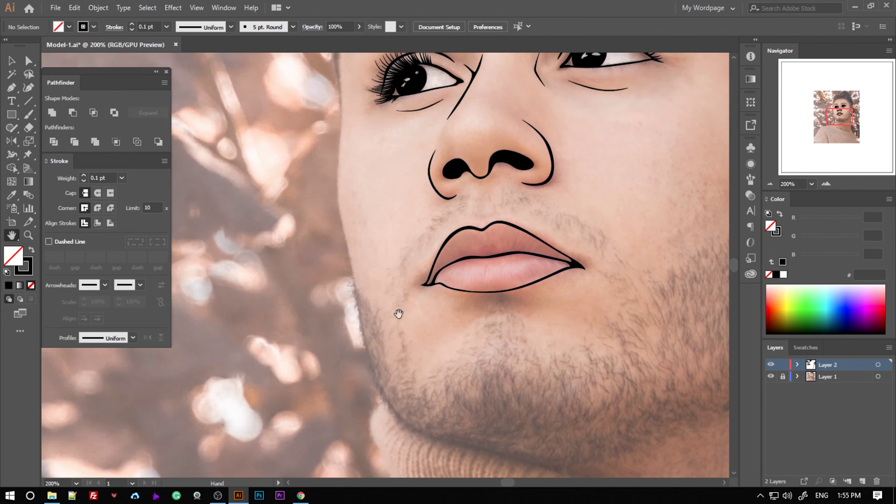
scroll(396, 309, up, 2)
scroll(366, 356, up, 2)
With the Pen tool, outline the left face edge from beside the eye down the cheek.
key(p)
click(386, 194)
scroll(386, 260, down, 1)
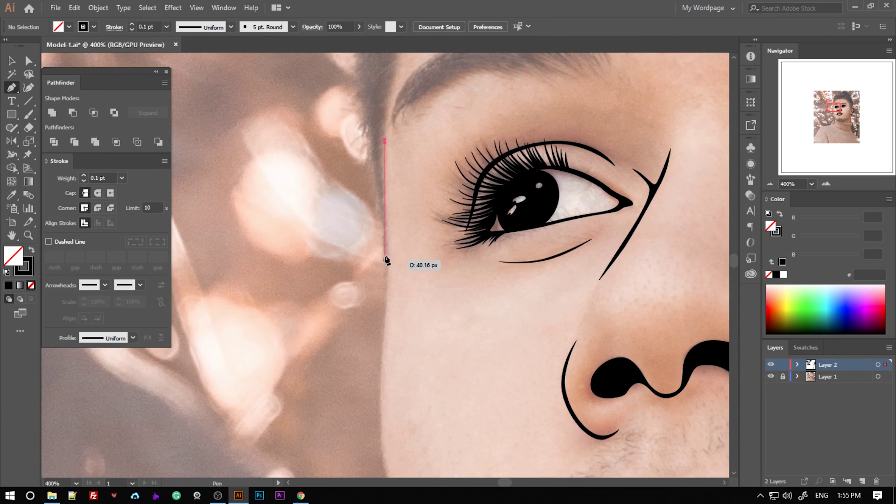
click(386, 260)
click(380, 240)
scroll(380, 240, down, 1)
click(381, 320)
scroll(380, 320, down, 1)
click(378, 368)
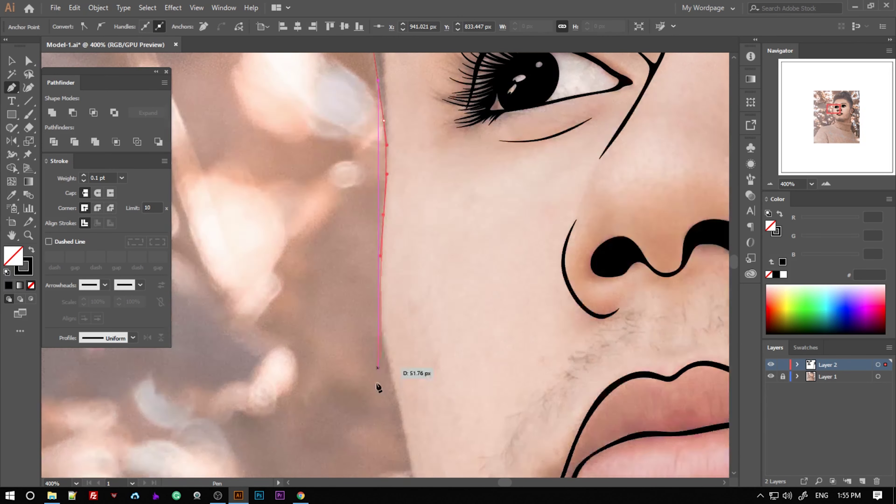
scroll(388, 353, down, 1)
Extend the outline past the beard along the jaw, undoing a misplaced jawline anchor.
click(407, 430)
scroll(410, 426, down, 2)
scroll(436, 314, down, 2)
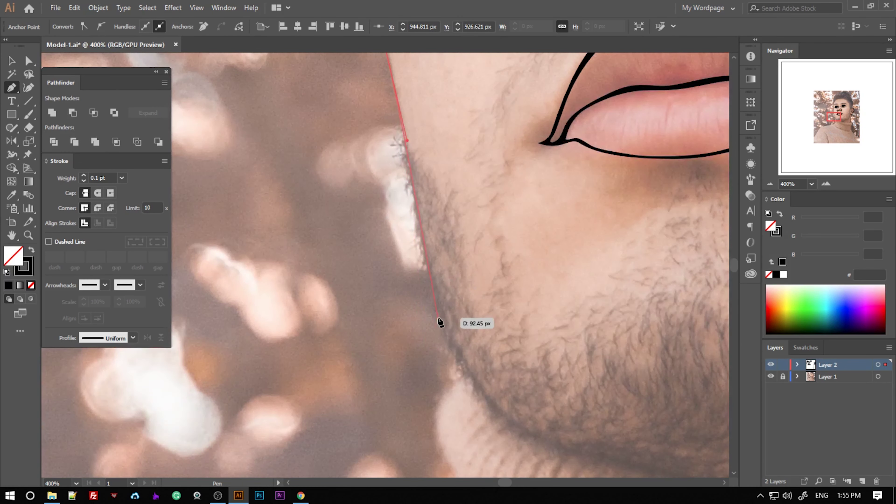
scroll(439, 322, down, 2)
scroll(462, 371, up, 1)
click(407, 298)
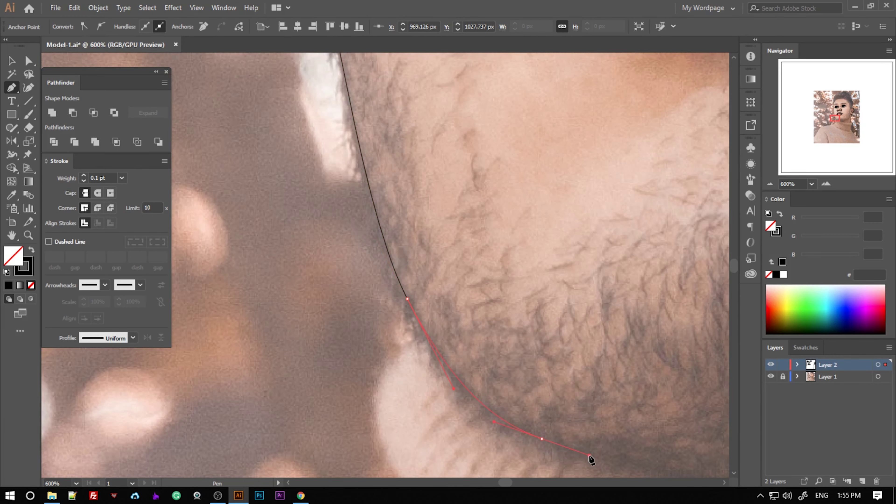
scroll(591, 458, down, 2)
click(557, 279)
scroll(660, 232, down, 2)
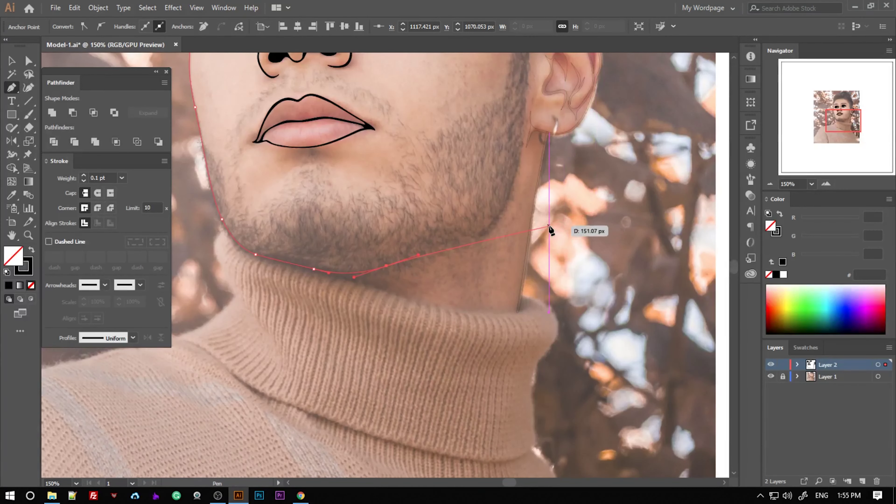
scroll(550, 229, up, 2)
key(ctrl+z)
Scroll up and down over the face to check the traced cheek and jaw outline.
scroll(299, 311, down, 2)
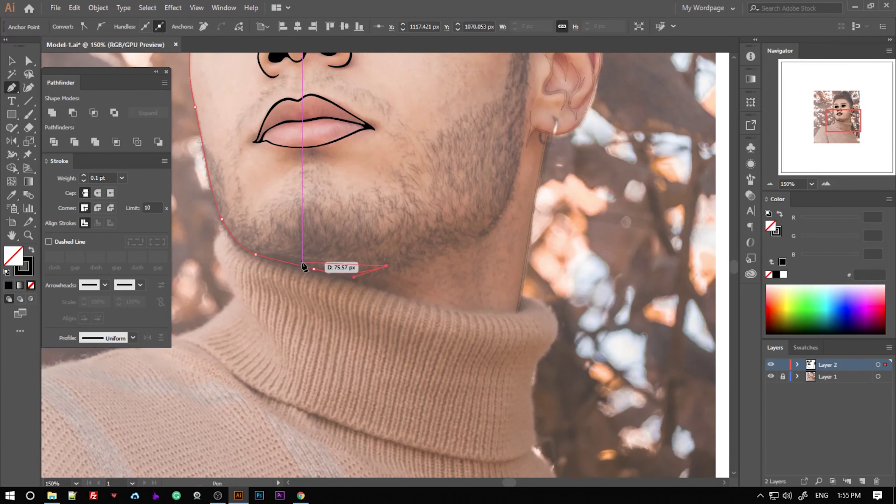
scroll(249, 245, up, 3)
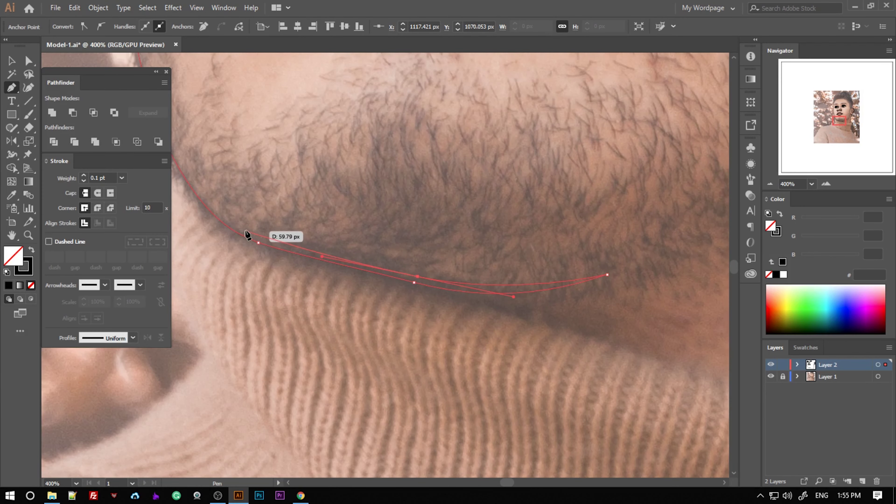
scroll(246, 234, down, 2)
scroll(277, 106, up, 3)
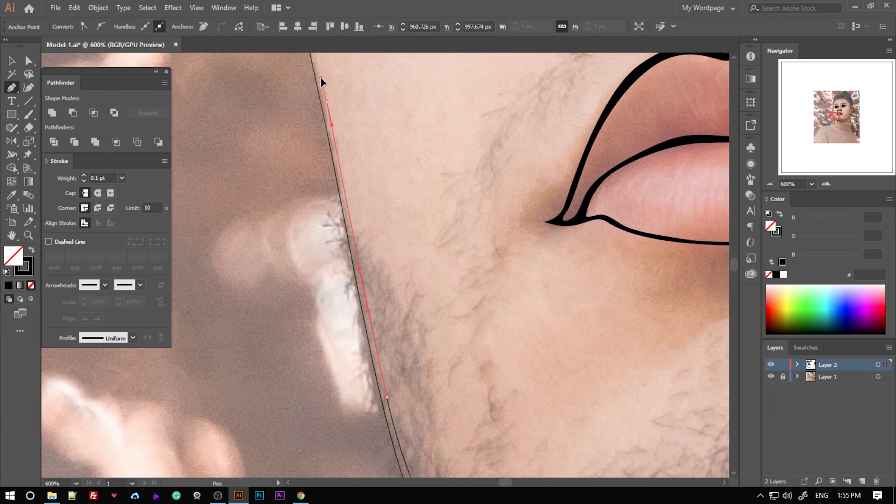
scroll(320, 78, up, 3)
scroll(374, 83, up, 1)
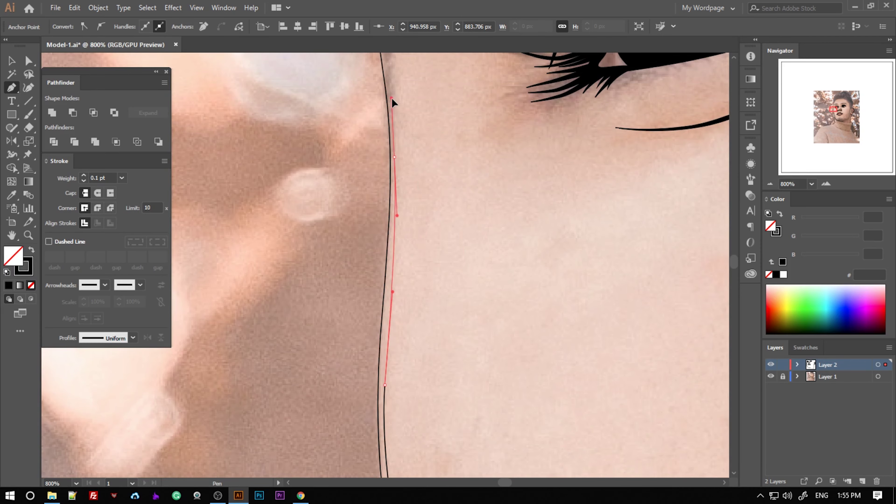
scroll(392, 103, up, 3)
scroll(363, 161, up, 5)
scroll(530, 330, down, 4)
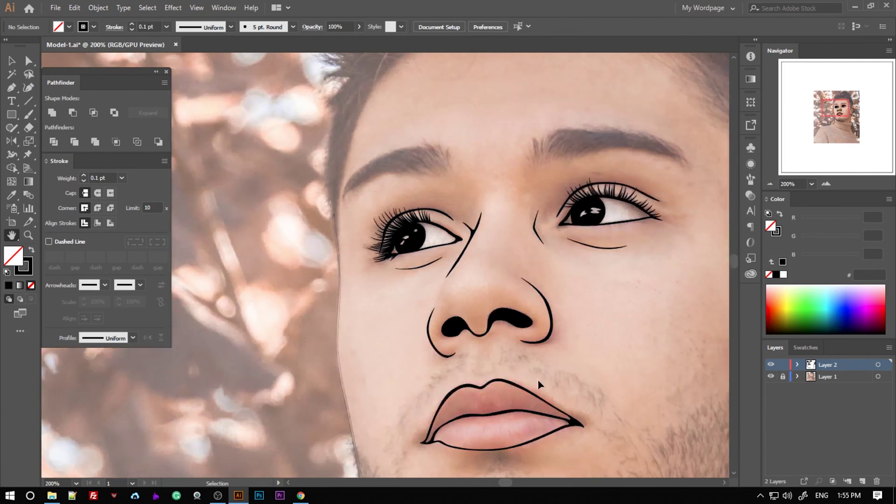
scroll(392, 344, up, 2)
scroll(500, 186, up, 1)
scroll(486, 277, up, 1)
Trace the right jaw edge with a corner anchor and a curved segment.
scroll(485, 273, down, 1)
click(395, 367)
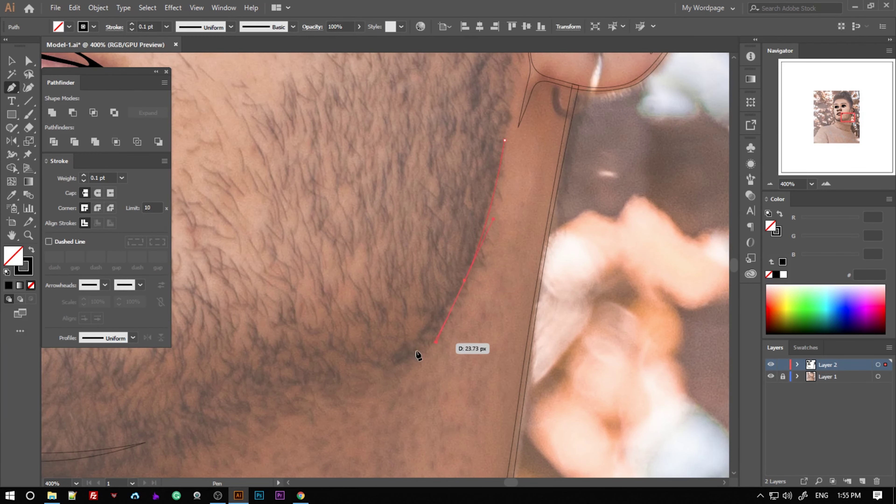
drag(472, 254, 485, 199)
scroll(444, 278, down, 1)
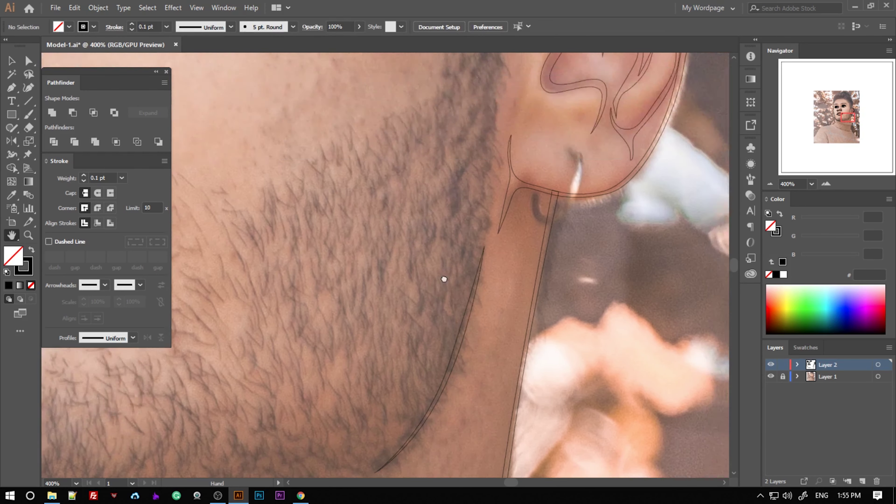
scroll(444, 278, down, 2)
scroll(494, 338, up, 3)
scroll(545, 379, down, 1)
scroll(564, 290, up, 1)
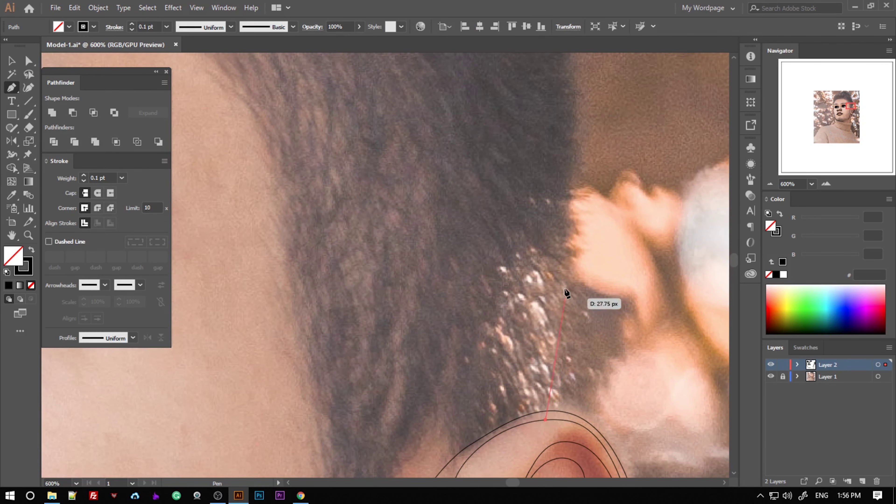
scroll(590, 248, up, 2)
scroll(580, 344, down, 3)
Trace the hair edge upward from above the ear along the side of the head.
ctrl+click(555, 367)
click(572, 228)
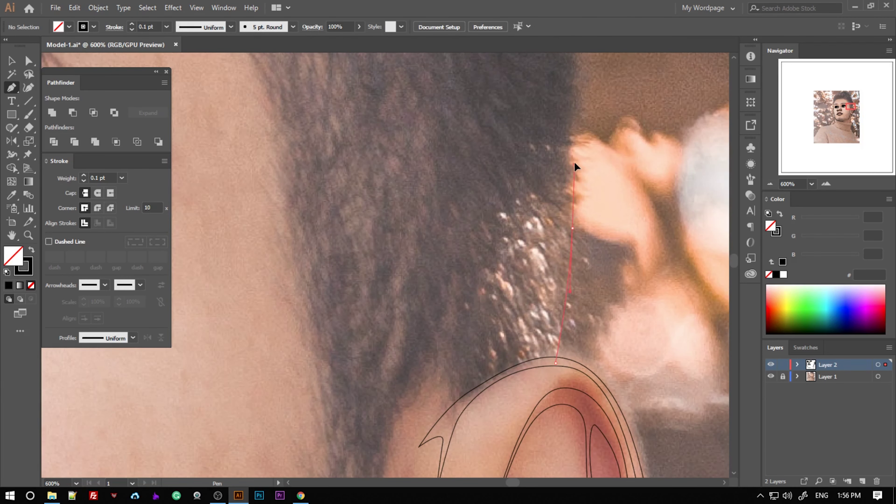
scroll(582, 146, up, 2)
click(576, 164)
scroll(575, 164, up, 1)
drag(567, 127, 552, 208)
scroll(556, 116, up, 3)
scroll(538, 135, up, 1)
scroll(529, 161, up, 1)
scroll(472, 95, up, 2)
drag(436, 169, 452, 178)
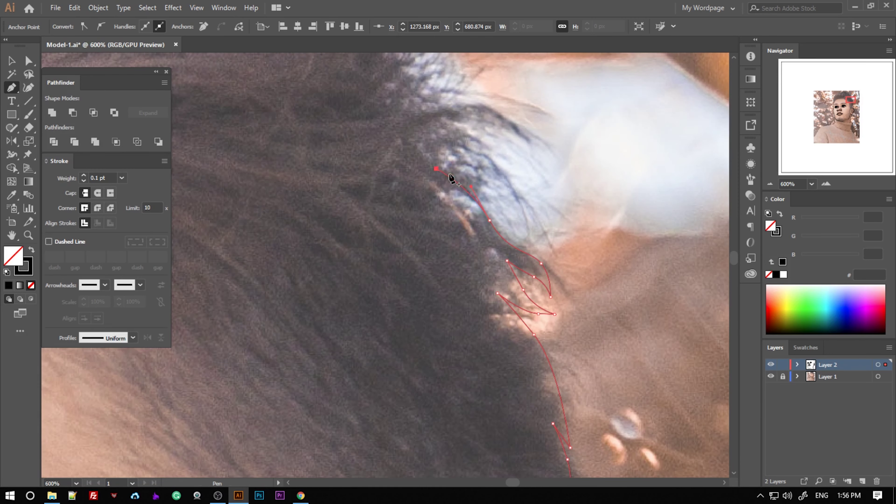
scroll(511, 156, up, 2)
Draw a tapered, pointed hair strand along the hairline above the ear.
click(445, 200)
drag(528, 235, 530, 240)
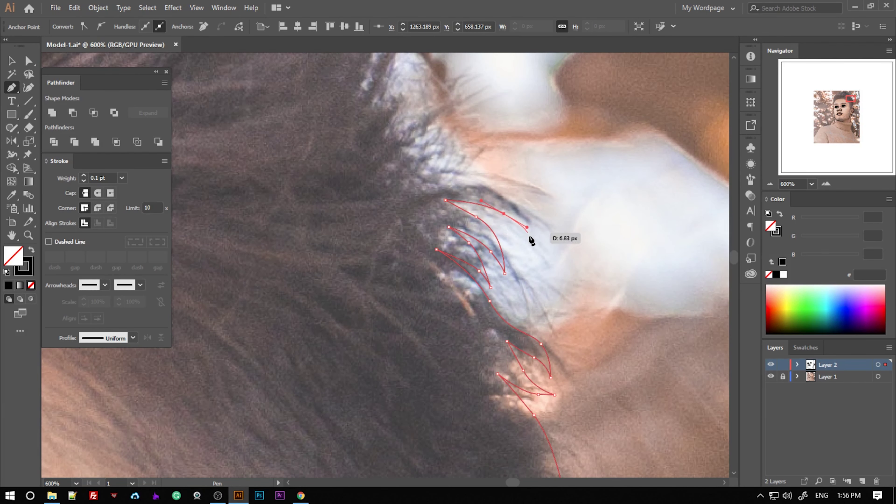
click(480, 188)
ctrl+click(418, 185)
scroll(436, 170, up, 3)
drag(456, 198, 413, 241)
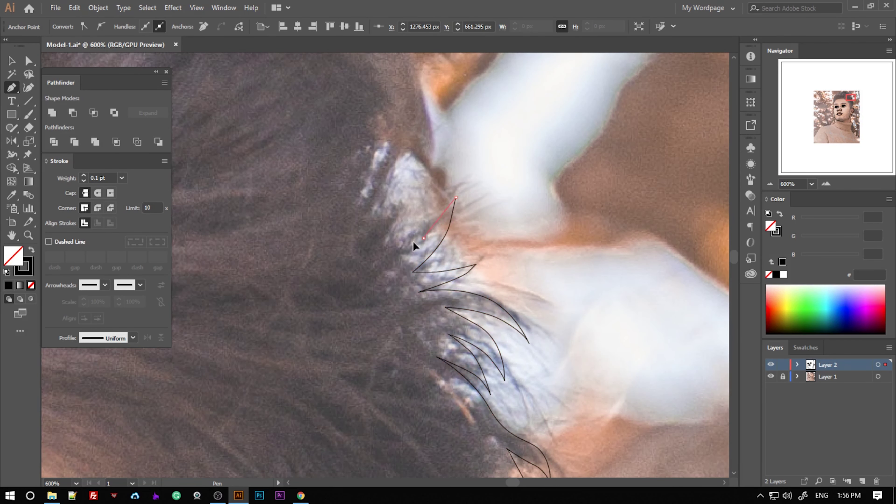
key(ctrl+minus)
key(ctrl+minus)
key(ctrl+minus)
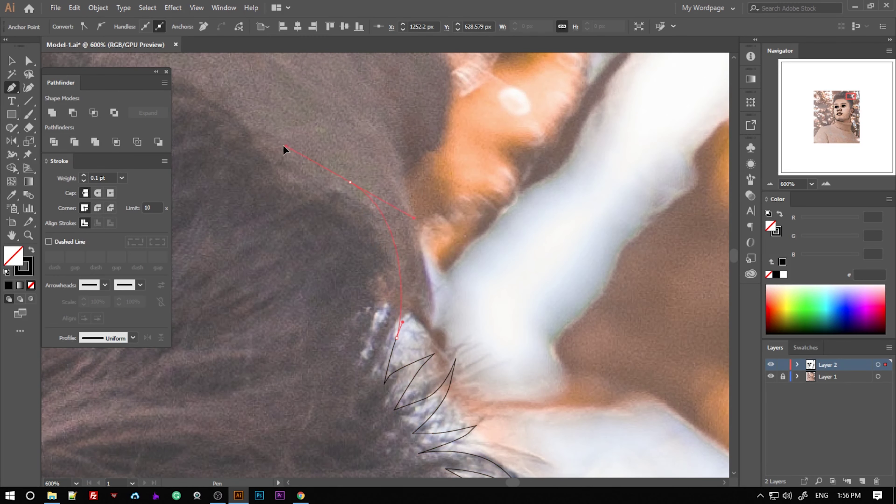
key(ctrl+minus)
key(ctrl+plus)
key(ctrl+plus)
key(ctrl+plus)
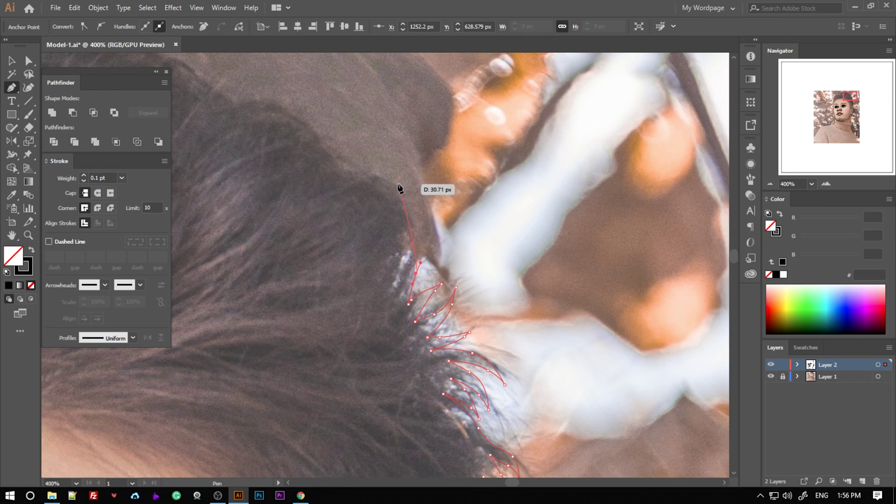
key(ctrl+plus)
Draw the first curved, tapered hair strands along the temple hairline edge.
scroll(400, 231, down, 2)
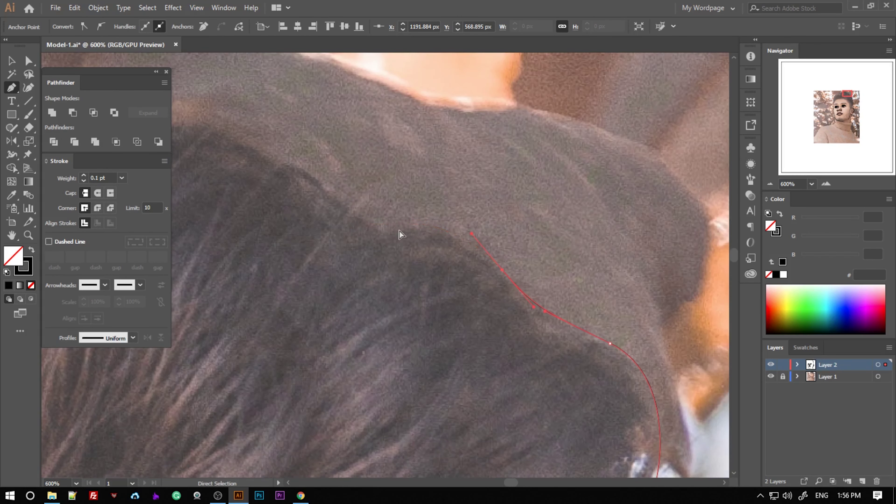
scroll(280, 165, up, 5)
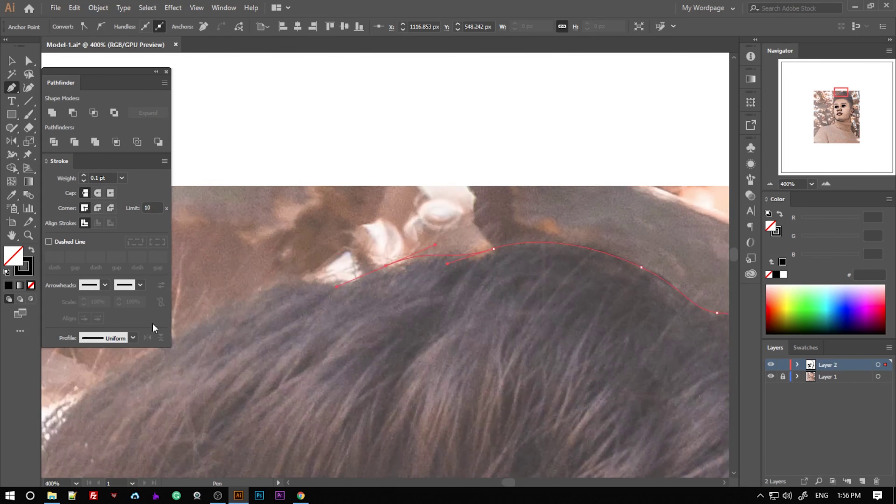
scroll(167, 302, down, 3)
key(ctrl+plus)
scroll(211, 353, up, 3)
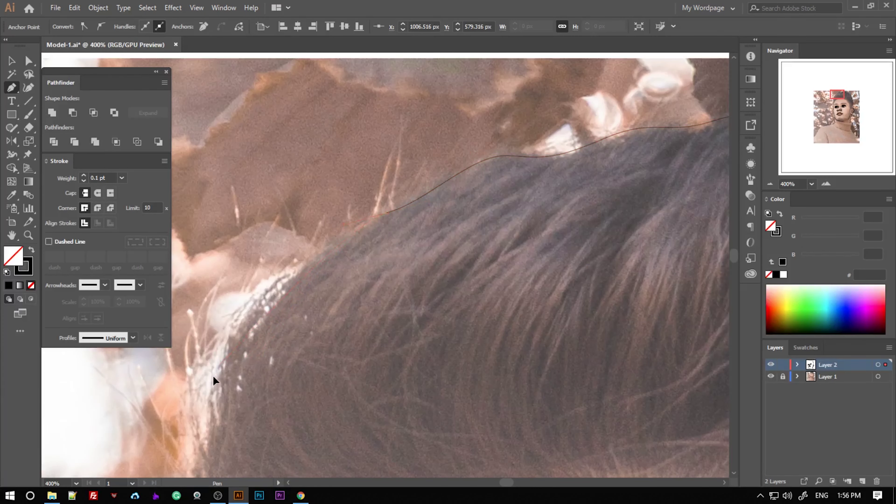
scroll(334, 408, down, 1)
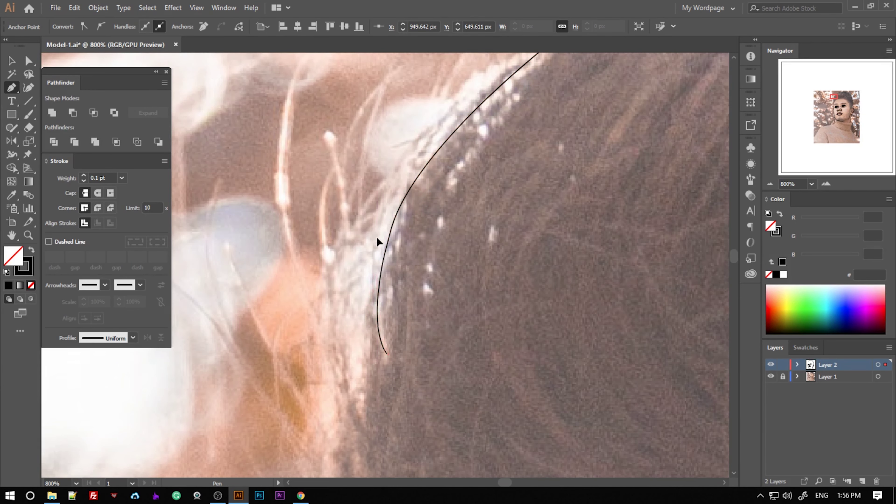
scroll(377, 242, down, 2)
drag(362, 238, 364, 296)
scroll(364, 296, down, 1)
drag(344, 245, 334, 210)
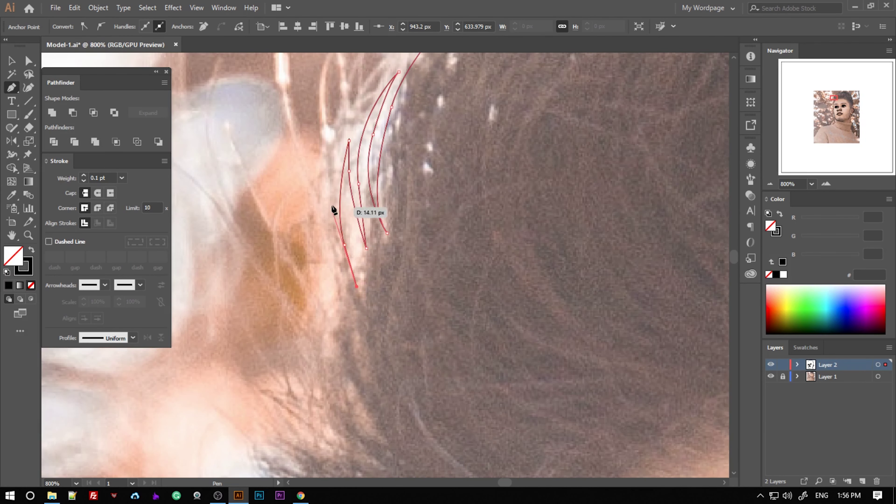
click(323, 292)
scroll(323, 292, down, 3)
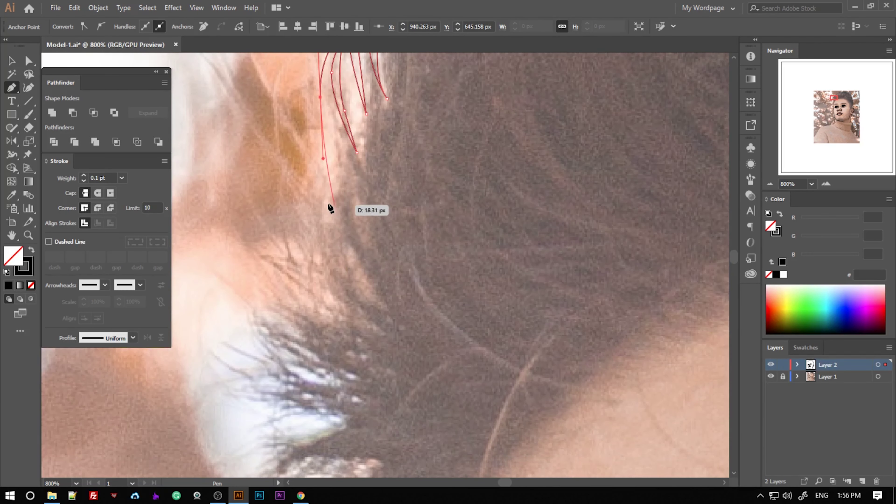
ctrl+click(301, 244)
Add more curved strands up the sideburn to the temple, starting another toward the eyebrow.
scroll(304, 216, down, 2)
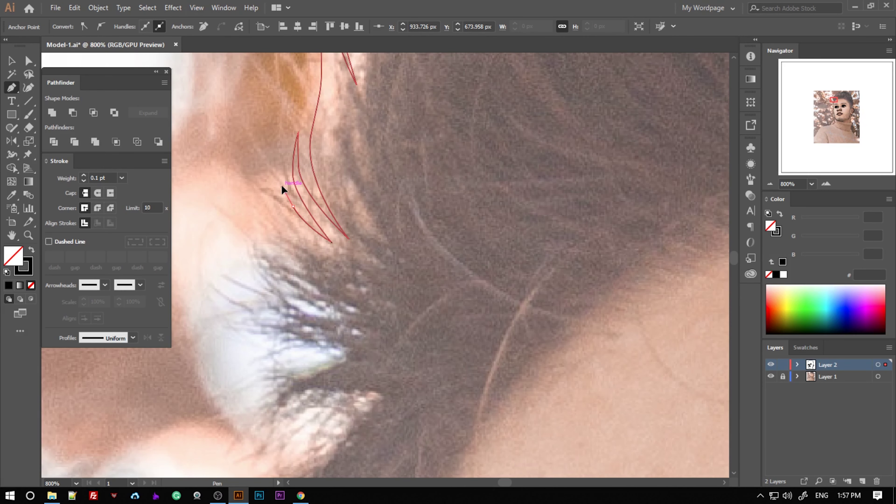
click(261, 205)
scroll(302, 210, down, 2)
click(282, 210)
drag(337, 239, 349, 245)
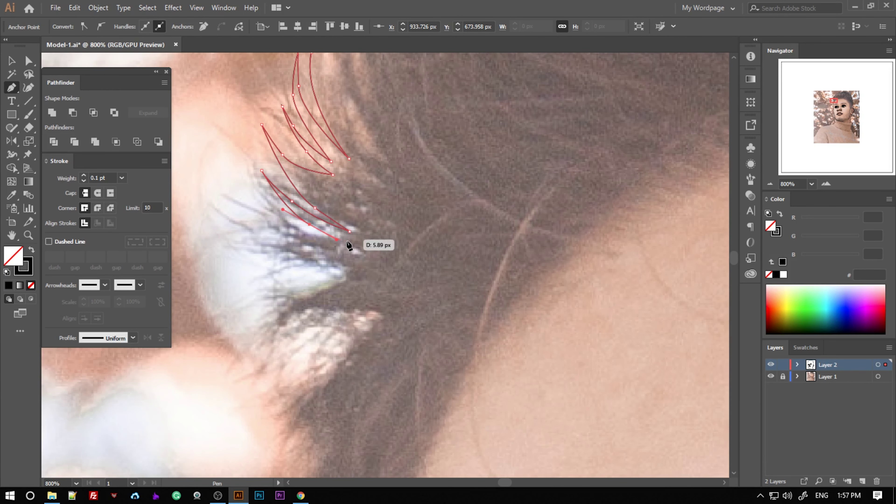
ctrl+click(254, 234)
click(344, 270)
scroll(344, 270, down, 2)
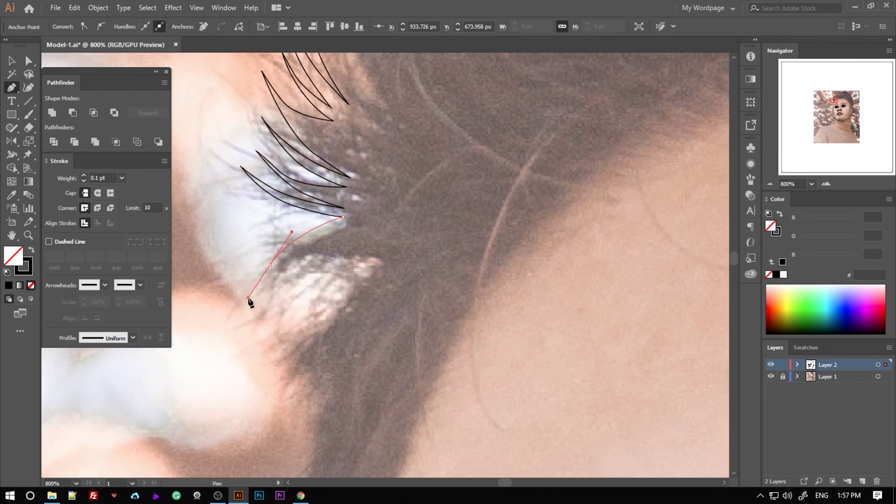
click(248, 298)
click(323, 249)
scroll(300, 297, down, 2)
click(384, 189)
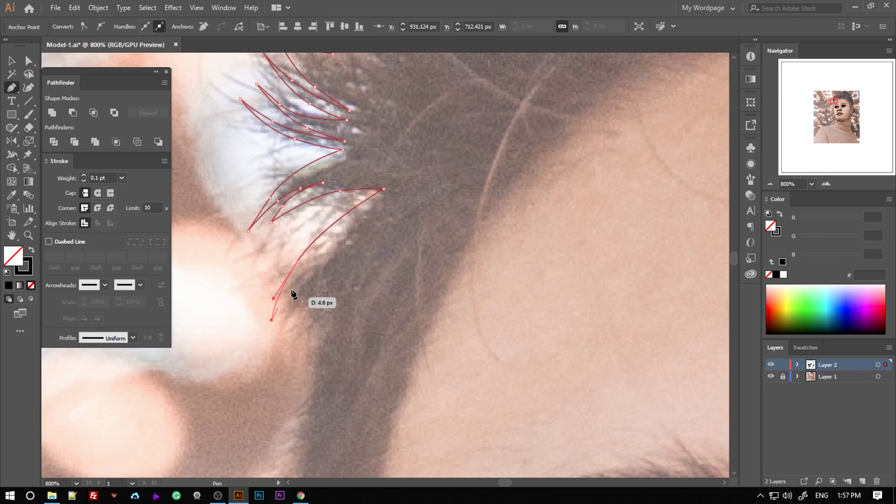
drag(271, 320, 291, 314)
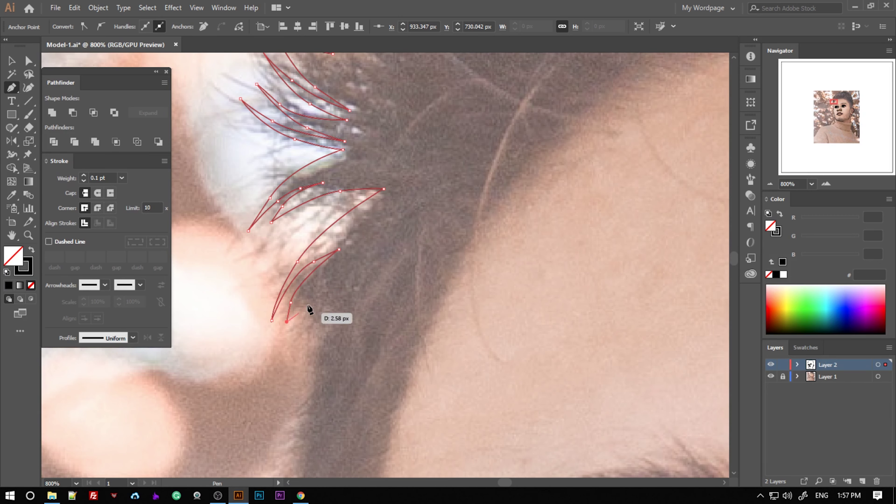
key(ctrl+minus)
key(ctrl+minus)
key(ctrl+minus)
key(ctrl+minus)
key(ctrl+minus)
Continue the hairline path with zigzag strand points down beside the sideburn.
key(ctrl+plus)
key(ctrl+plus)
key(ctrl+plus)
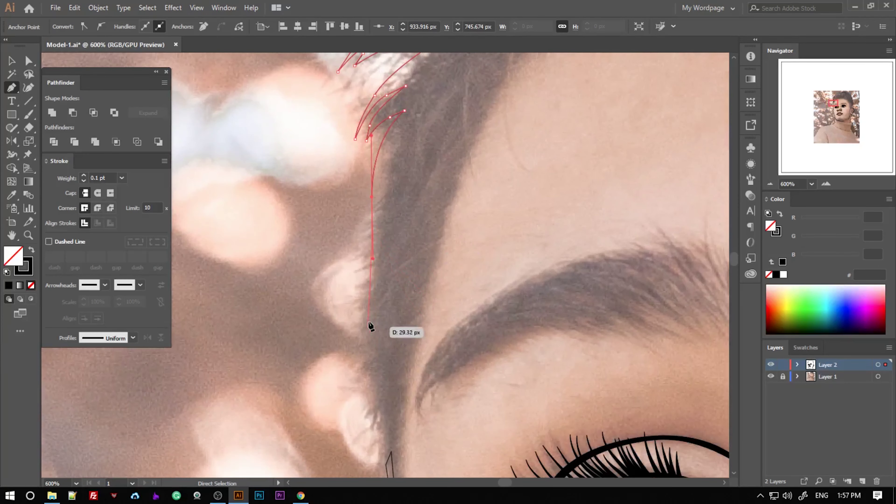
scroll(381, 417, down, 4)
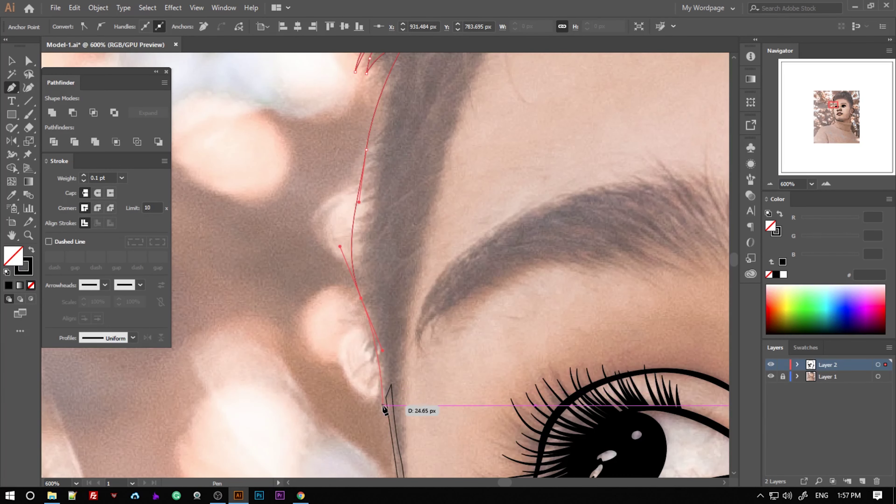
click(386, 390)
click(392, 409)
click(396, 391)
scroll(396, 391, down, 2)
click(403, 376)
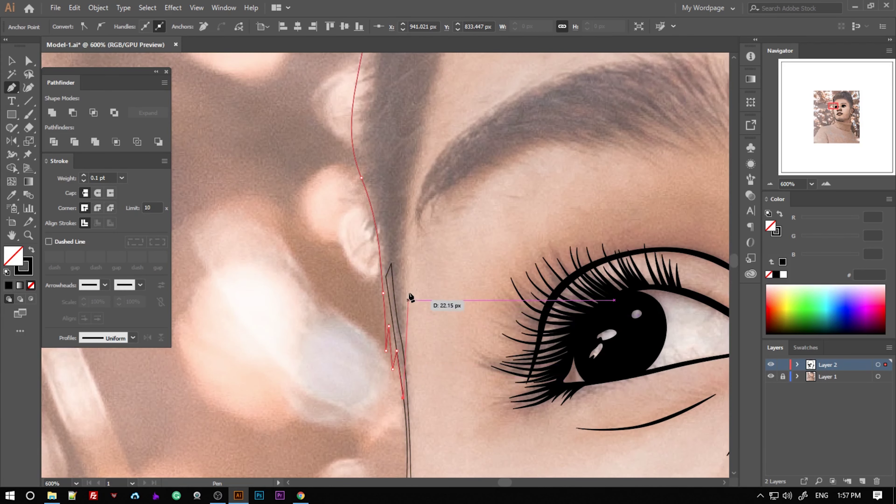
scroll(406, 353, up, 2)
drag(418, 186, 429, 124)
key(ctrl+plus)
key(ctrl+plus)
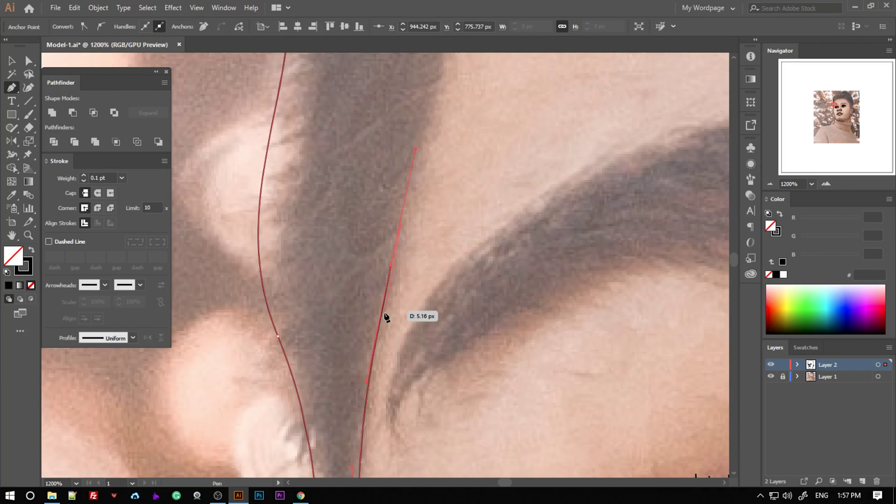
Zigzag the path back up the hair edge, curving it along the hairline.
scroll(421, 160, up, 1)
scroll(417, 180, up, 1)
click(444, 97)
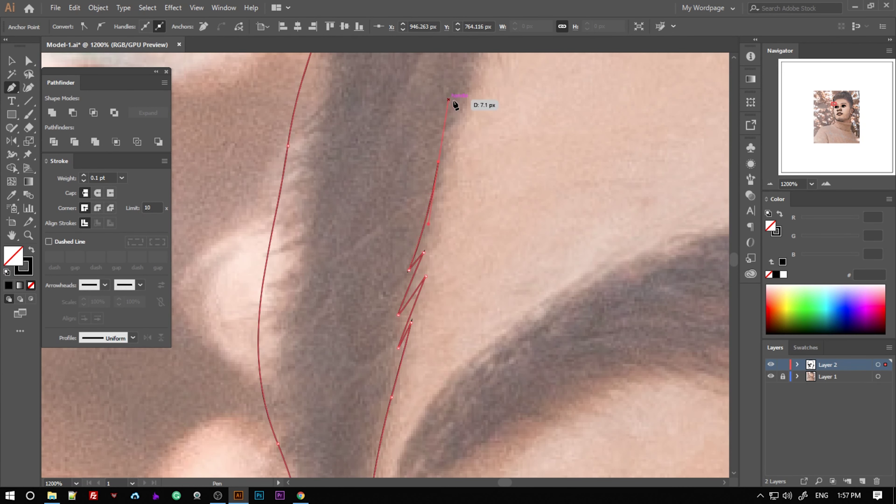
scroll(456, 104, up, 4)
click(497, 167)
click(520, 96)
key(ctrl+minus)
scroll(454, 152, up, 1)
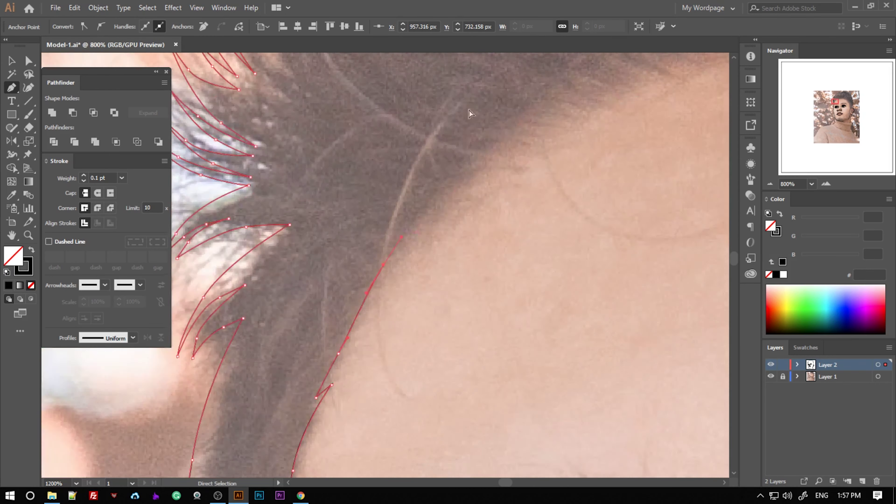
click(383, 264)
click(469, 167)
drag(504, 158, 496, 158)
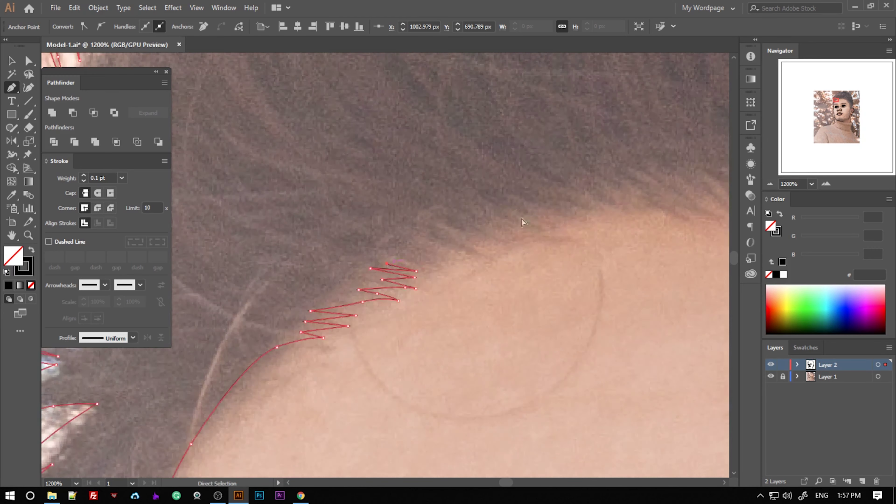
Add a run of zigzag strand spikes along the hairline.
click(474, 250)
click(411, 233)
click(507, 243)
click(457, 229)
click(555, 244)
click(494, 222)
click(620, 242)
click(573, 214)
click(389, 264)
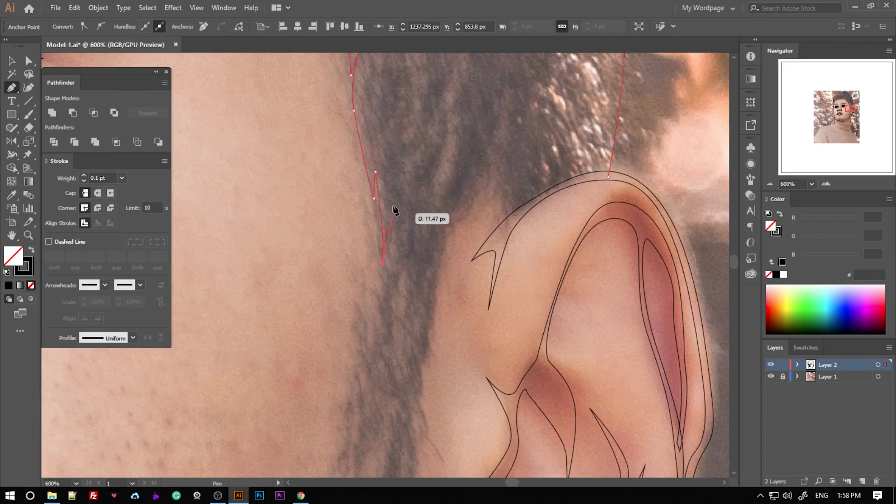
Add strand spikes at the sideburn's bottom, heading toward the top of the ear.
click(393, 207)
scroll(409, 284, up, 2)
click(444, 275)
click(436, 341)
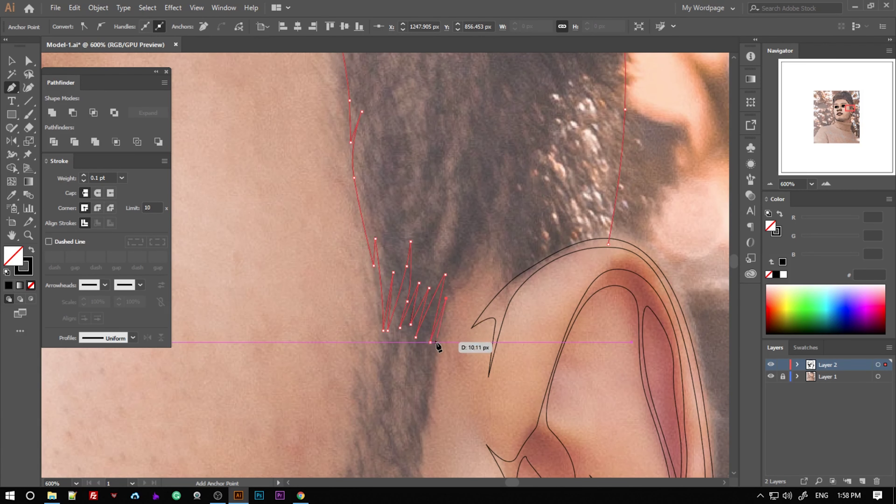
click(458, 290)
click(468, 269)
click(478, 248)
click(477, 277)
click(495, 259)
key(ctrl+plus)
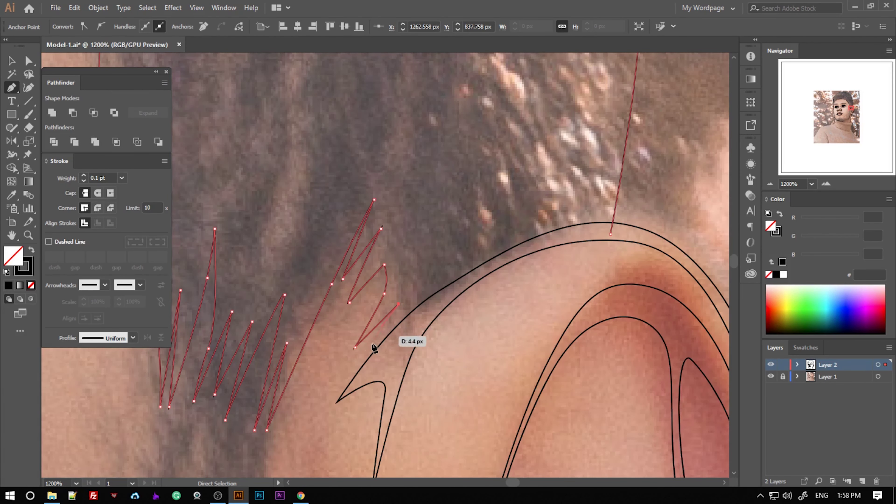
Run the hair path along the ear's outer curve and close it at its top end.
click(362, 357)
click(336, 402)
click(441, 292)
click(473, 268)
click(610, 234)
Select all traced hair paths and give them solid black fill via the Eyedropper.
key(ctrl+minus)
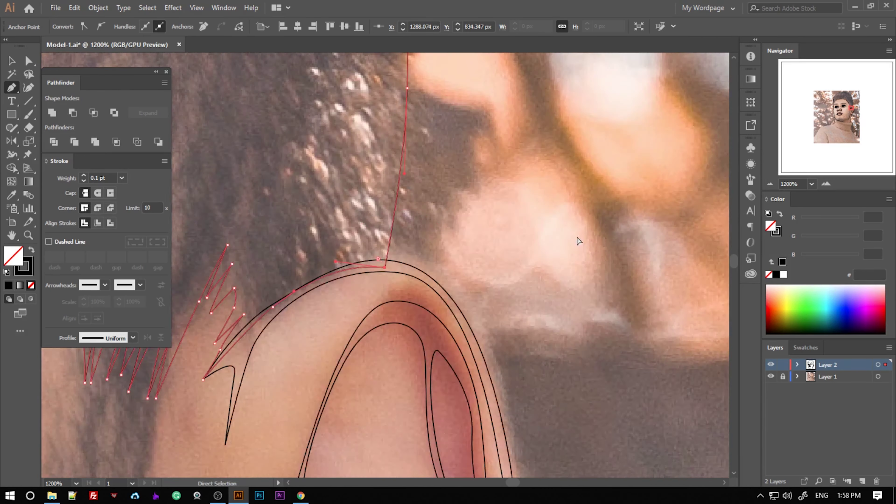
key(ctrl+0)
key(ctrl+a)
key(i)
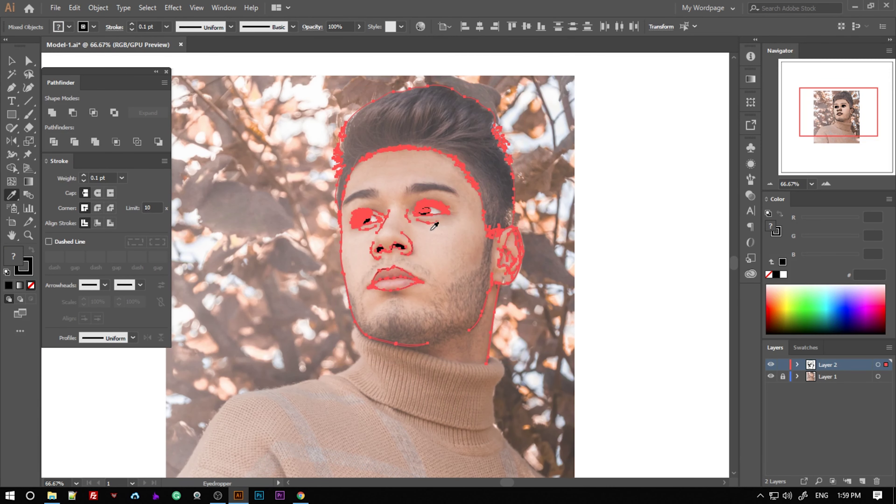
click(430, 230)
key(v)
click(670, 297)
Start the left eyebrow outline with Pen anchors at its inner end.
scroll(420, 260, up, 9)
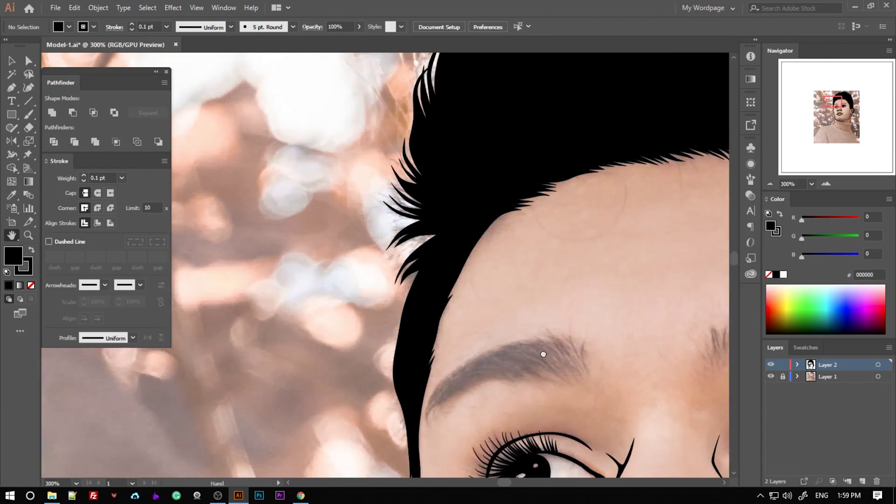
key(p)
click(320, 363)
click(380, 286)
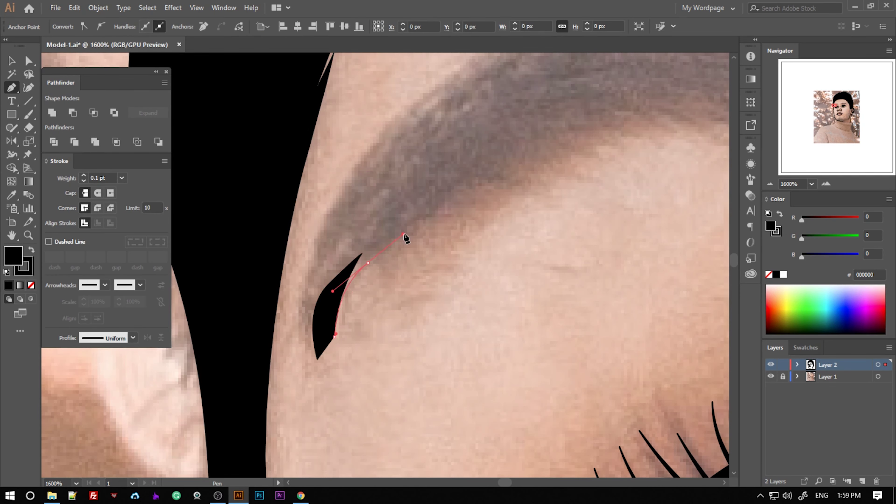
click(405, 238)
click(460, 228)
key(ctrl+minus)
key(ctrl+plus)
key(ctrl+plus)
Add zigzag hair spikes along the eyebrow's lower edge out to its outer hairs.
click(493, 301)
click(521, 268)
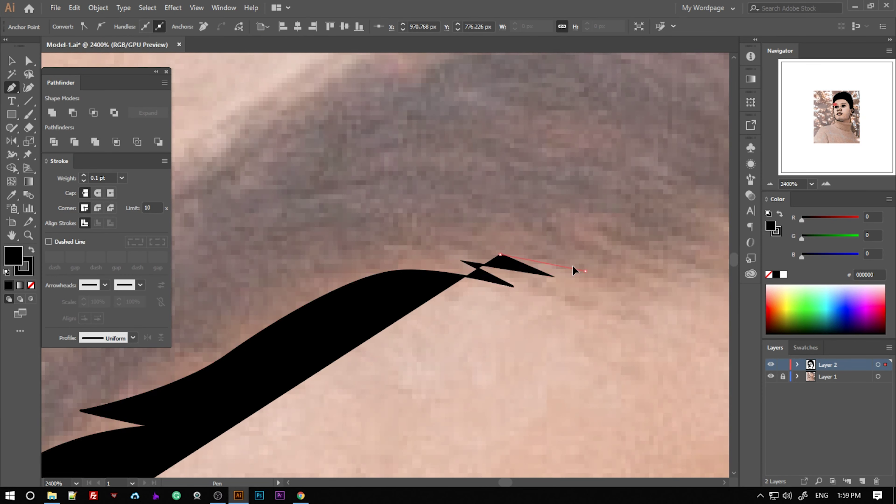
scroll(564, 279, right, 3)
click(423, 285)
click(528, 276)
key(ctrl+minus)
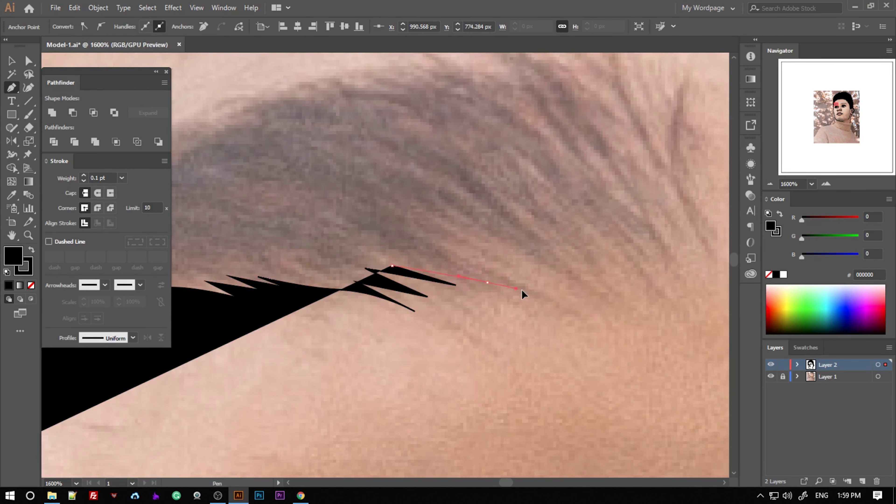
click(444, 238)
click(517, 271)
click(467, 240)
click(518, 261)
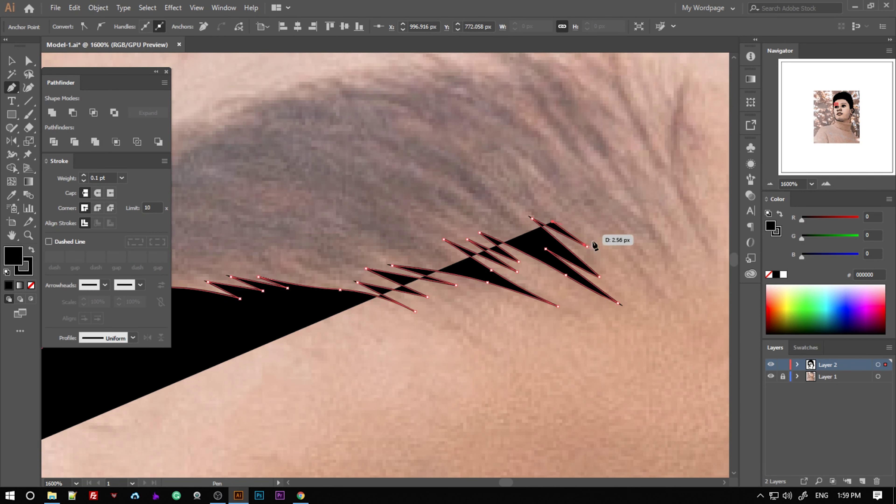
click(618, 270)
Form upward spikes at the eyebrow's tail and trace its top edge.
key(ctrl+plus)
scroll(515, 203, up, 1)
click(319, 214)
click(397, 274)
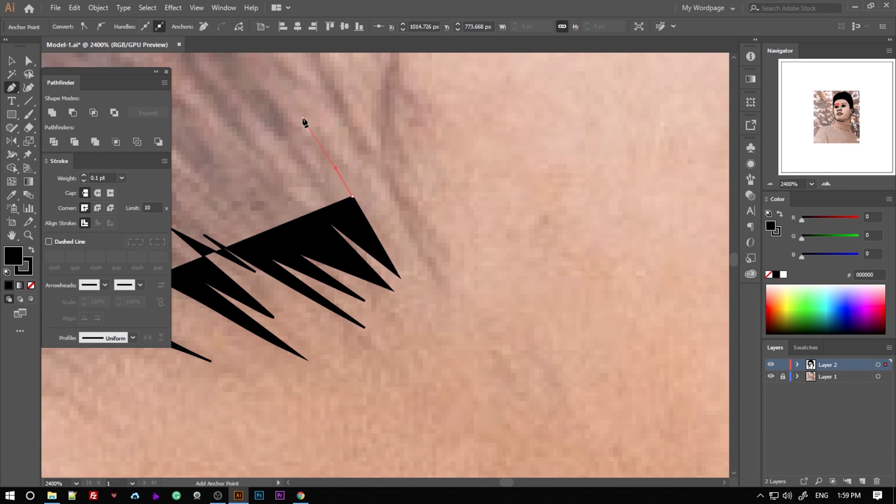
click(300, 118)
click(429, 274)
key(ctrl+minus)
click(434, 338)
click(429, 194)
click(386, 200)
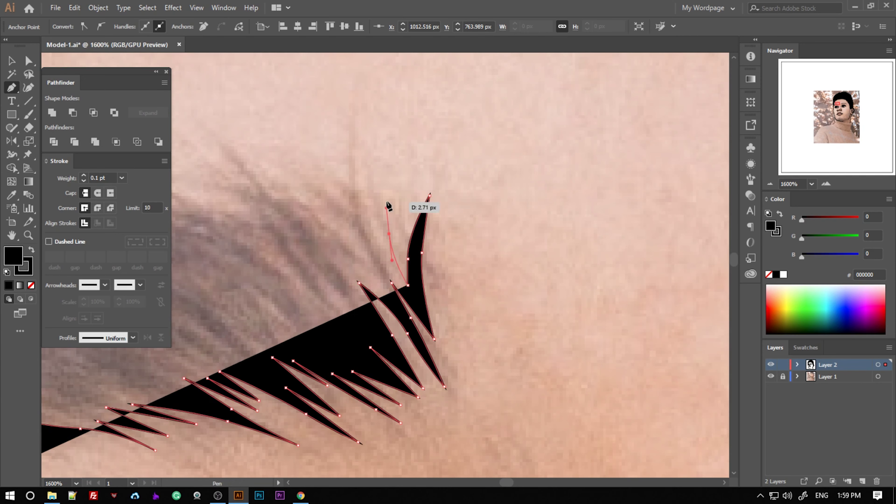
click(356, 201)
click(373, 263)
click(252, 174)
Set the eyebrow path's fill to None and bring the outline back to its inner end.
key(slash)
scroll(259, 284, up, 2)
scroll(259, 284, left, 3)
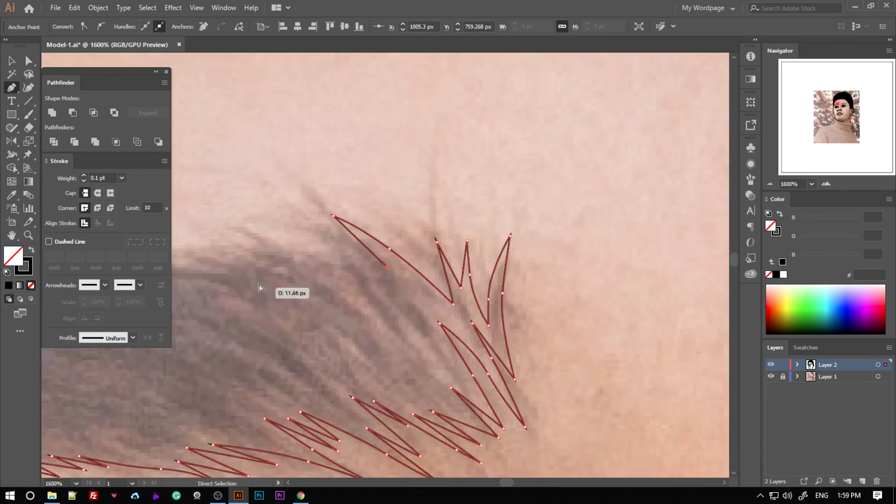
scroll(208, 253, up, 1)
scroll(208, 252, left, 7)
scroll(311, 293, down, 1)
scroll(310, 293, left, 4)
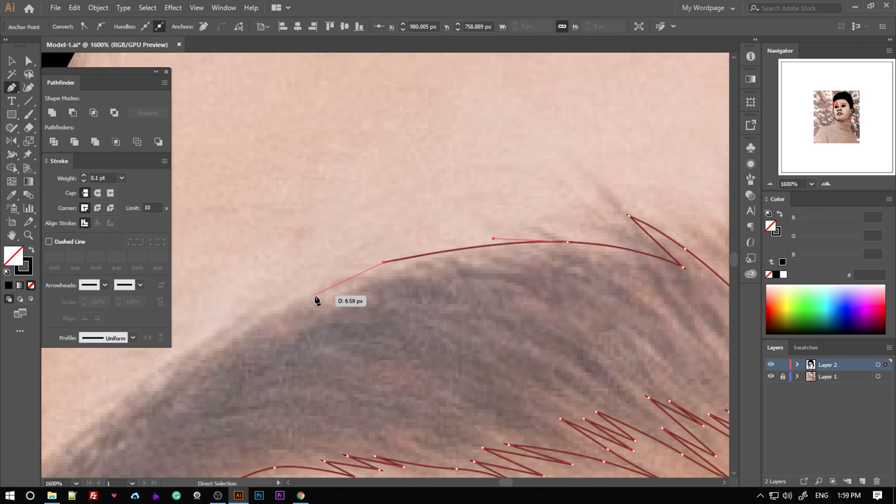
scroll(310, 350, left, 4)
scroll(330, 366, left, 4)
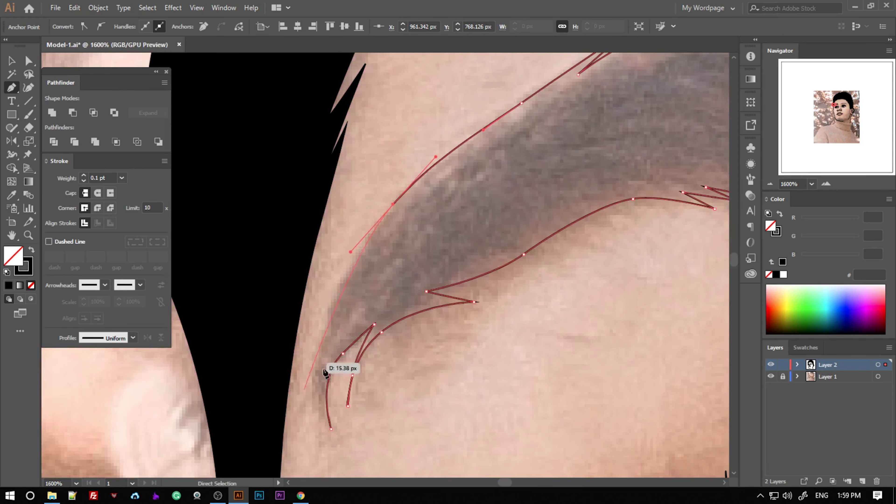
click(313, 410)
scroll(436, 405, down, 5)
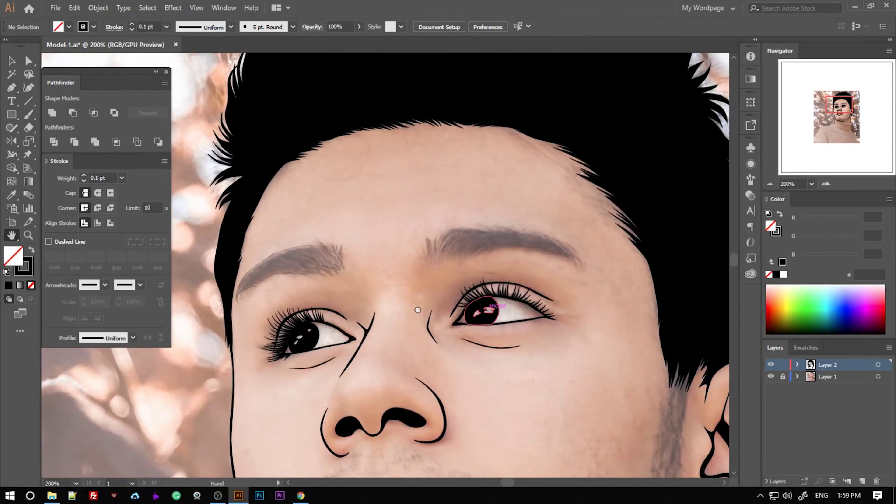
scroll(416, 314, up, 3)
Start the second eyebrow shape with curved strands at its inner end and along its lower edge.
scroll(376, 293, down, 2)
click(362, 216)
click(397, 271)
drag(407, 316, 419, 263)
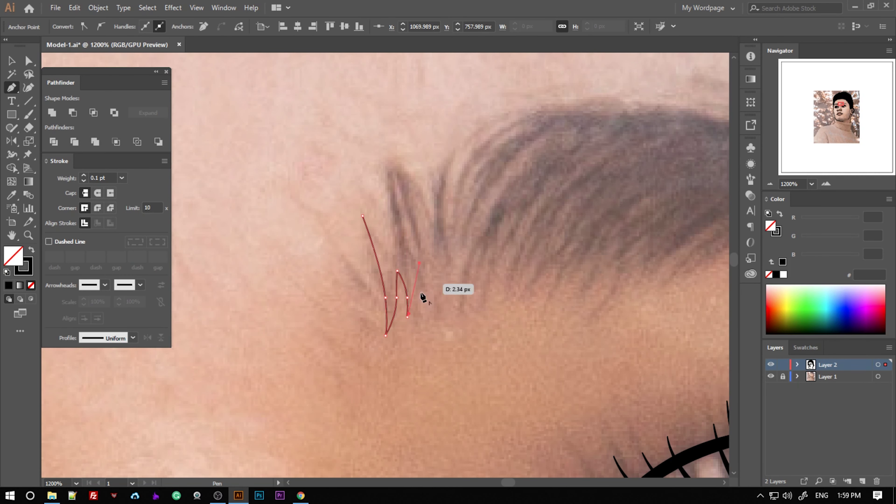
click(475, 296)
drag(516, 244, 540, 231)
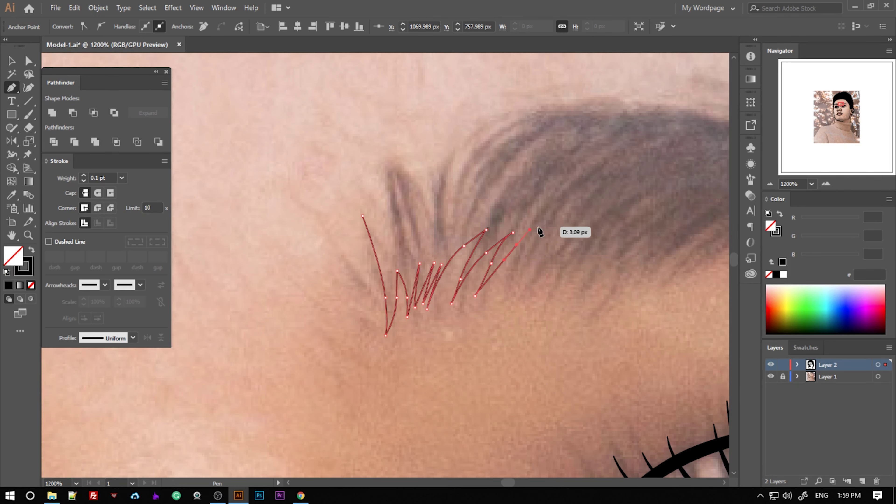
click(624, 264)
key(ctrl+equal)
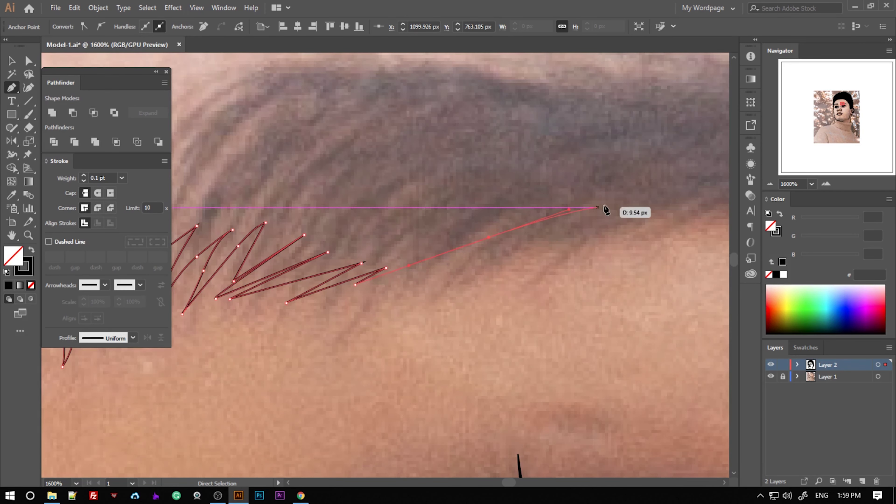
drag(605, 210, 506, 260)
key(Escape)
drag(383, 263, 349, 296)
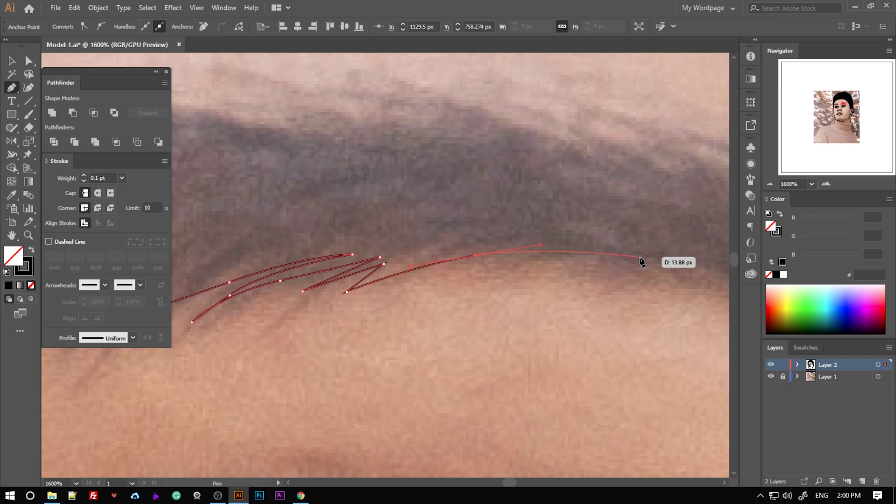
Finish the eyebrow outline with zigzag points up the tail and a curved top edge.
scroll(641, 261, right, 5)
drag(641, 261, 545, 310)
scroll(671, 322, right, 5)
mouse_move(447, 341)
mouse_down()
mouse_move(440, 319)
mouse_move(505, 313)
mouse_up()
click(460, 254)
click(421, 243)
click(405, 195)
mouse_move(423, 223)
mouse_down()
mouse_move(291, 145)
mouse_move(253, 261)
mouse_move(257, 294)
mouse_up()
scroll(263, 154, down, 2)
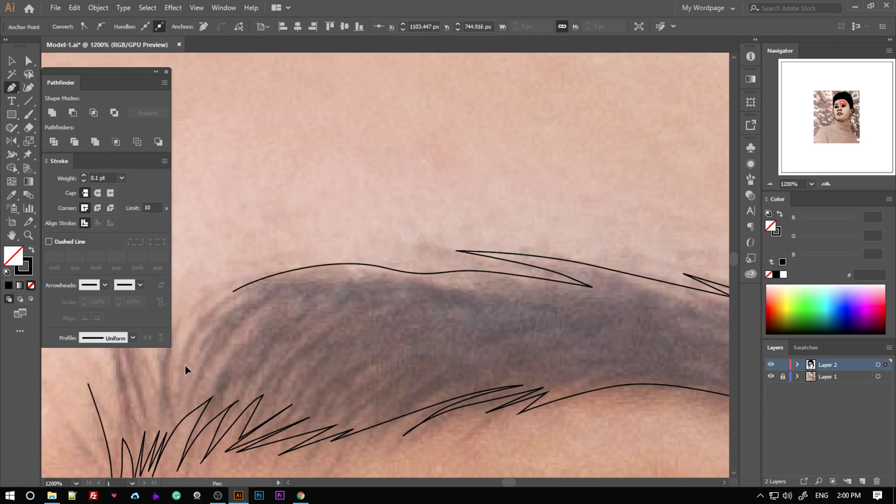
scroll(186, 370, up, 2)
mouse_move(409, 200)
mouse_down()
mouse_move(368, 305)
mouse_move(315, 267)
mouse_up()
drag(304, 337, 303, 335)
ctrl+click(265, 296)
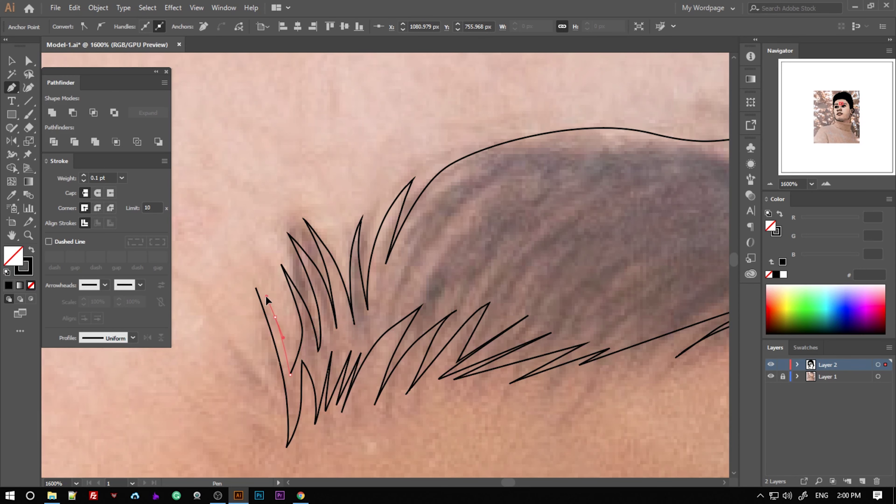
Zoom out to the whole face, save the portrait and show the reference photo layer again.
scroll(391, 279, down, 4)
scroll(390, 279, down, 4)
key(v)
scroll(410, 170, down, 2)
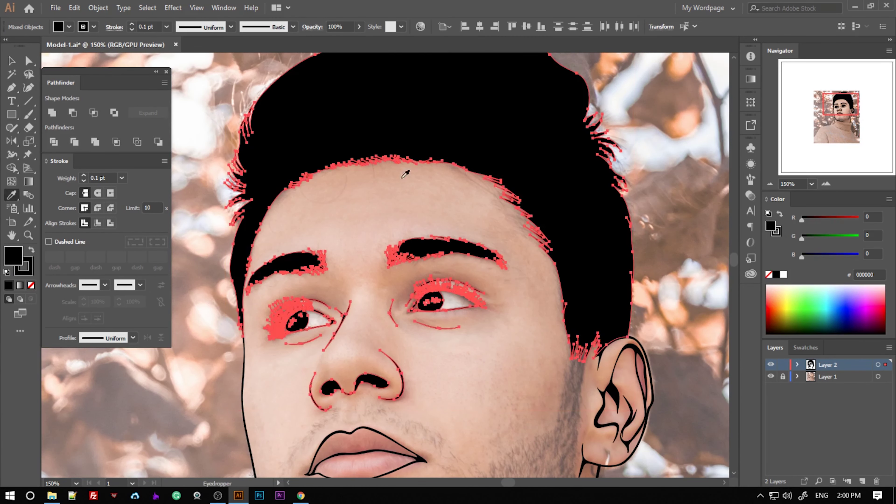
scroll(410, 170, down, 3)
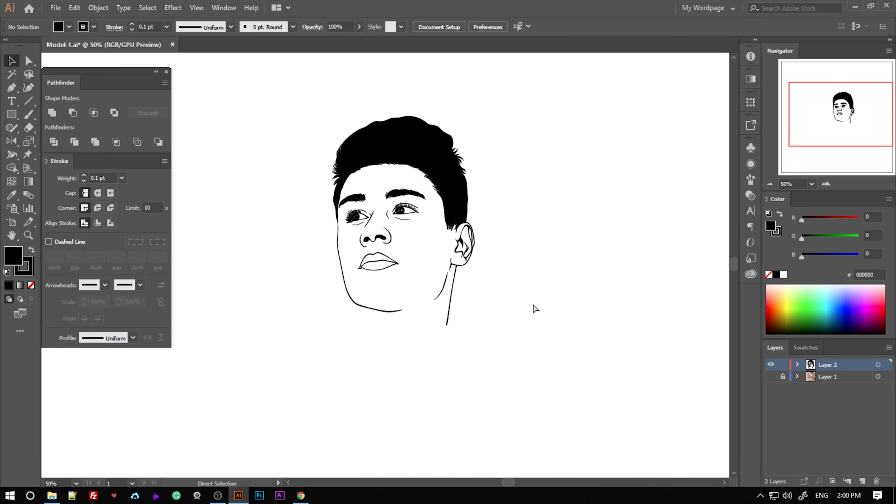
key(ctrl+s)
click(770, 376)
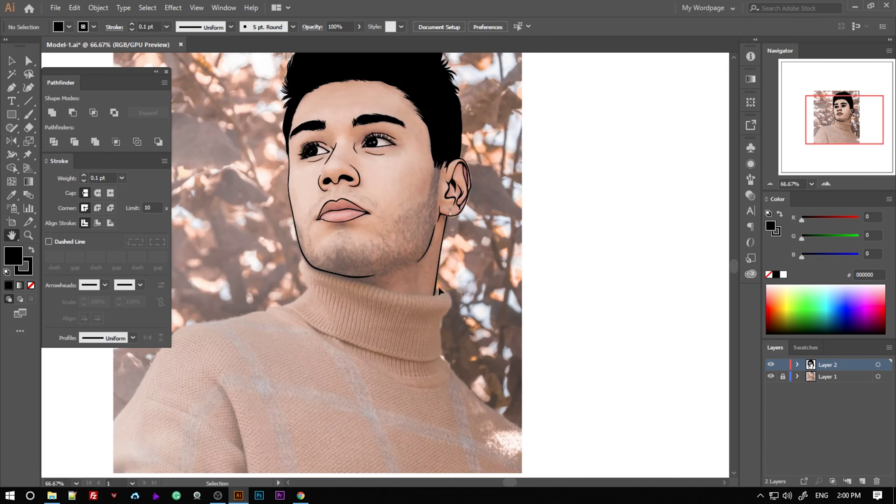
scroll(412, 179, up, 6)
Start the sweater outline with anchors below the chin and down the shoulder edge.
key(p)
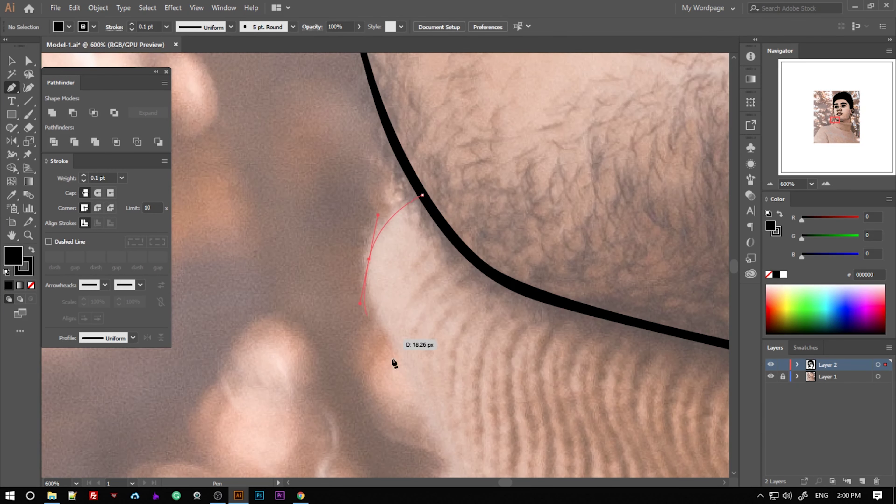
scroll(394, 364, down, 2)
drag(385, 265, 396, 287)
scroll(333, 306, down, 1)
scroll(276, 321, down, 2)
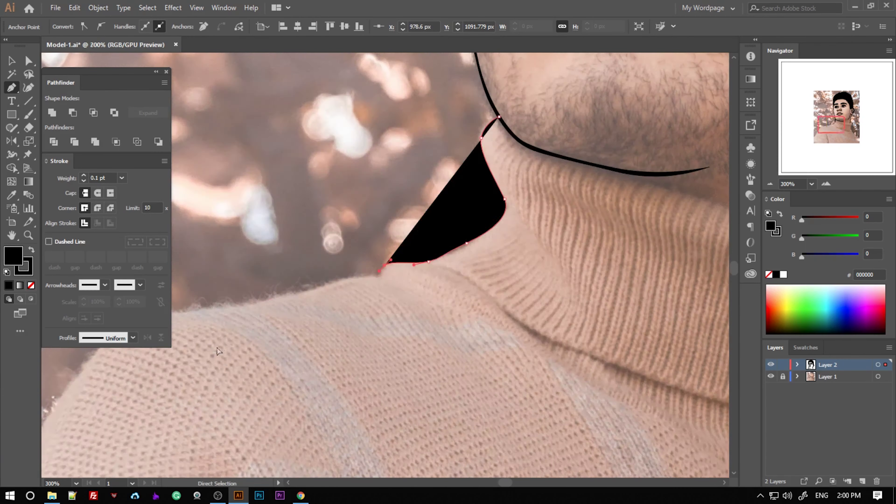
click(386, 261)
scroll(250, 304, up, 1)
drag(360, 307, 396, 261)
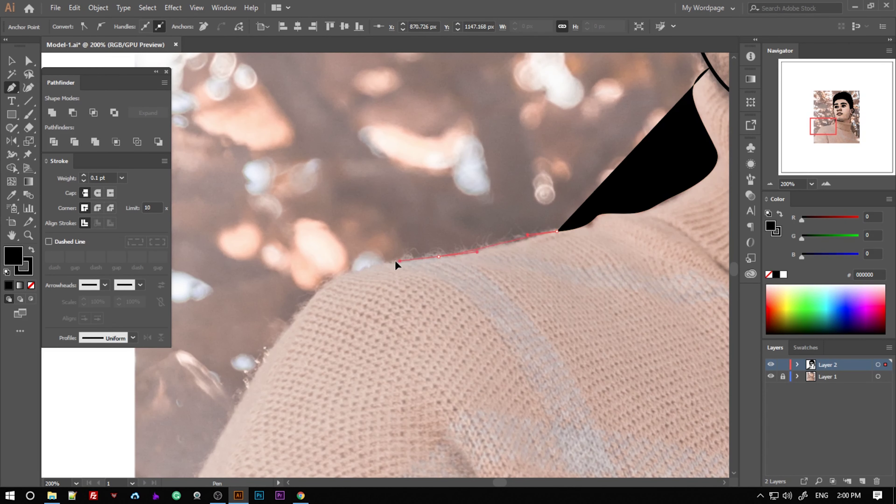
scroll(234, 333, down, 5)
scroll(234, 333, left, 4)
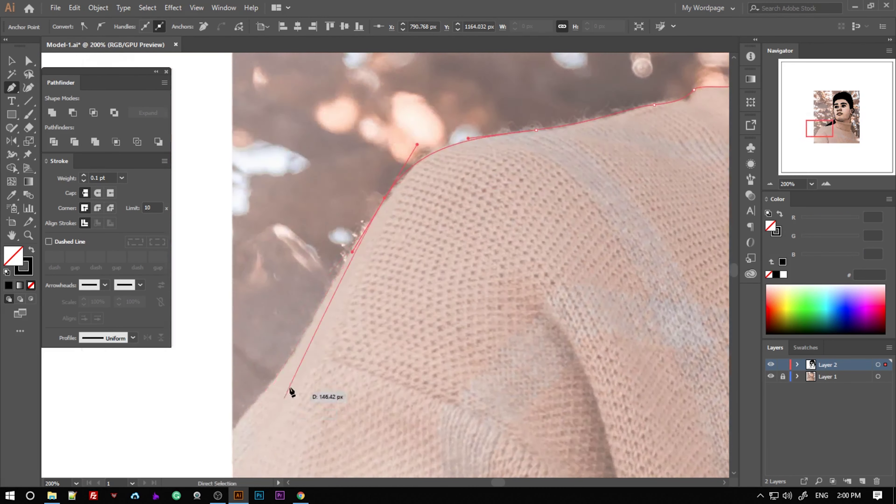
click(280, 303)
click(231, 365)
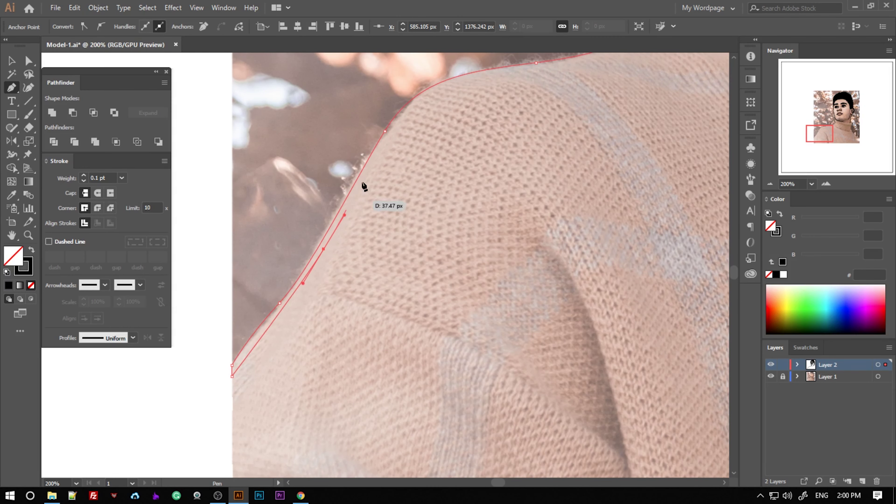
scroll(448, 88, up, 2)
Extend the outline with curved anchors along the shoulder's top edge.
click(614, 204)
click(710, 192)
scroll(711, 194, down, 3)
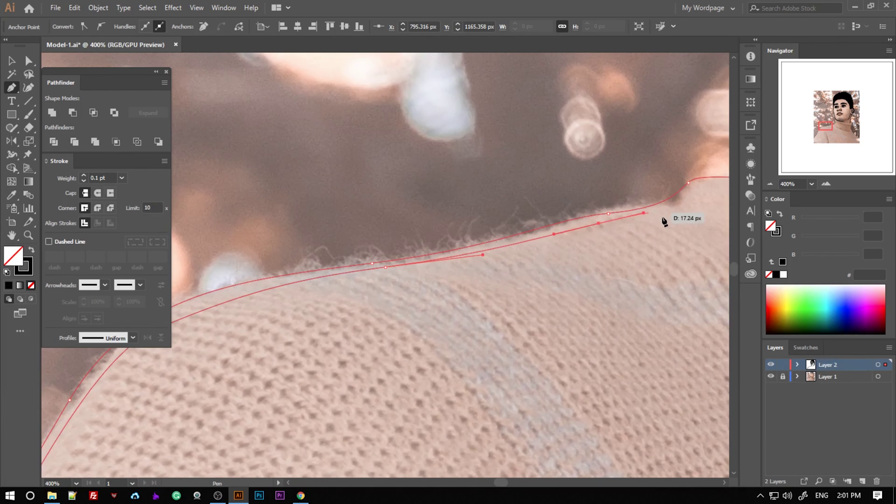
scroll(663, 216, left, 3)
click(554, 256)
scroll(536, 216, up, 1)
drag(385, 267, 506, 266)
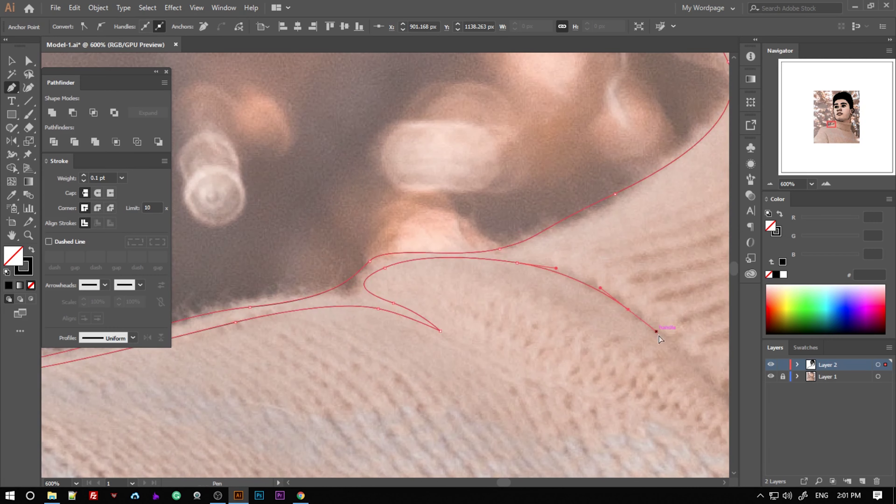
scroll(658, 336, down, 3)
scroll(633, 420, right, 3)
drag(384, 267, 517, 321)
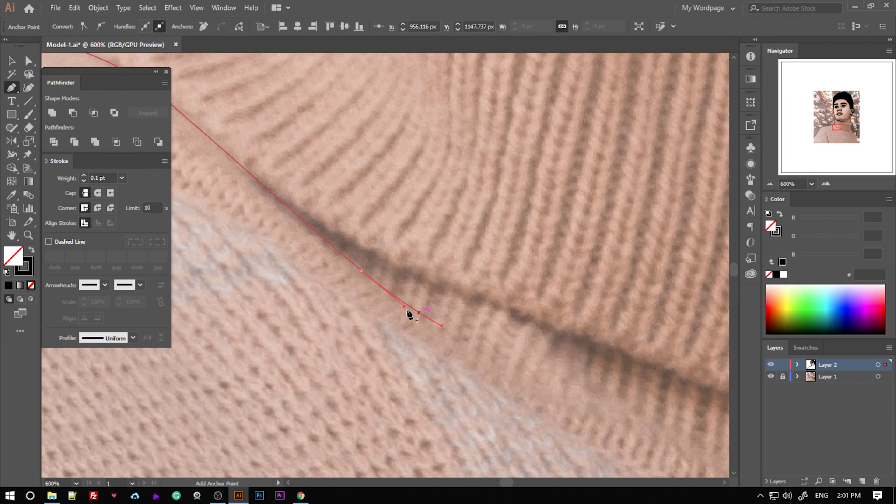
Curve the outline along the collar crease and around the collar's right edge.
drag(410, 312, 460, 304)
scroll(593, 351, down, 1)
click(623, 348)
scroll(635, 335, up, 1)
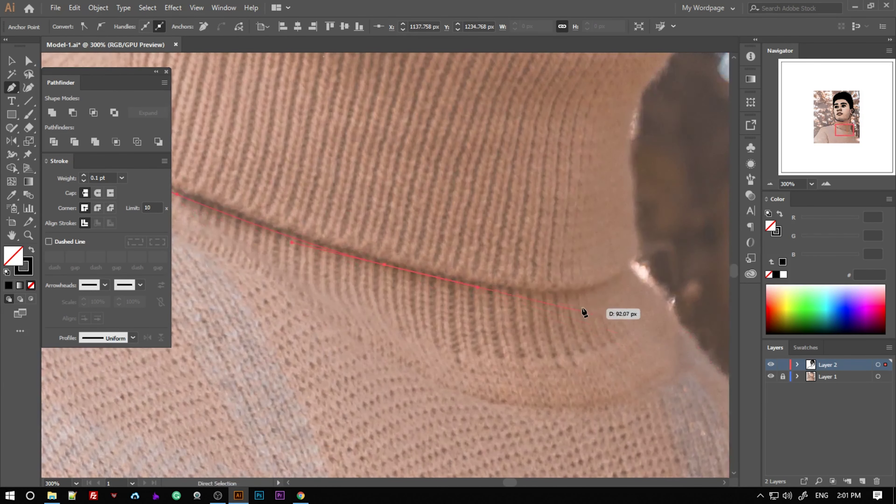
scroll(595, 266, right, 3)
drag(506, 242, 501, 175)
scroll(493, 159, up, 2)
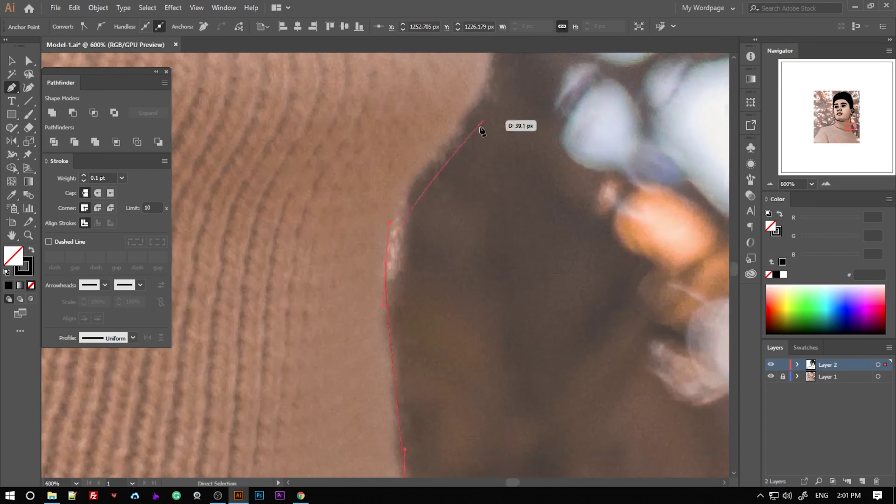
scroll(487, 148, up, 1)
scroll(470, 169, up, 2)
mouse_move(442, 159)
mouse_down()
mouse_move(357, 115)
mouse_move(460, 181)
mouse_move(504, 251)
mouse_up()
scroll(505, 251, down, 2)
scroll(430, 265, down, 2)
drag(361, 298, 385, 412)
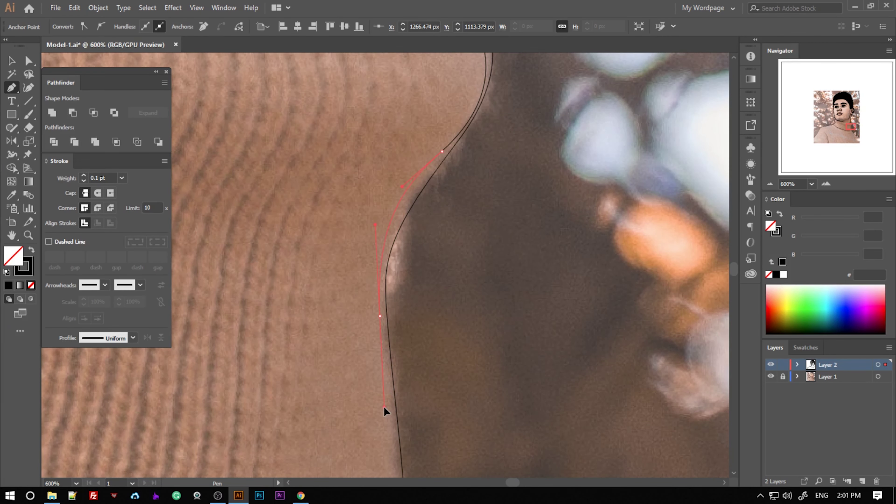
scroll(386, 412, down, 2)
Trace the neckline and the collar's lower and left sides, then close the sweater outline.
drag(396, 304, 286, 344)
scroll(286, 344, down, 2)
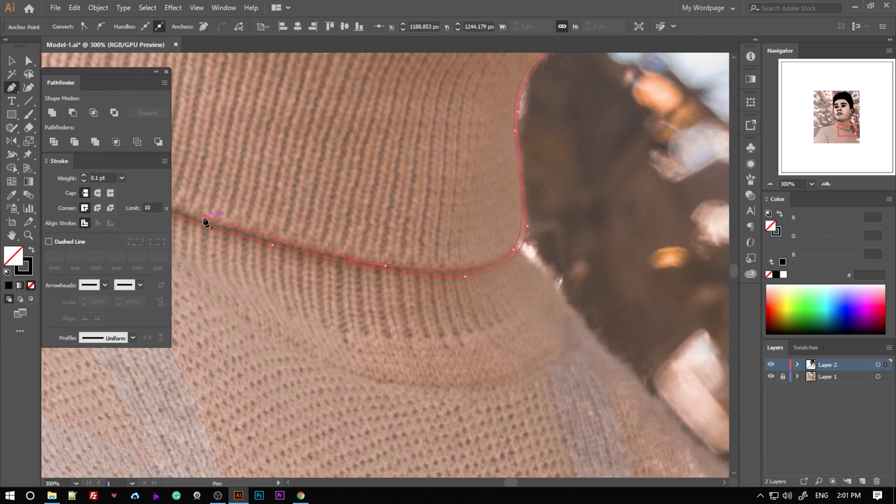
scroll(229, 229, up, 1)
drag(304, 261, 236, 236)
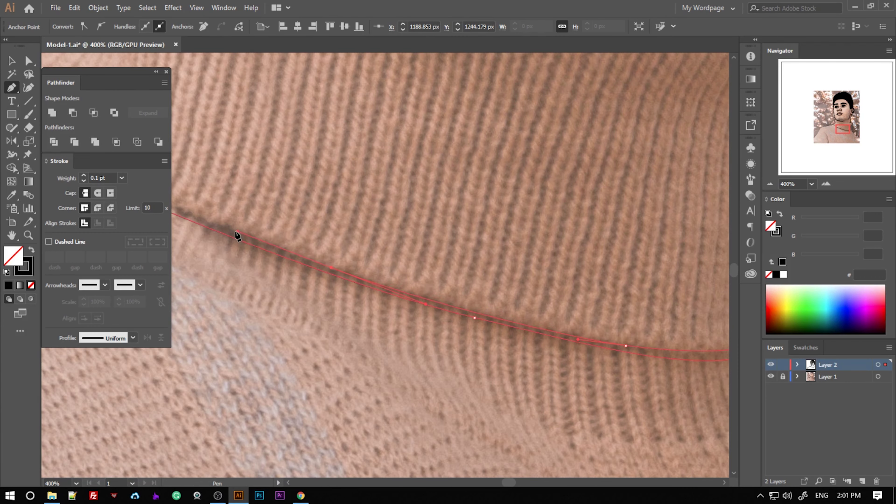
scroll(236, 236, up, 3)
scroll(272, 236, left, 3)
scroll(244, 217, down, 3)
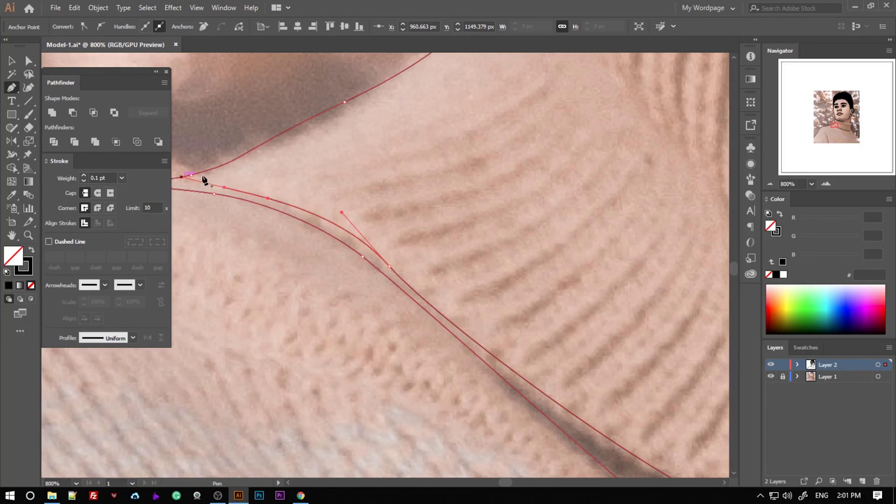
scroll(374, 110, up, 1)
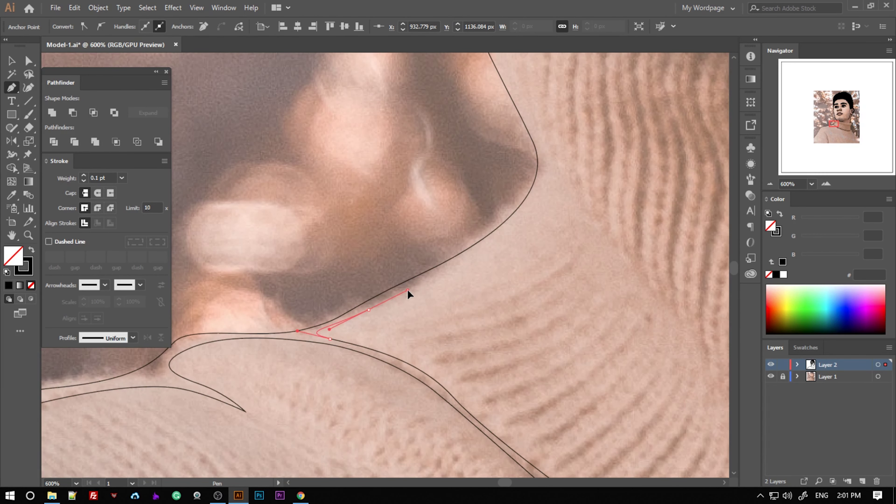
click(547, 166)
drag(632, 272, 676, 311)
scroll(523, 367, down, 3)
scroll(523, 367, up, 3)
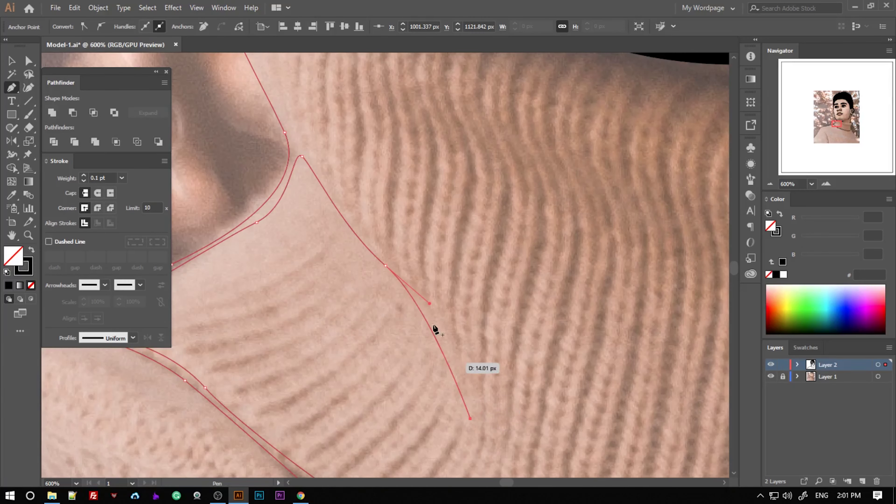
scroll(431, 320, up, 1)
scroll(277, 135, up, 3)
scroll(232, 150, up, 2)
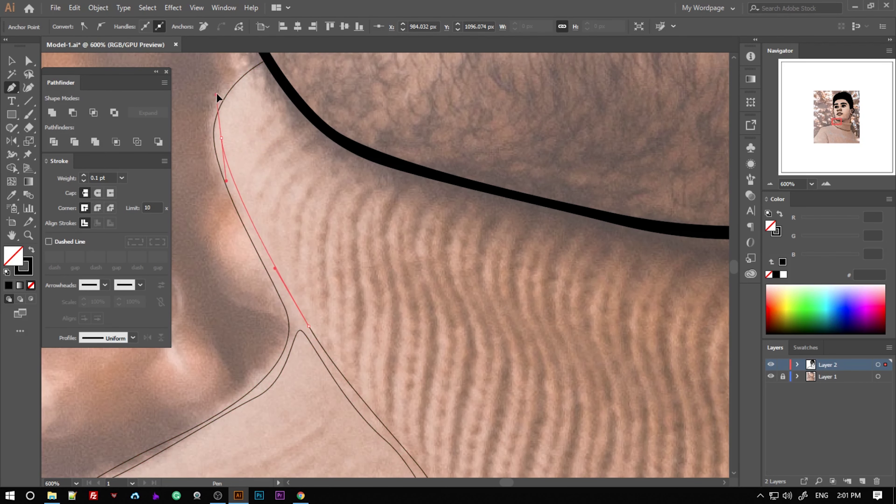
click(260, 60)
key(v)
Draw a tapered line along the collar top, curving its end at the right corner.
scroll(404, 152, down, 3)
scroll(404, 152, down, 2)
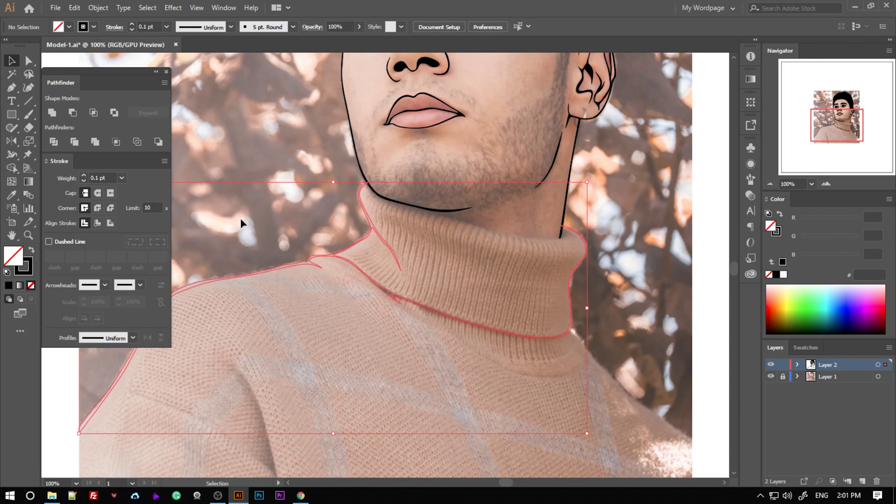
scroll(240, 224, up, 2)
scroll(436, 186, up, 2)
scroll(397, 233, up, 3)
key(p)
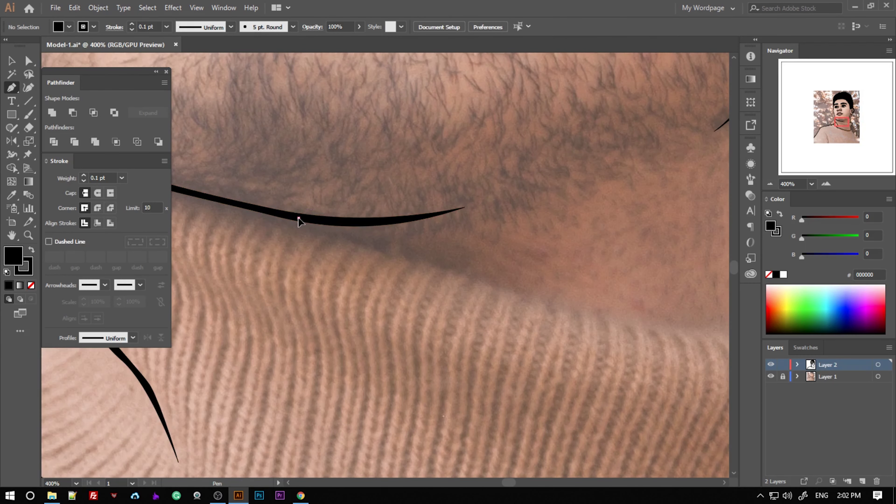
click(261, 212)
click(385, 247)
click(436, 261)
click(487, 277)
scroll(529, 304, right, 2)
scroll(590, 329, right, 3)
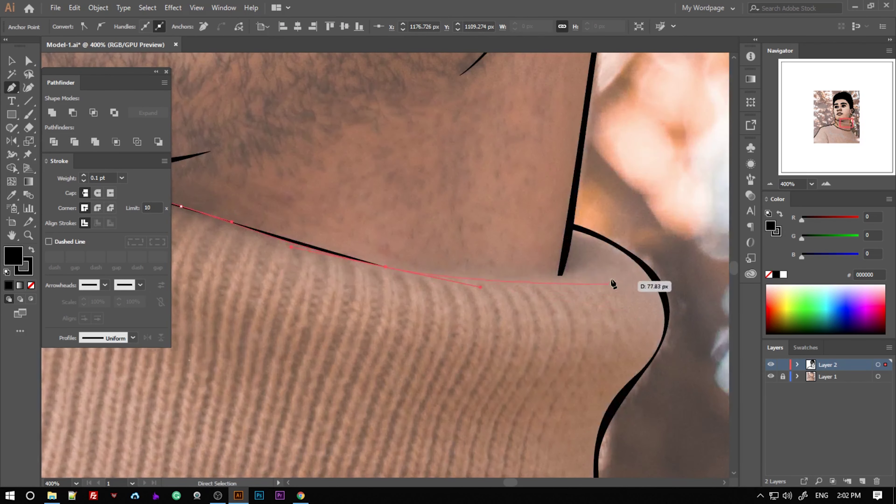
scroll(613, 282, up, 3)
scroll(494, 268, up, 3)
click(409, 244)
drag(386, 280, 375, 287)
scroll(229, 300, down, 3)
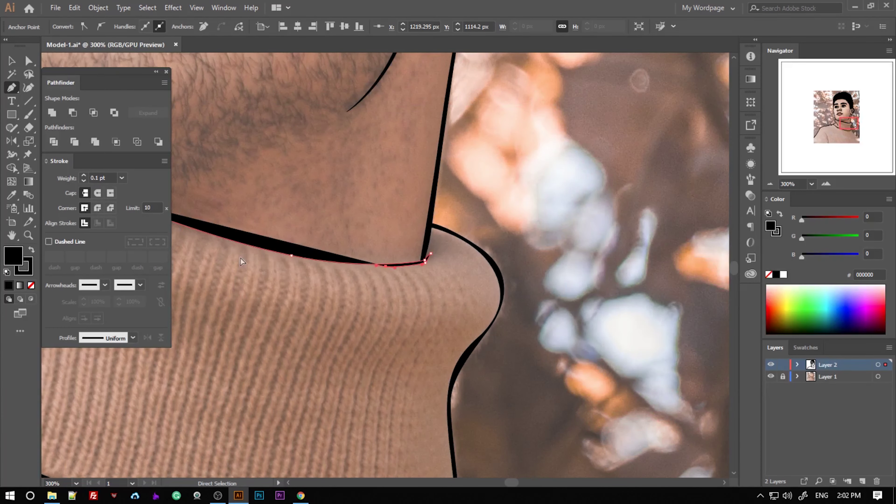
scroll(247, 247, left, 3)
scroll(274, 227, right, 2)
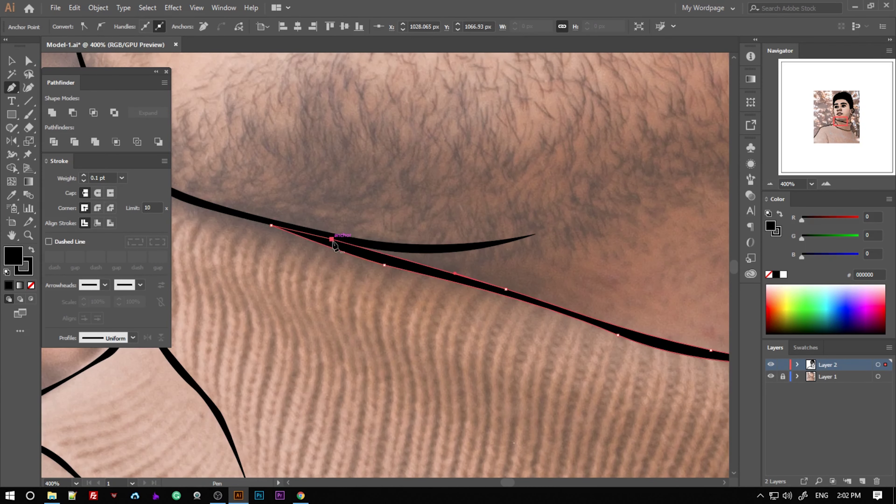
key(ctrl+shift+a)
Draw a closed filled black shape around the collar's right edge.
scroll(318, 247, down, 5)
scroll(367, 283, down, 2)
key(p)
scroll(367, 283, up, 3)
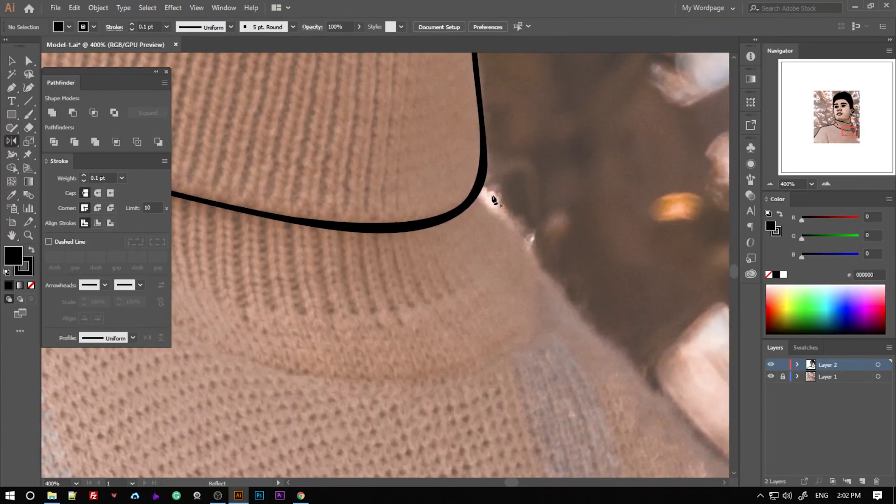
click(480, 190)
drag(524, 251, 534, 283)
scroll(394, 392, down, 2)
drag(386, 266, 298, 260)
scroll(230, 274, up, 2)
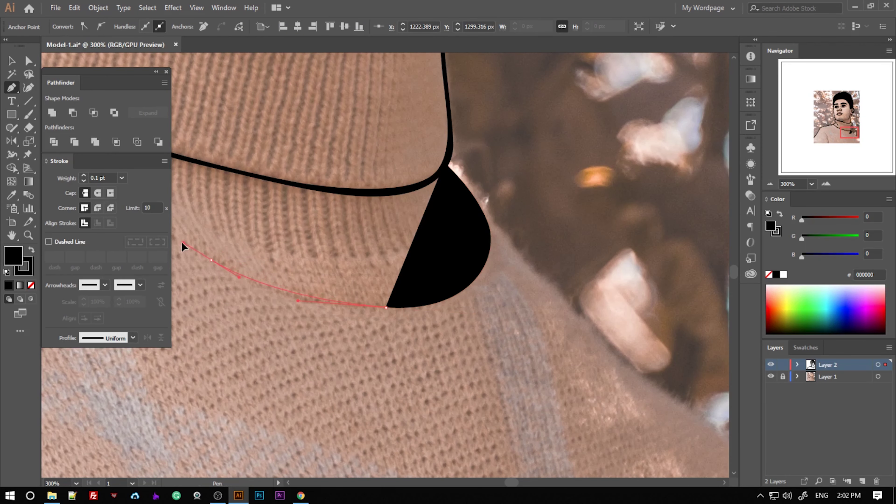
scroll(183, 246, left, 5)
drag(583, 305, 642, 306)
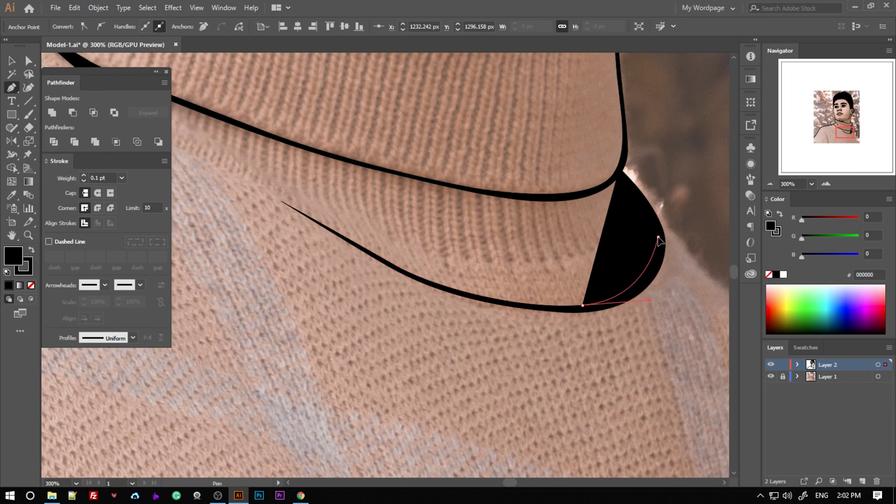
click(622, 171)
ctrl+click(653, 176)
Draw a tapered line down the right shoulder edge of the sweater.
drag(617, 257, 299, 134)
click(297, 129)
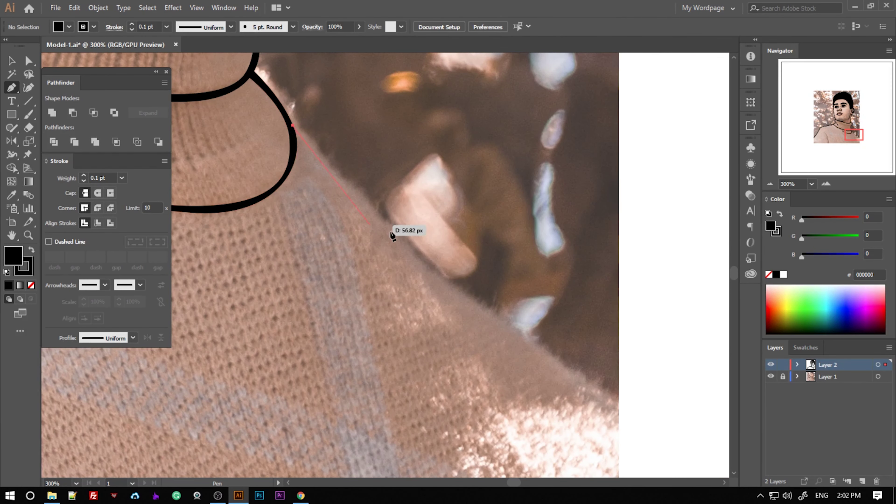
click(402, 241)
scroll(494, 282, down, 2)
click(618, 369)
ctrl+click(400, 206)
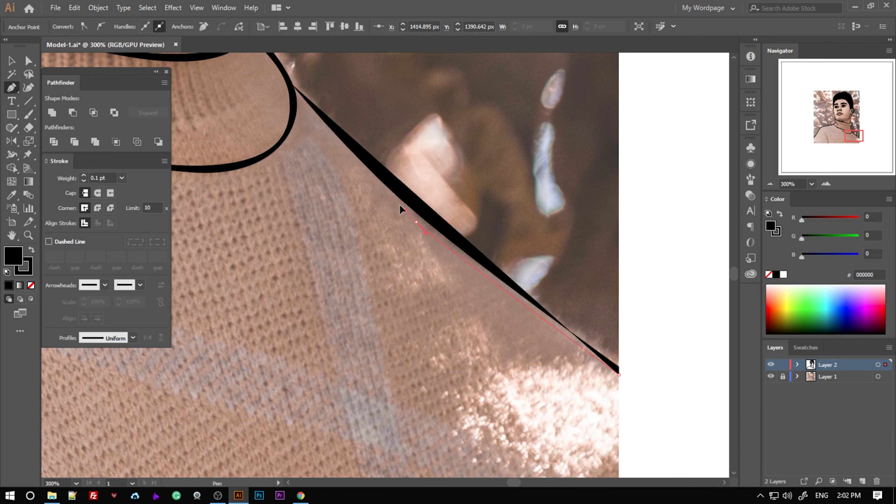
scroll(400, 206, up, 1)
drag(296, 95, 435, 187)
Fit the portrait in view and pen a tapered fold line on the left shoulder.
key(ctrl+0)
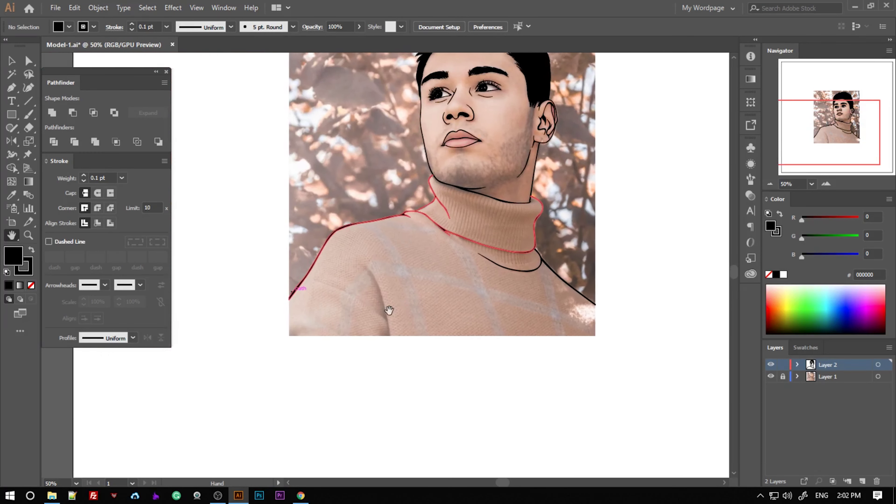
key(p)
click(417, 151)
click(472, 231)
click(486, 297)
click(502, 363)
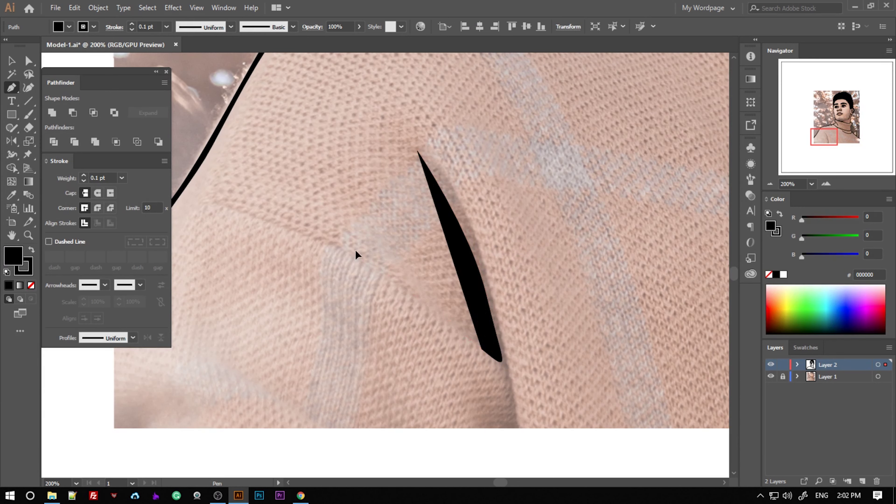
Draw and reshape a crease fold shape running down the sweater sleeve.
click(239, 209)
click(369, 258)
click(411, 293)
click(481, 349)
click(502, 375)
click(508, 389)
click(506, 418)
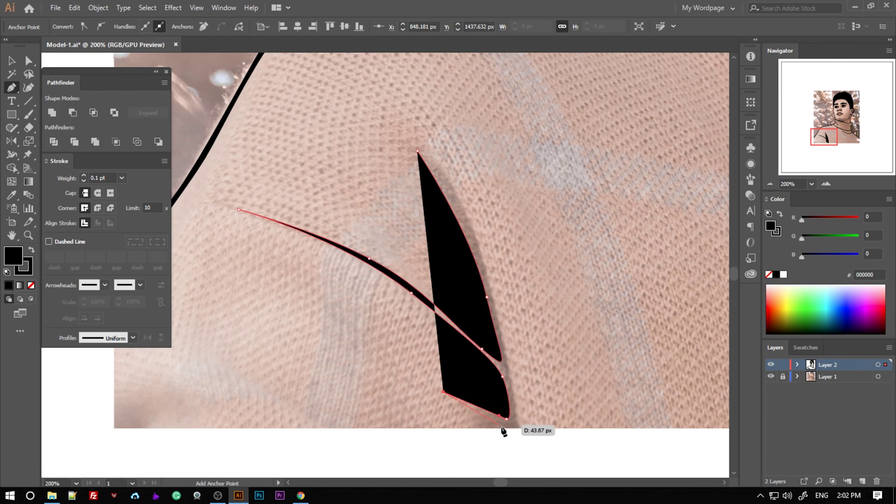
click(443, 391)
click(519, 428)
drag(473, 240, 491, 272)
click(465, 200)
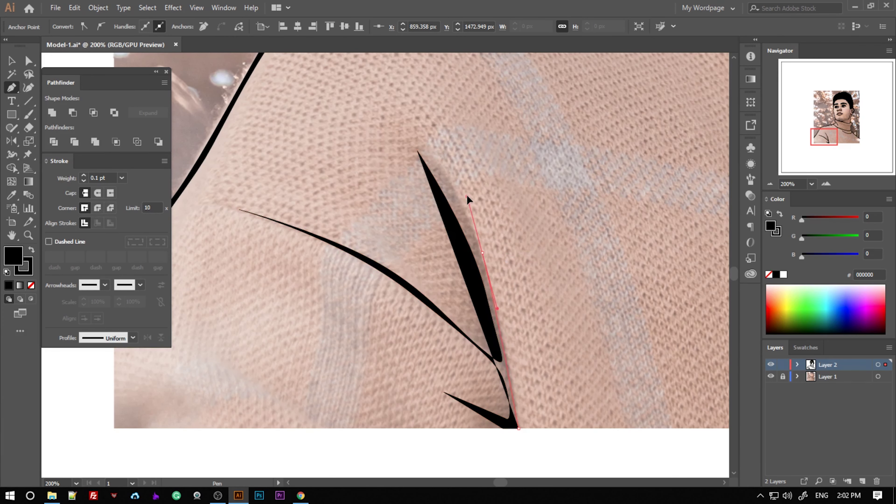
Pan across the portrait and briefly hide the photo to check the line art.
drag(420, 154, 350, 234)
scroll(511, 259, down, 4)
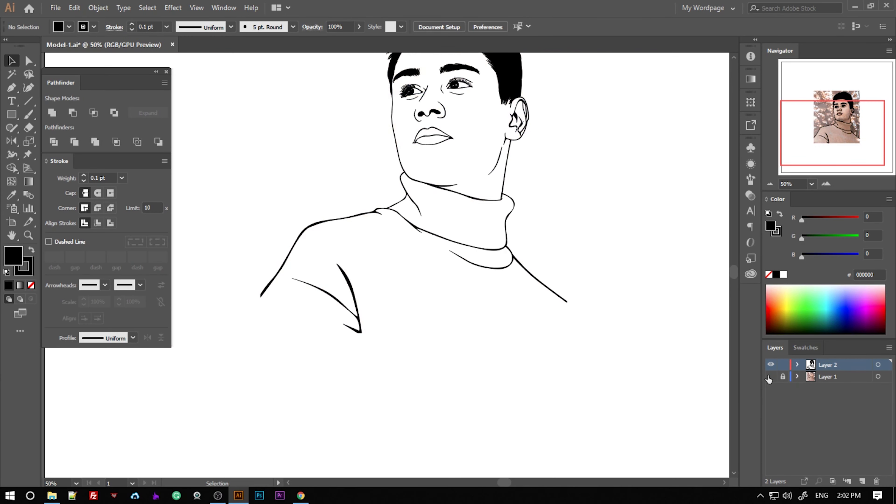
drag(293, 310, 404, 280)
scroll(404, 315, up, 2)
scroll(404, 315, down, 3)
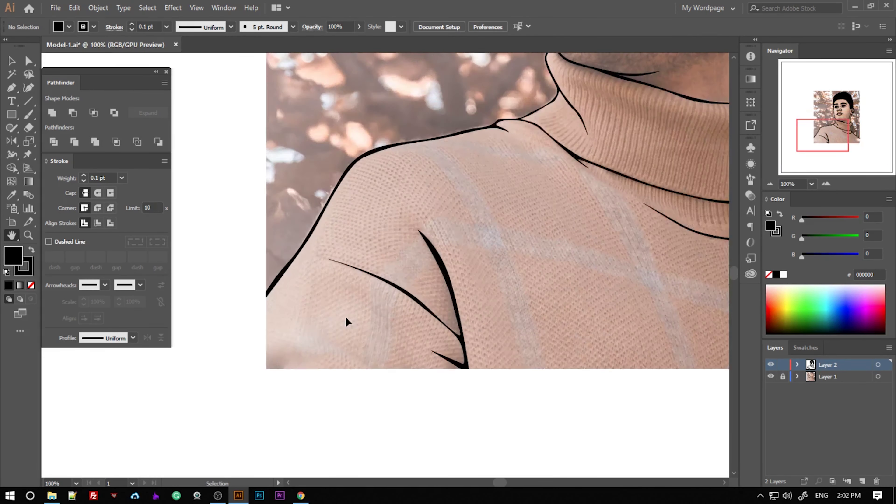
Pen a closed border path along the image's bottom edge and send it to back.
key(p)
scroll(346, 320, up, 1)
click(303, 245)
click(303, 360)
scroll(315, 367, down, 3)
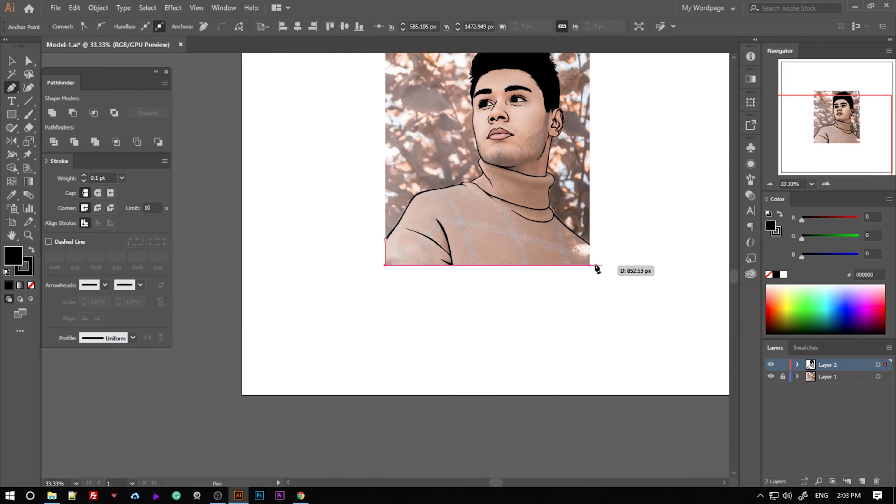
click(588, 261)
scroll(581, 258, up, 4)
scroll(409, 226, up, 3)
click(385, 133)
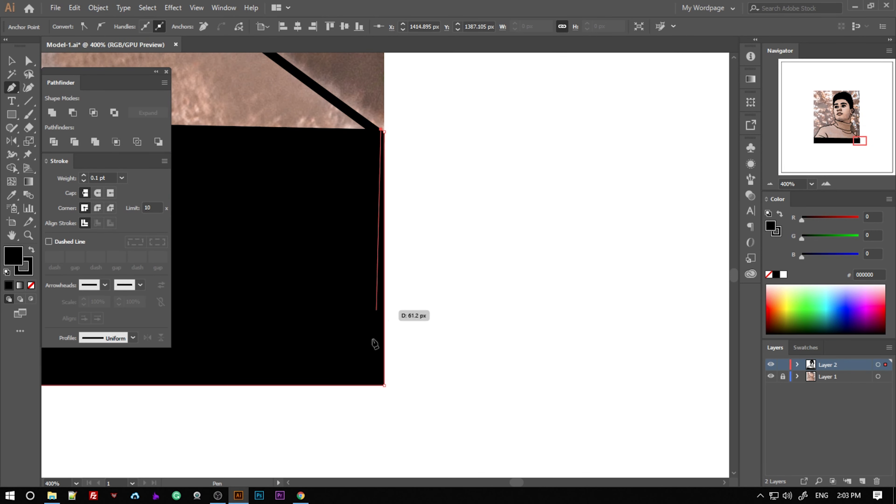
scroll(385, 353, down, 3)
scroll(279, 284, down, 2)
click(232, 263)
scroll(235, 267, up, 6)
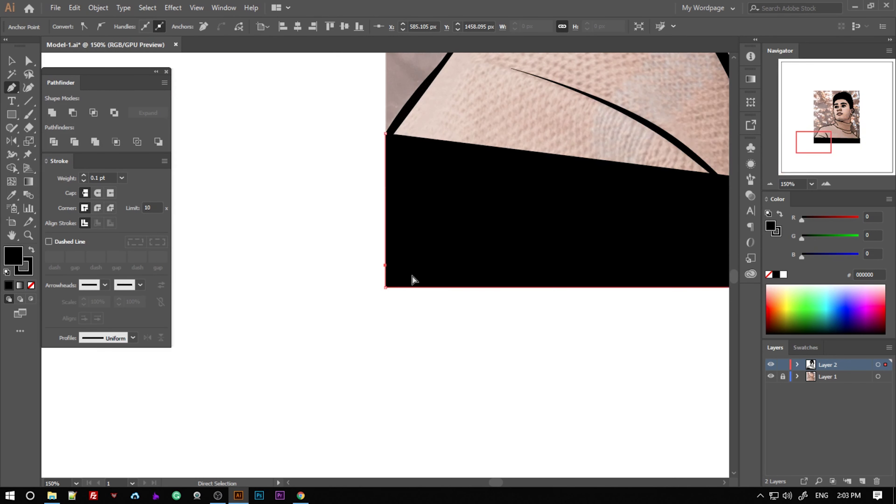
key(ctrl+shift+bracketleft)
Toggle the photo layer's visibility off and on, then lock the line-art layer.
drag(285, 201, 490, 303)
scroll(489, 303, down, 6)
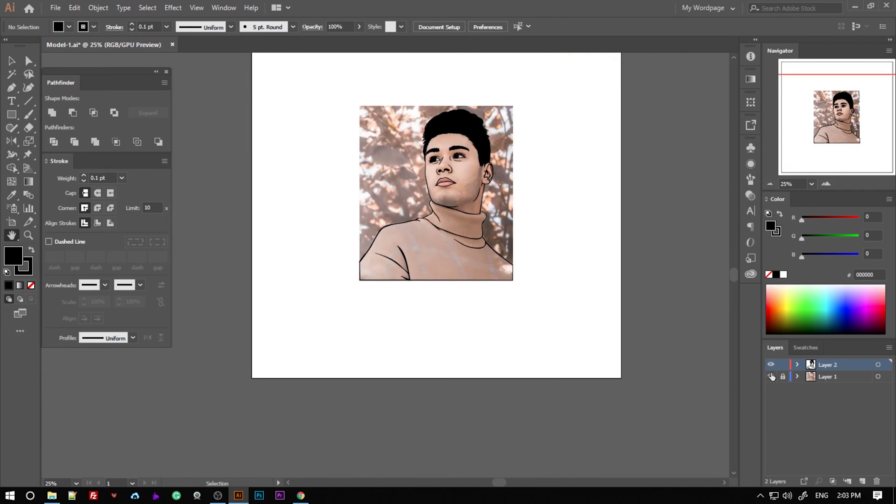
click(771, 376)
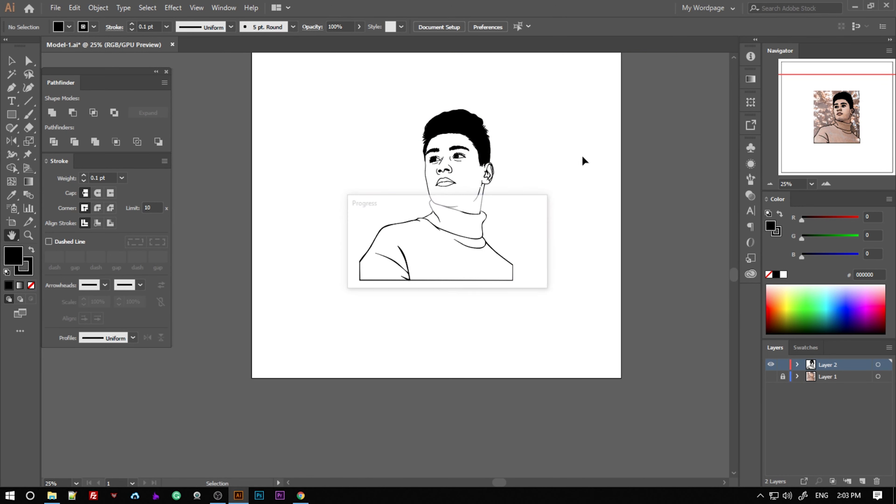
click(771, 376)
click(861, 481)
drag(682, 357, 613, 377)
Draw a short line beside the chin with no fill and a 1 pt stroke.
scroll(424, 268, up, 5)
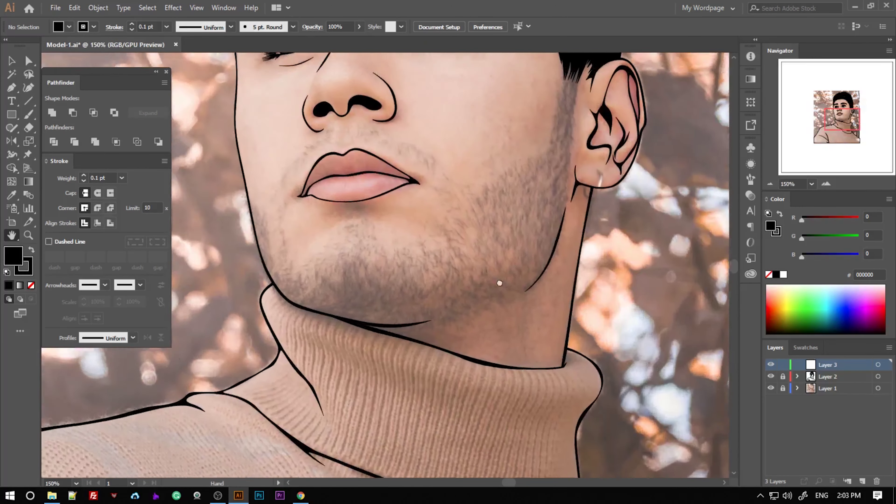
drag(500, 282, 556, 320)
scroll(471, 311, up, 1)
scroll(394, 344, up, 2)
key(p)
click(239, 308)
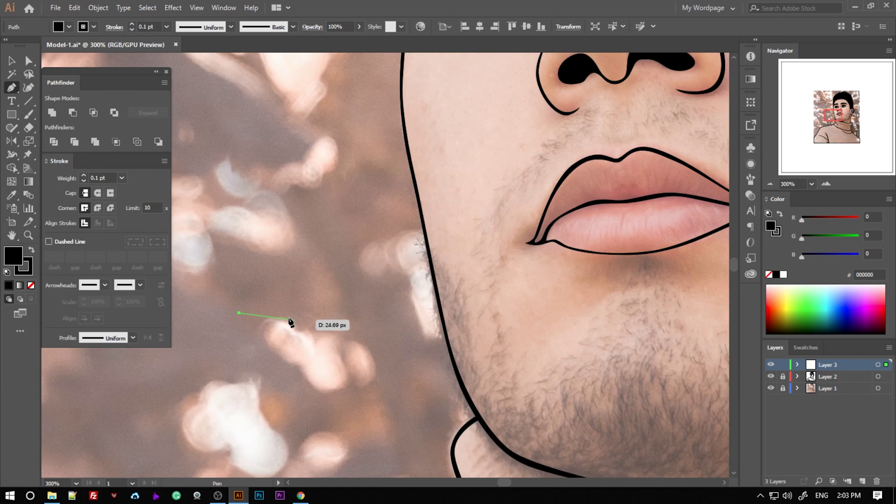
click(279, 317)
click(31, 285)
click(103, 178)
text(1)
key(Return)
drag(279, 313, 295, 312)
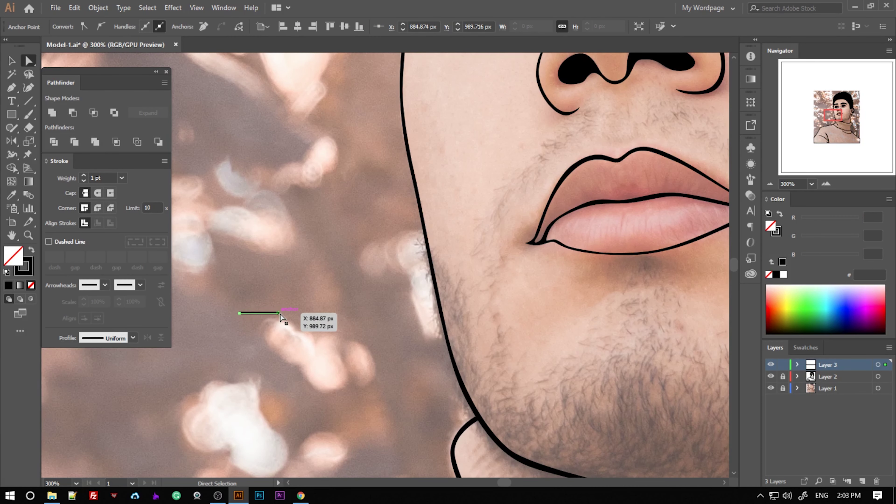
Expand the line's appearance and save it as a new art brush in Brushes.
click(97, 7)
click(118, 139)
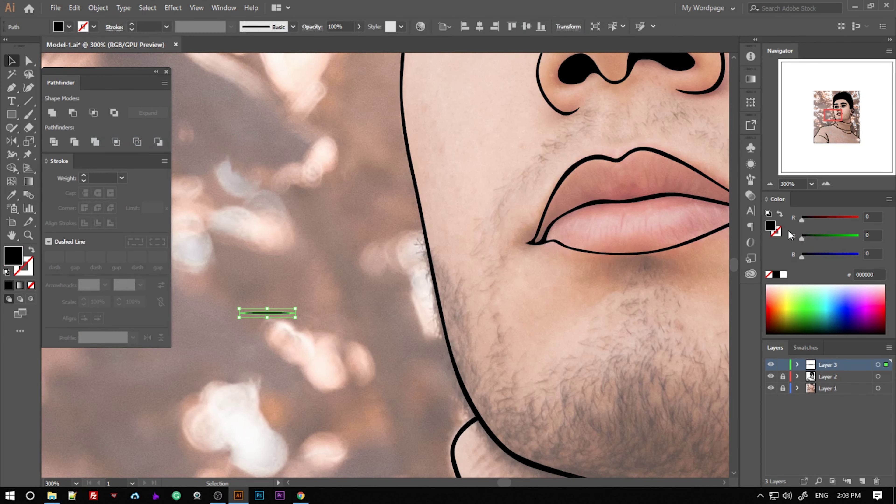
key(F5)
click(306, 198)
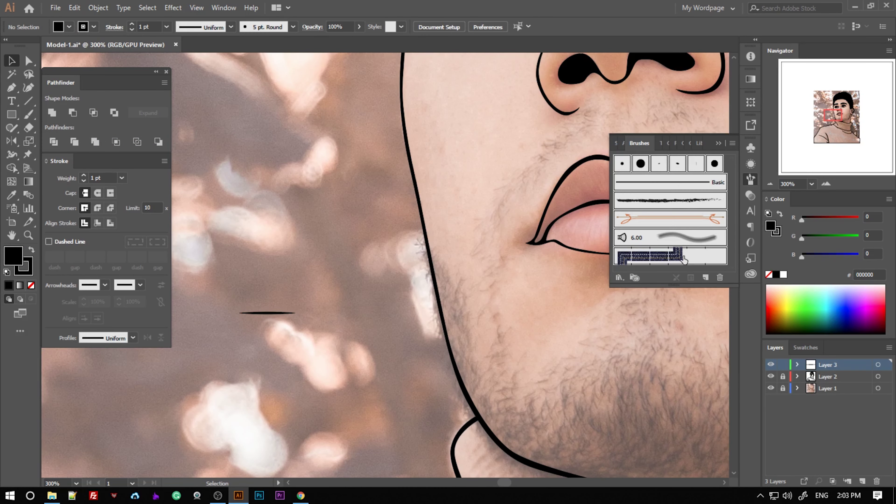
drag(710, 211, 719, 277)
drag(271, 319, 669, 225)
click(406, 326)
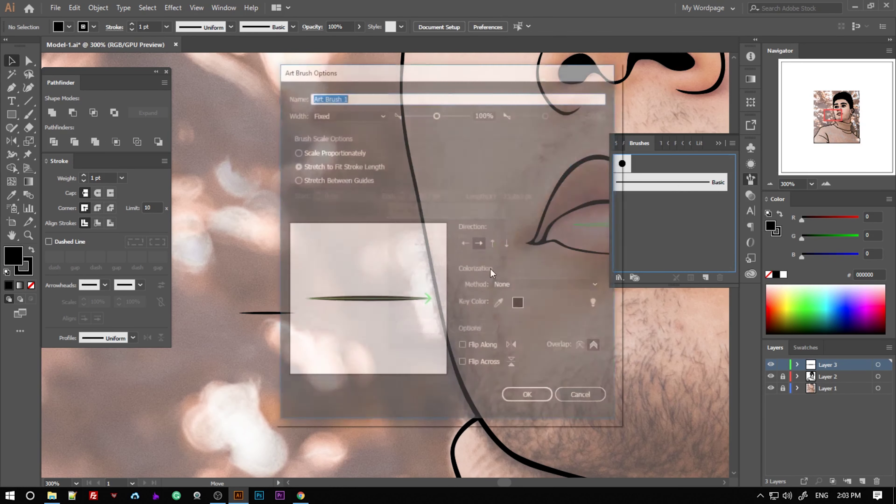
click(524, 392)
Test the new art brush with a short Paintbrush stroke, then undo it.
click(718, 143)
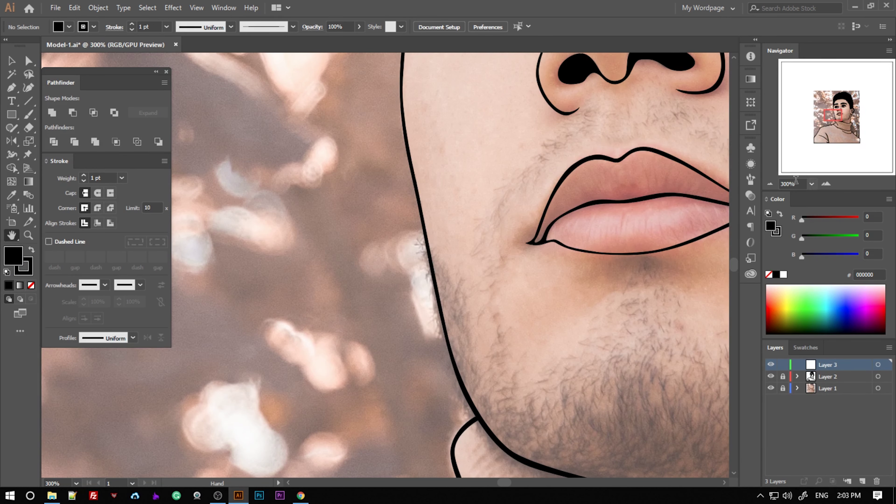
key(b)
drag(366, 183, 366, 212)
key(ctrl+z)
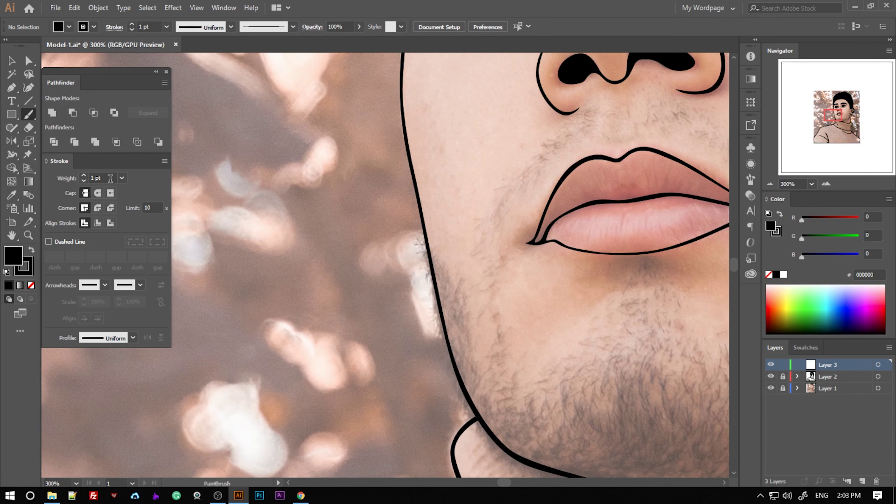
Set stroke weight to 0.5 pt and paint stubble strokes along the left jawline.
click(110, 178)
text(0.5)
key(Return)
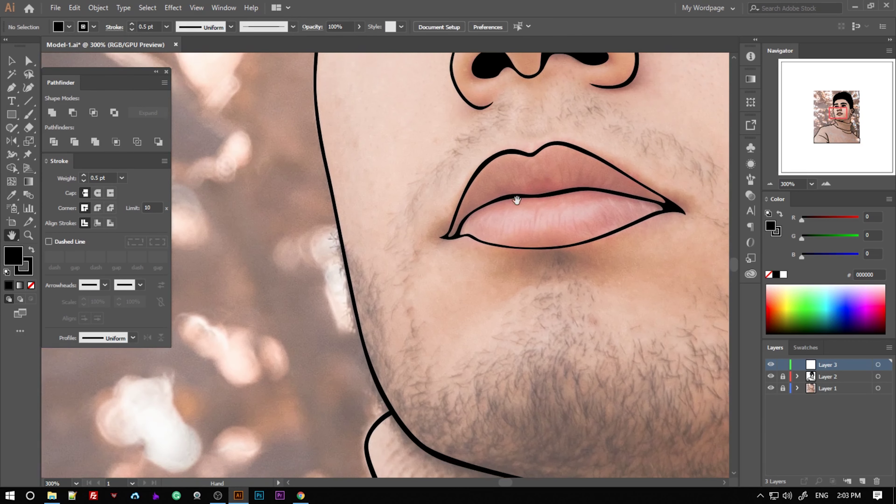
mouse_move(516, 200)
mouse_down()
mouse_move(438, 178)
mouse_move(398, 191)
mouse_up()
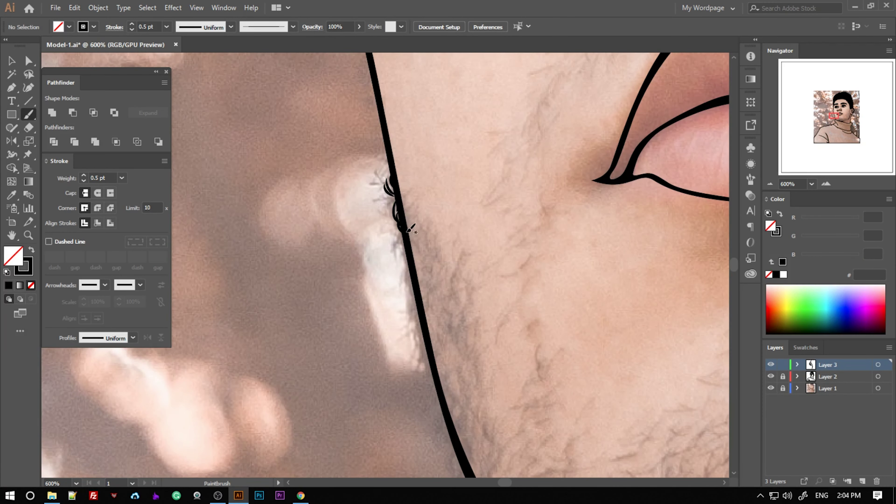
mouse_move(397, 229)
mouse_down()
mouse_move(409, 307)
mouse_move(435, 364)
mouse_up()
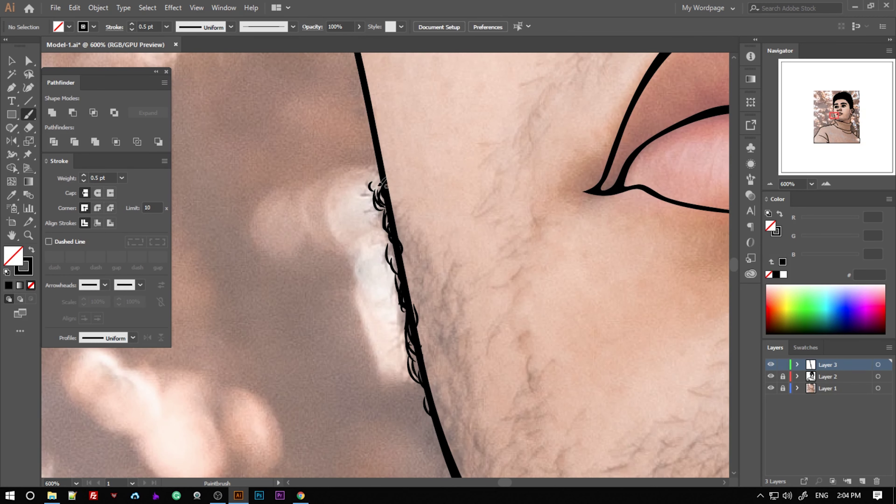
drag(381, 229, 387, 212)
drag(422, 252, 425, 270)
scroll(423, 261, down, 3)
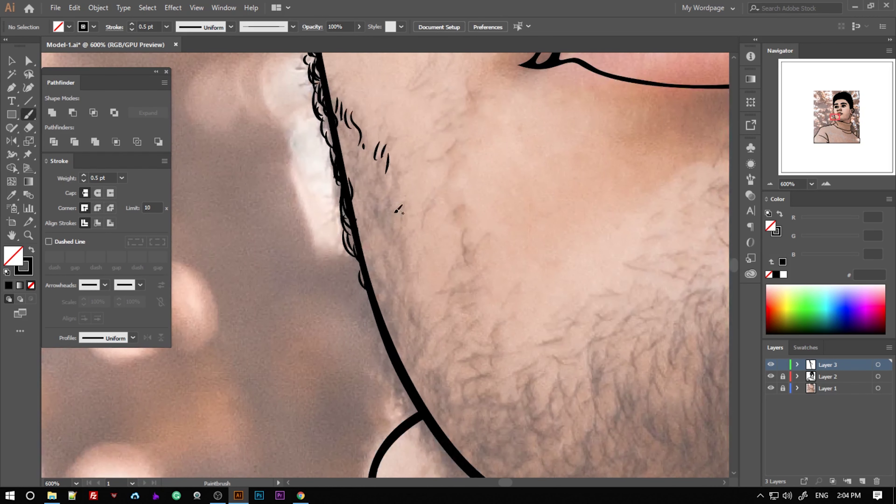
drag(404, 204, 406, 318)
scroll(388, 230, up, 1)
drag(387, 219, 399, 242)
scroll(402, 319, up, 1)
drag(375, 213, 381, 241)
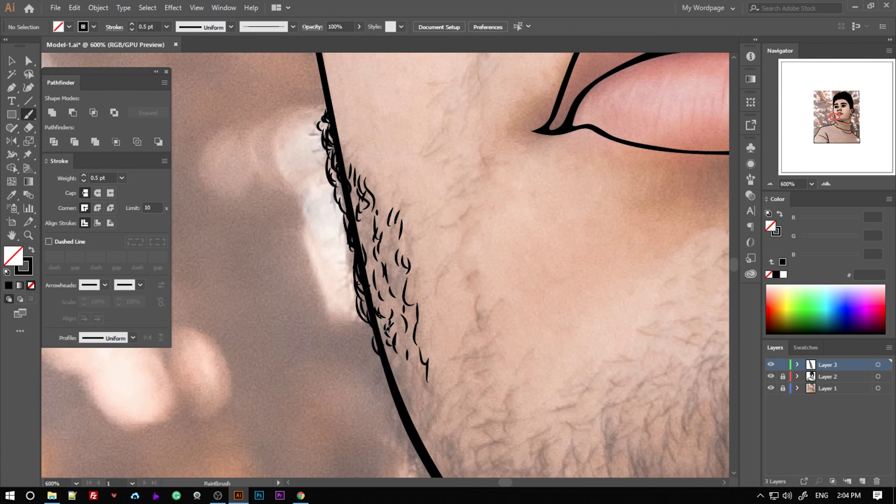
Add stubble strokes lower along the jaw, toward the chin and above the mouth corner.
drag(367, 219, 373, 242)
scroll(372, 237, down, 2)
mouse_move(383, 169)
mouse_down()
mouse_move(395, 244)
mouse_move(372, 258)
mouse_up()
scroll(388, 233, down, 2)
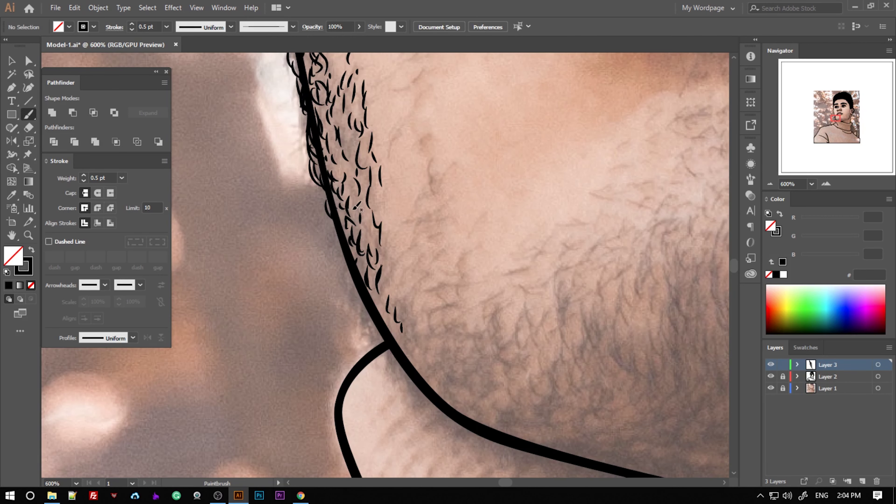
scroll(398, 303, down, 2)
scroll(441, 251, up, 2)
drag(368, 162, 391, 210)
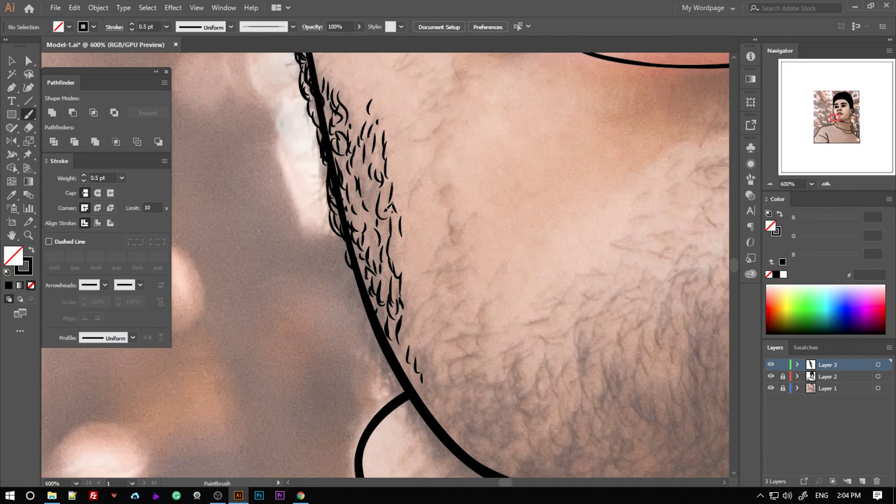
scroll(409, 282, down, 1)
scroll(423, 275, down, 1)
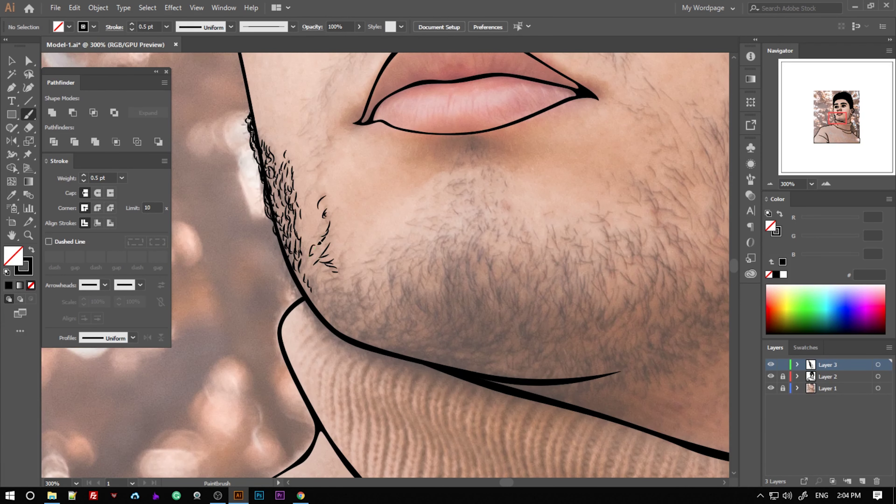
drag(328, 144, 342, 208)
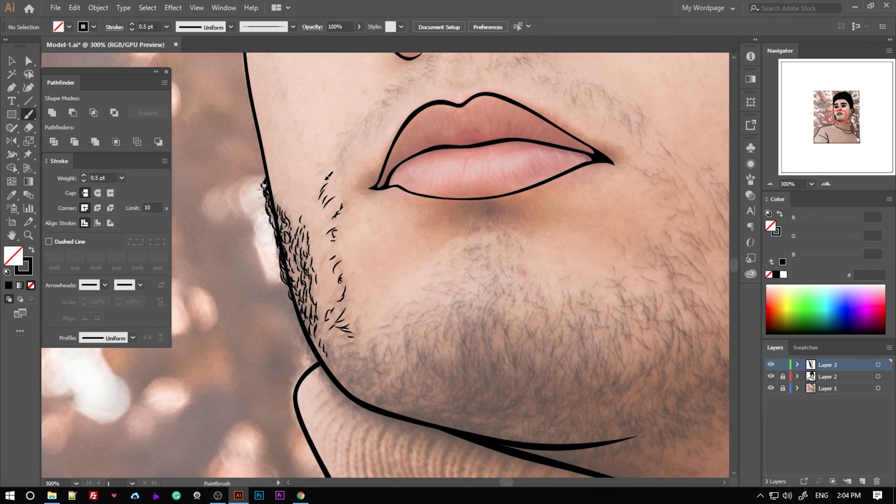
scroll(334, 184, up, 3)
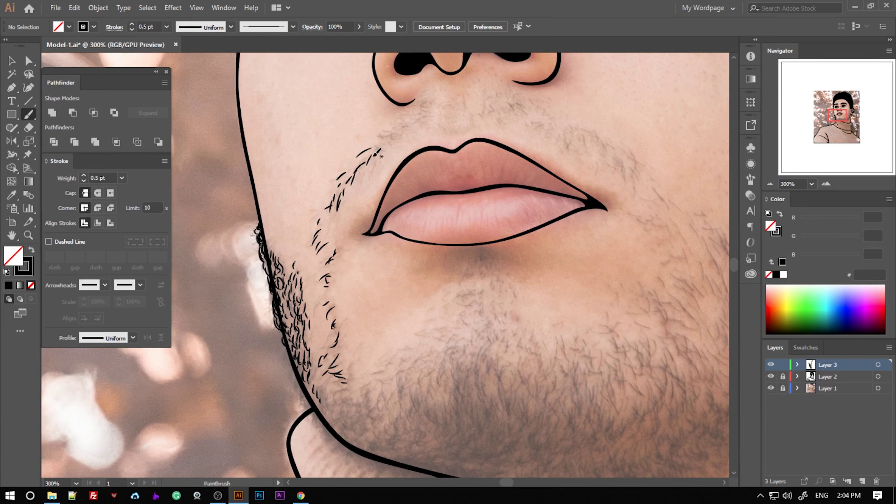
mouse_move(378, 154)
mouse_down()
mouse_move(346, 190)
mouse_move(366, 165)
mouse_up()
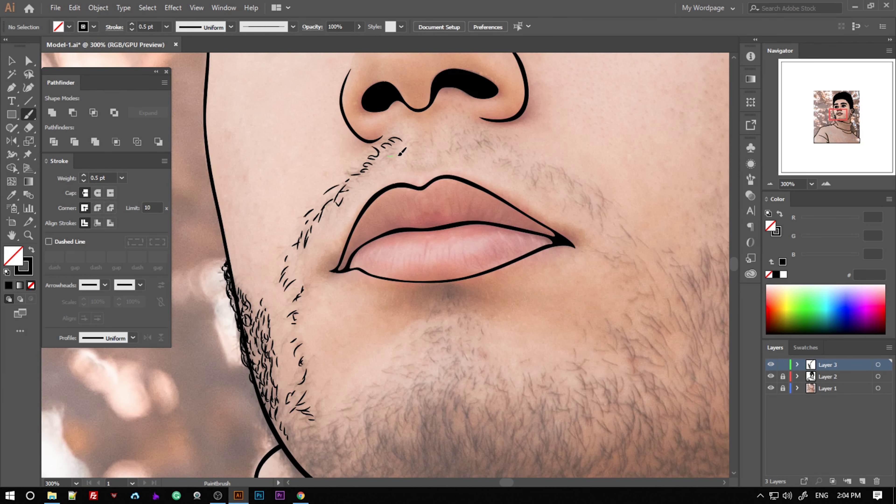
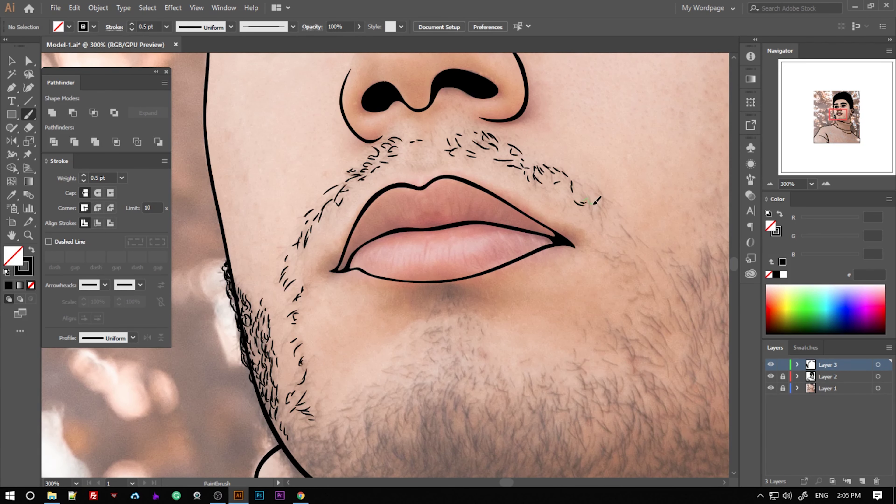
Paint short 0.5 pt hair strokes on the cheek beard right of the lip corner.
scroll(590, 219, up, 1)
scroll(589, 219, right, 1)
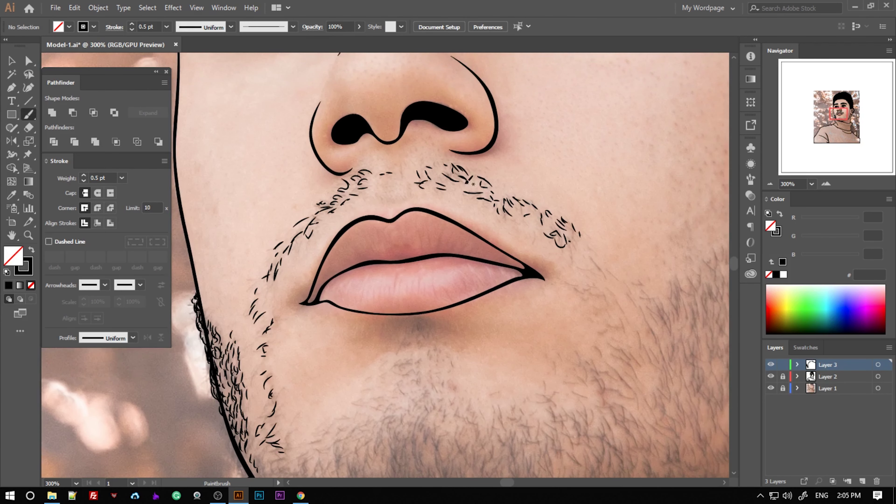
drag(596, 251, 508, 237)
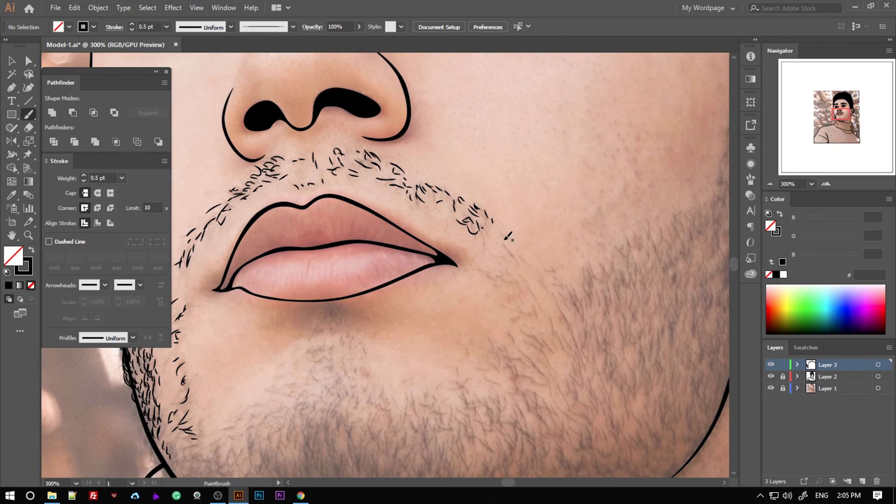
drag(391, 169, 353, 114)
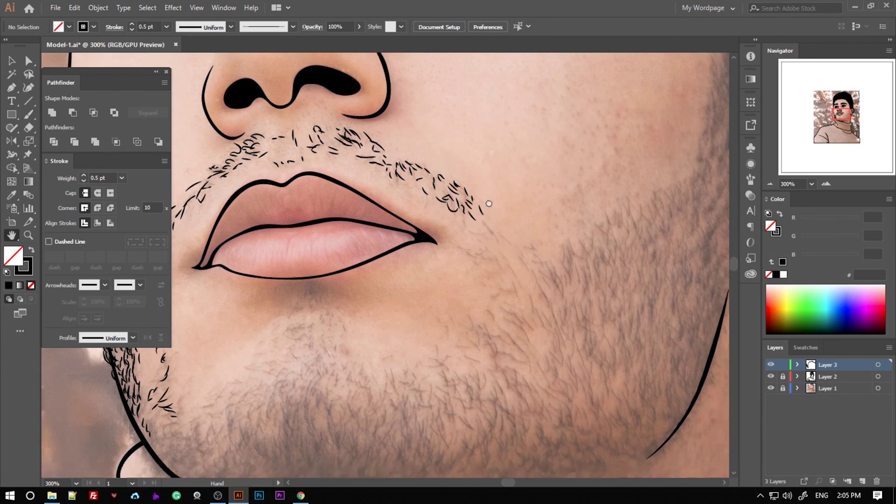
drag(468, 189, 474, 198)
drag(483, 199, 489, 204)
scroll(476, 250, down, 2)
mouse_move(494, 255)
mouse_down()
mouse_move(483, 253)
mouse_move(478, 273)
mouse_up()
drag(498, 221, 505, 242)
mouse_move(515, 218)
mouse_down()
mouse_move(511, 231)
mouse_move(481, 223)
mouse_up()
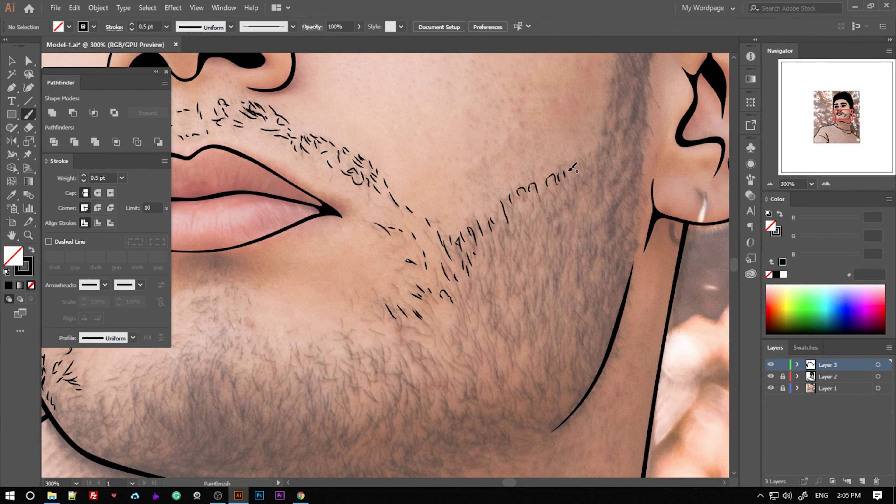
Follow the jawline down toward the neck and paint hair strokes under the jaw.
drag(592, 170, 498, 304)
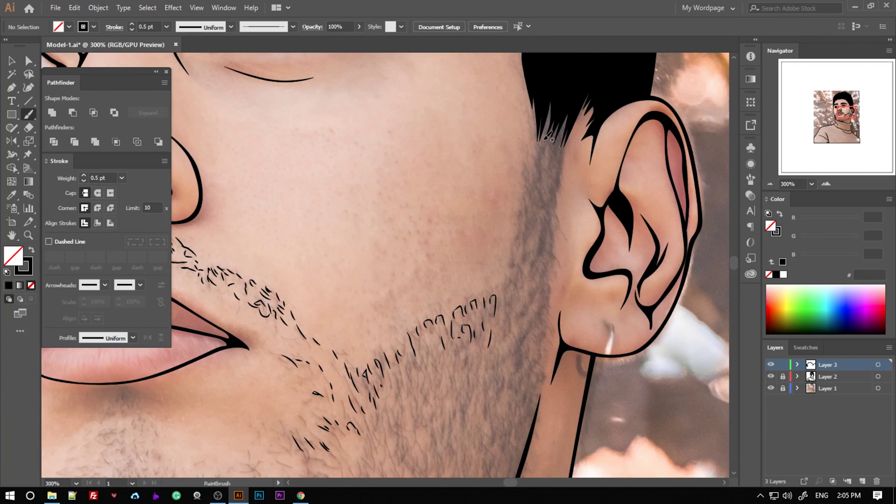
drag(565, 262, 572, 167)
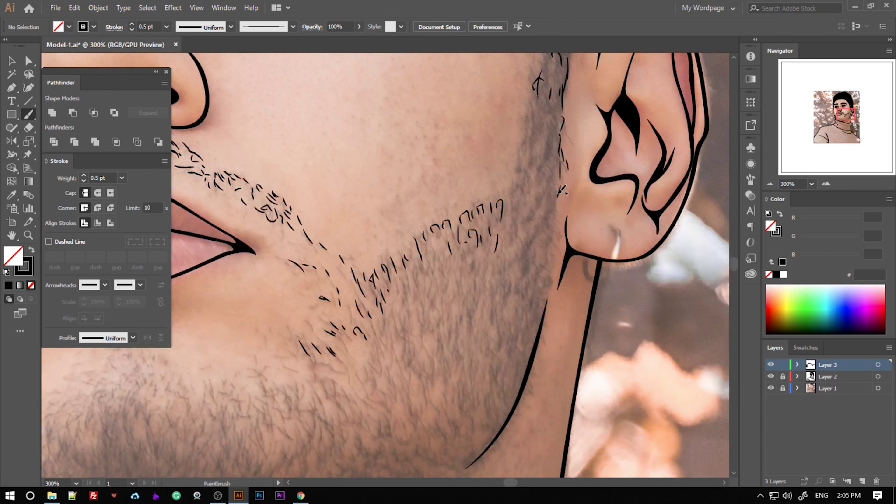
drag(559, 254, 587, 109)
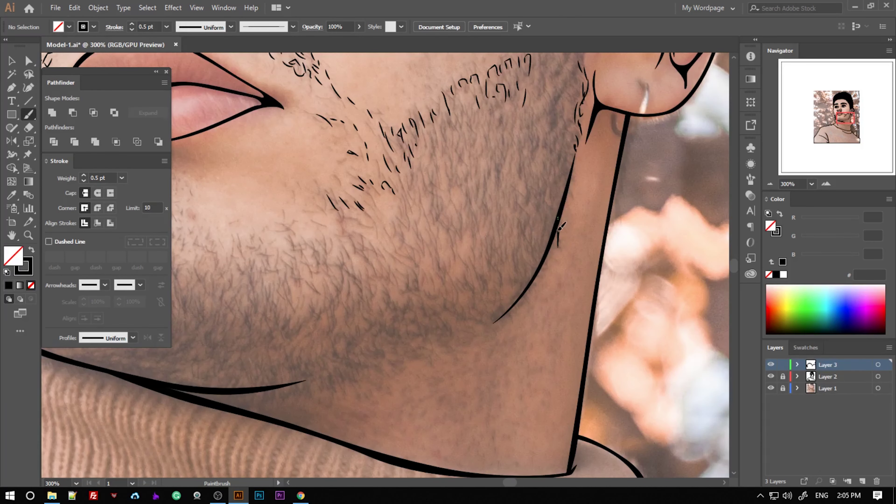
drag(557, 244, 600, 156)
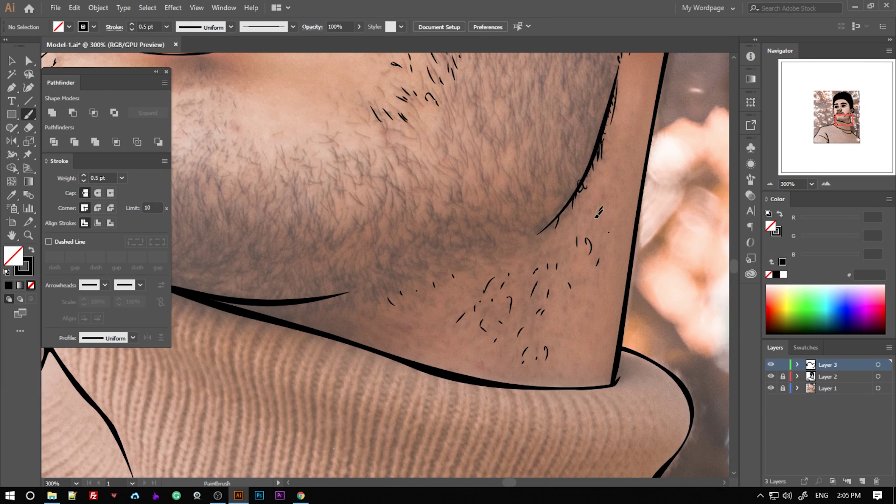
drag(542, 251, 635, 225)
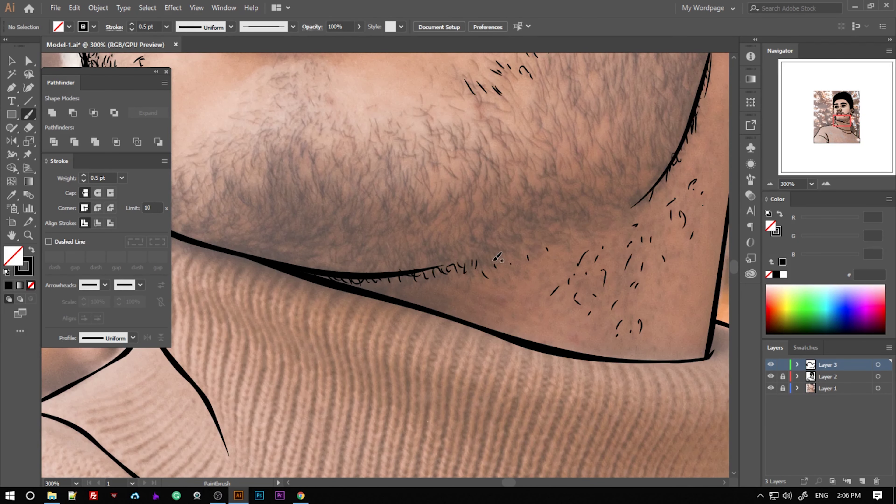
drag(550, 238, 566, 227)
mouse_move(566, 226)
mouse_down()
mouse_move(553, 257)
mouse_move(583, 243)
mouse_up()
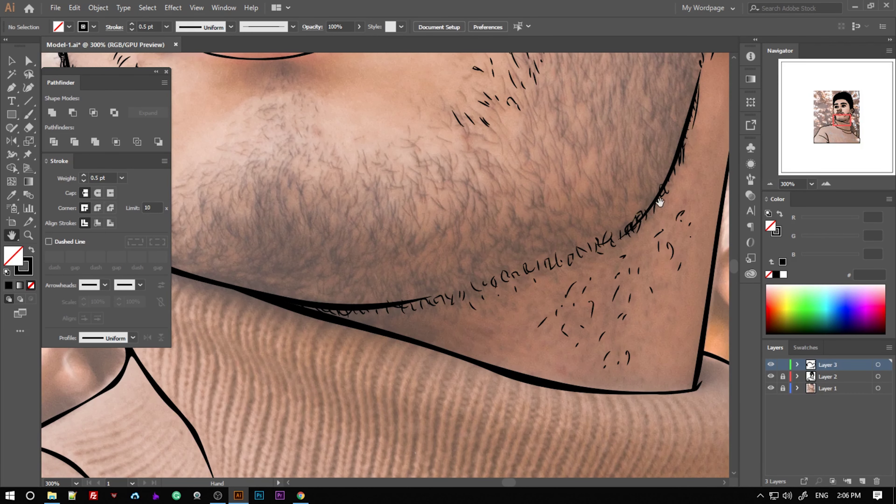
Pan back along the jaw edge up toward the ear and sideburn.
drag(659, 199, 599, 230)
drag(617, 192, 585, 251)
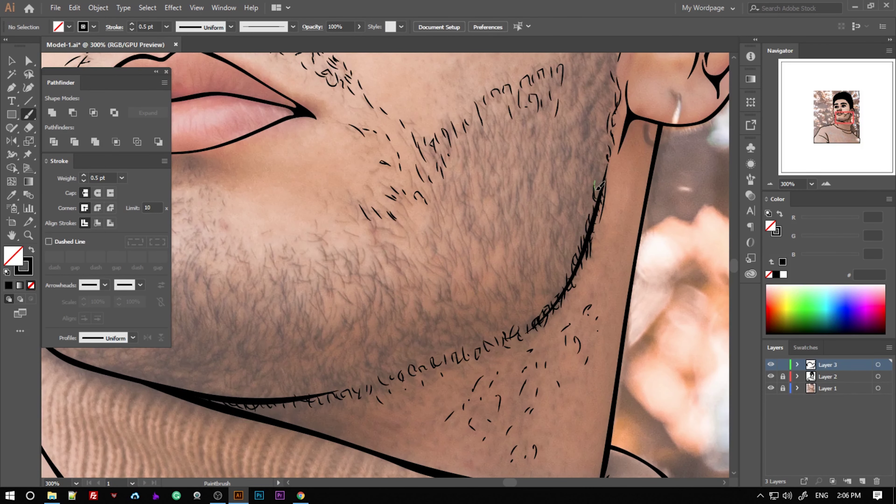
drag(606, 177, 564, 235)
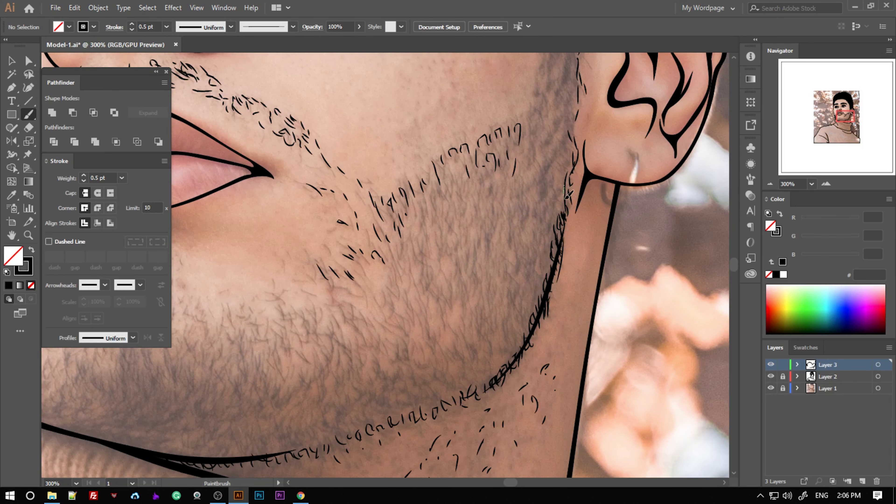
drag(596, 165, 566, 220)
drag(600, 115, 604, 169)
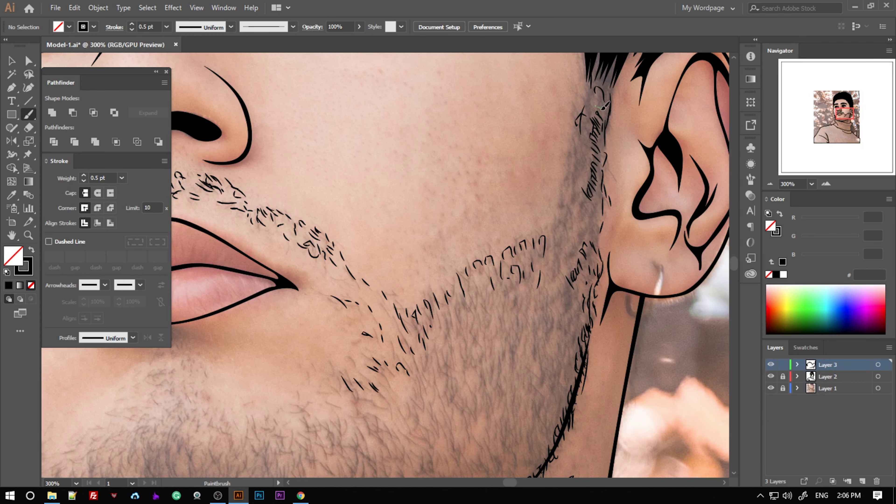
Paint hair strokes below the lower lip and across the chin beard.
key(ctrl+1)
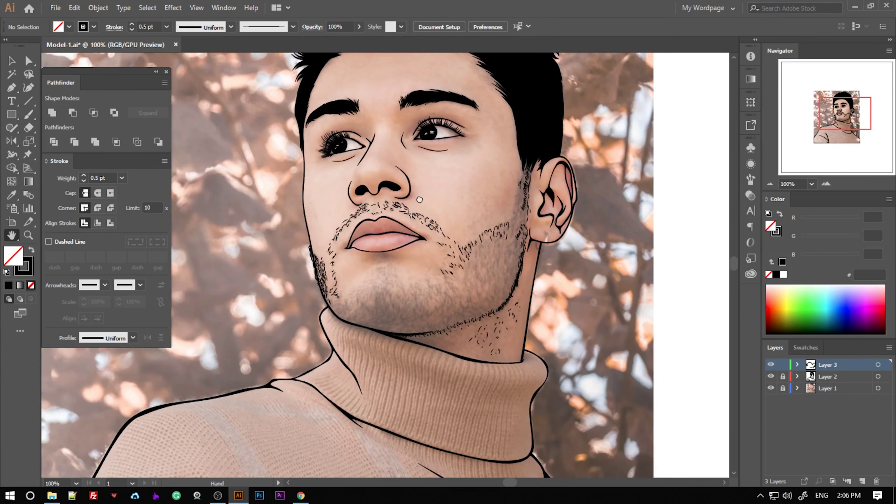
scroll(275, 325, up, 4)
drag(397, 177, 396, 168)
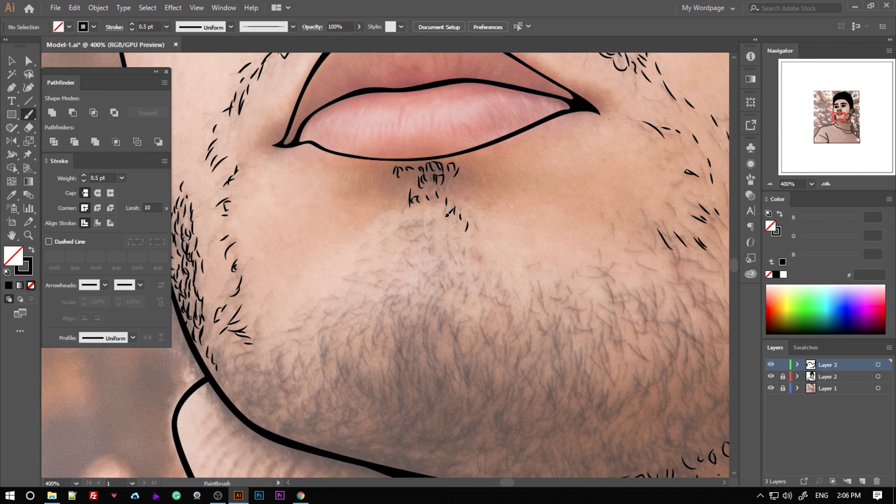
drag(440, 182, 460, 105)
drag(421, 155, 427, 150)
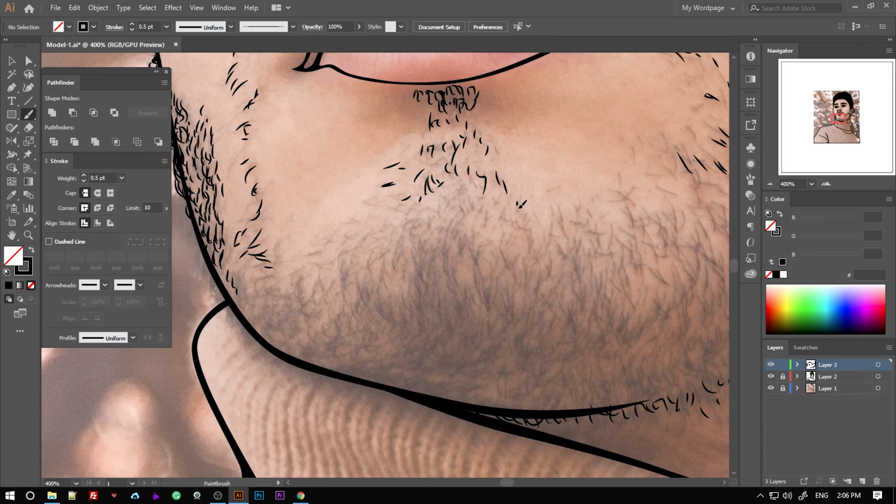
drag(518, 201, 524, 226)
drag(453, 201, 495, 172)
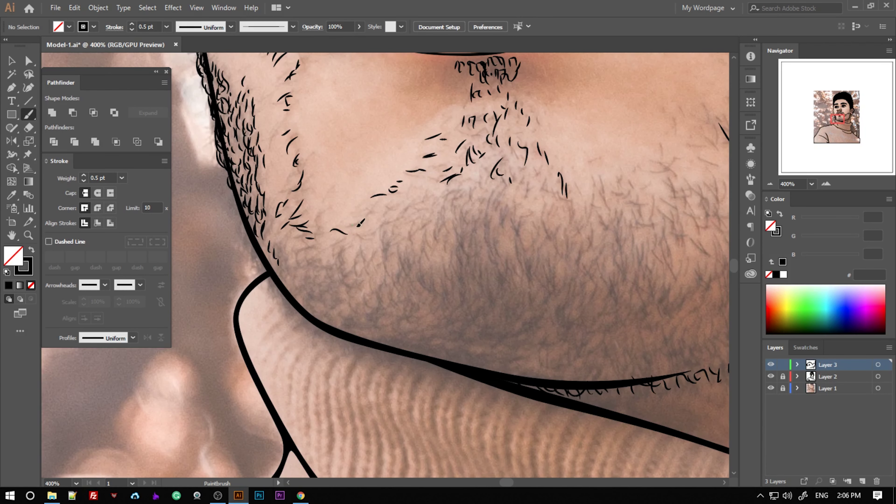
Add small hair strokes along and under the jawline, then fit the artboard in view.
scroll(282, 113, down, 3)
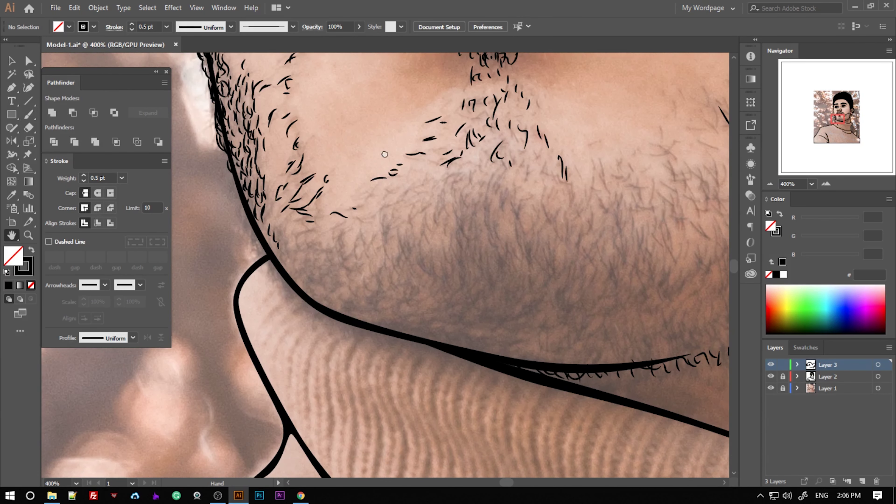
drag(318, 261, 340, 278)
drag(361, 182, 408, 179)
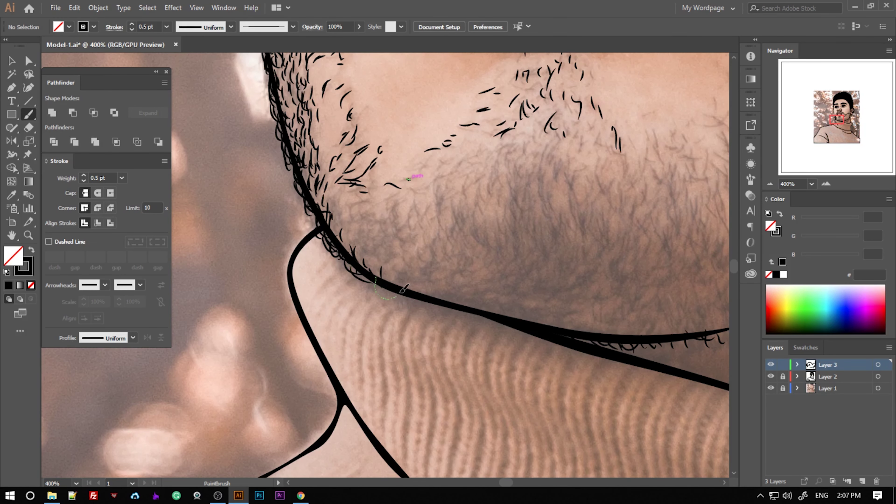
drag(395, 298, 379, 286)
drag(379, 285, 355, 234)
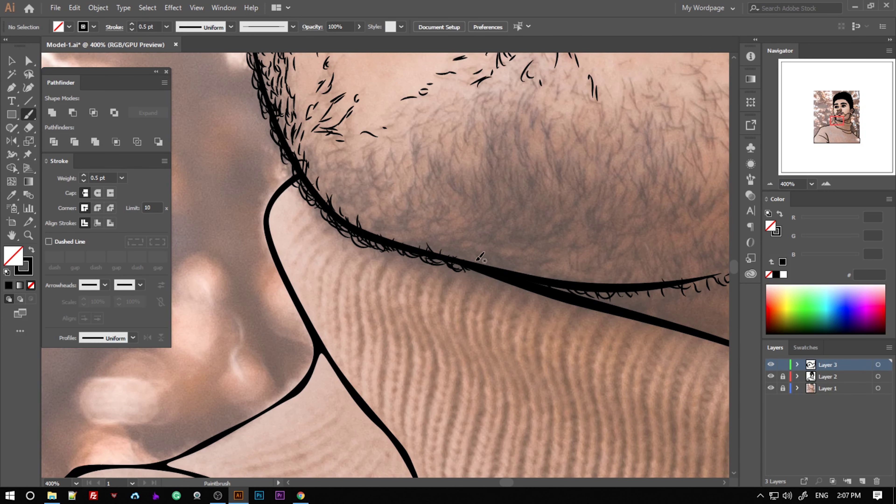
key(ctrl+0)
Briefly hide and re-show the photo layer, then reposition over the cheek beard.
click(770, 388)
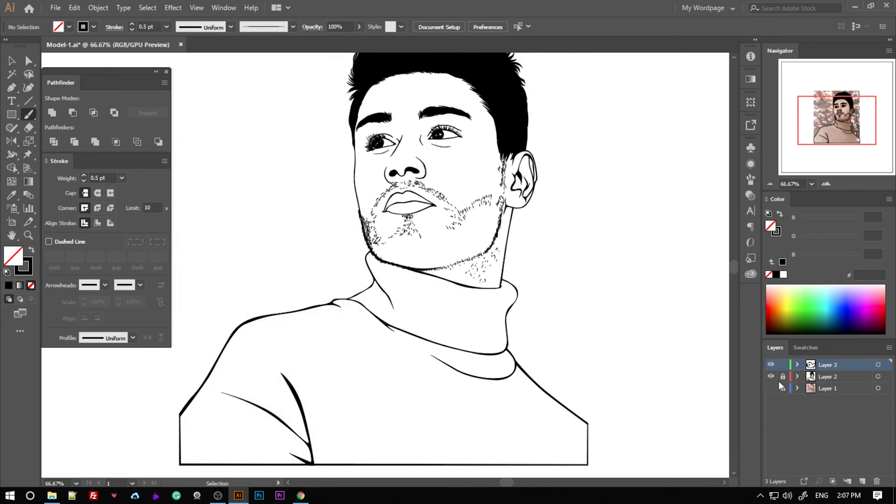
click(770, 387)
scroll(425, 211, up, 4)
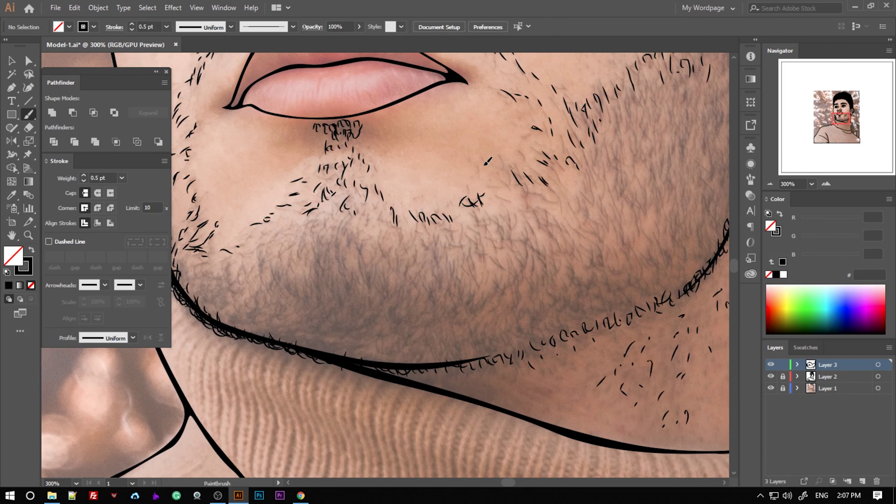
drag(516, 187, 535, 203)
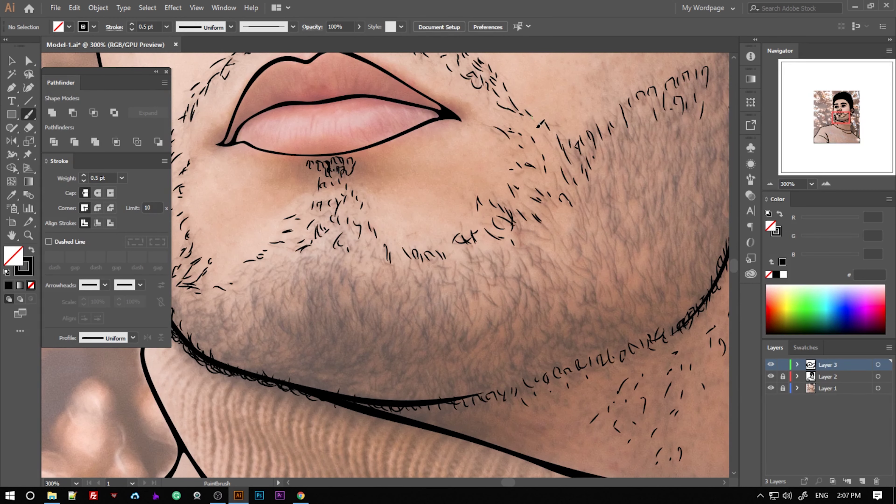
drag(596, 153, 593, 205)
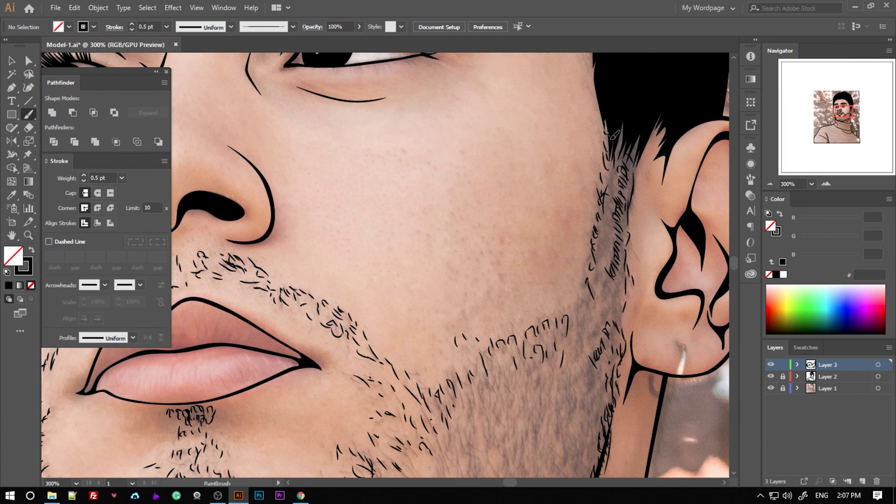
drag(607, 120, 622, 143)
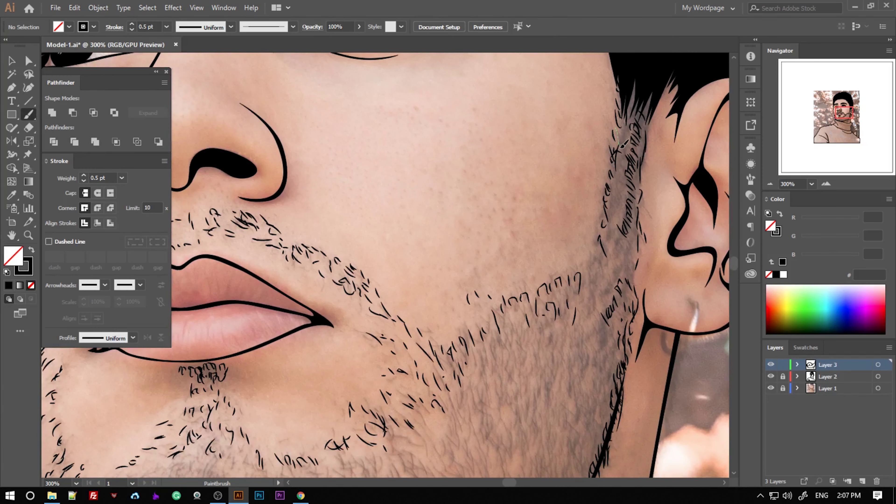
Paint dark hair strokes in the beard near the jawline and on the chin.
scroll(613, 200, down, 3)
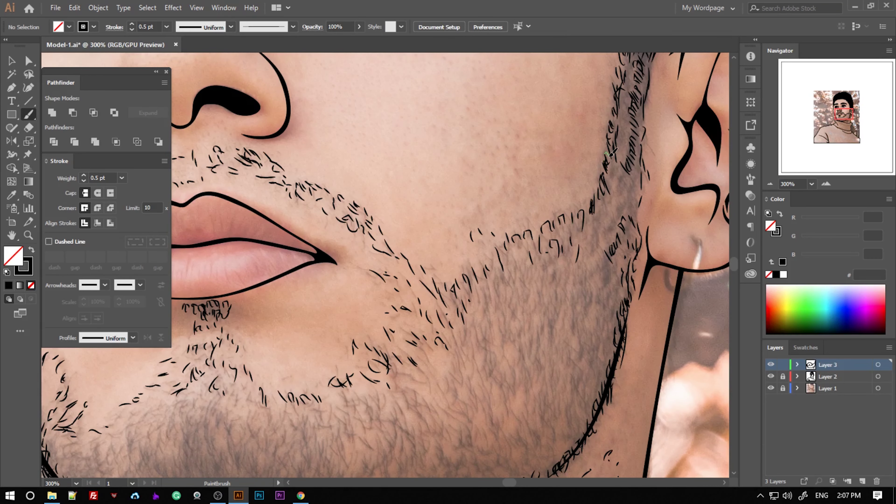
scroll(611, 151, down, 3)
scroll(612, 151, left, 3)
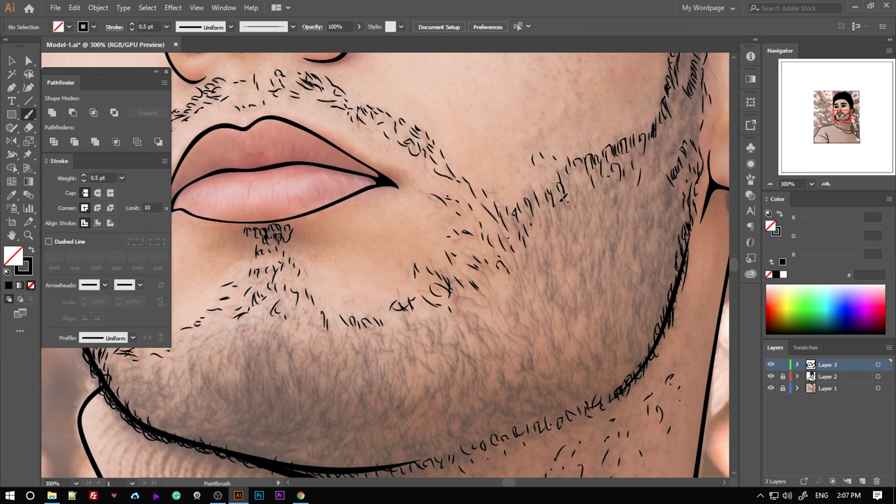
scroll(519, 226, down, 3)
scroll(518, 225, left, 2)
scroll(543, 218, down, 3)
scroll(543, 219, left, 3)
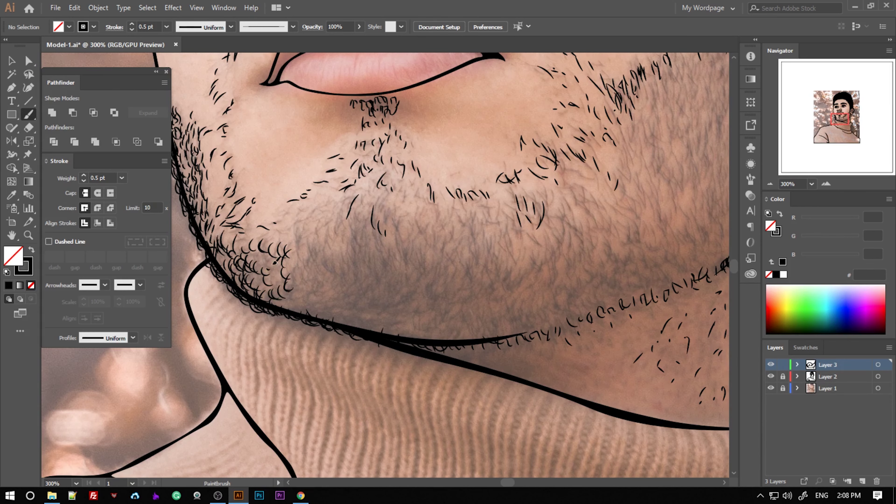
mouse_move(299, 269)
mouse_down()
mouse_move(306, 298)
mouse_move(281, 267)
mouse_up()
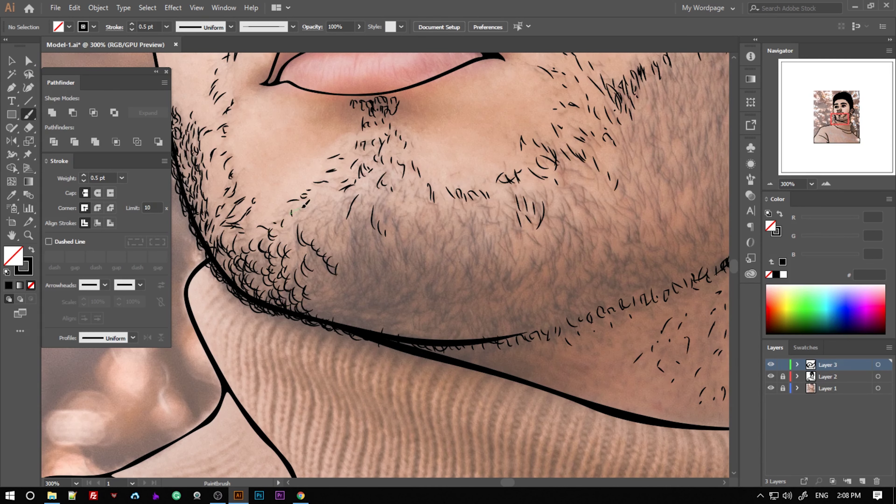
drag(357, 193, 336, 209)
drag(352, 200, 332, 230)
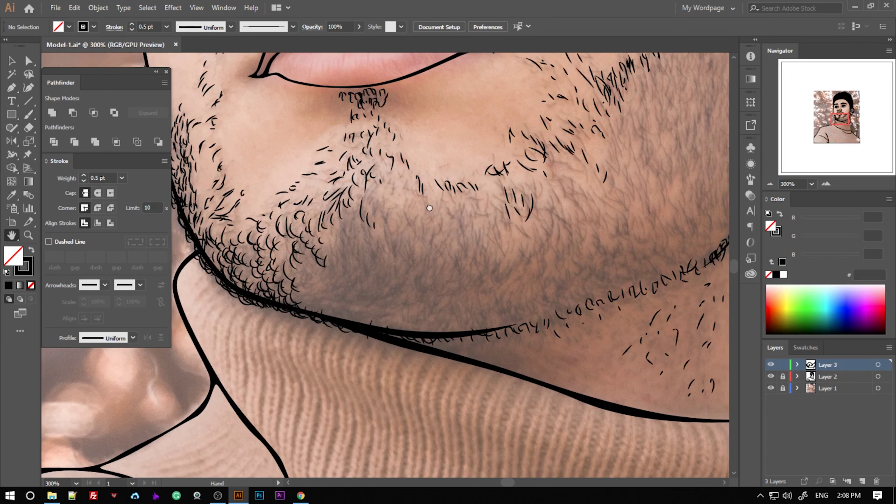
mouse_move(377, 187)
mouse_down()
mouse_move(307, 177)
mouse_move(326, 211)
mouse_up()
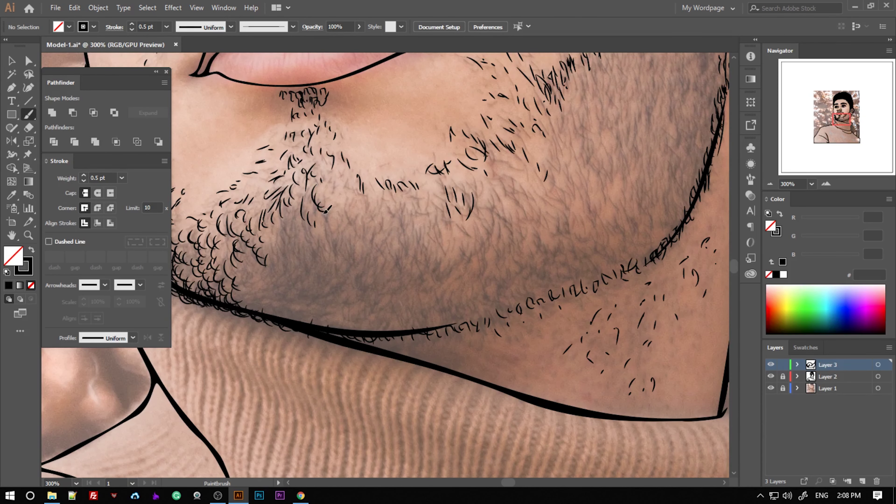
Draw a curved row of six hair strokes across the chin.
drag(369, 238, 371, 250)
drag(376, 241, 378, 254)
drag(382, 244, 386, 258)
drag(388, 250, 393, 266)
drag(394, 256, 396, 276)
drag(399, 274, 391, 286)
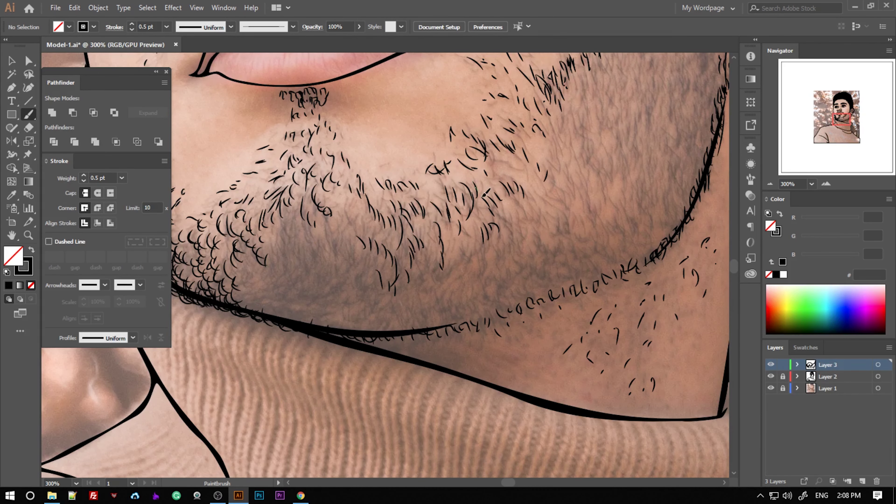
drag(520, 169, 466, 234)
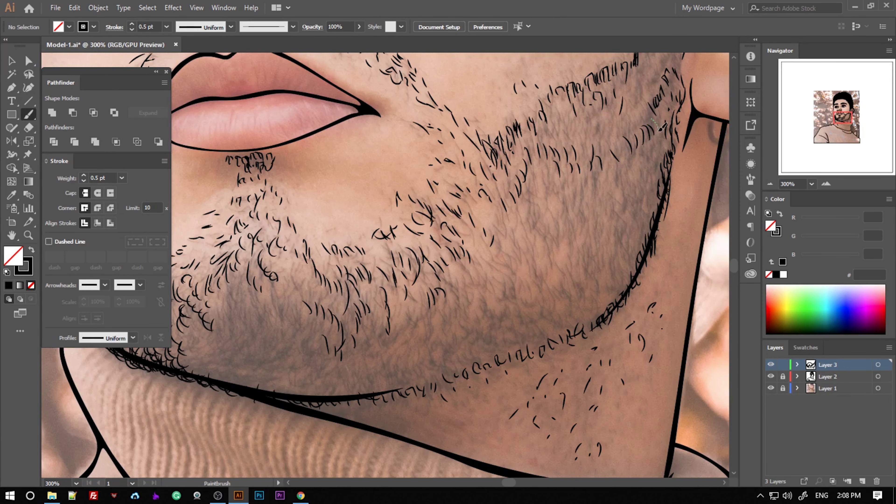
Move a group of beard strokes into place and deselect them.
drag(594, 134, 573, 194)
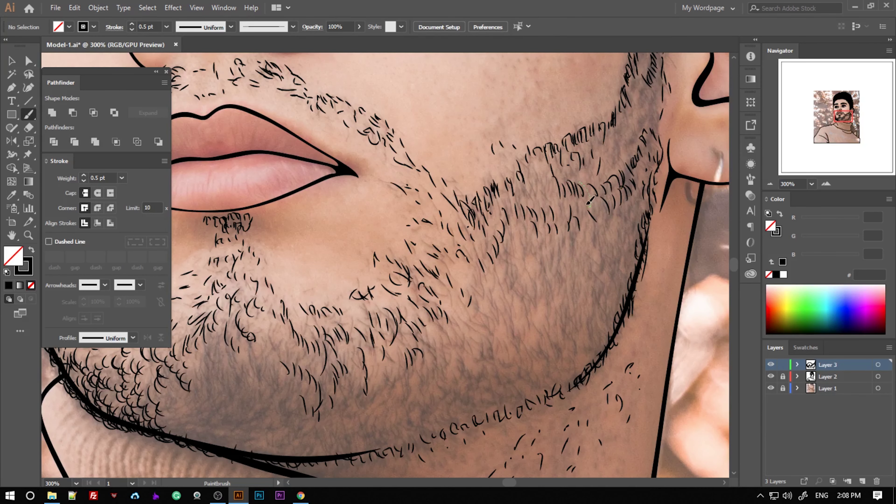
mouse_move(604, 182)
mouse_down()
mouse_move(541, 199)
mouse_move(528, 272)
mouse_move(504, 205)
mouse_up()
key(v)
key(ctrl+shift+a)
key(b)
drag(558, 196, 533, 231)
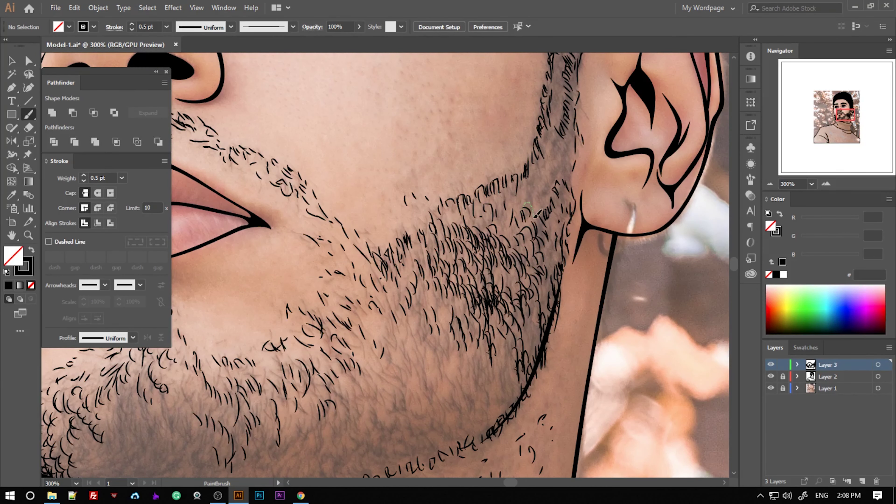
mouse_move(554, 191)
mouse_down()
mouse_move(473, 178)
mouse_move(493, 195)
mouse_up()
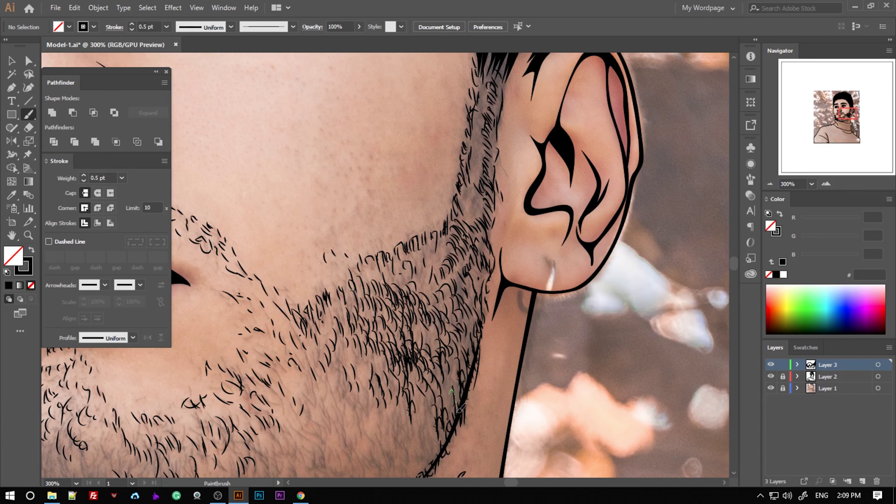
Paint a hair stroke along the jaw and survey the chin and beard sides.
drag(459, 407, 498, 252)
drag(428, 310, 510, 278)
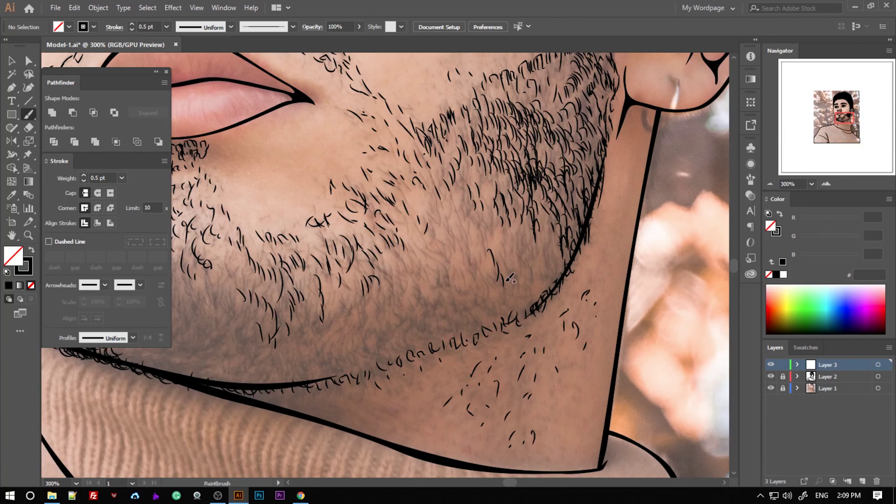
drag(351, 354, 443, 276)
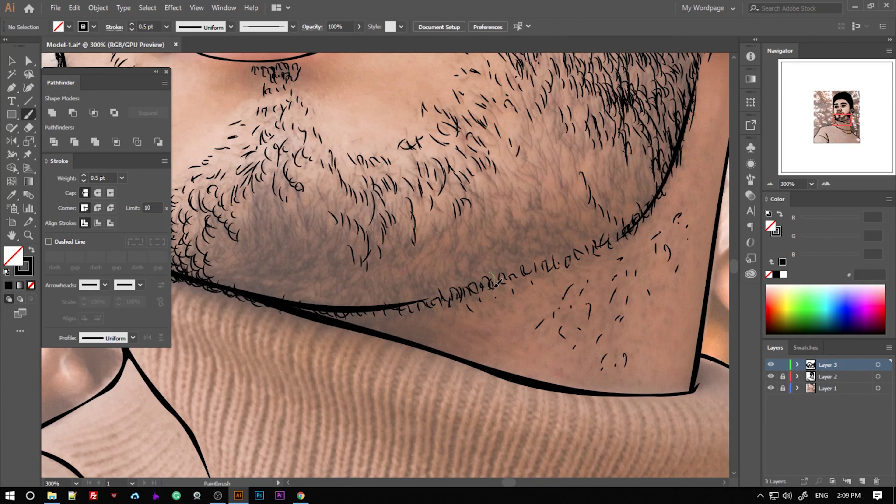
drag(577, 235, 505, 246)
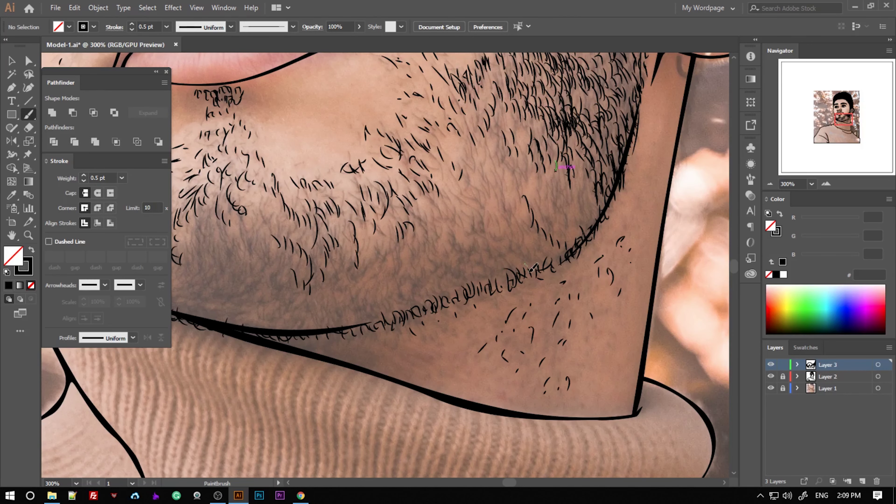
drag(497, 183, 538, 206)
drag(555, 170, 519, 171)
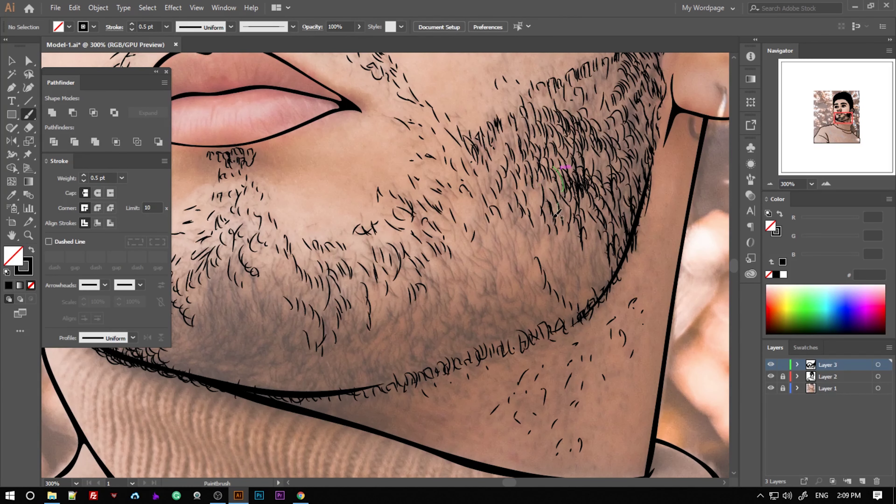
mouse_move(596, 260)
mouse_down()
mouse_move(553, 233)
mouse_move(545, 198)
mouse_up()
Zoom out and hide the background photo layer to view only the line art.
key(ctrl+minus)
key(ctrl+minus)
click(771, 387)
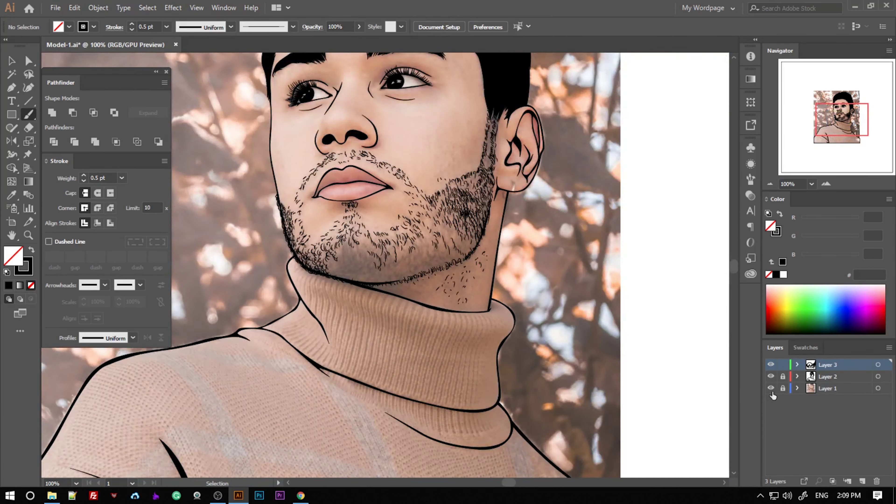
key(ctrl+minus)
key(h)
scroll(327, 346, up, 1)
scroll(327, 345, up, 2)
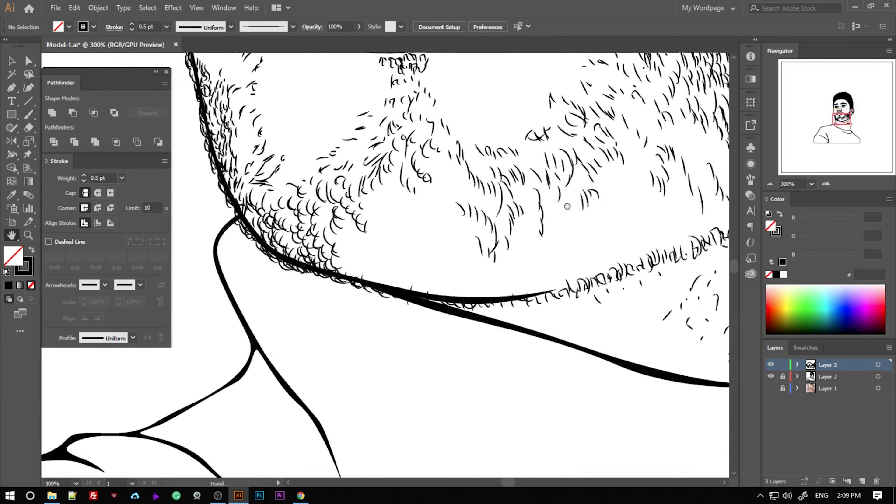
key(b)
Paint curly and short hair strokes across the chin beard and near the jawline.
mouse_move(426, 176)
mouse_down()
mouse_move(367, 261)
mouse_move(339, 277)
mouse_up()
drag(368, 234, 373, 272)
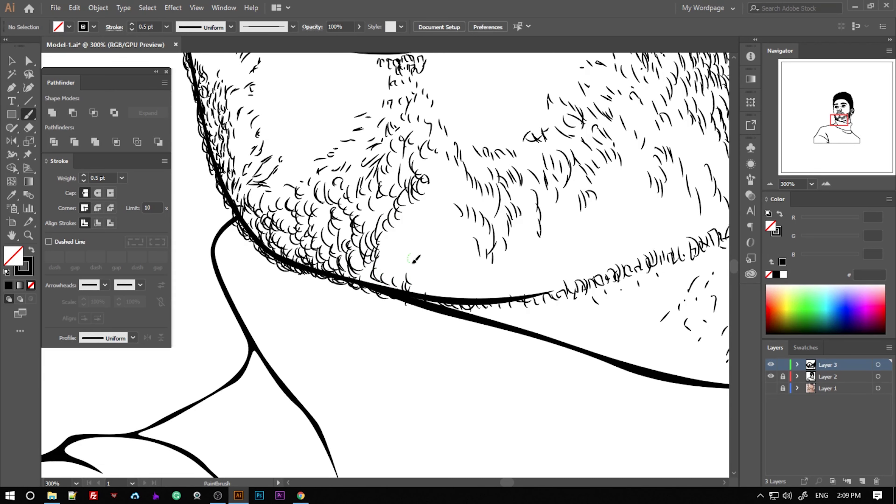
drag(416, 203, 415, 235)
drag(432, 203, 435, 224)
drag(445, 174, 452, 212)
drag(434, 161, 436, 187)
mouse_move(407, 218)
mouse_down()
mouse_move(402, 269)
mouse_move(425, 293)
mouse_up()
mouse_move(458, 267)
mouse_down()
mouse_move(454, 291)
mouse_move(472, 300)
mouse_up()
drag(434, 274, 428, 296)
drag(521, 230, 448, 277)
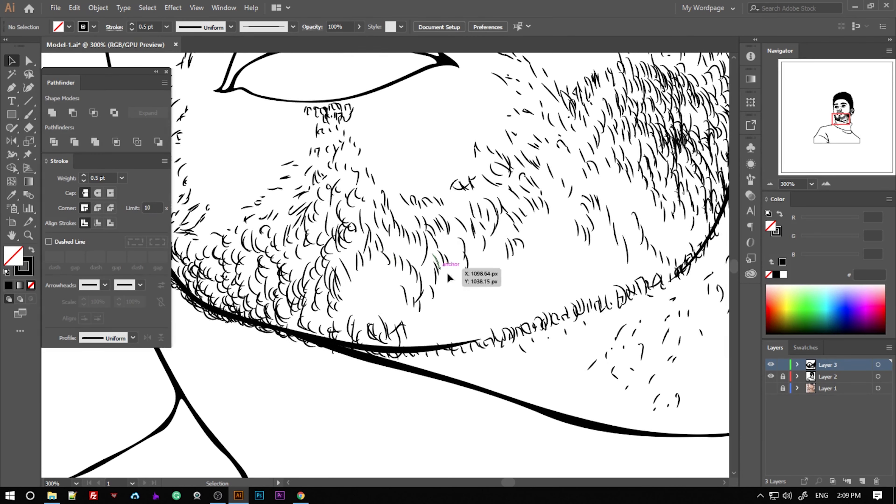
Alt-drag copies of beard stroke patches into sparse areas to thicken the beard.
drag(472, 319, 380, 210)
drag(499, 316, 374, 212)
mouse_move(376, 248)
mouse_down()
mouse_move(369, 228)
mouse_move(366, 251)
mouse_move(481, 270)
mouse_move(545, 195)
mouse_up()
key(ctrl+shift+a)
key(space)
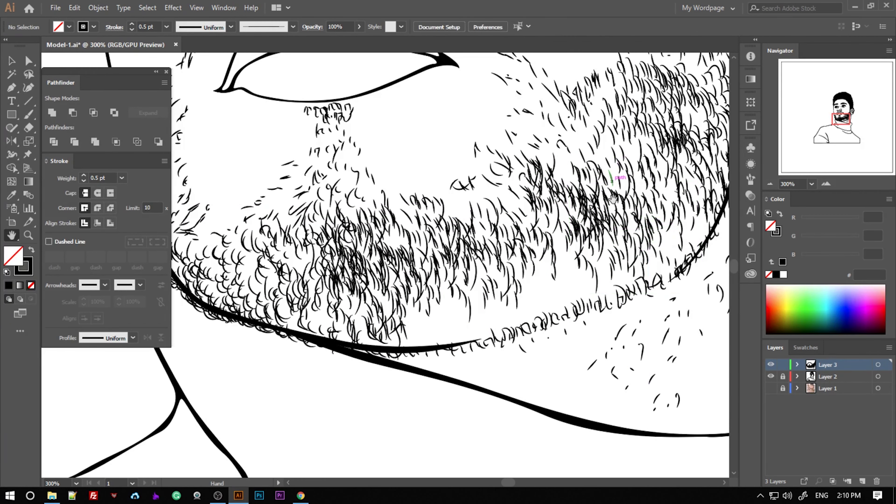
drag(613, 199, 613, 130)
drag(412, 198, 522, 252)
drag(465, 226, 476, 230)
click(512, 241)
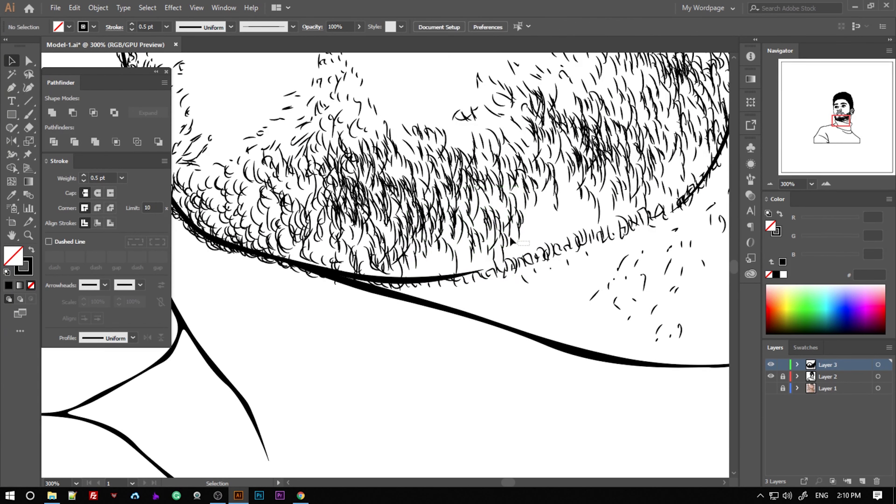
key(b)
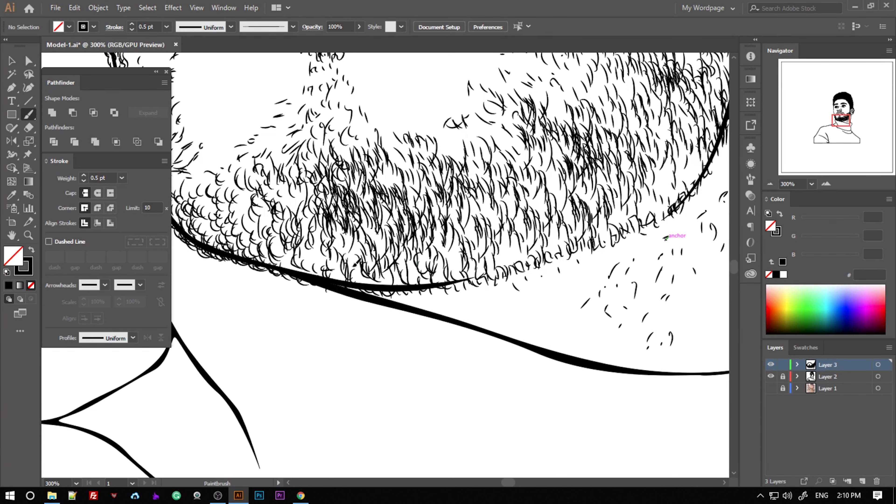
key(ctrl+1)
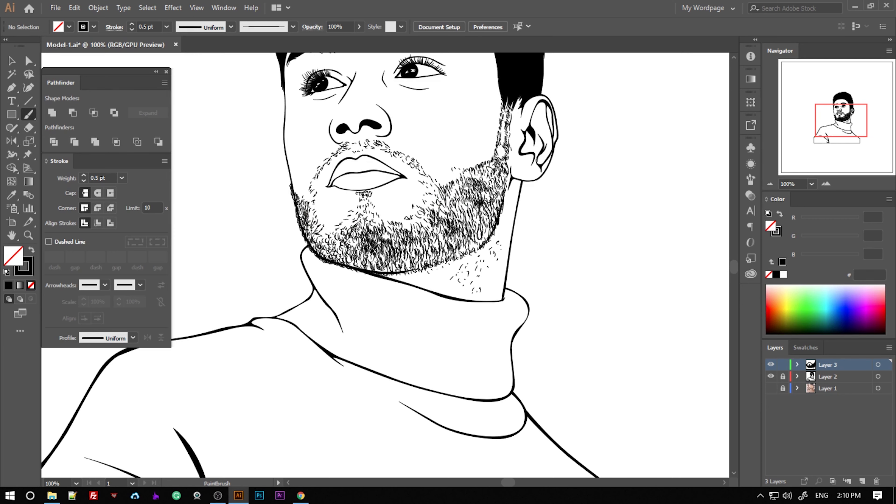
Set the stroke weight to 1 pt and paint hairs at the top of the sideburn.
drag(505, 122, 508, 101)
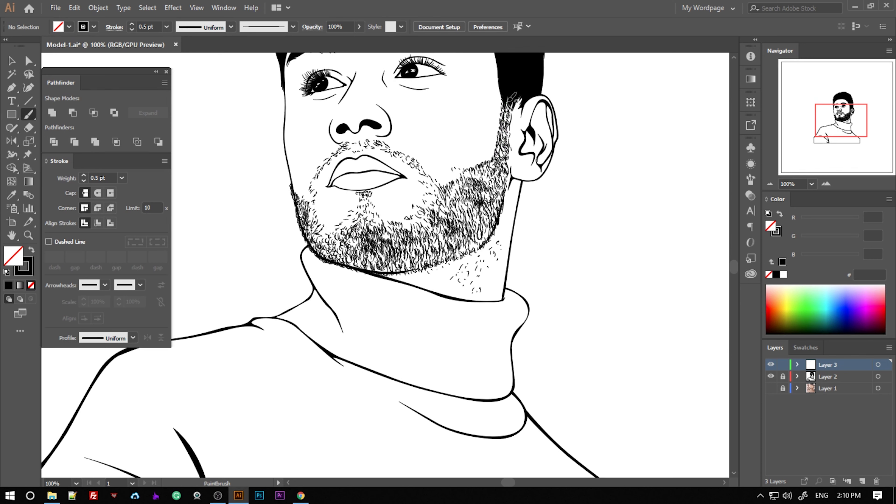
click(67, 178)
text(1)
key(Return)
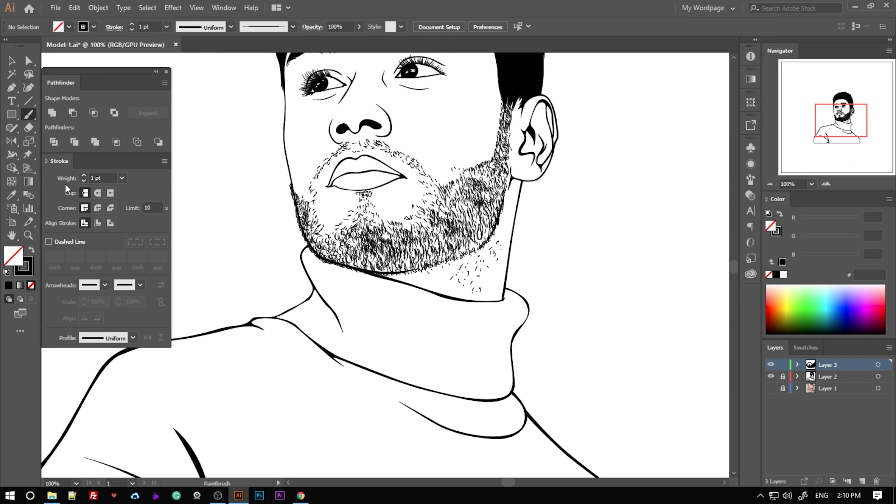
drag(506, 121, 512, 100)
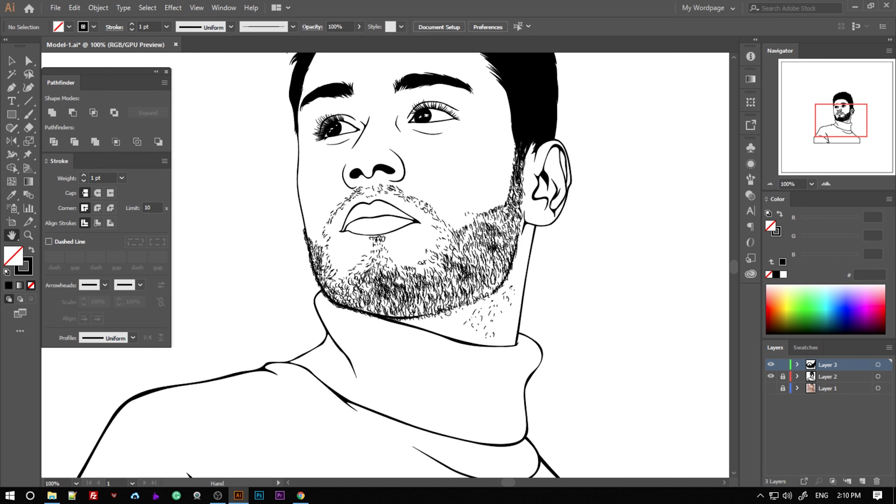
Add 1 pt hairs along the lower beard edge on both sides.
scroll(508, 290, down, 3)
scroll(486, 248, up, 3)
scroll(464, 207, up, 2)
drag(426, 260, 445, 249)
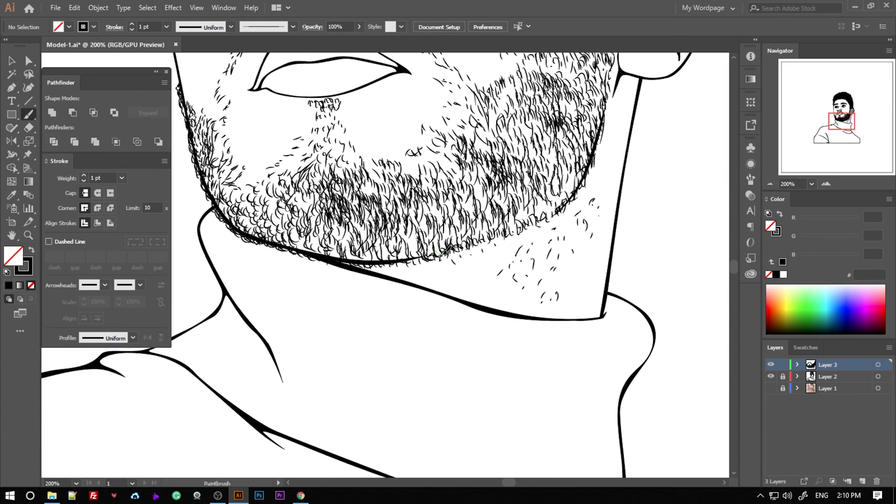
drag(523, 219, 572, 202)
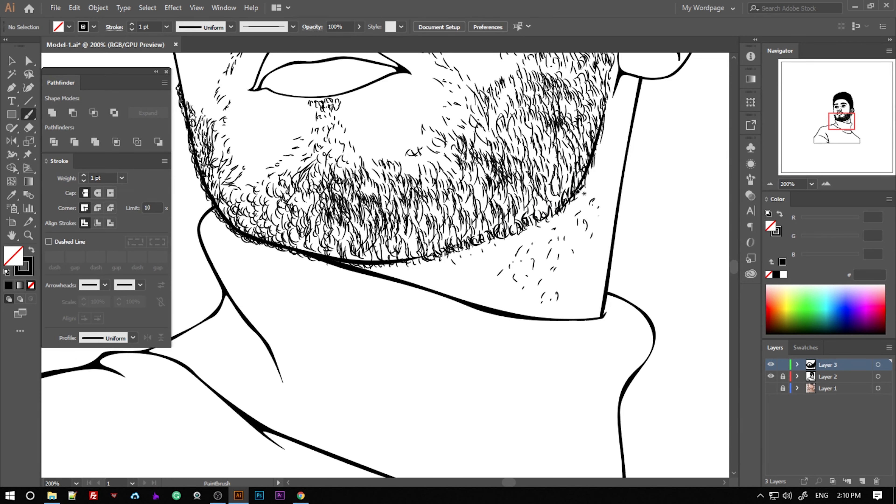
scroll(583, 194, left, 2)
scroll(501, 244, left, 3)
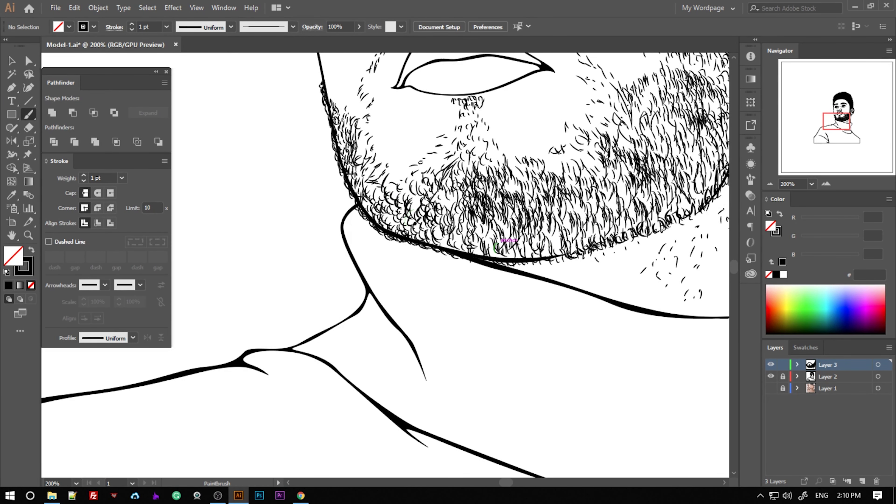
drag(367, 175, 379, 222)
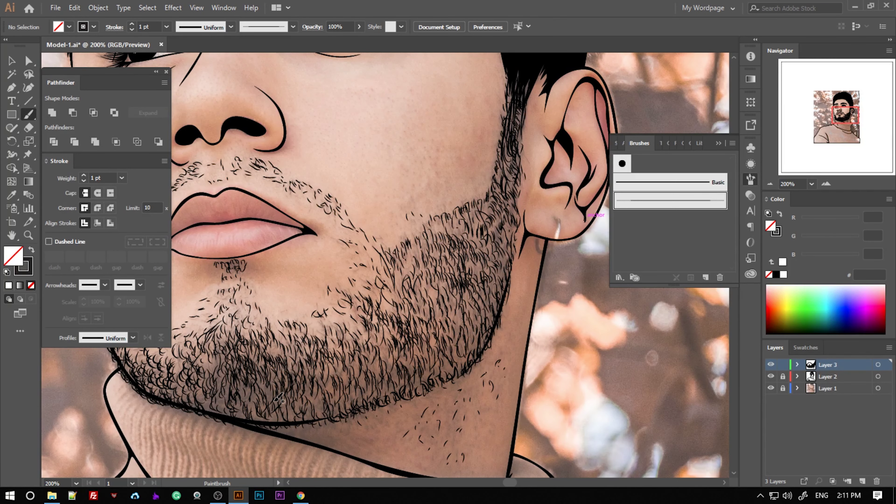
Add a short hair under the chin, restore the 0.5 pt weight, and fit the view.
mouse_move(278, 399)
mouse_down()
mouse_move(407, 319)
mouse_move(381, 327)
mouse_up()
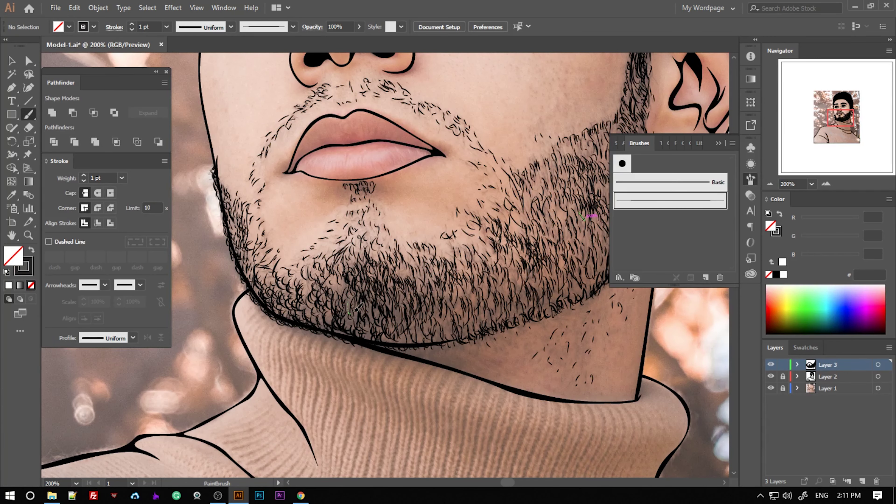
mouse_move(468, 339)
mouse_down()
mouse_move(419, 280)
mouse_move(396, 292)
mouse_up()
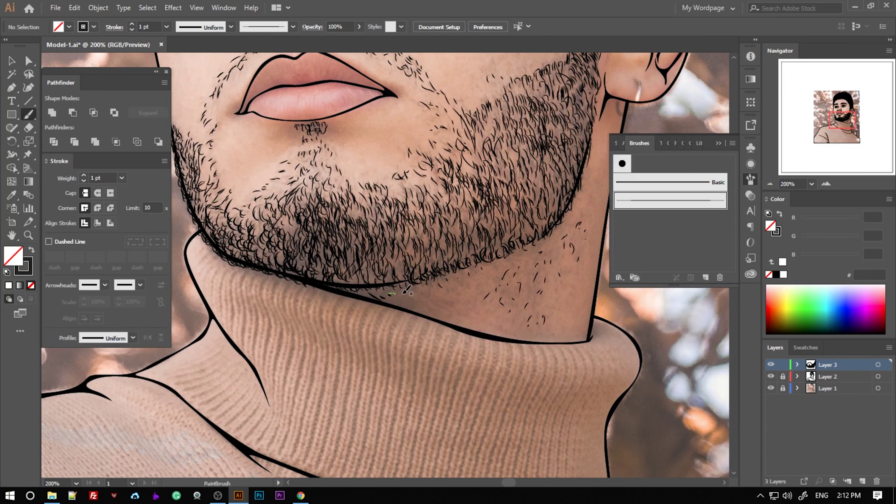
ctrl+click(519, 296)
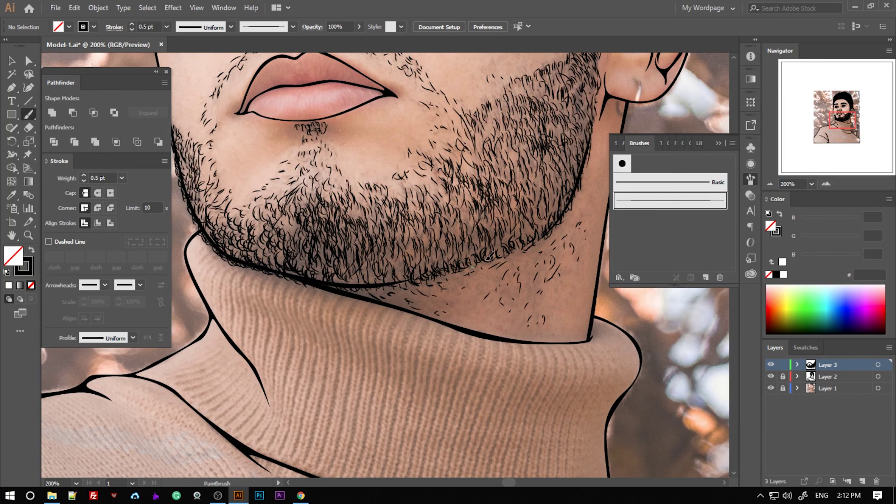
key(ctrl+0)
Select all beard strokes and expand them into filled shapes.
key(v)
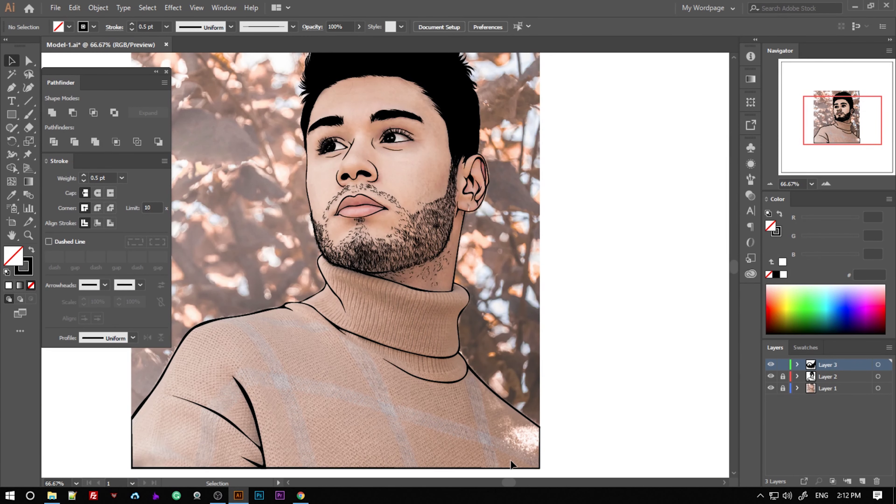
key(ctrl+a)
click(98, 7)
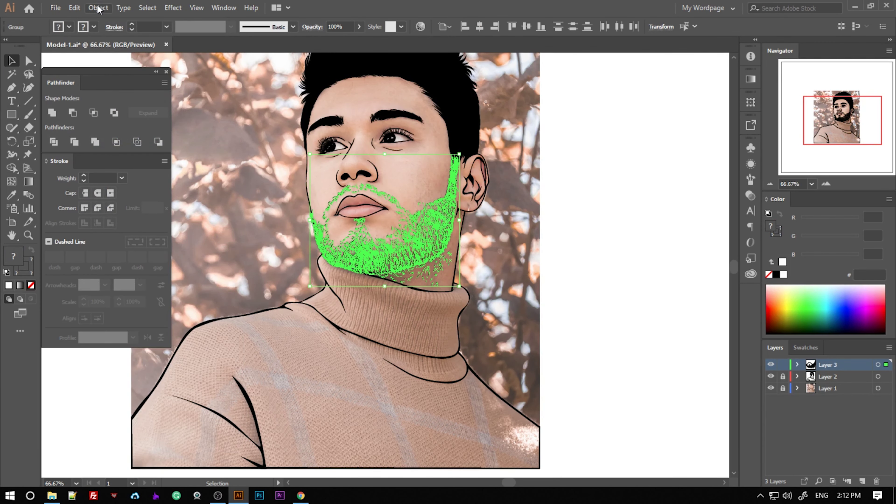
click(98, 7)
click(117, 127)
click(418, 312)
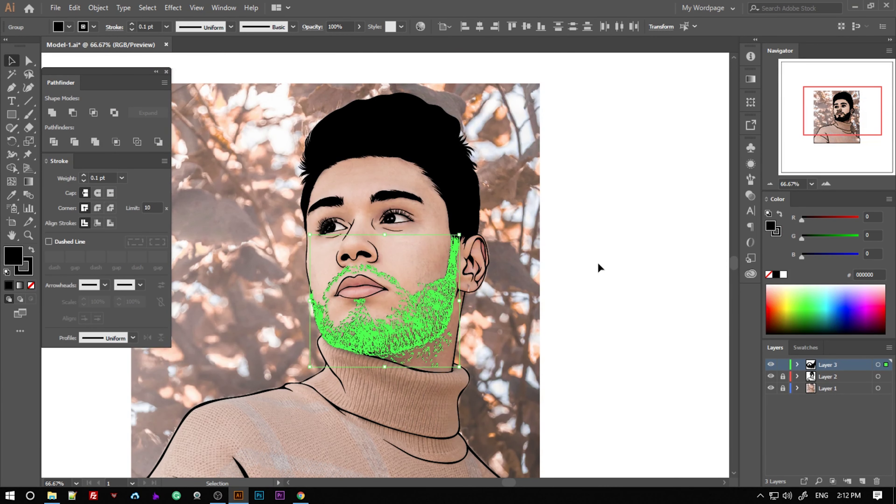
click(269, 166)
click(370, 282)
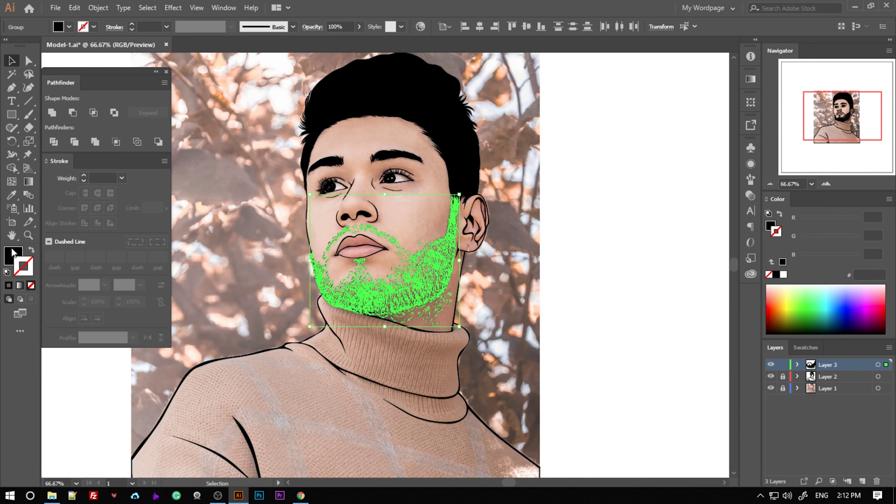
Apply the black colour to the beard group with the Eyedropper.
key(i)
scroll(440, 134, up, 1)
click(440, 134)
scroll(440, 134, down, 2)
Hide the background photo, clear the selection, and save Model-1.ai.
click(771, 388)
key(v)
click(590, 319)
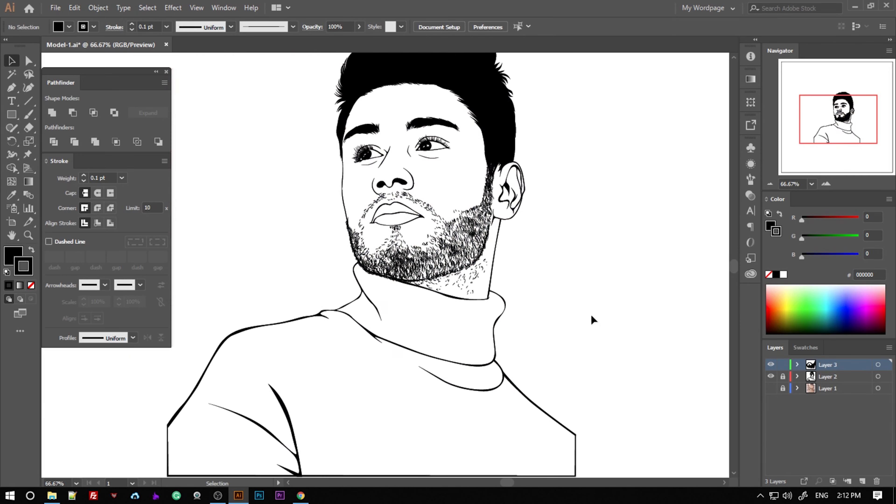
key(ctrl+s)
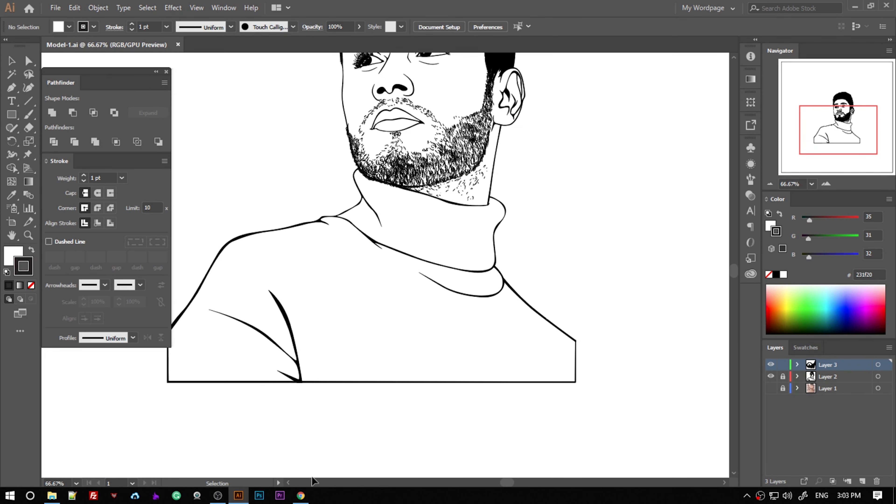
Search Google Images in a new Chrome tab for 'skin color' and browse the results.
click(301, 495)
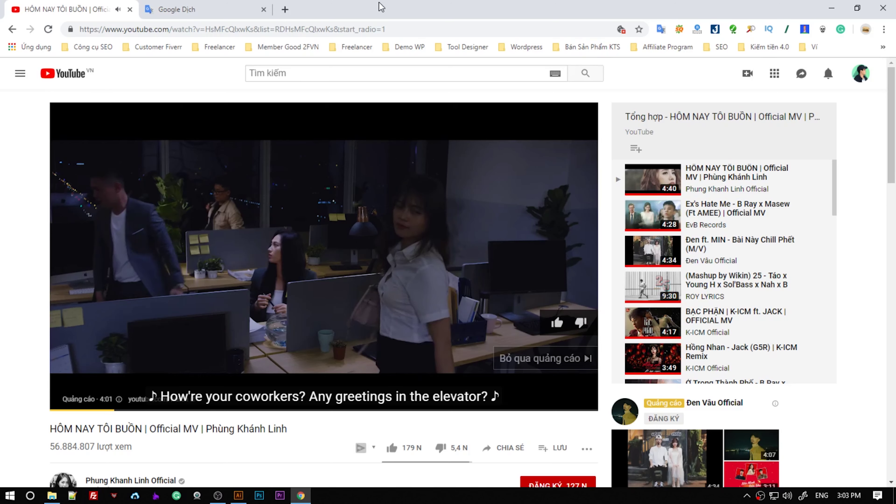
key(ctrl+t)
text(skin color)
key(Return)
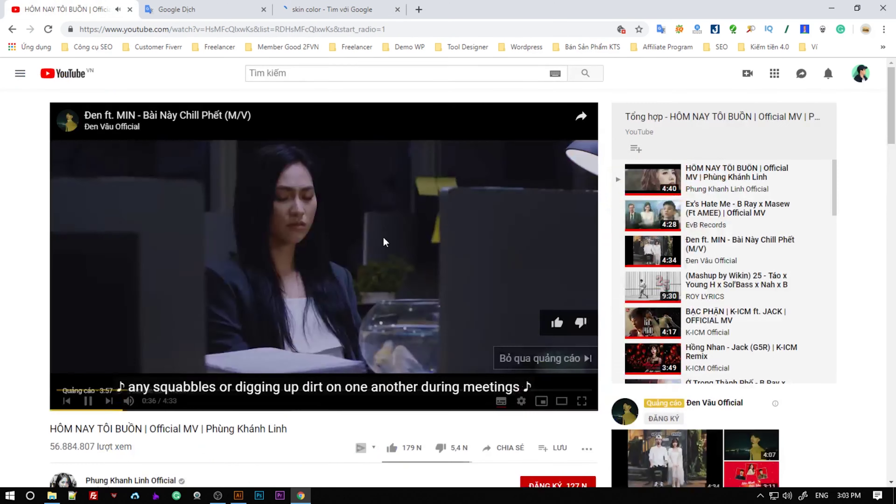
scroll(631, 320, down, 3)
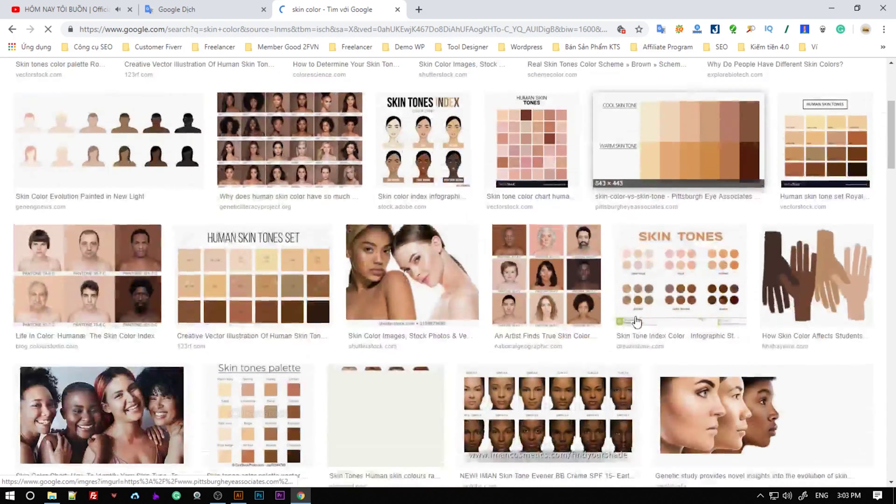
scroll(632, 320, down, 5)
scroll(607, 310, down, 5)
scroll(597, 308, down, 5)
scroll(596, 308, up, 5)
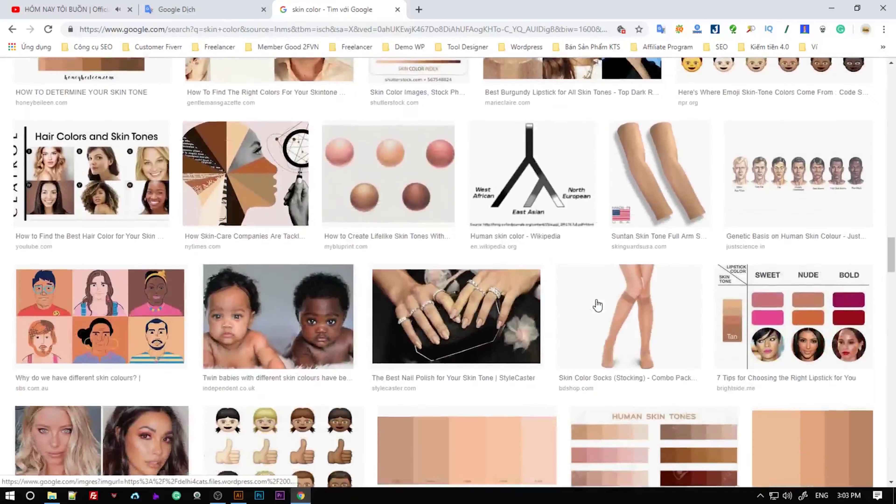
scroll(564, 314, up, 5)
scroll(494, 328, up, 5)
scroll(438, 338, up, 5)
scroll(438, 338, up, 5)
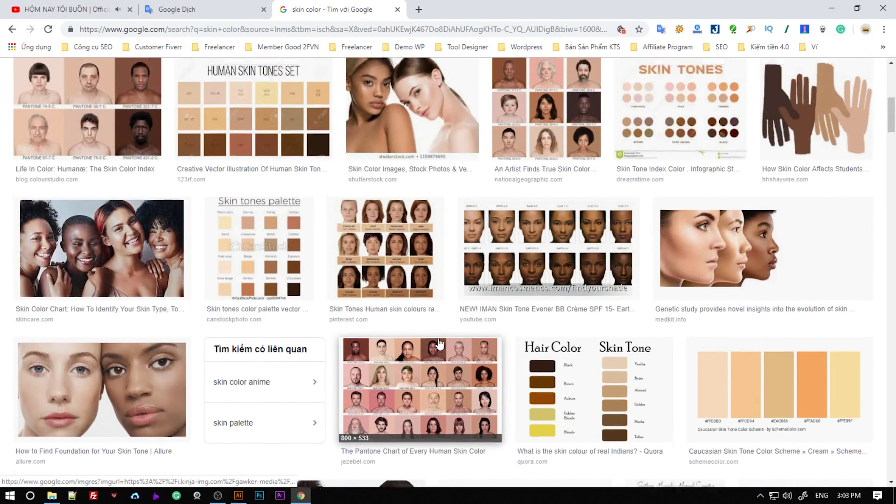
scroll(452, 328, up, 5)
scroll(466, 314, up, 3)
scroll(482, 301, down, 2)
scroll(480, 297, down, 3)
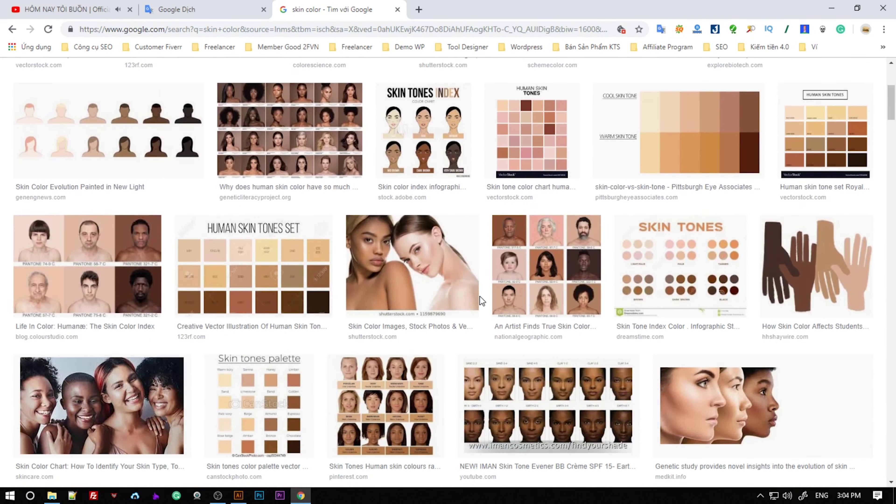
scroll(480, 297, down, 5)
scroll(480, 297, down, 5)
scroll(480, 298, down, 5)
scroll(480, 298, down, 5)
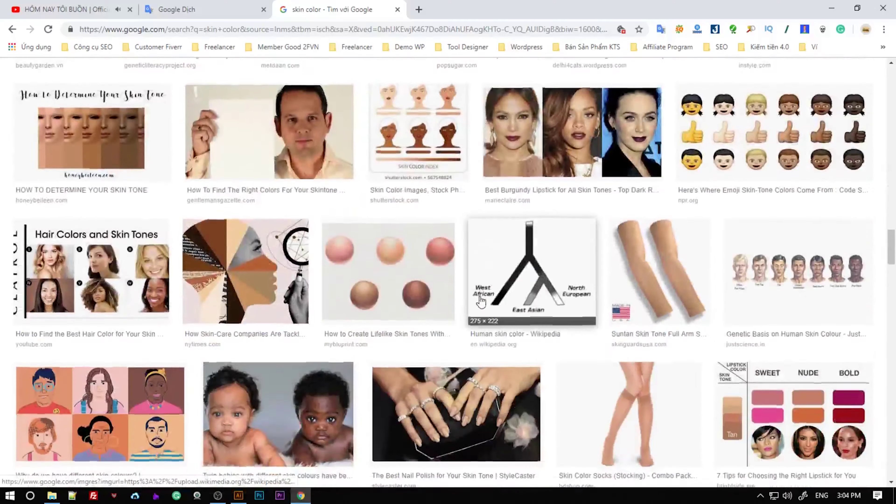
scroll(481, 298, down, 5)
Copy the Human Skin Tones chart image and add a new layer in Illustrator.
click(635, 131)
right_click(344, 306)
click(415, 218)
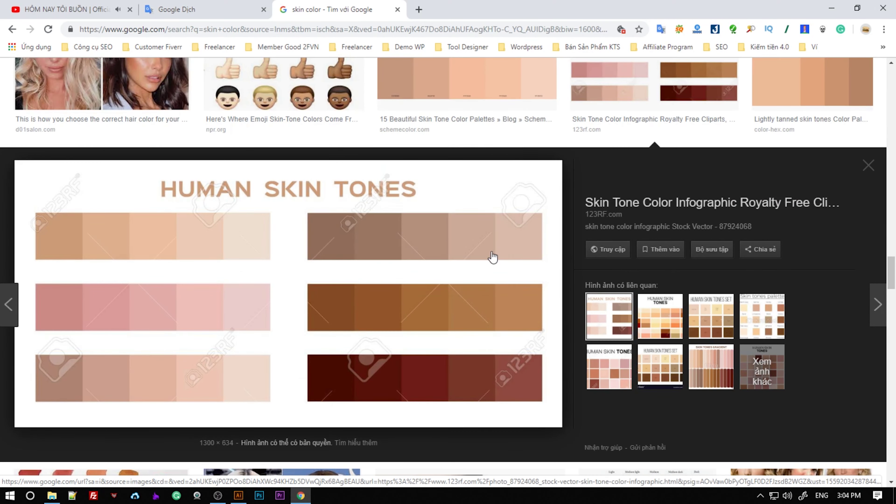
key(alt+Tab)
click(828, 376)
Move the new layer below Layer 2 and rename it 'Skin Color'.
drag(830, 378, 830, 391)
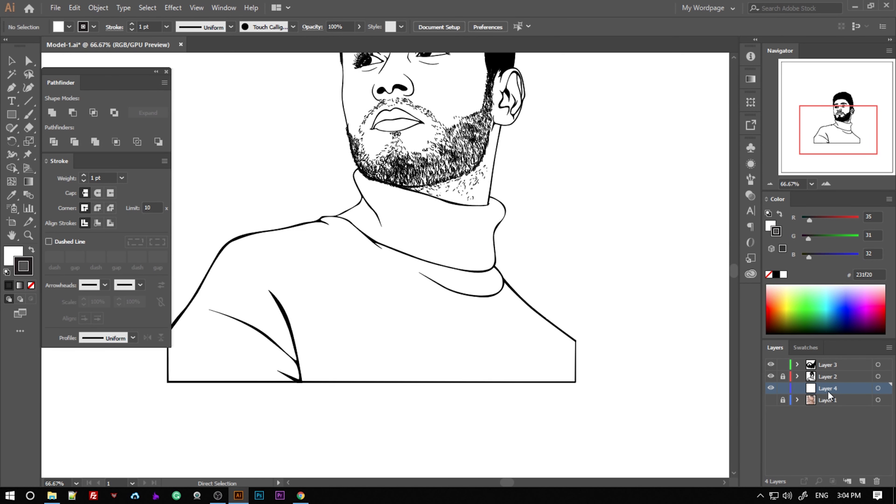
double_click(828, 388)
text(Skin Color)
key(Return)
Paste the skin tones chart, show the photo layer, and place the chart beside the artboard.
key(ctrl+v)
key(ctrl+minus)
key(ctrl+minus)
click(770, 400)
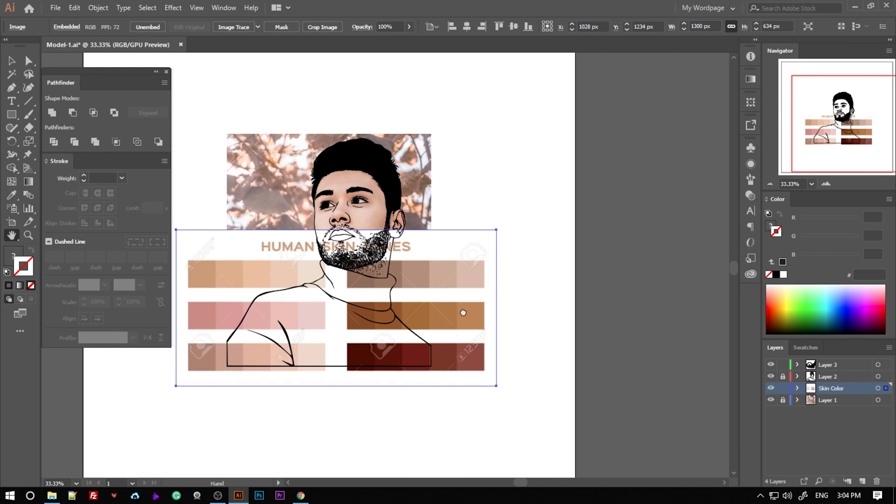
drag(321, 265, 580, 261)
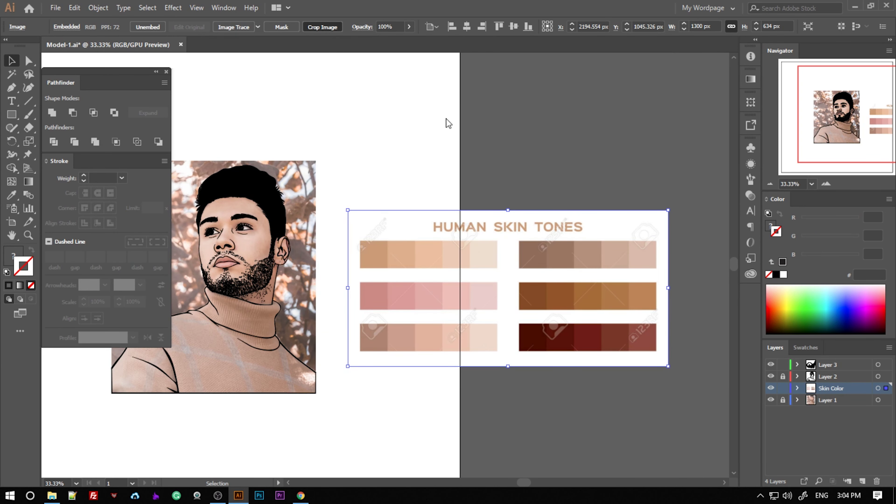
Crop the chart down to its bottom-left row of swatches.
click(322, 27)
drag(347, 288, 356, 290)
mouse_move(667, 288)
mouse_down()
mouse_move(493, 316)
mouse_move(500, 316)
mouse_up()
drag(455, 210, 455, 318)
drag(437, 366, 436, 353)
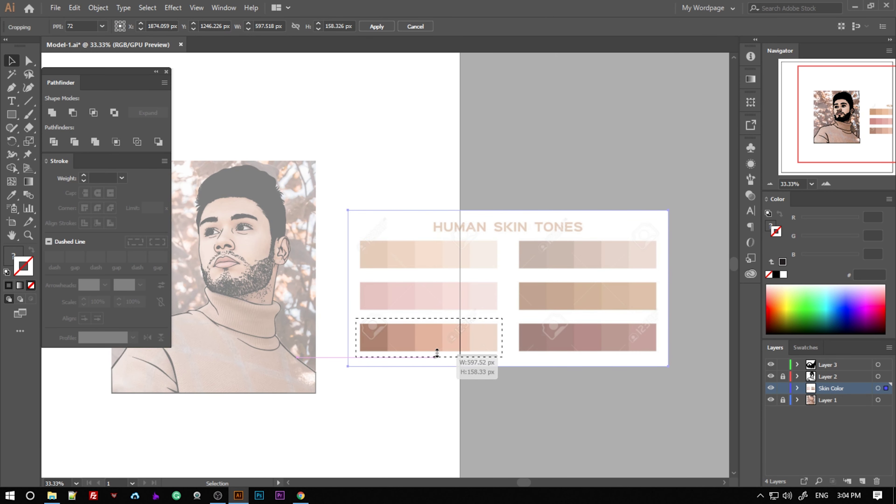
key(Return)
Rotate the swatch strip 90° beside the portrait, then unlock Layer 2.
right_click(465, 339)
click(598, 347)
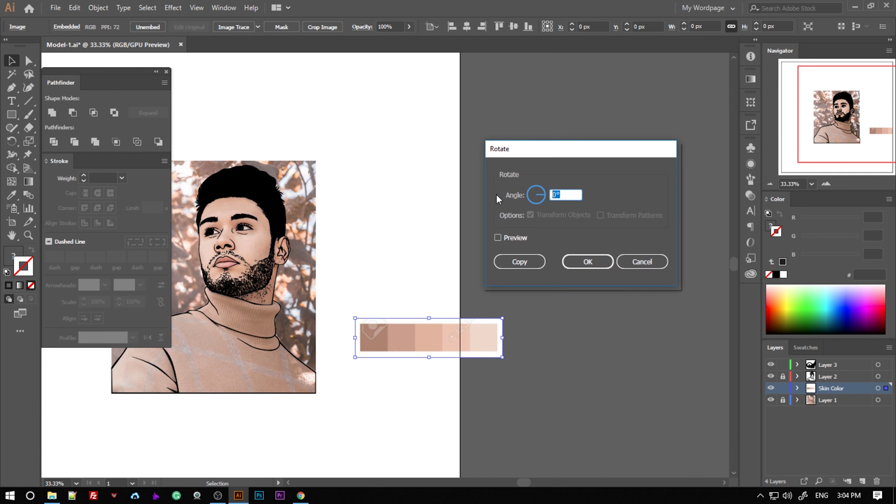
text(90)
key(Return)
drag(423, 334, 364, 174)
click(514, 324)
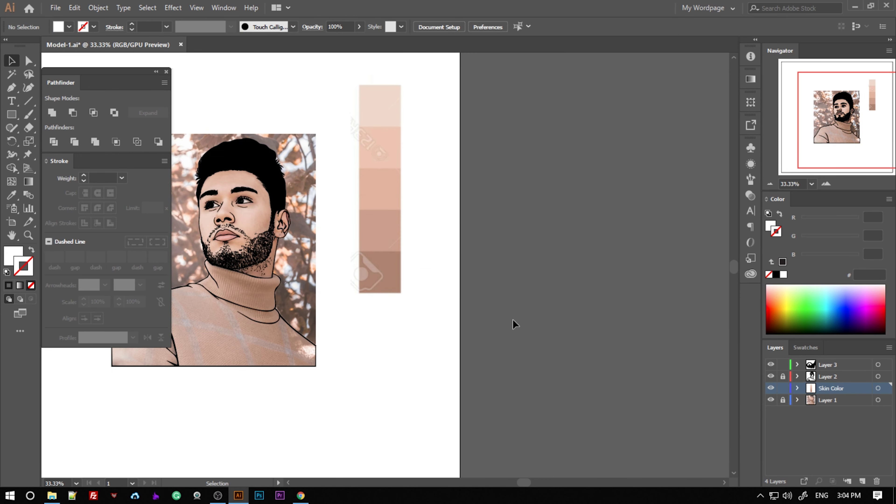
drag(515, 324, 721, 359)
click(782, 376)
Delete Layer 2 and set the line art's stroke to None.
drag(544, 437, 224, 84)
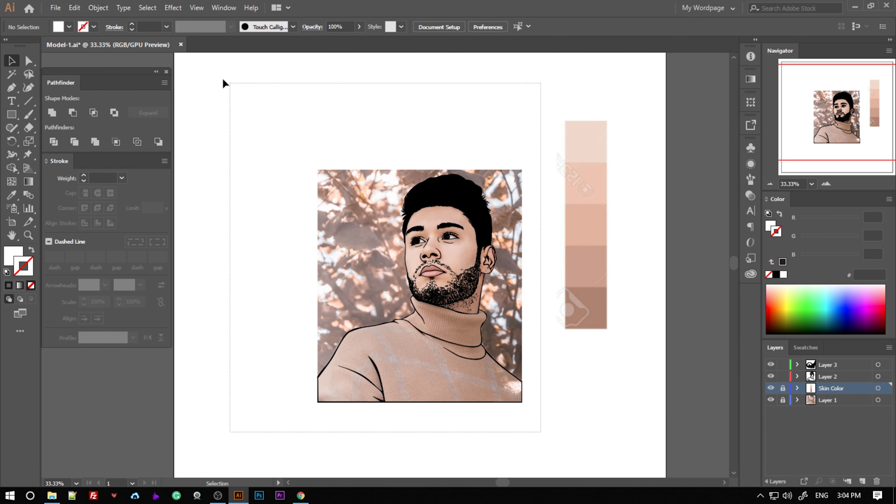
click(825, 376)
drag(825, 377, 876, 481)
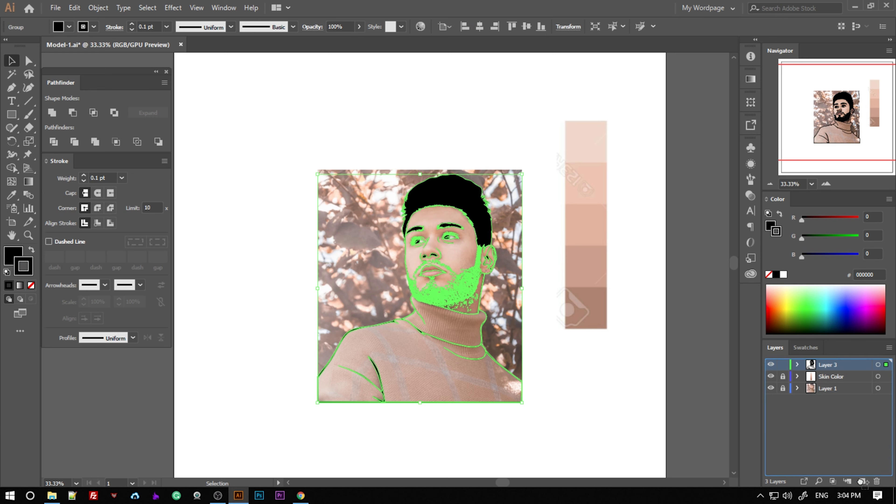
click(31, 285)
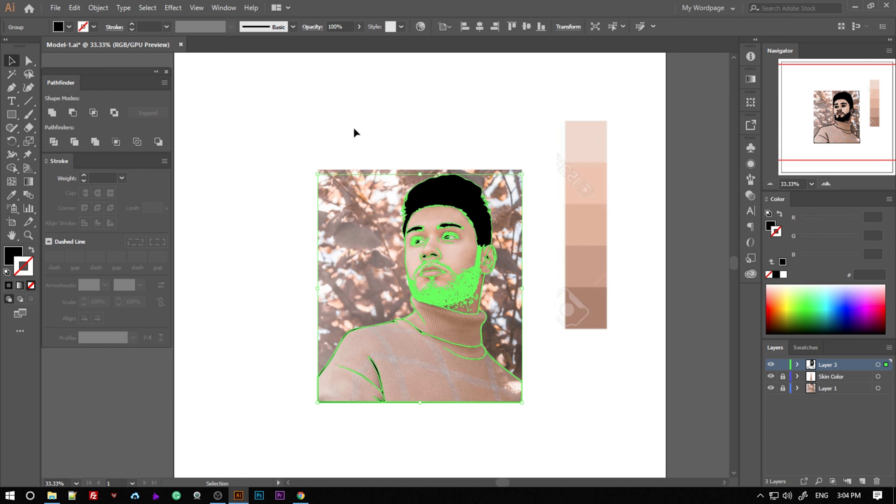
click(532, 431)
Duplicate the line-art layer as 'Line' and rename Layer 3 to 'Color'.
click(861, 481)
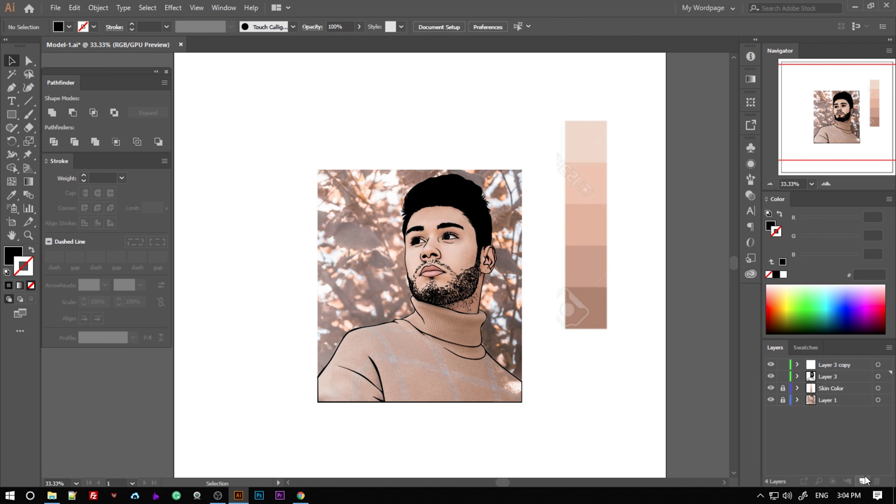
double_click(827, 364)
text(Line)
key(Return)
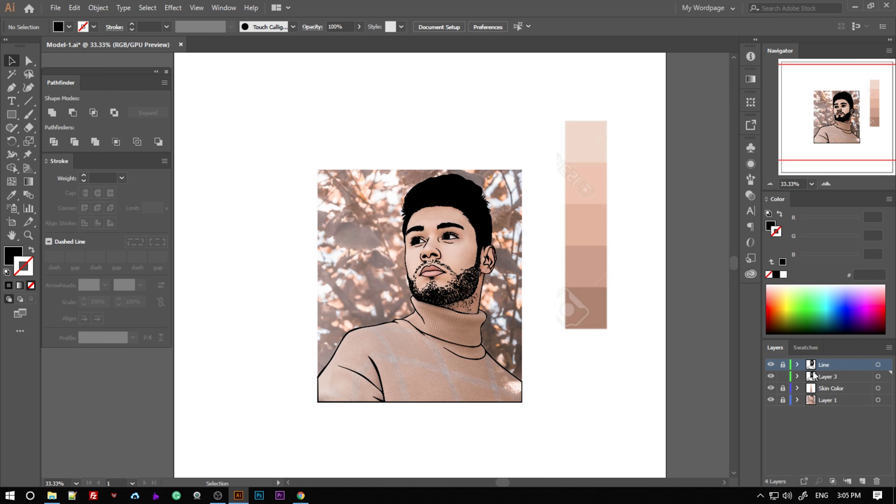
double_click(827, 376)
text(Color)
key(Return)
Draw a rectangle over the whole portrait filled with a light skin tone from the strip.
mouse_move(287, 142)
mouse_down()
mouse_move(290, 124)
mouse_move(542, 424)
mouse_up()
key(m)
key(i)
click(595, 222)
key(v)
drag(672, 236, 338, 139)
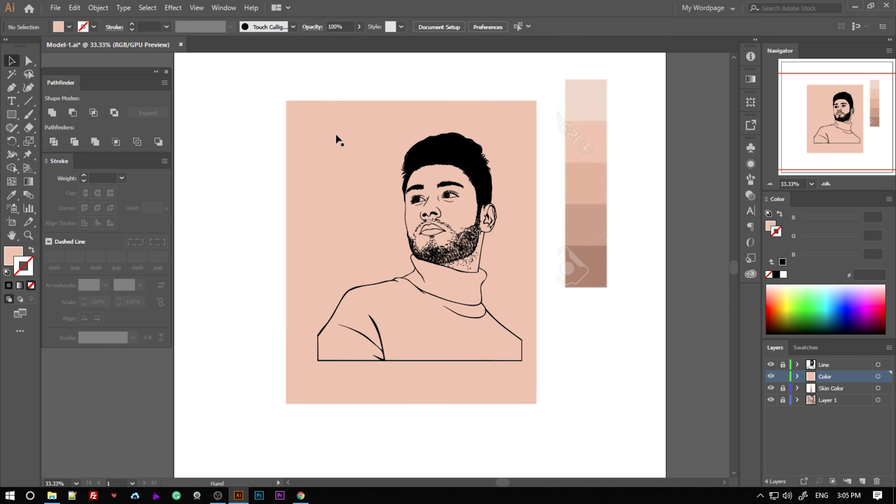
click(337, 139)
Send the rectangle behind the line art and select both together.
right_click(526, 157)
click(650, 368)
right_click(543, 299)
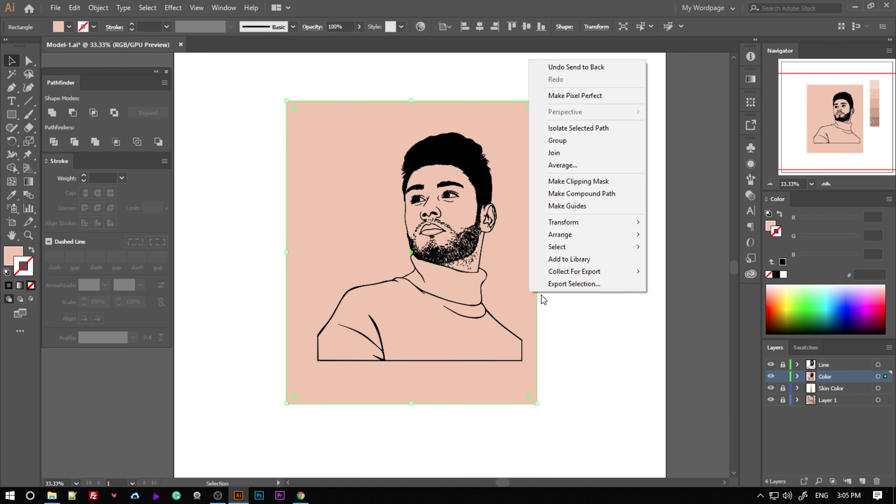
click(544, 423)
drag(553, 434, 269, 122)
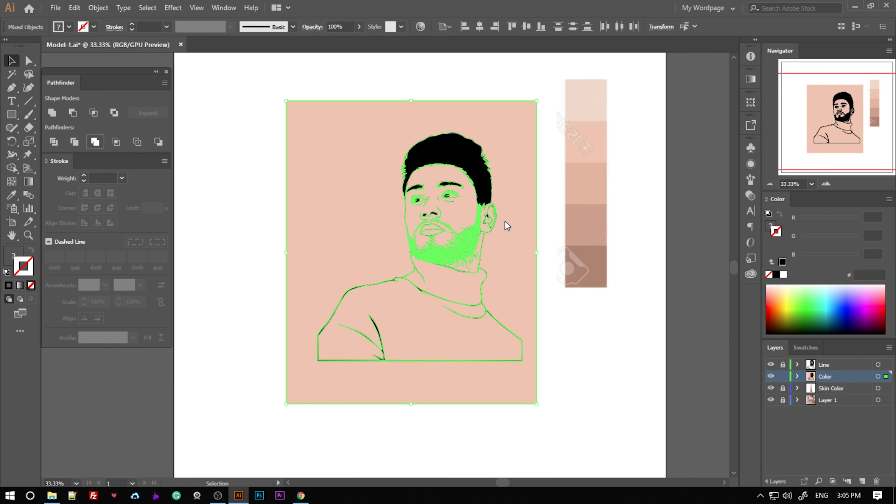
Trim the skin fill to the figure's outline, hide the photo and Line layers, and expand Color.
right_click(488, 222)
click(550, 290)
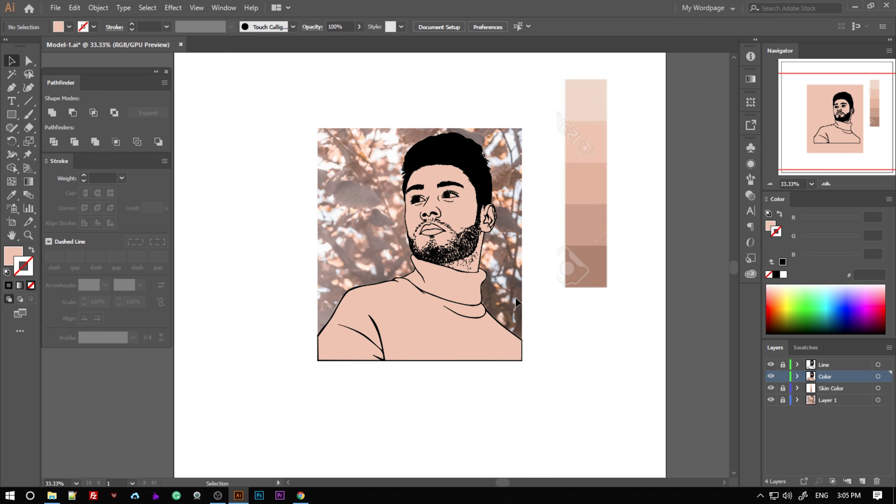
key(ctrl+plus)
click(770, 399)
click(770, 364)
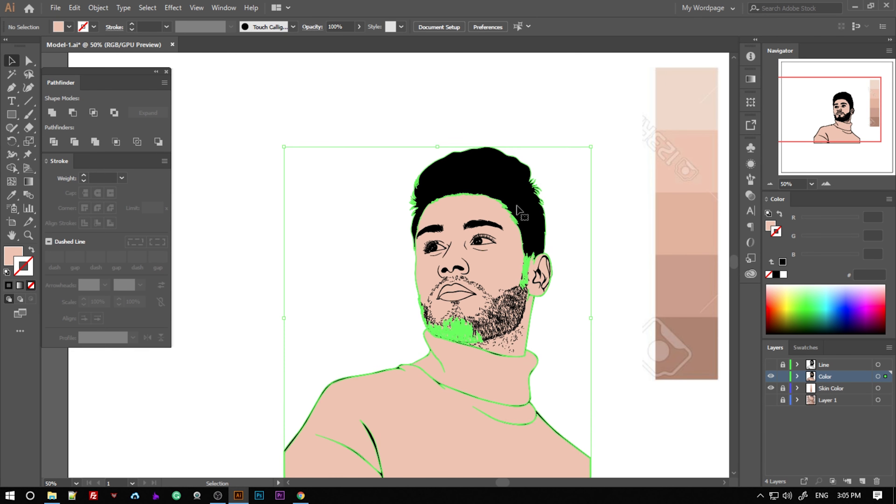
scroll(582, 247, down, 3)
key(ctrl+plus)
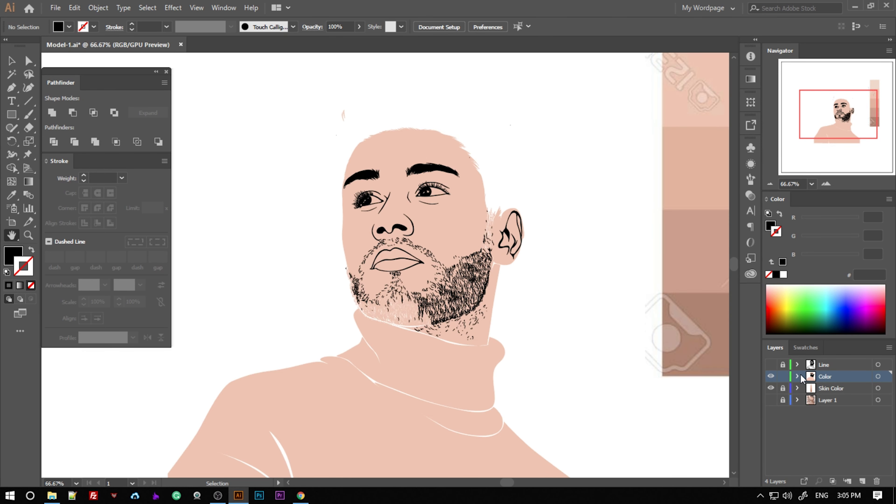
click(797, 376)
scroll(853, 399, down, 3)
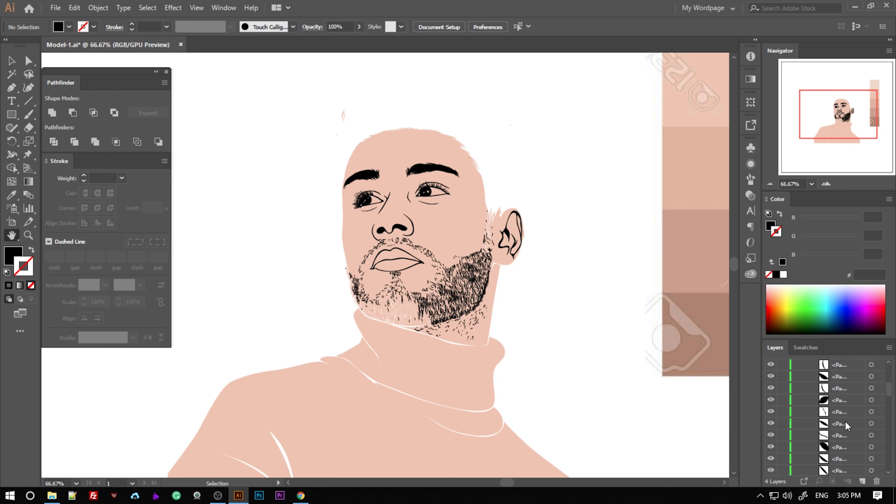
Delete the beard paths from the Color layer in two batches of six and seven.
shift+click(844, 424)
key(Delete)
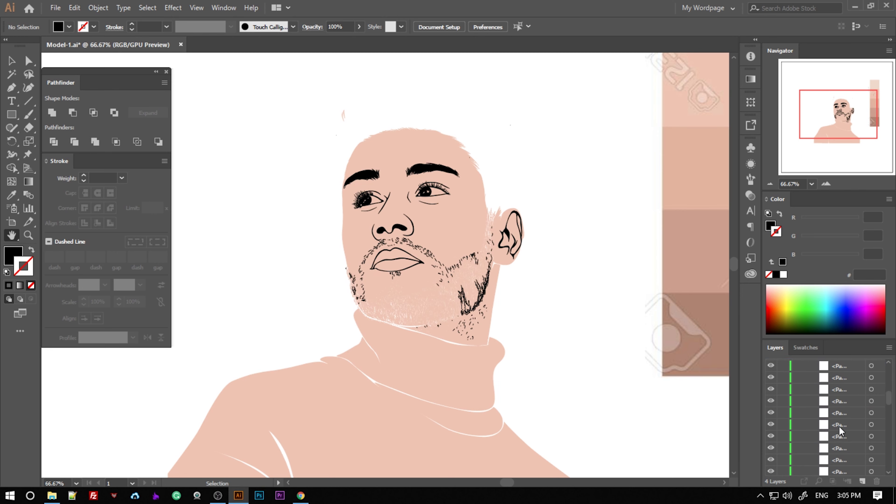
scroll(842, 392, up, 1)
click(841, 388)
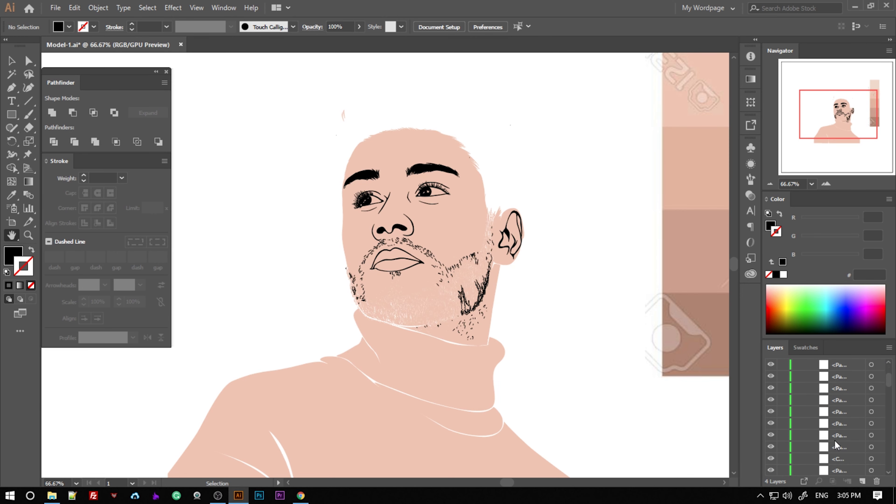
scroll(841, 389, down, 2)
shift+click(838, 420)
key(Delete)
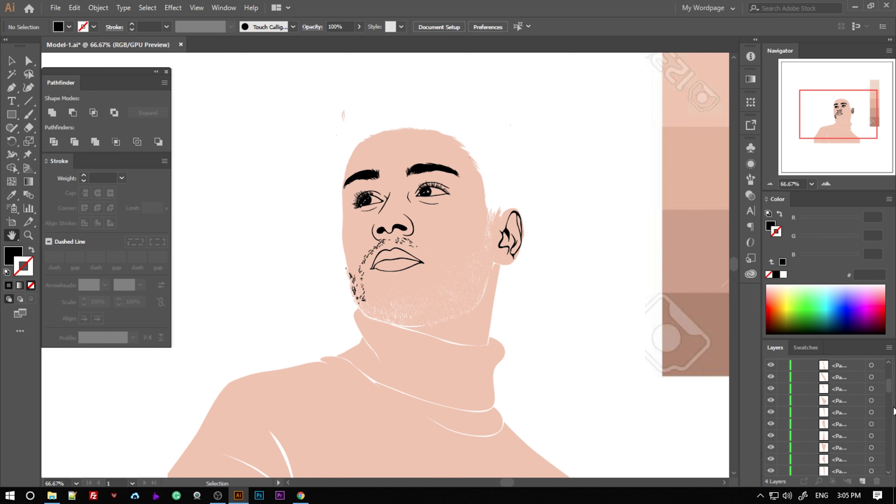
Delete the remaining black line paths and show the Line layer again.
click(836, 447)
shift+click(839, 388)
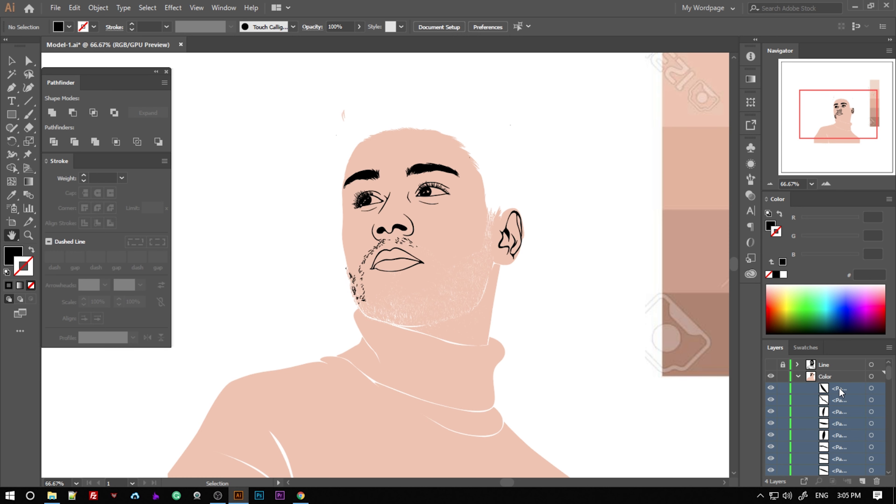
key(Delete)
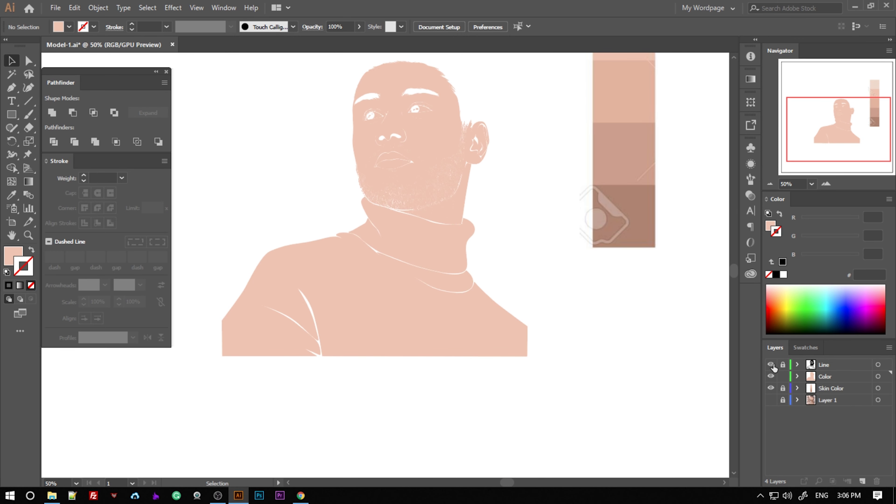
click(770, 364)
scroll(490, 280, up, 3)
Fill the eye highlight shapes and the eye-corner triangle with white.
scroll(472, 314, up, 6)
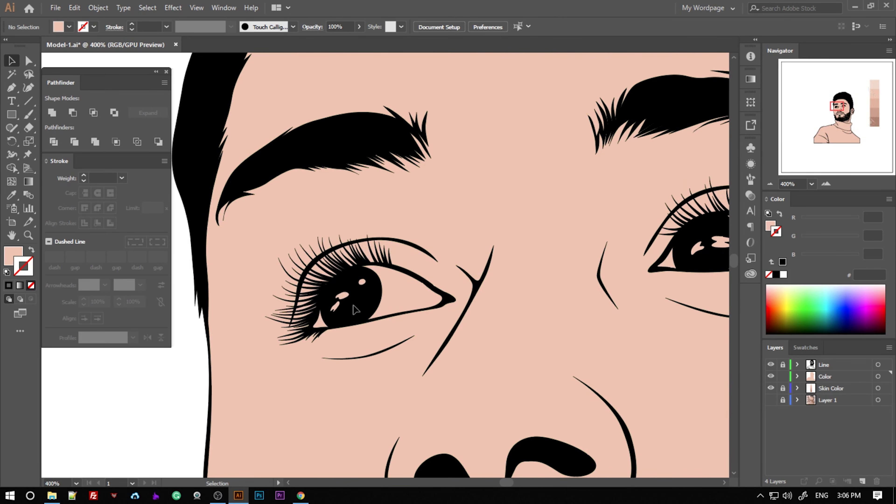
click(335, 305)
scroll(365, 288, right, 5)
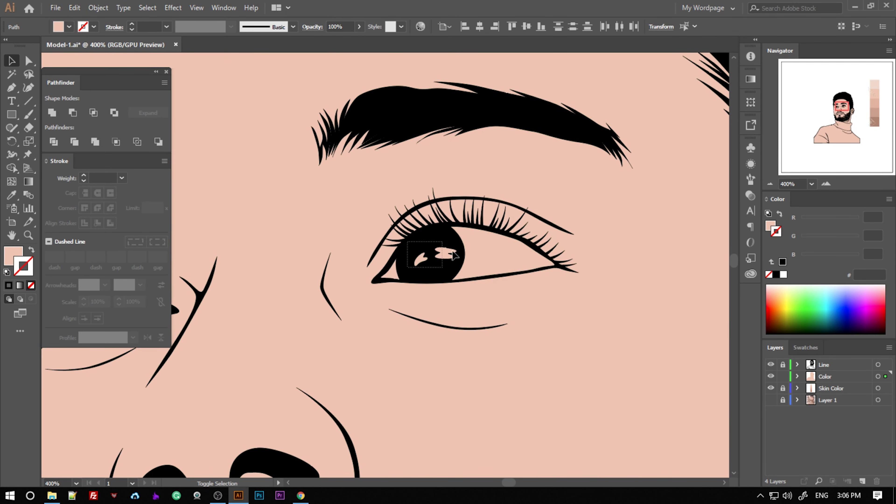
double_click(13, 255)
click(578, 177)
click(463, 143)
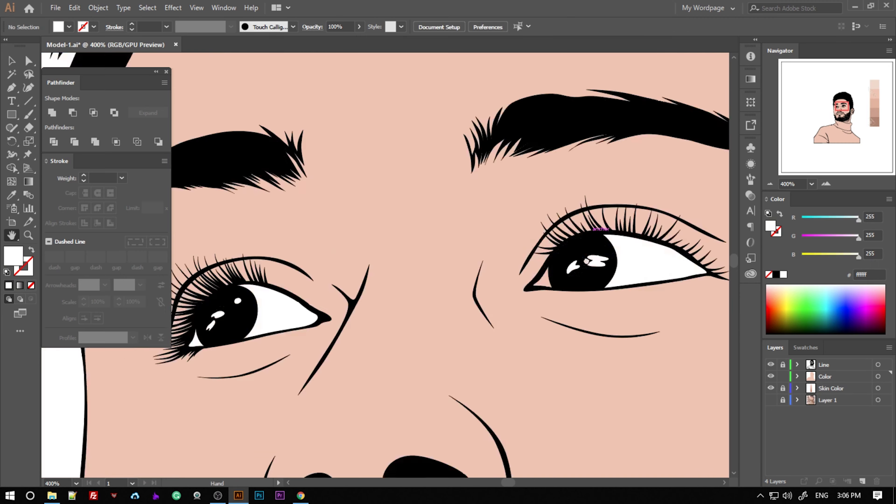
scroll(513, 256, up, 3)
scroll(522, 264, down, 1)
click(372, 268)
scroll(472, 280, up, 4)
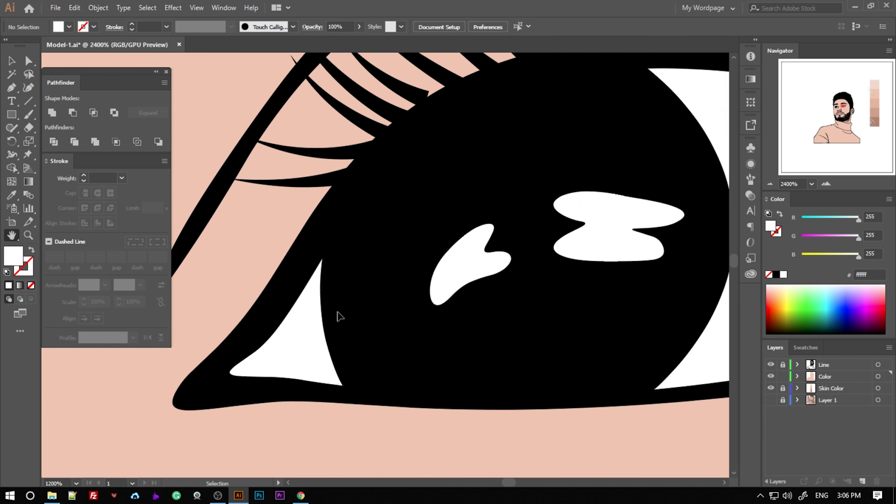
Trace a curved Pen path along the eye white.
key(p)
drag(439, 236, 686, 116)
scroll(596, 317, down, 2)
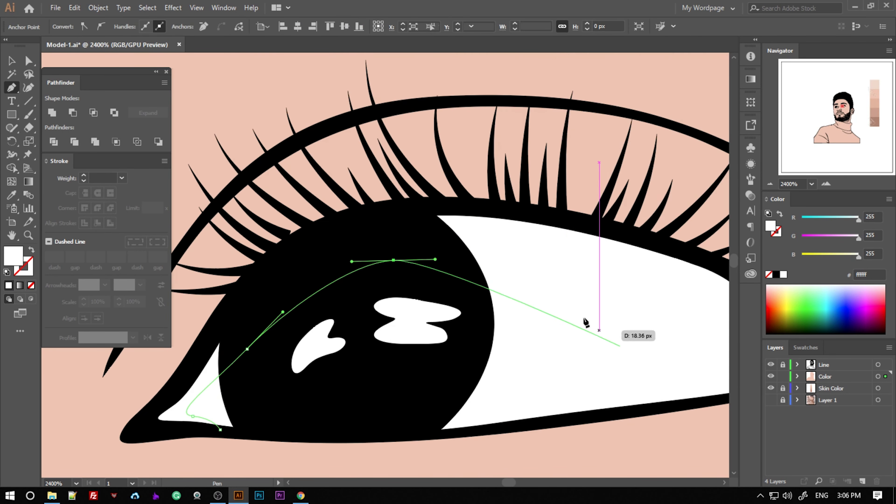
drag(594, 349, 619, 359)
click(542, 420)
Outline a new shape along the lower and upper eyelids to the inner eye corner.
click(660, 396)
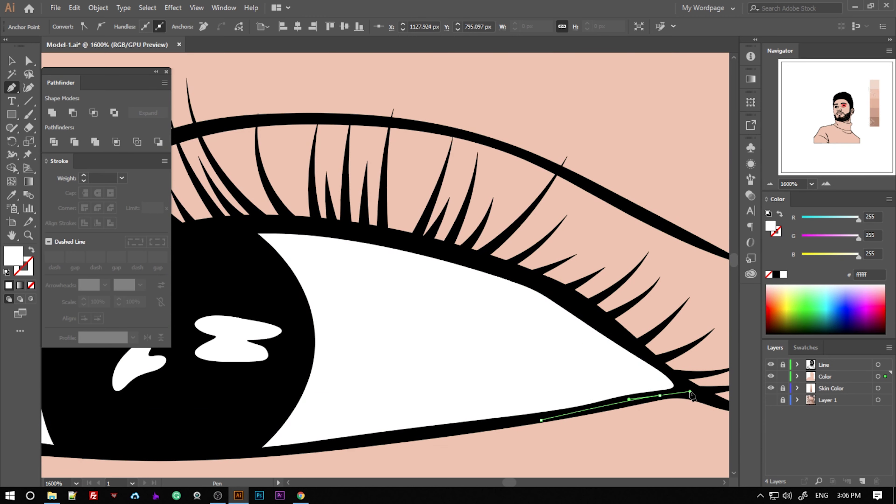
click(692, 391)
click(544, 285)
click(410, 246)
click(324, 258)
scroll(286, 242, down, 3)
click(388, 194)
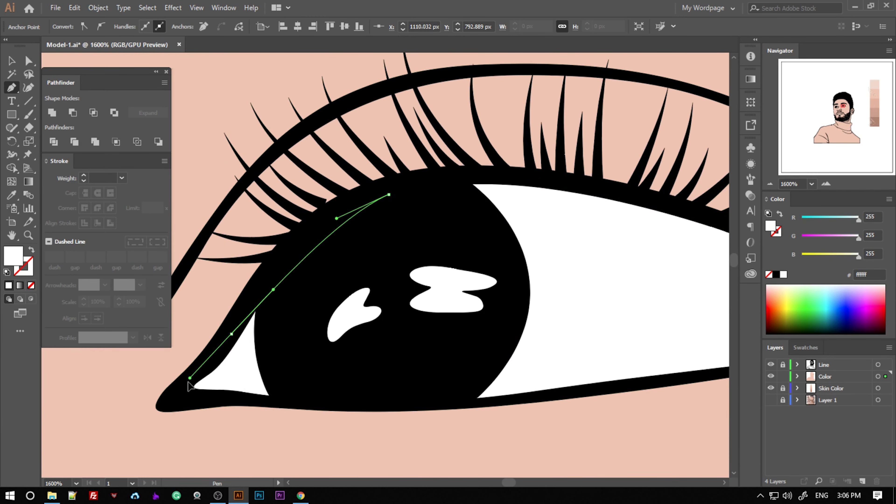
click(232, 334)
click(175, 398)
click(235, 397)
click(256, 398)
Fill the new eyelid shape with light purple #bf95c1.
double_click(13, 255)
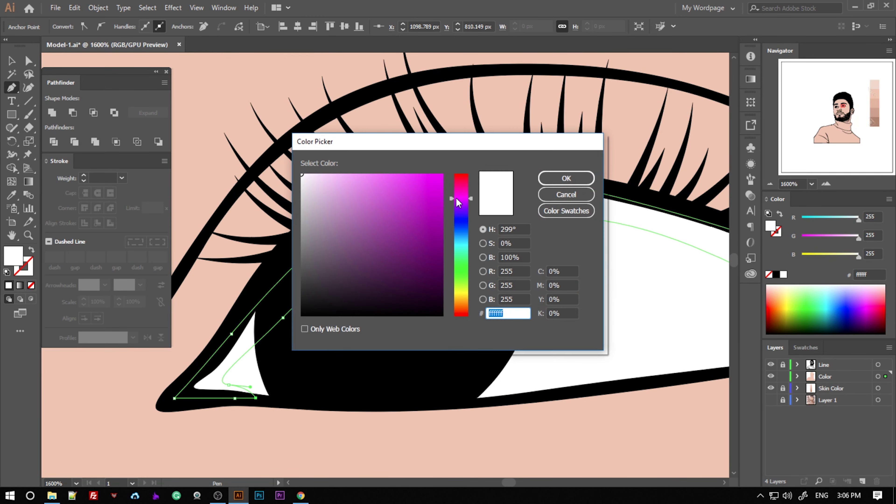
click(557, 179)
scroll(622, 384, down, 3)
scroll(626, 392, down, 3)
scroll(629, 394, down, 2)
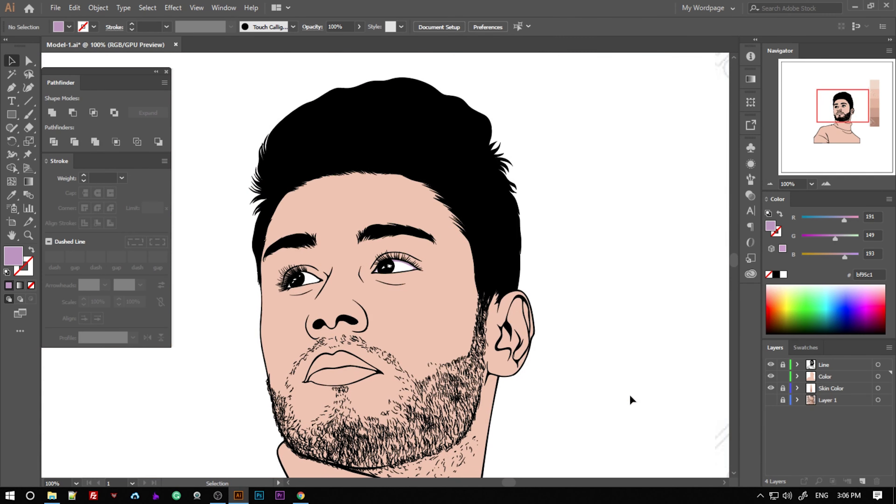
scroll(506, 269, up, 8)
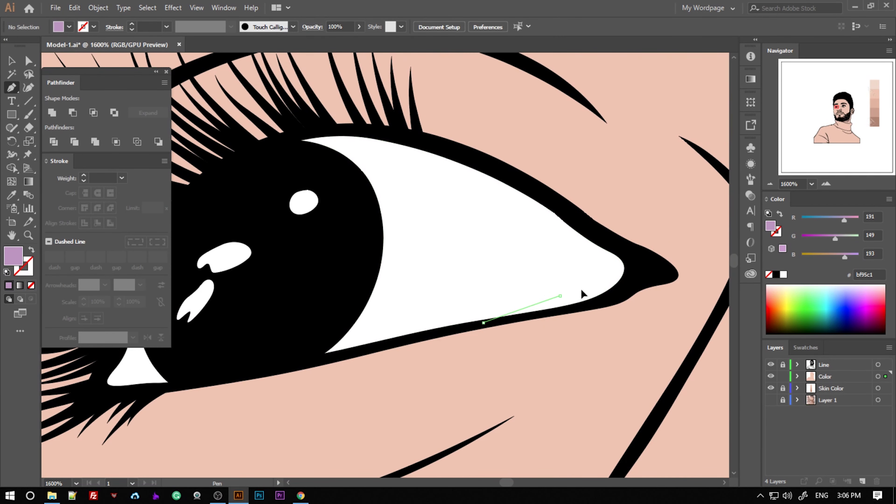
Draw a curved shadow path around the top of the iris to the eye corner.
drag(518, 212, 462, 186)
drag(302, 164, 206, 194)
drag(254, 327, 216, 413)
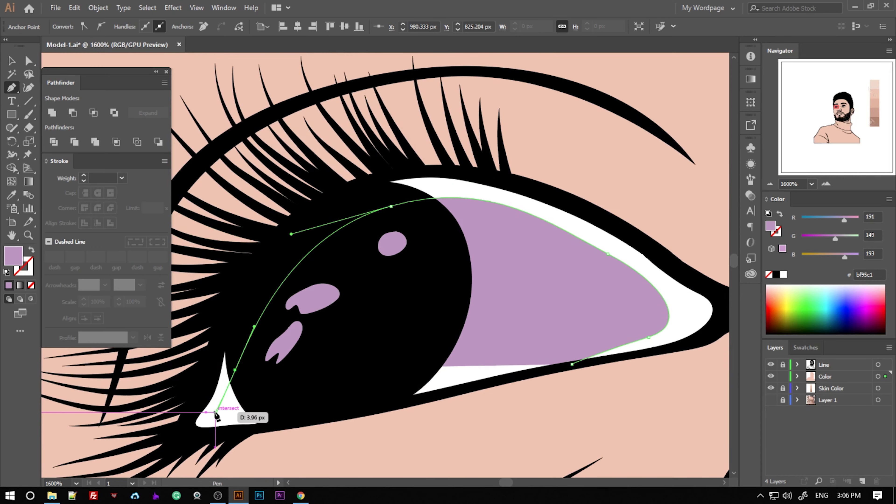
scroll(216, 415, up, 2)
drag(270, 310, 320, 225)
scroll(320, 224, down, 2)
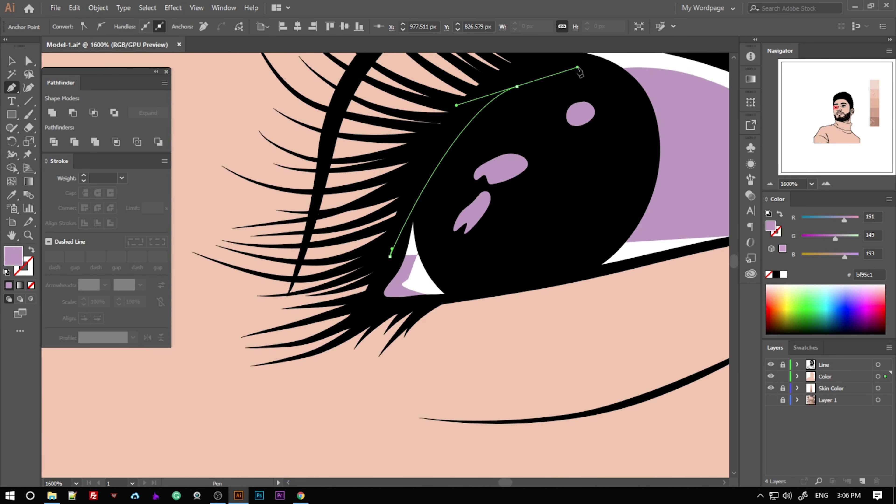
scroll(577, 71, up, 3)
scroll(577, 212, right, 5)
Finish the lilac shadow along the lower lid and close the path.
click(677, 356)
drag(627, 391, 608, 395)
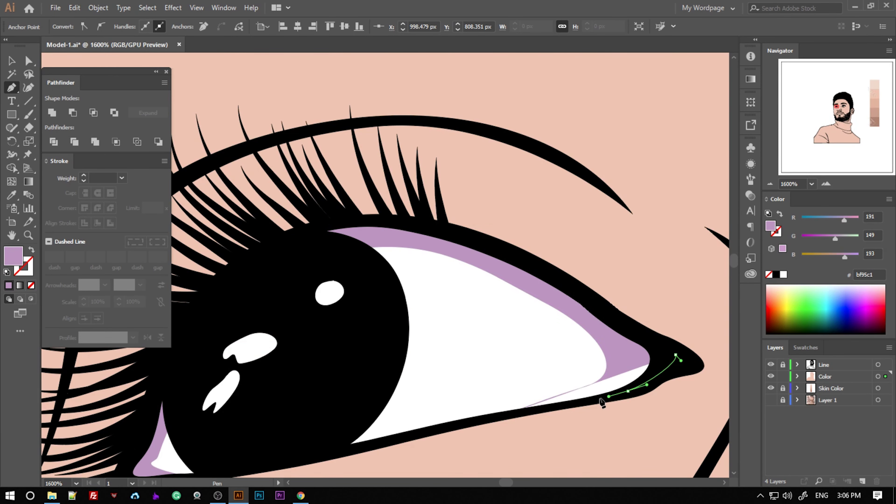
scroll(602, 402, down, 3)
click(510, 416)
key(v)
scroll(458, 353, down, 5)
scroll(502, 331, down, 3)
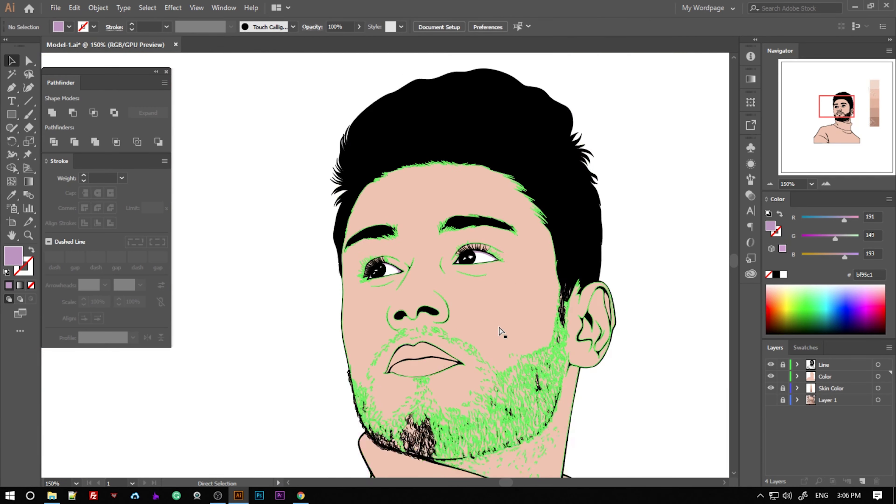
scroll(503, 331, down, 2)
Save the file and fill the body with the sweater colour sampled from the photo.
drag(580, 220, 539, 251)
key(ctrl+s)
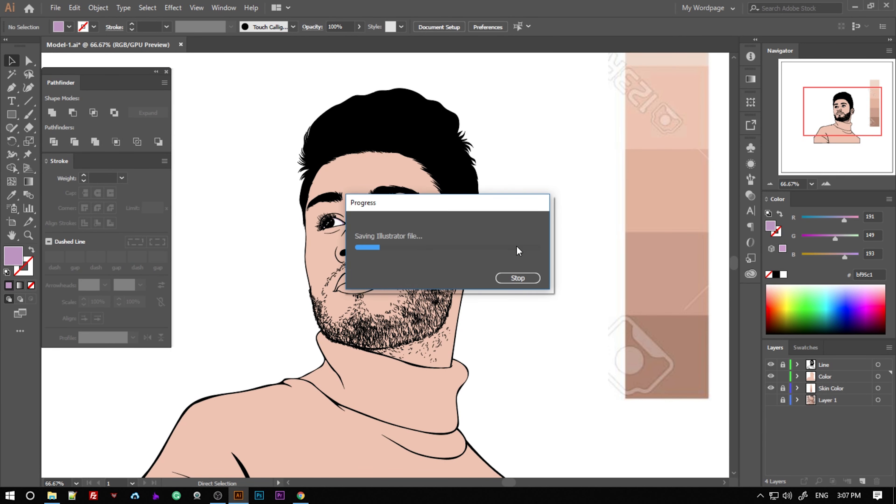
click(452, 294)
scroll(388, 317, down, 3)
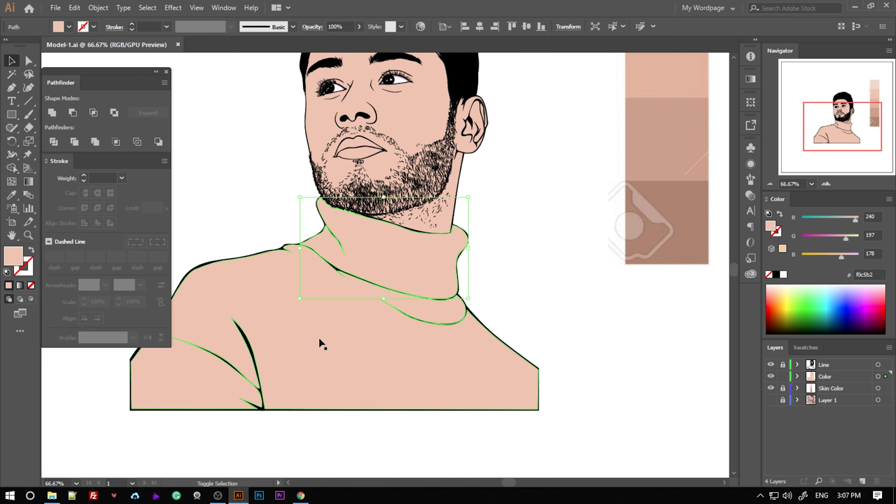
click(320, 344)
click(771, 400)
key(i)
click(424, 312)
scroll(304, 254, down, 2)
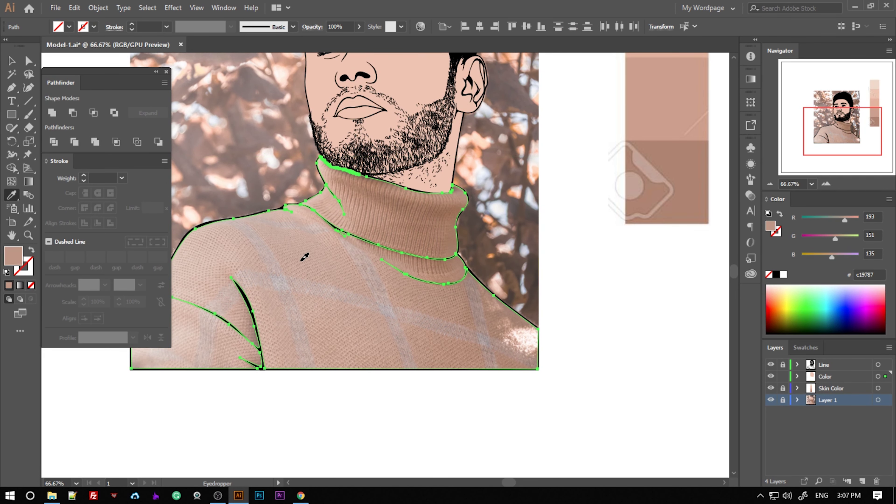
click(445, 230)
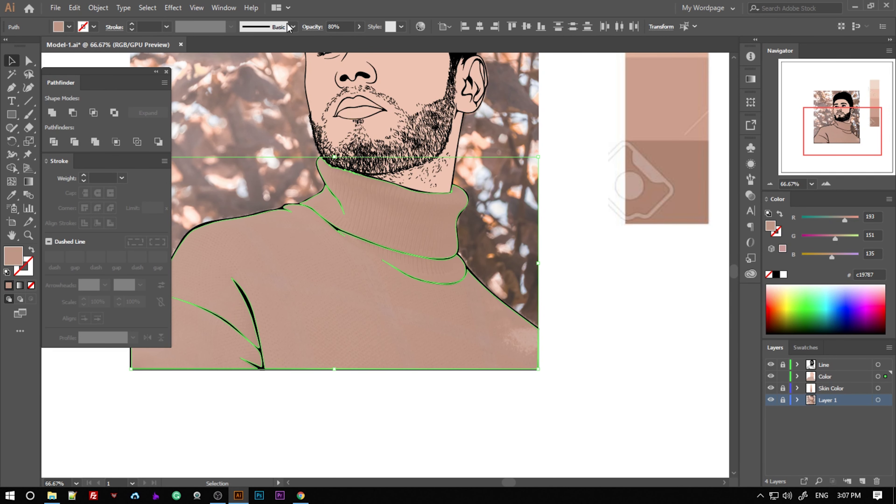
click(552, 296)
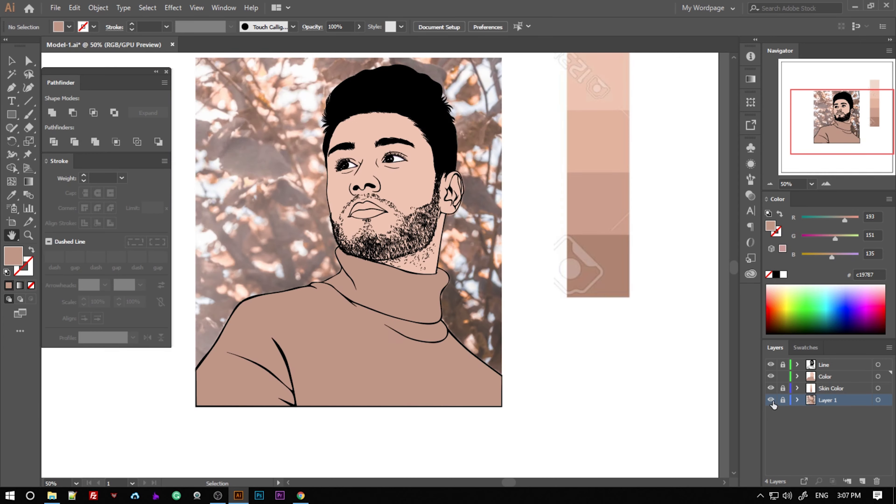
click(771, 400)
Remove the lips' fill, then set the background photo to full opacity and lock its layer.
drag(632, 327, 630, 370)
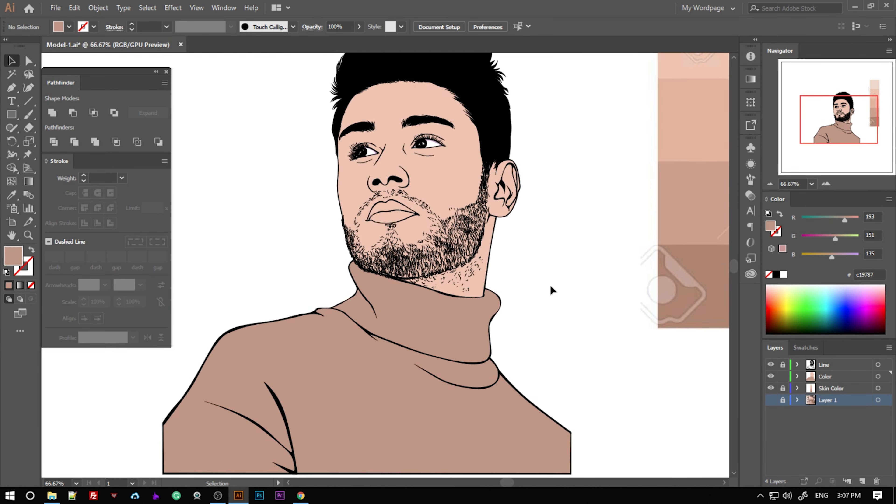
drag(542, 226, 507, 314)
key(v)
scroll(508, 314, up, 3)
scroll(374, 289, up, 2)
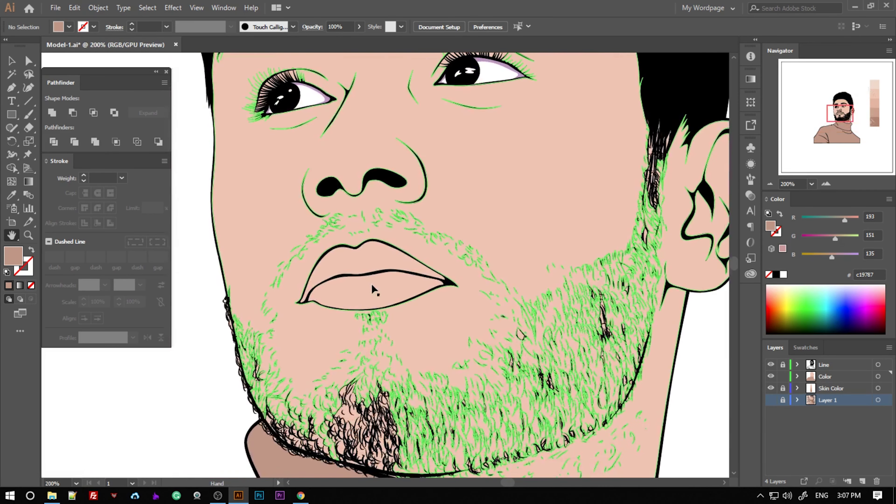
click(374, 290)
key(slash)
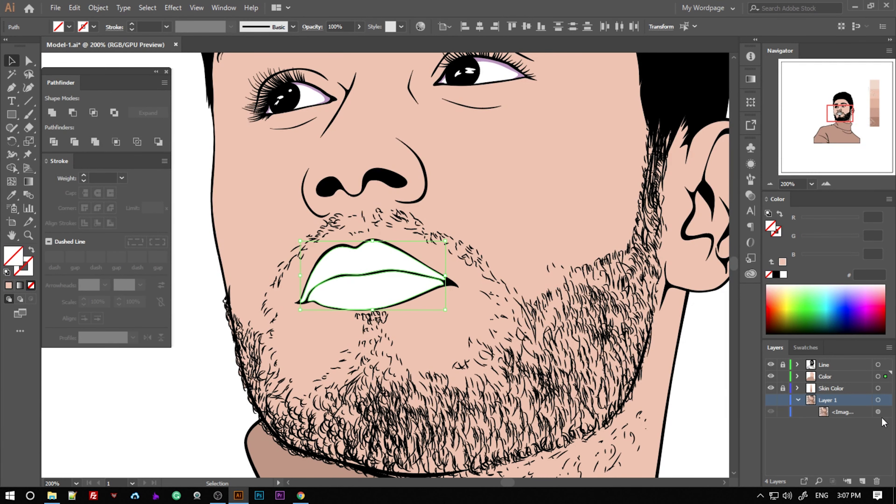
click(771, 400)
click(877, 411)
text(100)
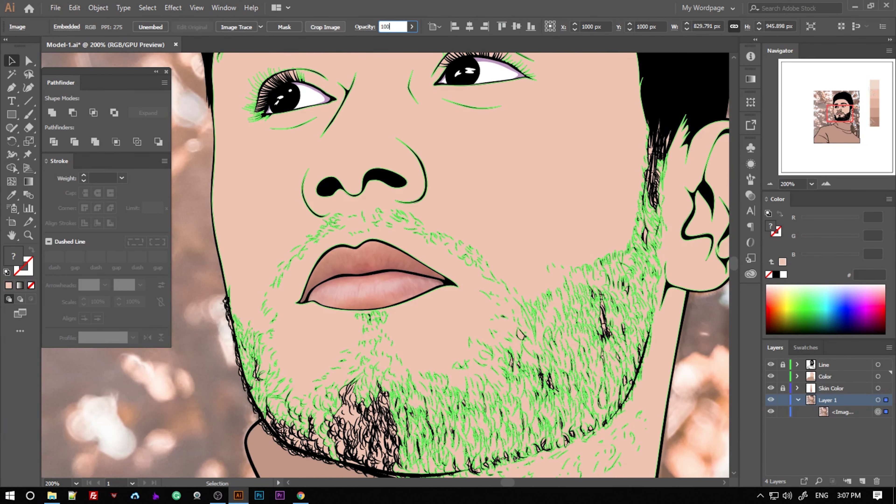
key(Return)
click(782, 399)
click(798, 400)
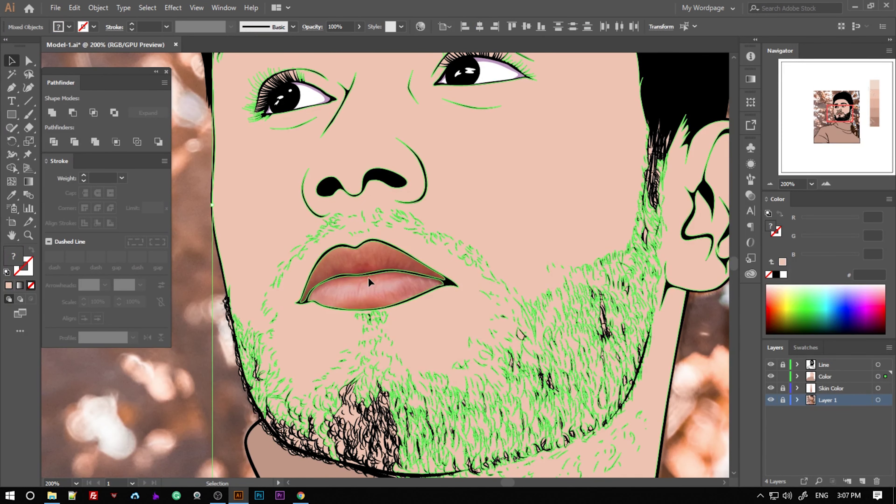
Fill the lips shape with the lip colour sampled from the photo.
click(366, 280)
scroll(410, 303, down, 2)
key(i)
click(380, 257)
scroll(367, 289, up, 3)
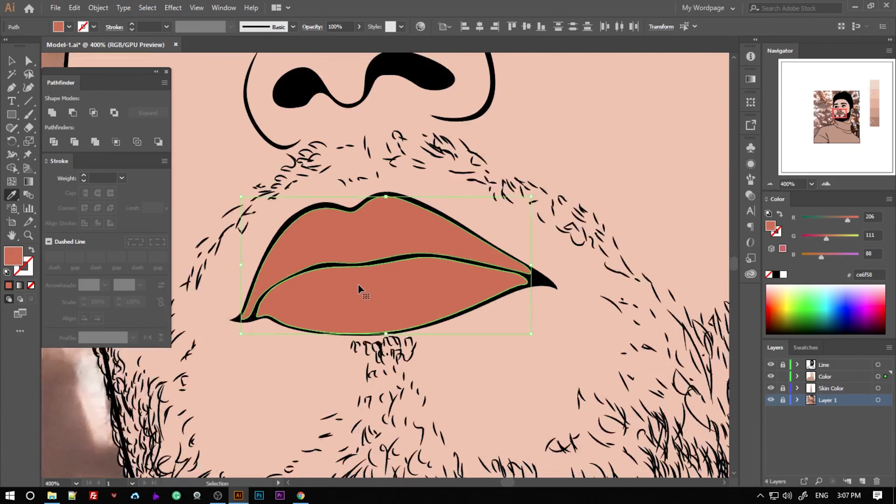
scroll(394, 314, up, 1)
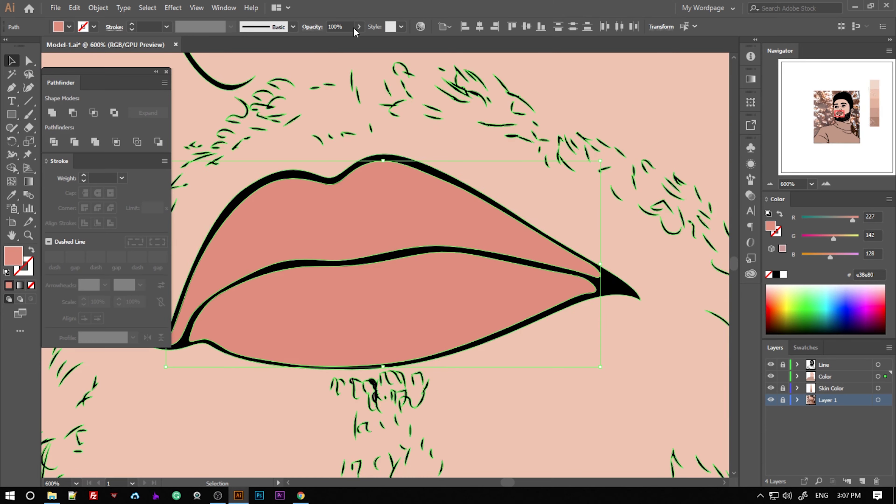
key(ctrl+shift+a)
scroll(276, 199, down, 3)
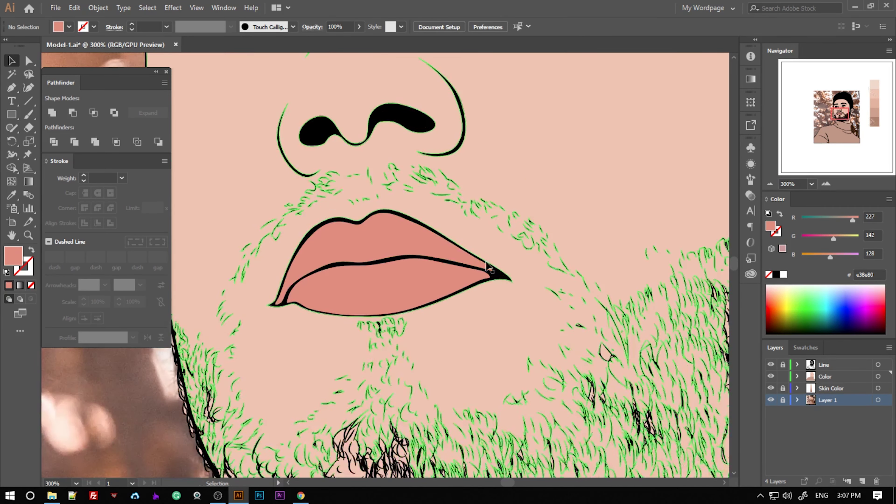
scroll(496, 304, up, 3)
scroll(391, 310, up, 2)
Set the fill to #cc7064 and start a shadow path across the lower lip.
key(h)
double_click(13, 259)
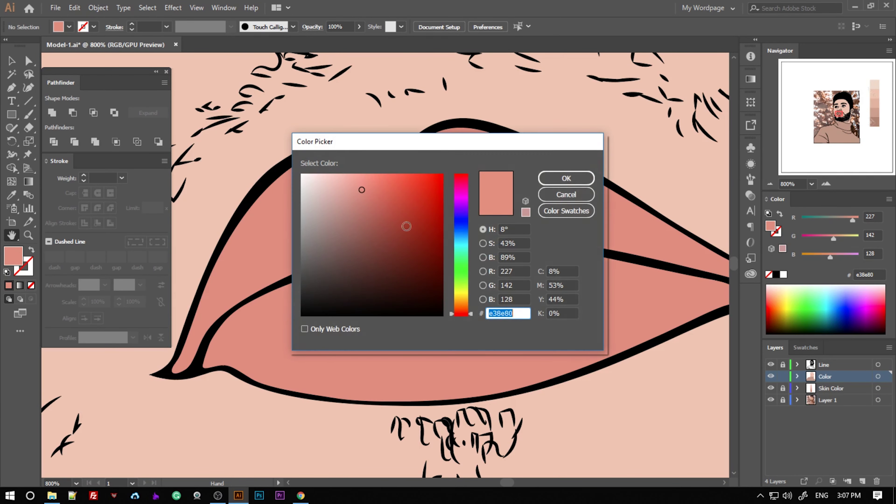
click(566, 175)
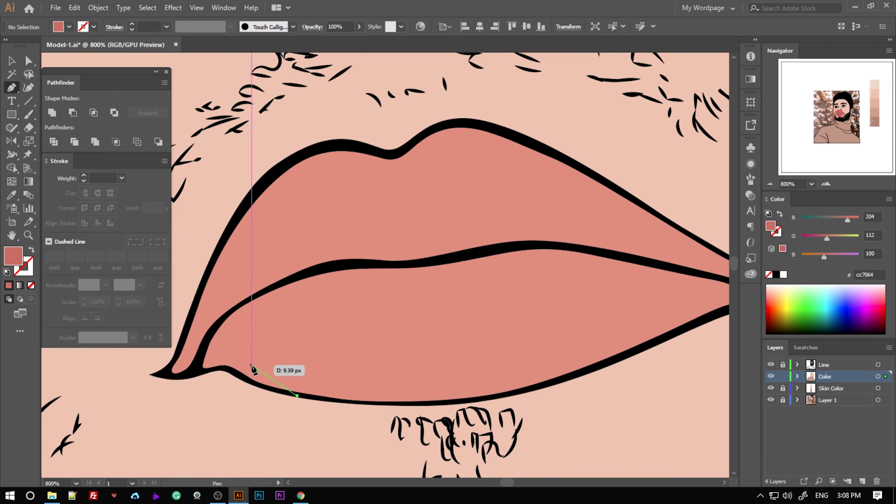
drag(238, 340, 254, 320)
drag(485, 267, 527, 254)
drag(631, 283, 677, 290)
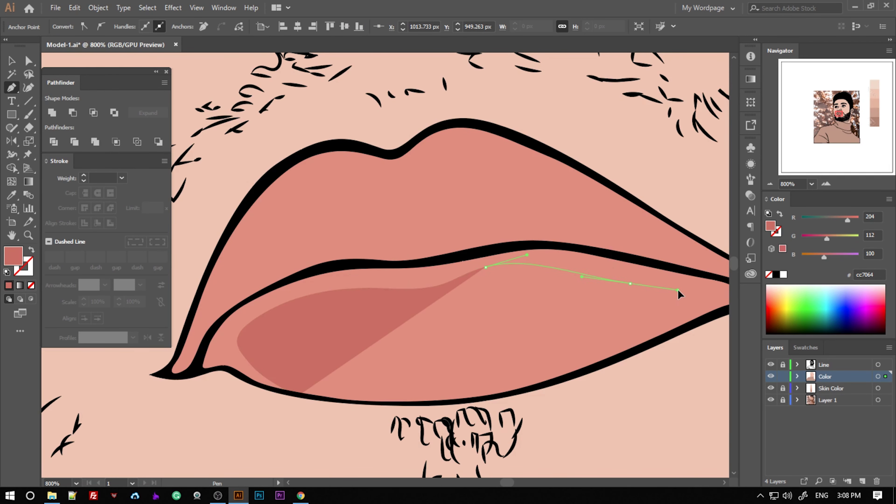
key(ctrl+=)
drag(365, 376, 526, 303)
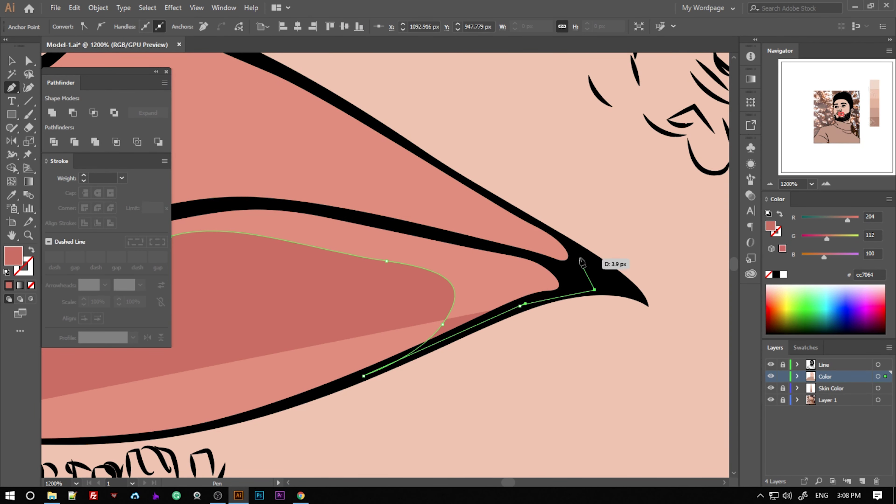
Curve the lip shadow along the upper lip to the mouth corner and close it.
drag(580, 254, 370, 123)
scroll(370, 124, up, 2)
drag(257, 118, 460, 268)
drag(189, 215, 196, 226)
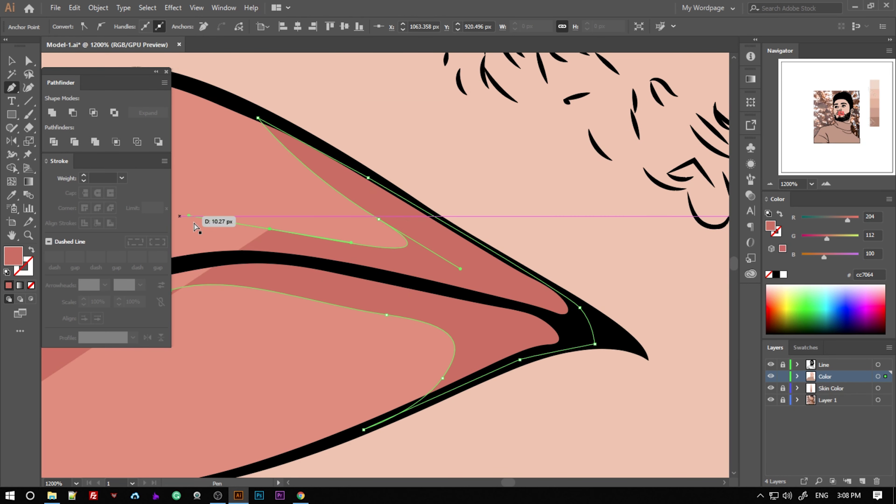
key(ctrl+minus)
key(ctrl+equal)
drag(443, 280, 541, 307)
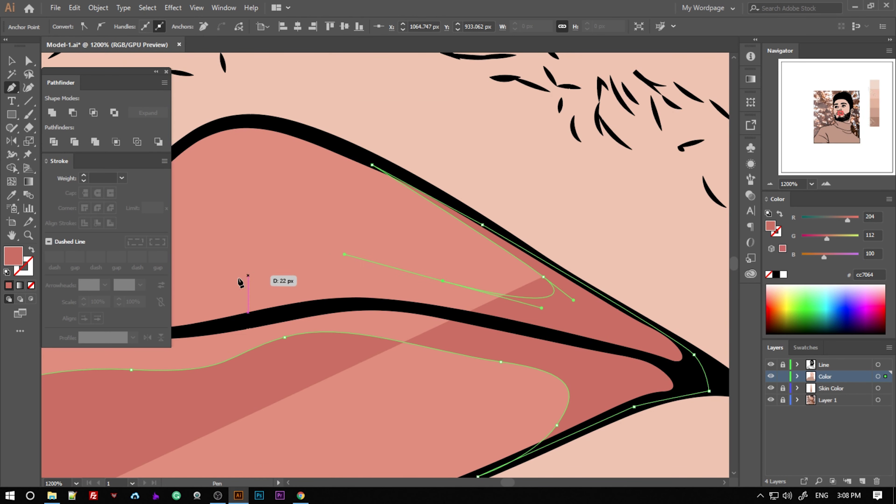
scroll(239, 283, left, 3)
drag(320, 256, 283, 276)
scroll(320, 255, left, 2)
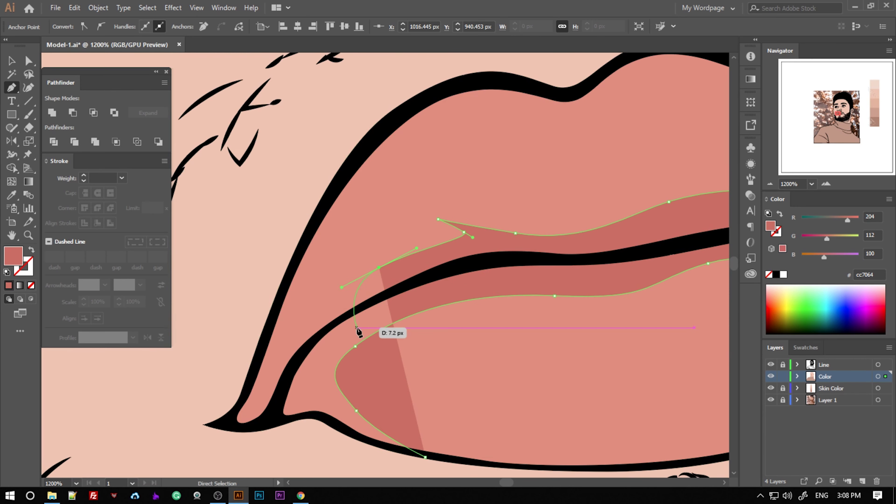
click(357, 332)
Add curved anchors at the mouth corner and complete the lower-lip shadow shape.
scroll(446, 283, right, 3)
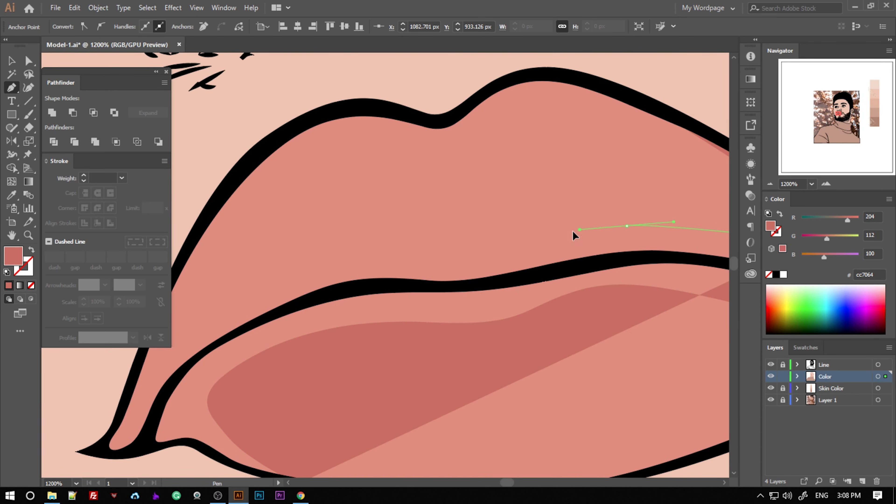
drag(528, 231, 519, 241)
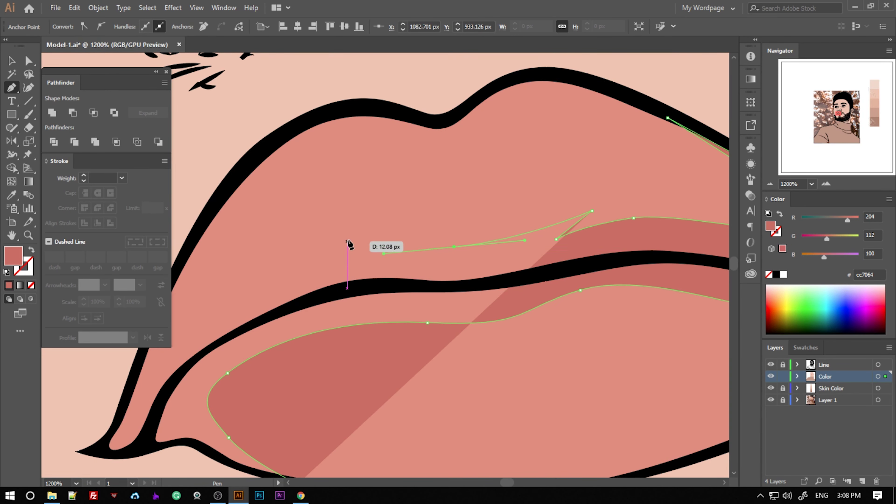
scroll(236, 314, down, 2)
scroll(244, 340, down, 2)
scroll(244, 340, up, 6)
drag(282, 258, 297, 230)
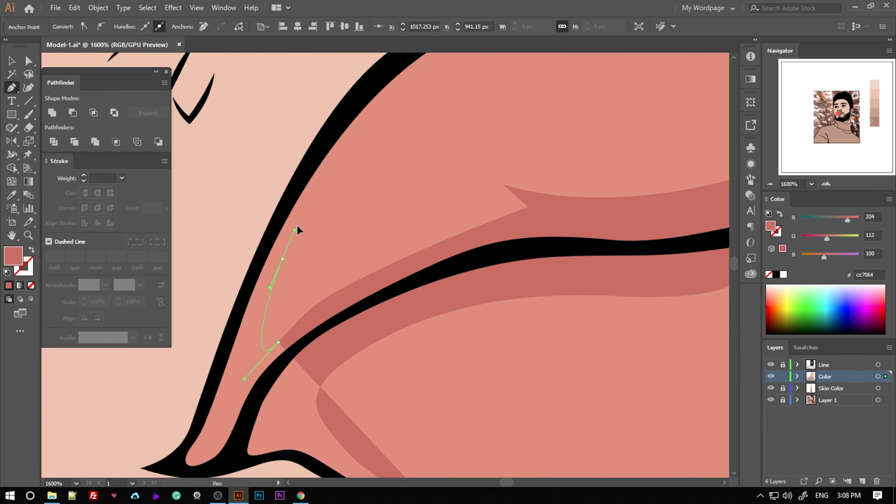
click(244, 379)
scroll(346, 240, up, 5)
Draw another darker shadow shape along the upper lip edge around the mouth corner.
click(448, 80)
click(313, 229)
click(276, 268)
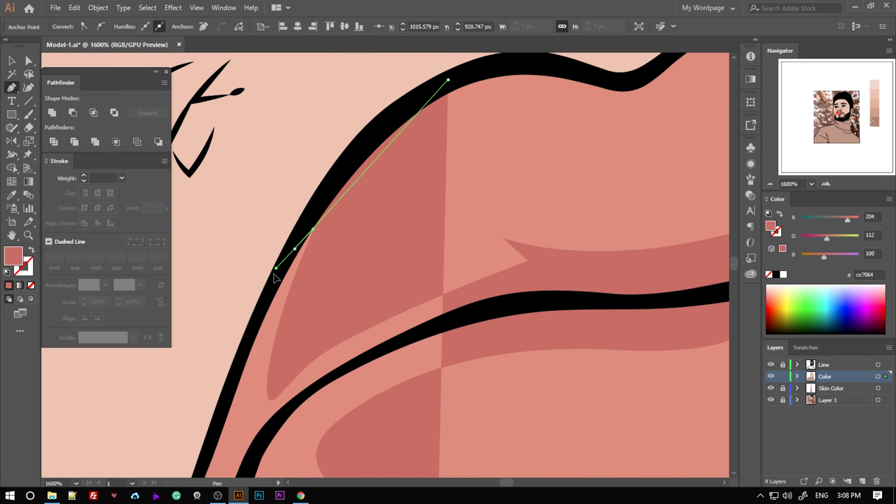
scroll(230, 420, down, 5)
click(195, 383)
click(165, 418)
click(215, 412)
mouse_move(298, 405)
mouse_down()
mouse_move(310, 410)
mouse_move(282, 405)
mouse_up()
click(331, 419)
key(ctrl+z)
drag(407, 452, 435, 453)
key(v)
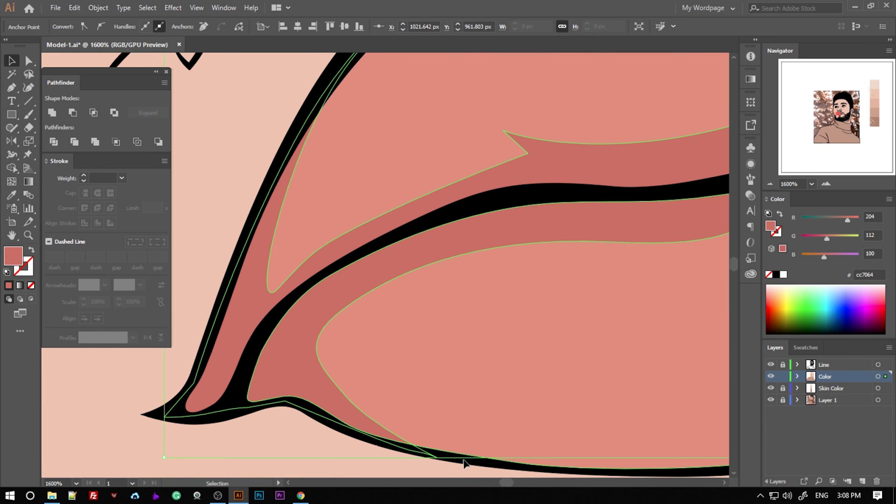
key(ctrl+minus)
key(ctrl+minus)
key(ctrl+minus)
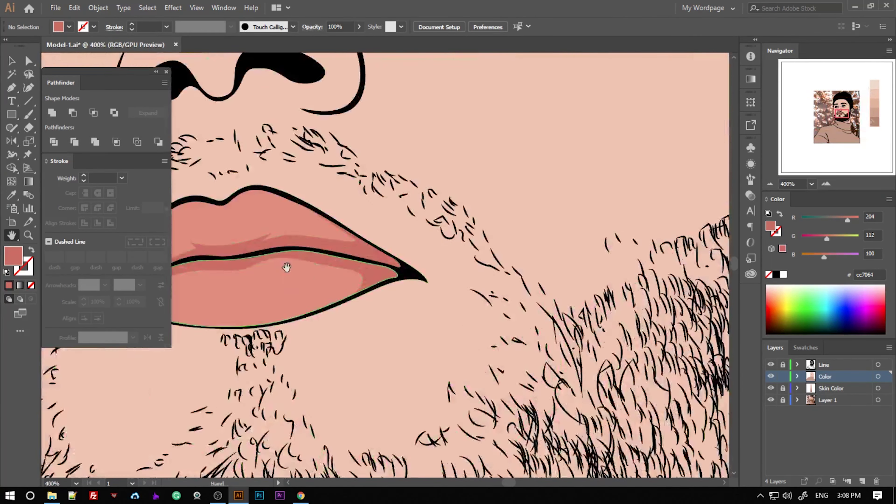
key(ctrl+plus)
Set the fill to light pink #efa197 and draw a curved highlight shape on the upper lip.
double_click(16, 253)
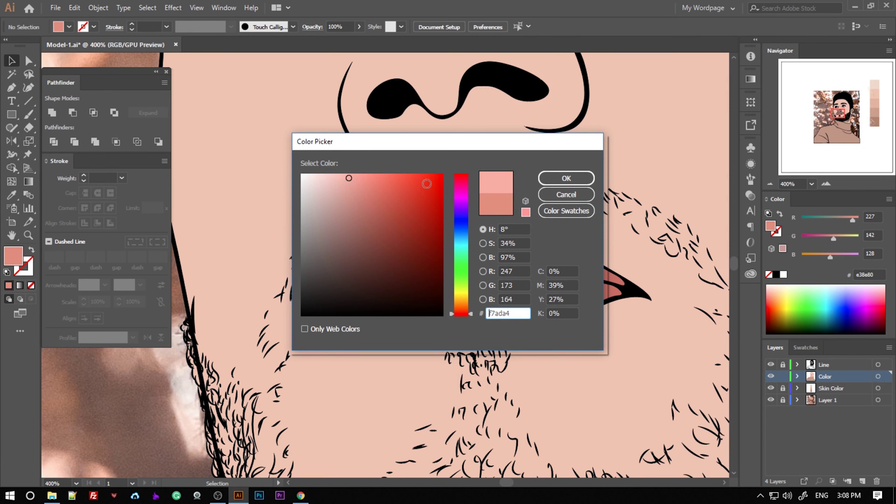
key(Return)
key(ctrl+plus)
key(ctrl+plus)
key(ctrl+plus)
key(p)
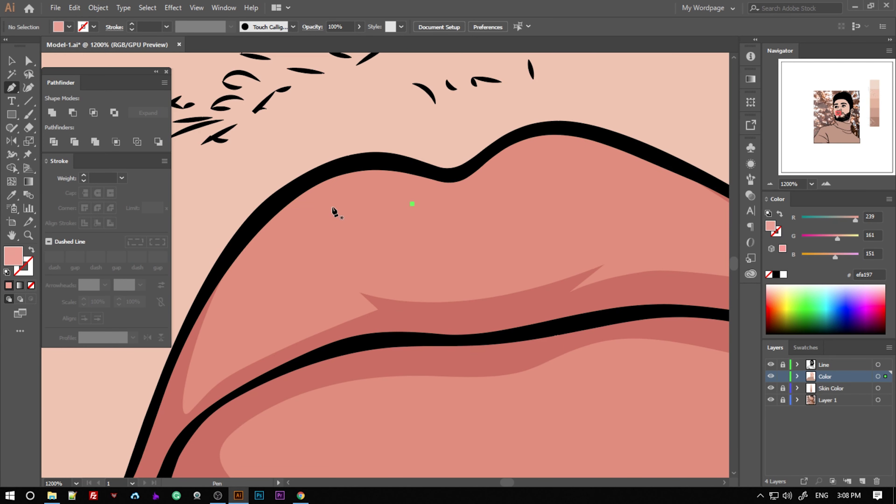
click(322, 210)
drag(273, 273, 300, 270)
drag(412, 253, 491, 259)
drag(498, 195, 523, 184)
click(413, 204)
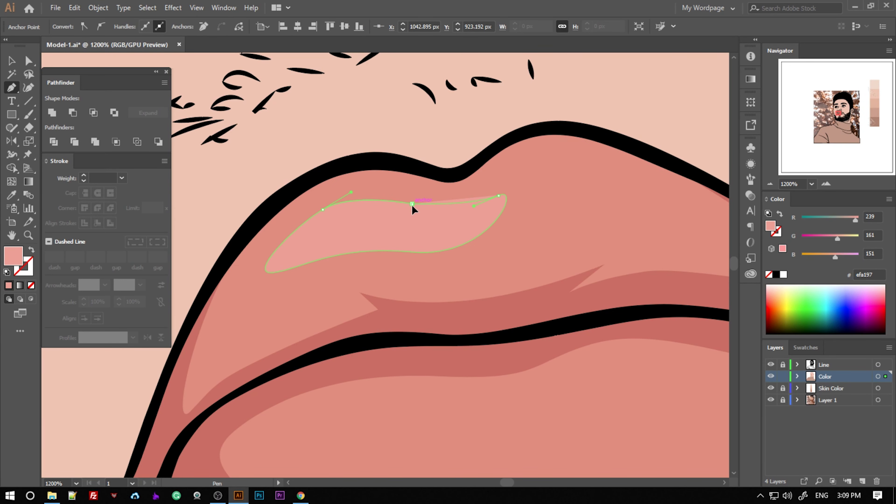
Shrink the upper-lip highlight from its right side and draw a second highlight on the lower lip.
click(196, 8)
key(Escape)
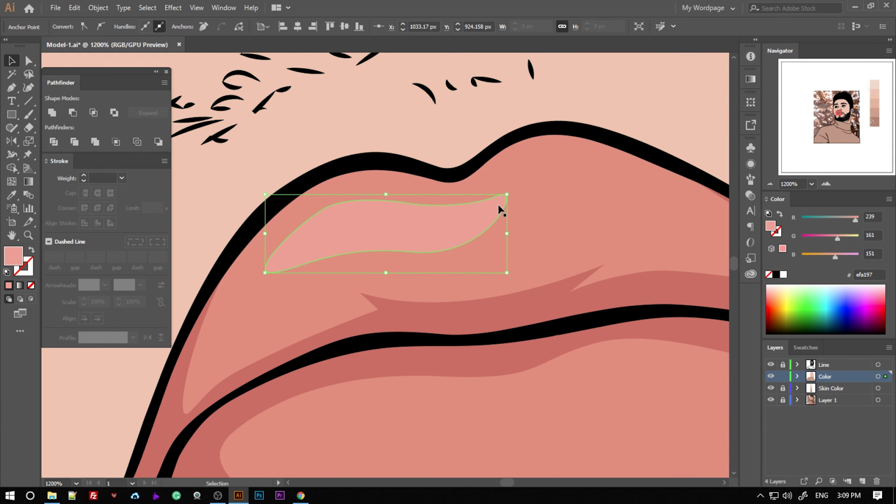
key(shift+ctrl+a)
drag(504, 203, 466, 215)
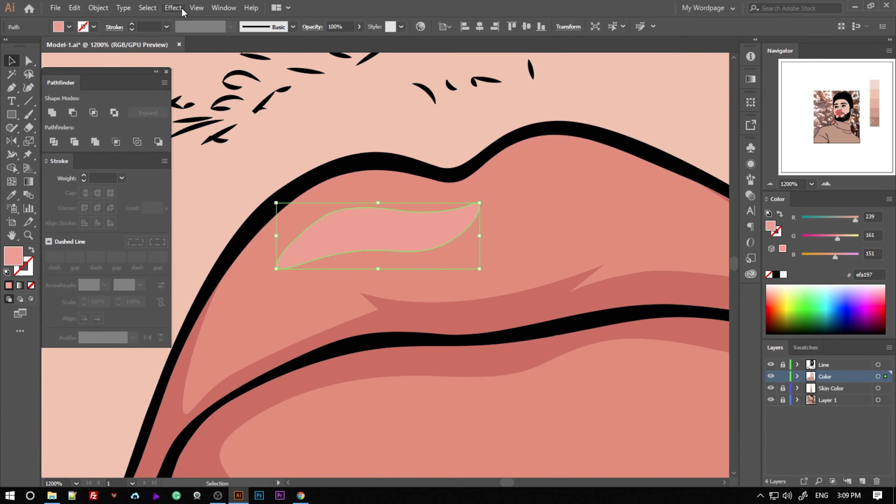
click(173, 7)
drag(515, 388, 432, 246)
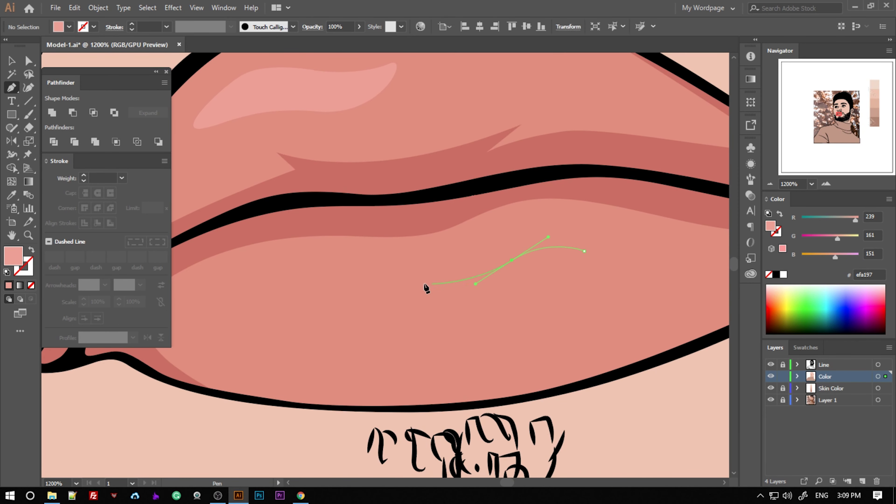
click(584, 251)
scroll(370, 256, up, 3)
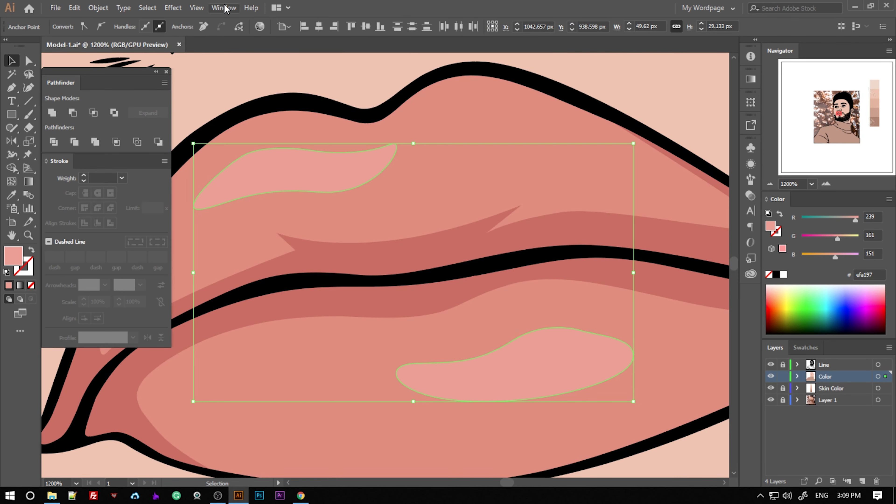
Apply Gaussian Blur to both lip highlights and expand their appearance.
click(173, 8)
click(310, 197)
click(620, 315)
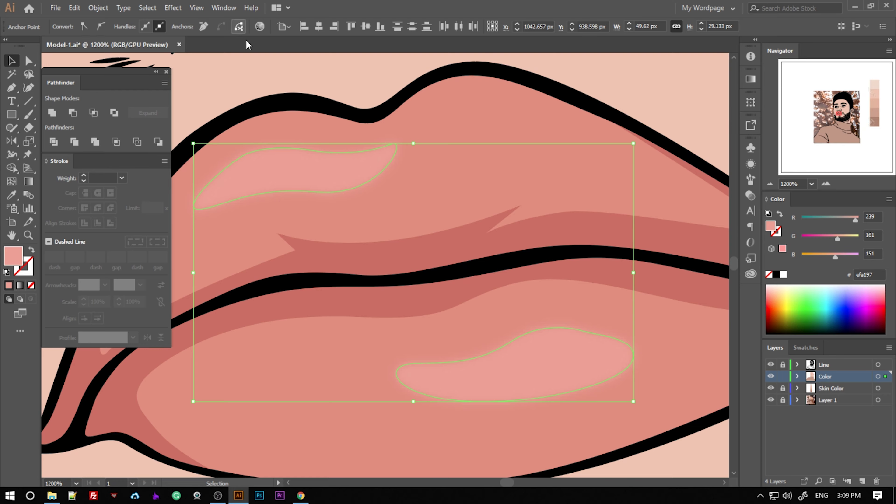
click(98, 7)
click(190, 138)
key(ctrl+shift+a)
Save the illustration file.
scroll(533, 215, down, 4)
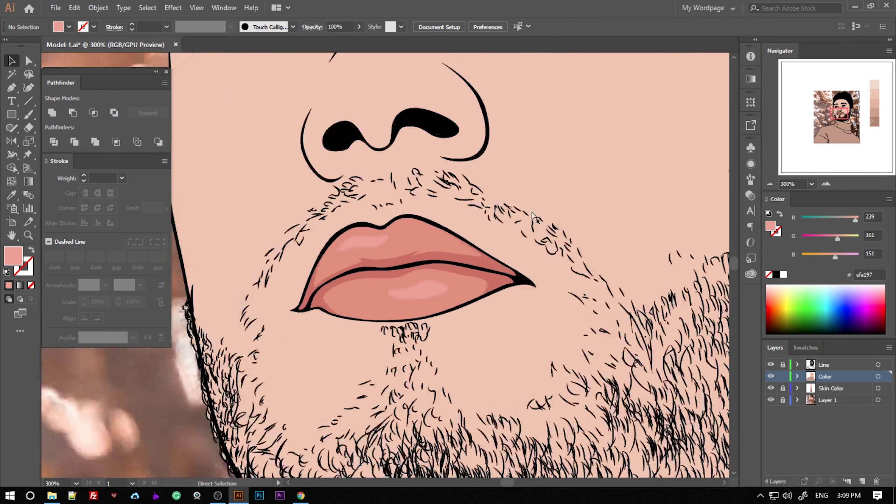
scroll(533, 215, down, 4)
key(ctrl+s)
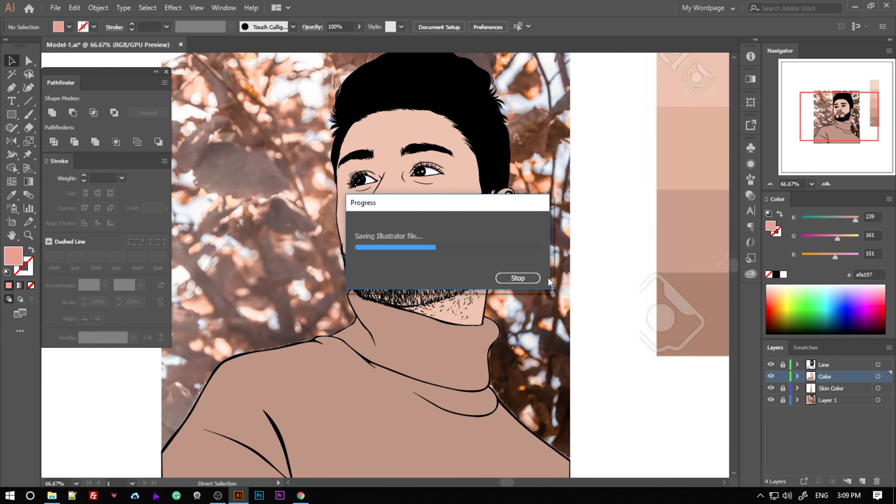
scroll(518, 268, down, 2)
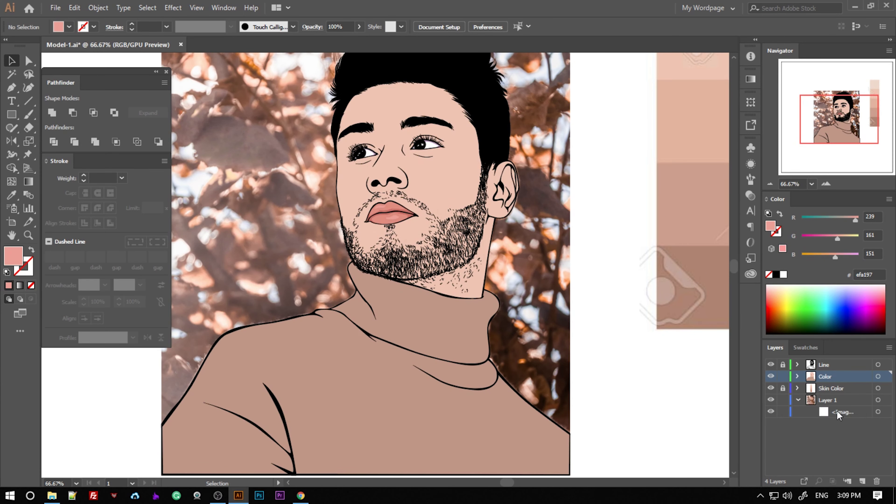
Duplicate the background photo in place, trace it with the 6 Colors preset, and lock Layer 1.
click(839, 415)
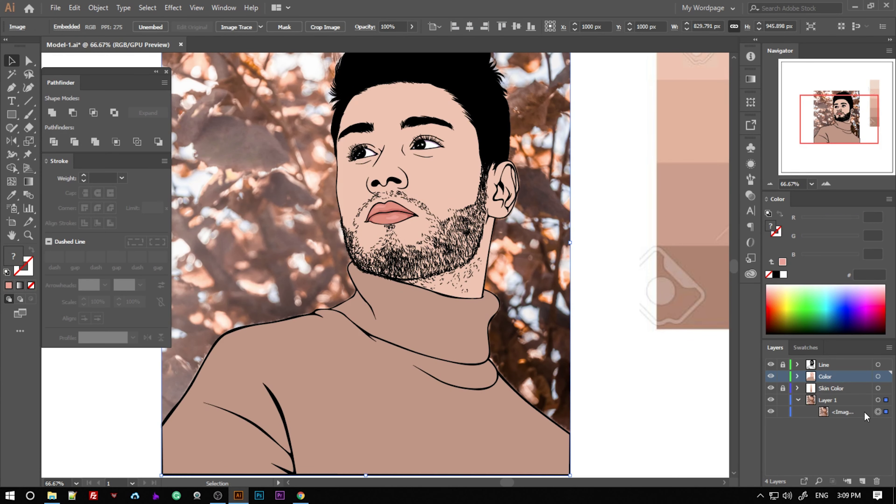
key(ctrl+c)
key(ctrl+f)
click(260, 27)
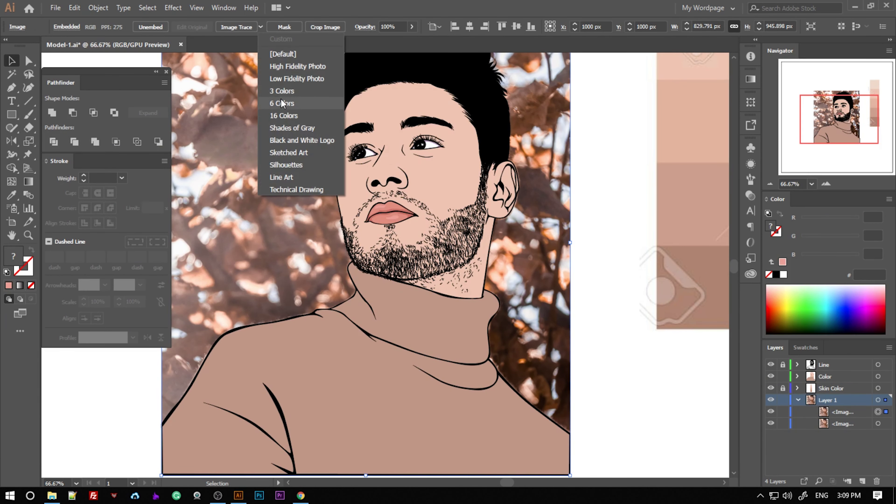
click(280, 101)
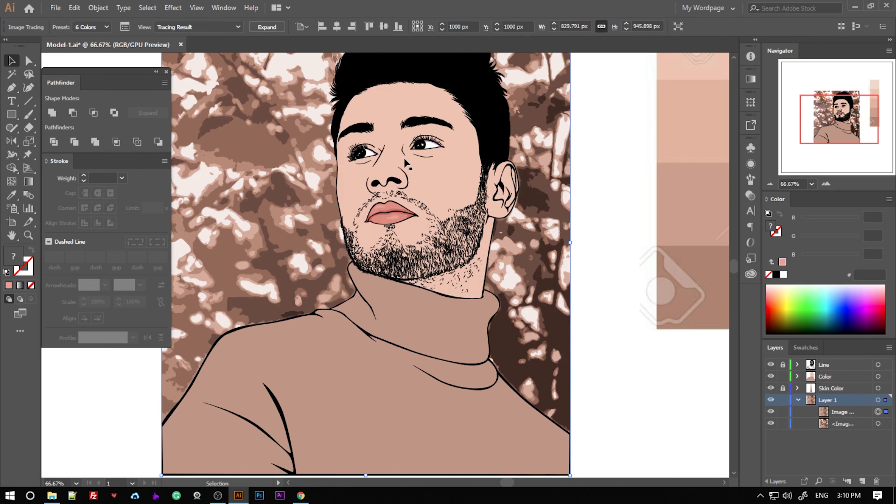
click(782, 400)
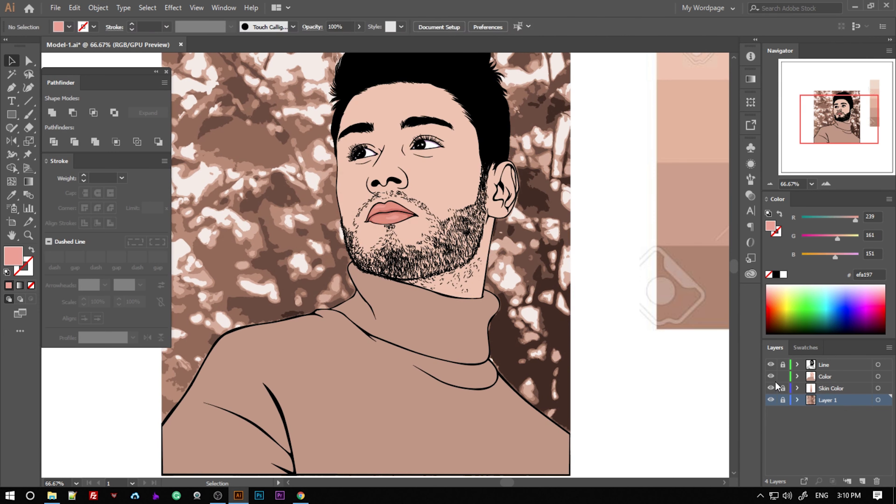
Add a new layer above Color, name it 'Shadow', and hide the Color layer.
click(800, 381)
click(862, 481)
double_click(825, 376)
text(Shadow)
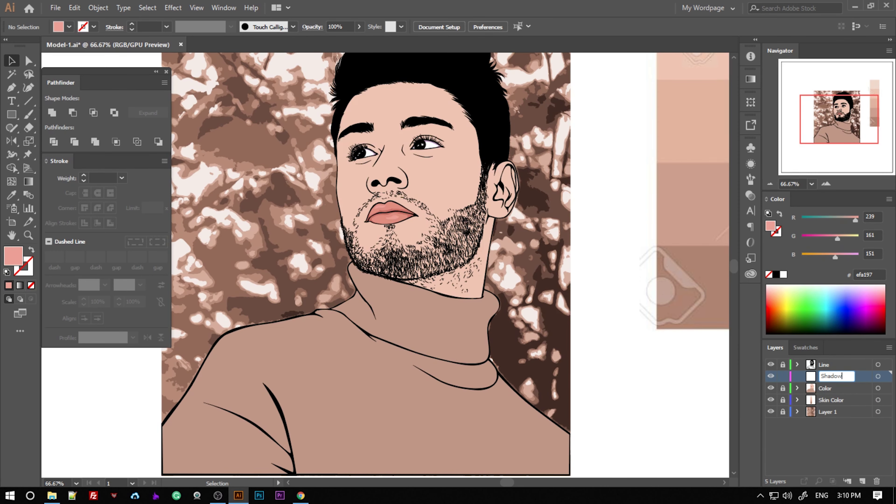
scroll(654, 340, up, 3)
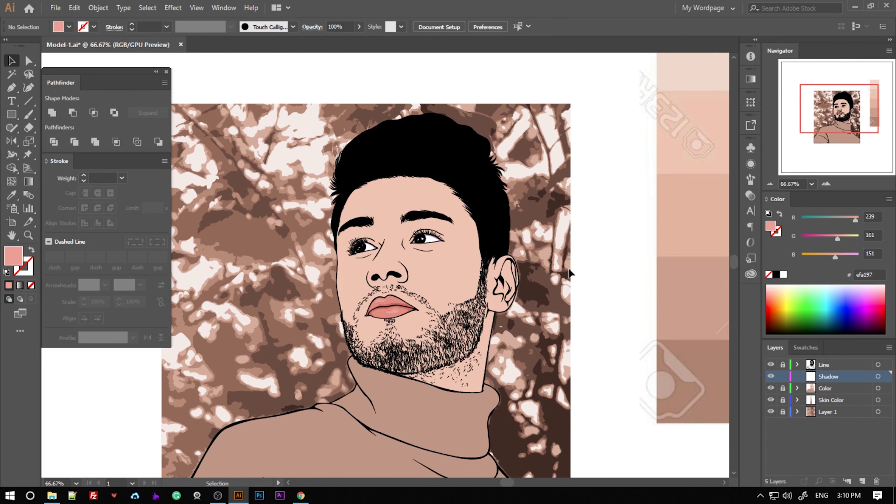
click(771, 388)
scroll(599, 314, up, 3)
Sample a skin tone from the swatch strip with the Eyedropper as the fill.
drag(576, 296, 521, 332)
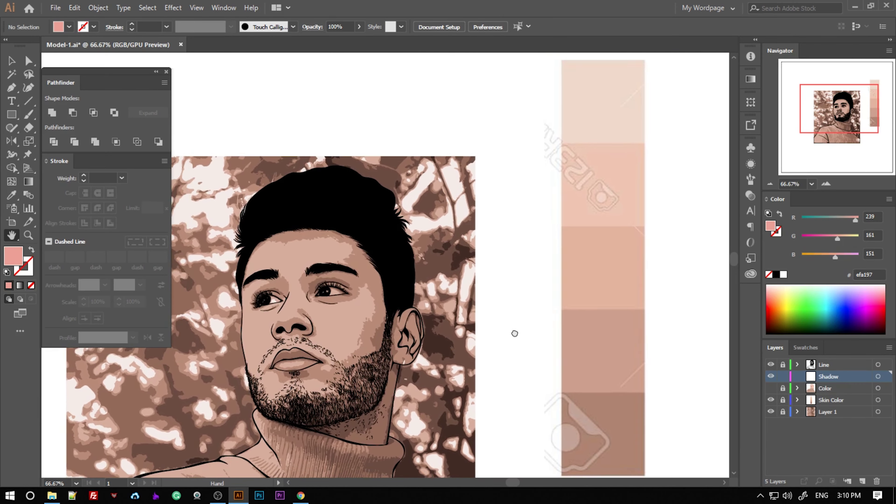
scroll(521, 332, up, 3)
scroll(444, 324, up, 2)
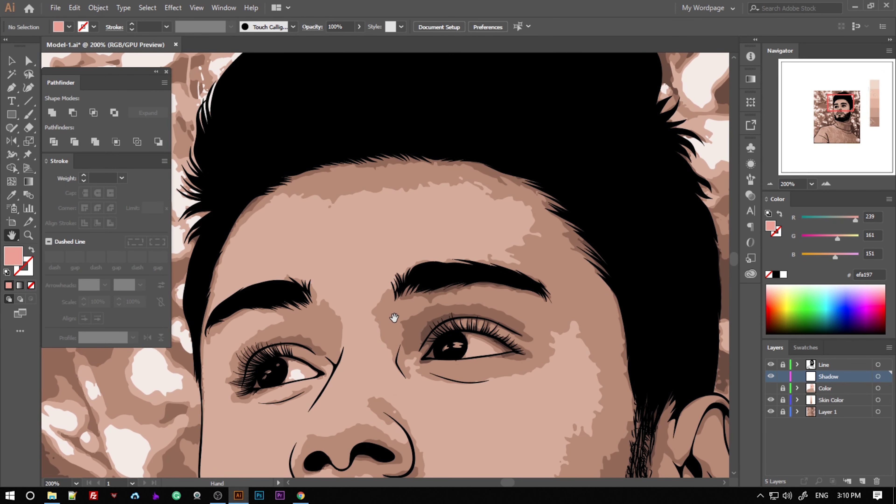
scroll(413, 326, down, 1)
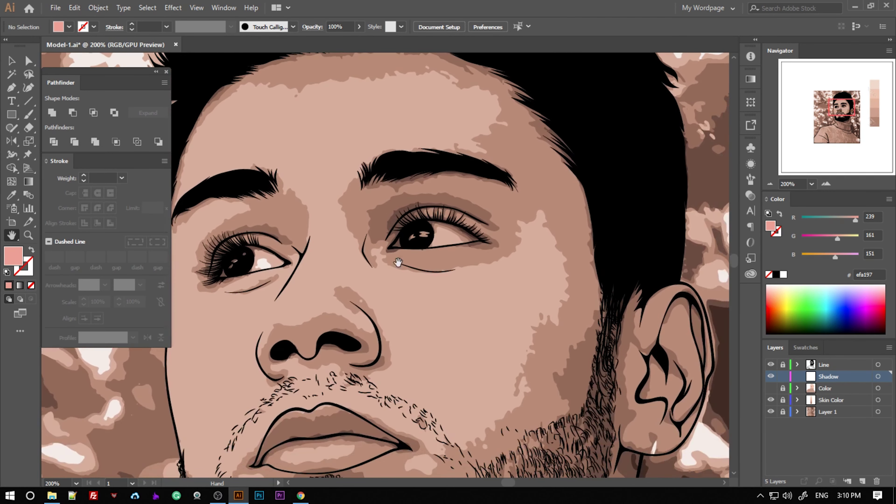
scroll(398, 262, down, 5)
scroll(382, 356, up, 3)
scroll(379, 351, down, 1)
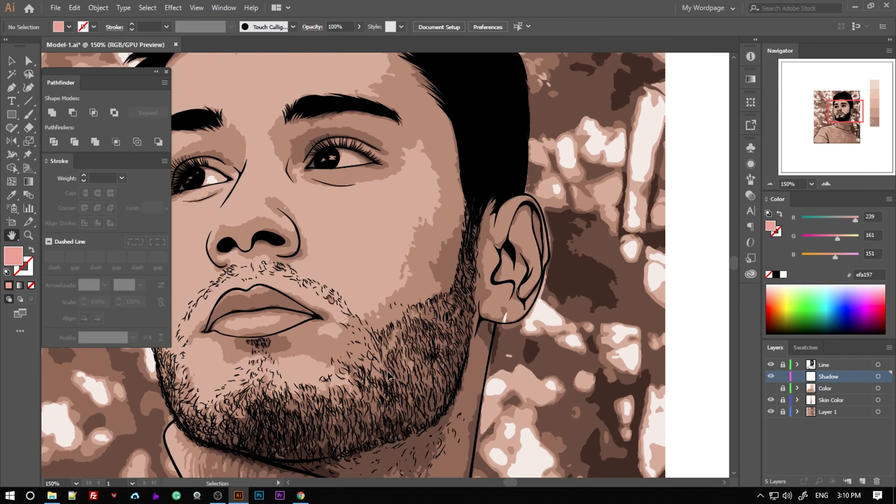
scroll(380, 351, down, 1)
key(i)
click(614, 293)
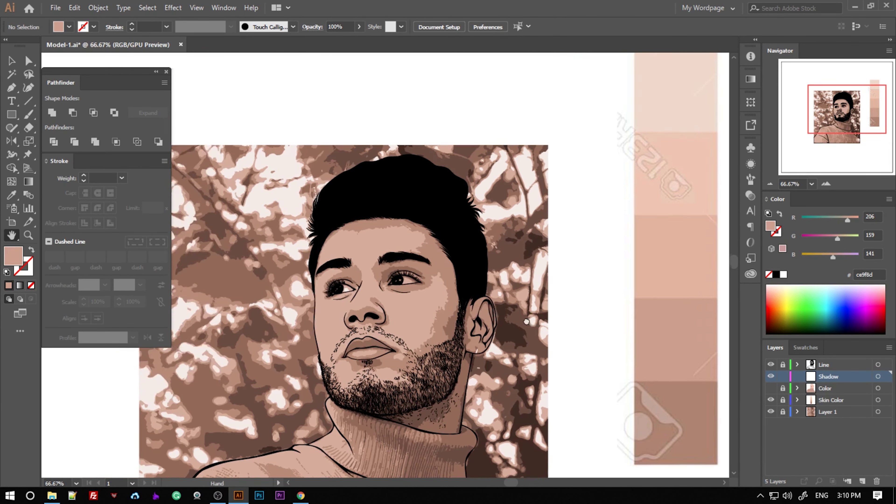
scroll(370, 247, up, 5)
scroll(585, 327, up, 4)
Draw closed light shapes over the eyelid and around the eye corners.
click(373, 251)
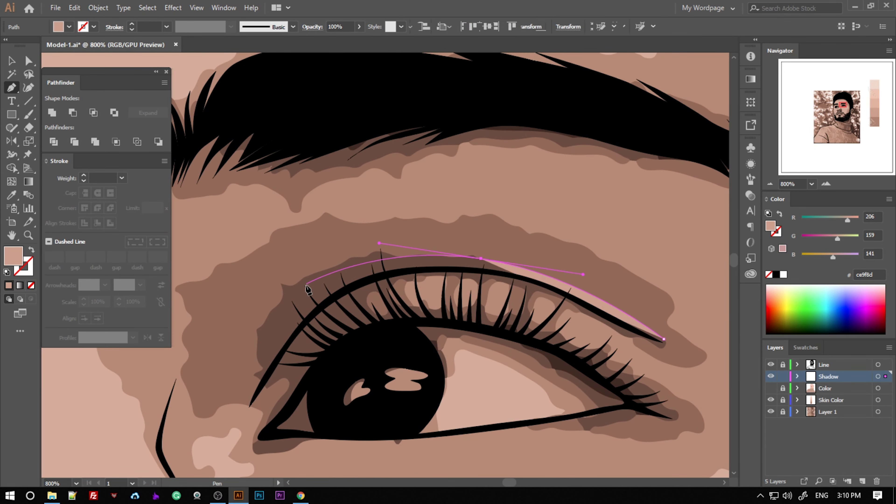
click(246, 405)
click(663, 338)
scroll(423, 318, down, 2)
click(259, 380)
click(288, 391)
drag(378, 382, 303, 386)
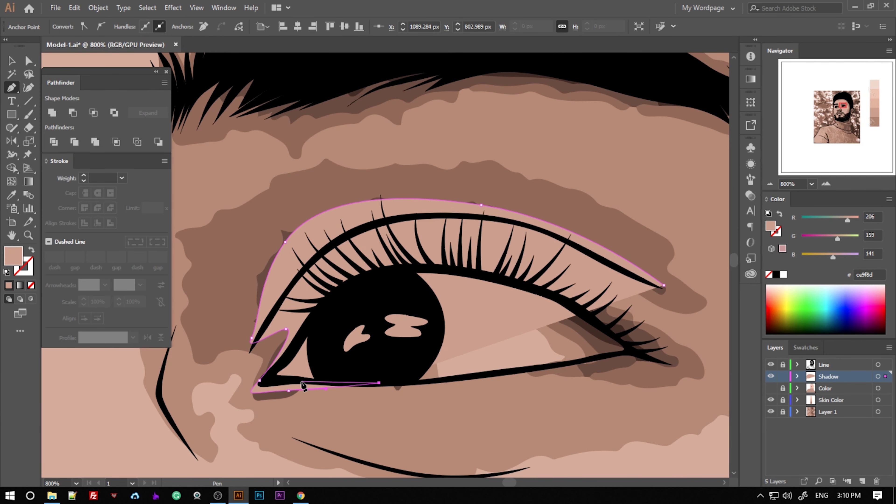
drag(380, 267, 404, 260)
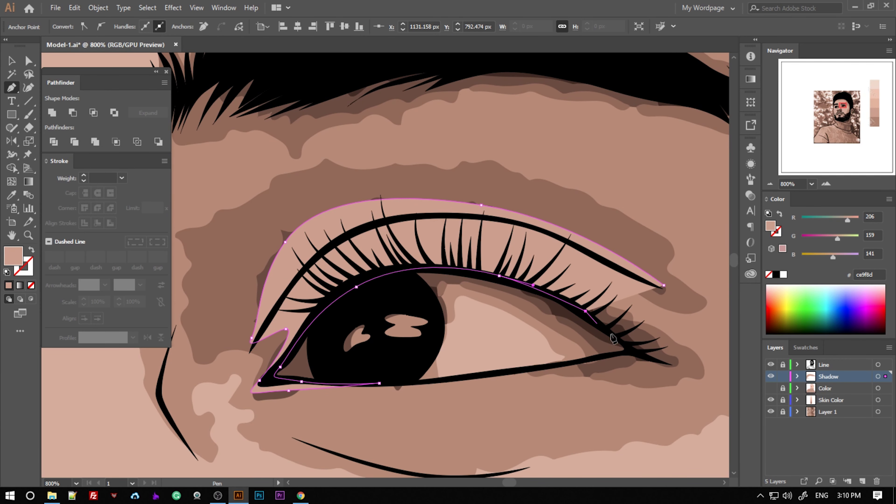
key(ctrl+z)
scroll(474, 249, up, 1)
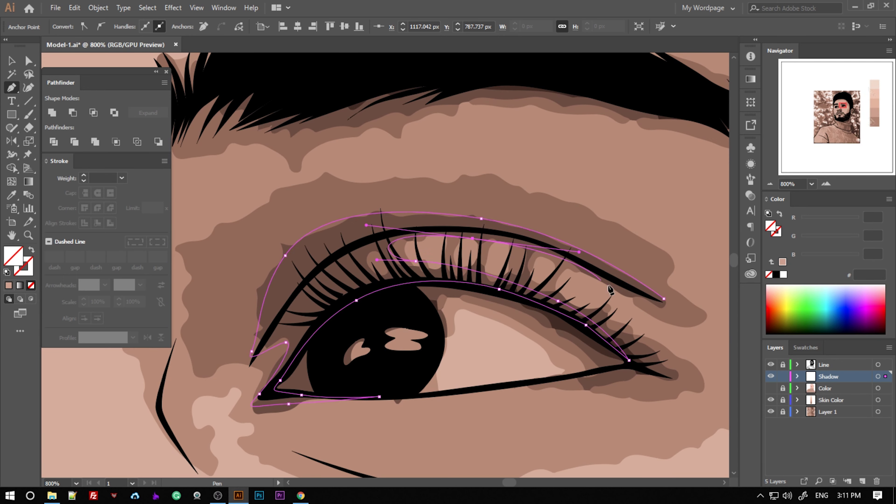
click(664, 301)
key(ctrl+shift+a)
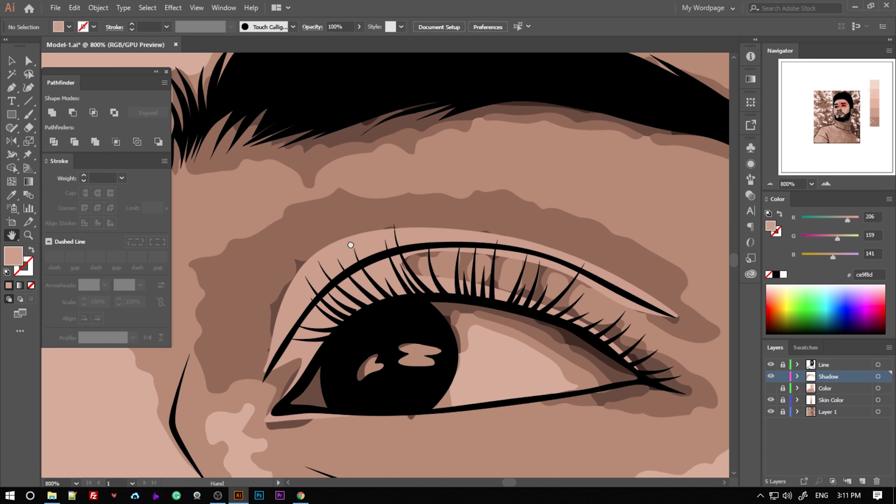
Draw a curved light shape along the underside of the eyebrow.
key(ctrl+minus)
scroll(349, 268, up, 1)
drag(544, 235, 640, 244)
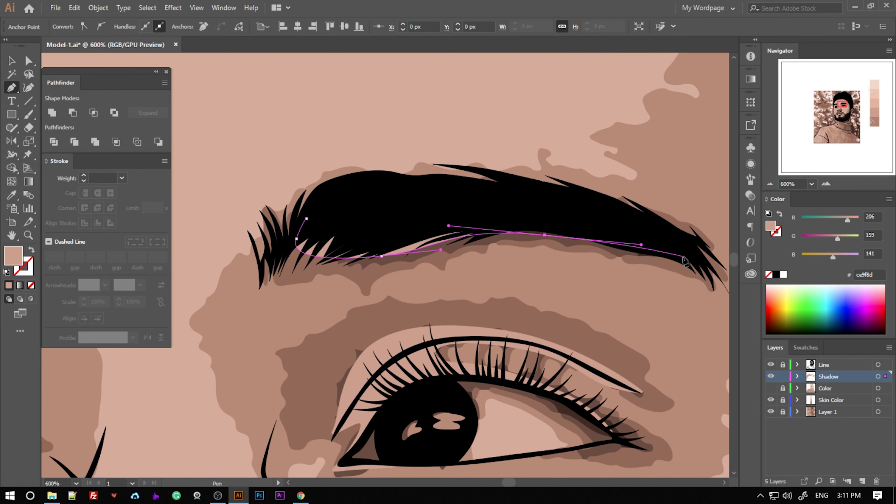
click(388, 188)
key(ctrl+shift+a)
Draw light shapes along the temple hairline and the ear.
click(576, 406)
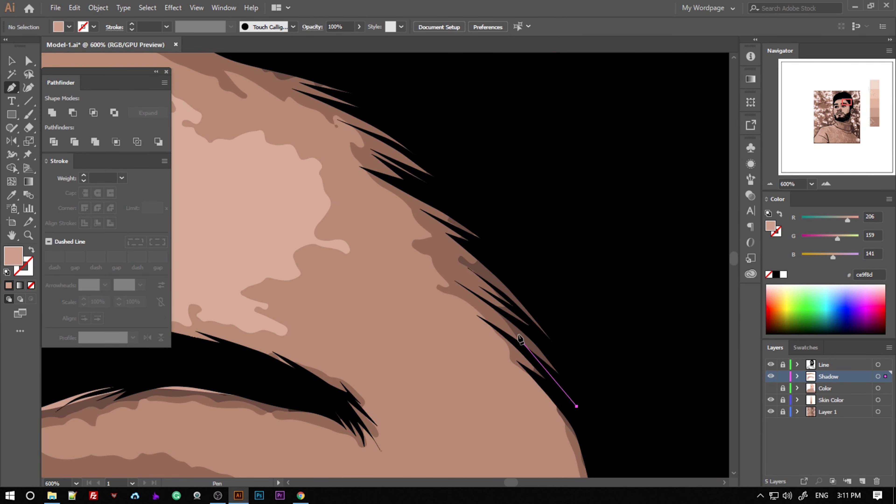
scroll(336, 105, down, 1)
scroll(280, 217, down, 1)
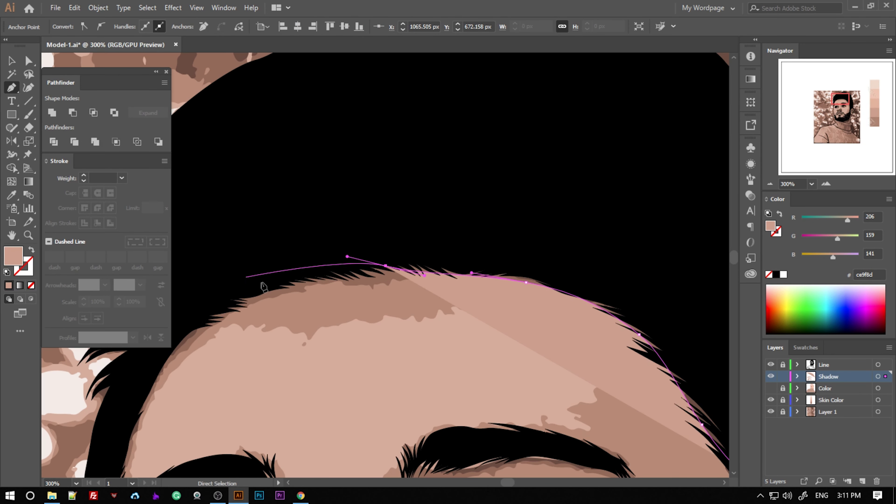
scroll(154, 386, down, 1)
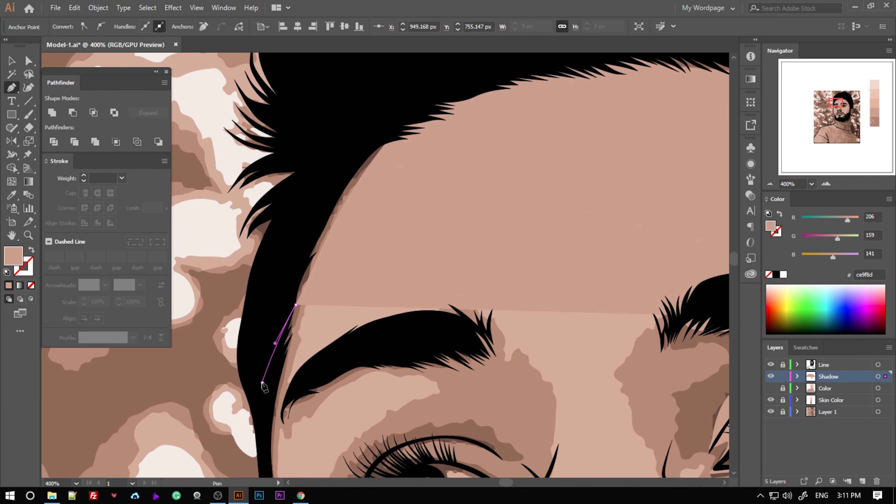
drag(261, 374, 518, 120)
key(v)
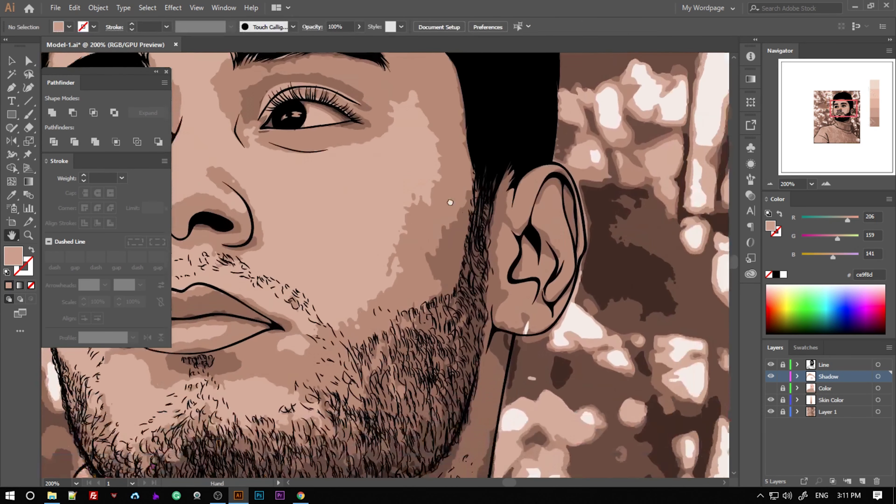
scroll(423, 243, up, 3)
scroll(423, 244, up, 1)
key(p)
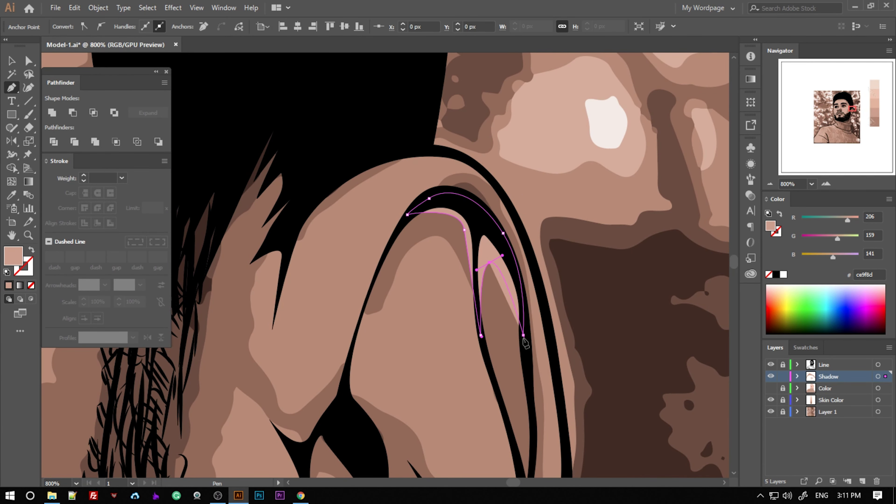
key(ctrl+shift+a)
Trace a light shape along the jawline up toward the ear.
scroll(592, 266, down, 2)
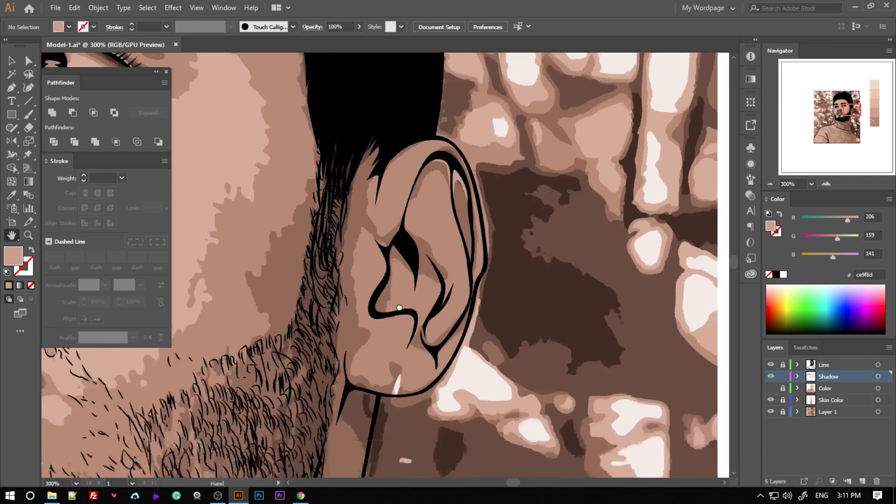
scroll(390, 280, up, 3)
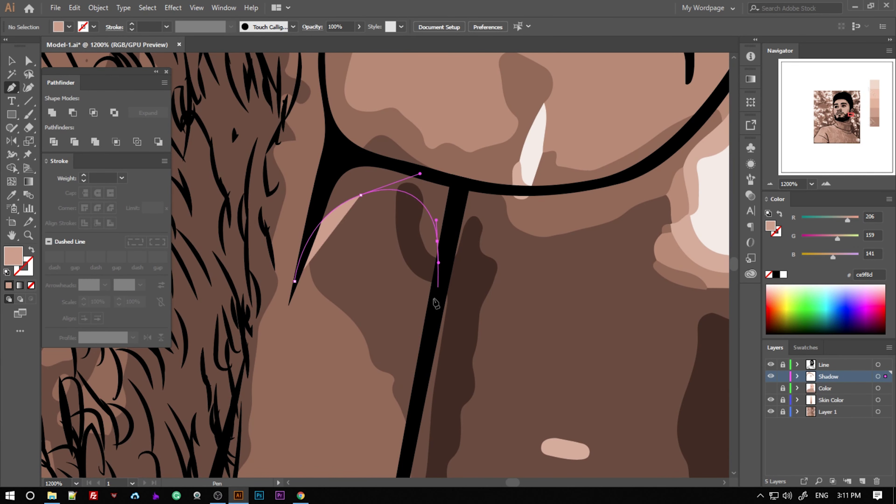
scroll(445, 334, down, 4)
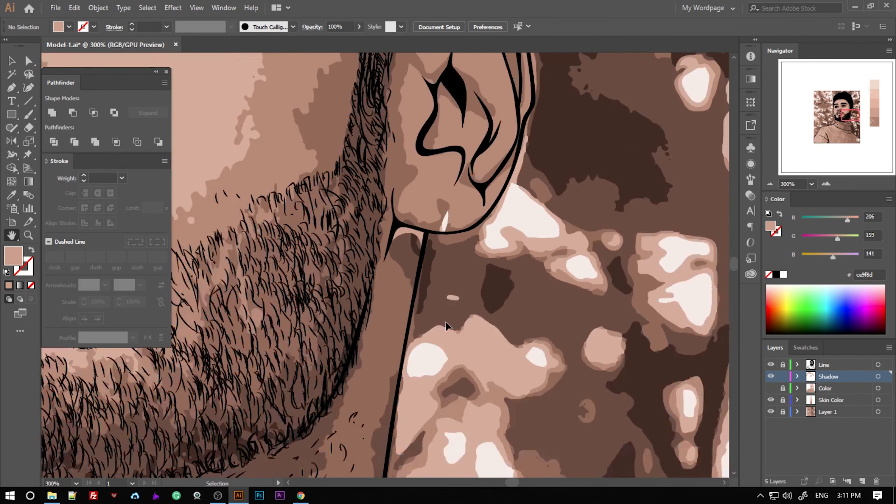
drag(445, 335, 547, 194)
click(357, 388)
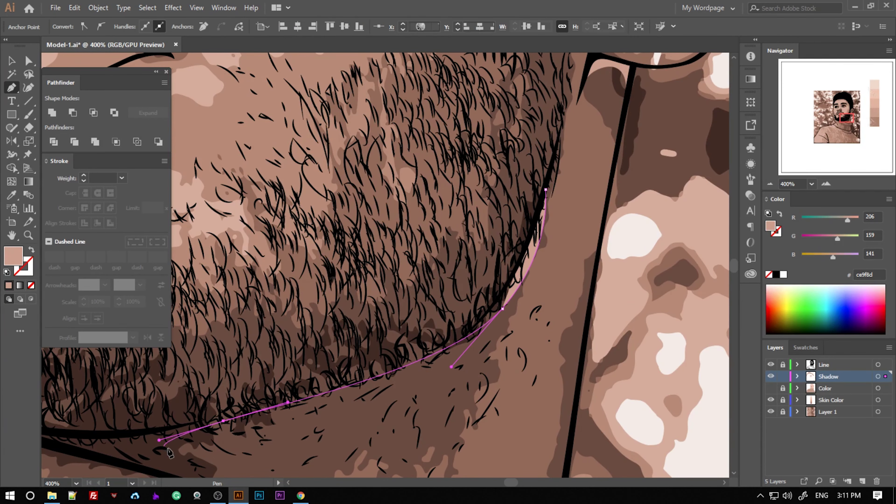
scroll(208, 217, down, 5)
scroll(208, 217, up, 3)
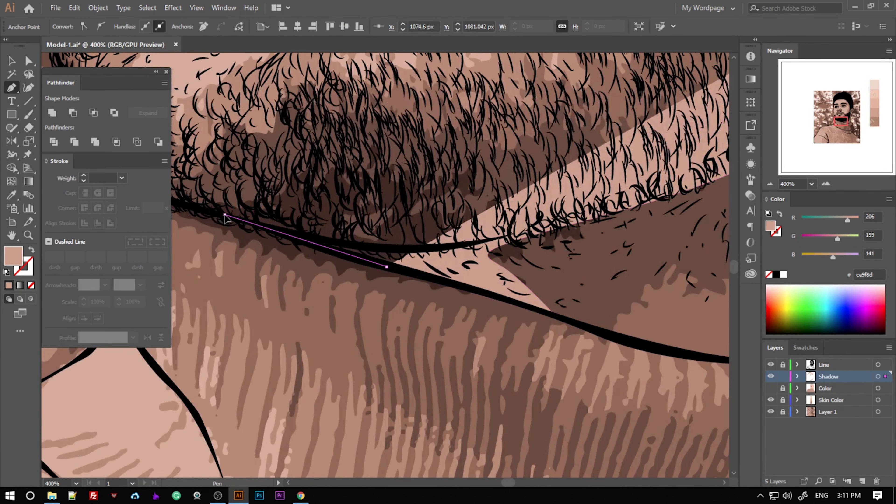
scroll(317, 230, down, 1)
scroll(614, 297, up, 2)
scroll(613, 298, down, 1)
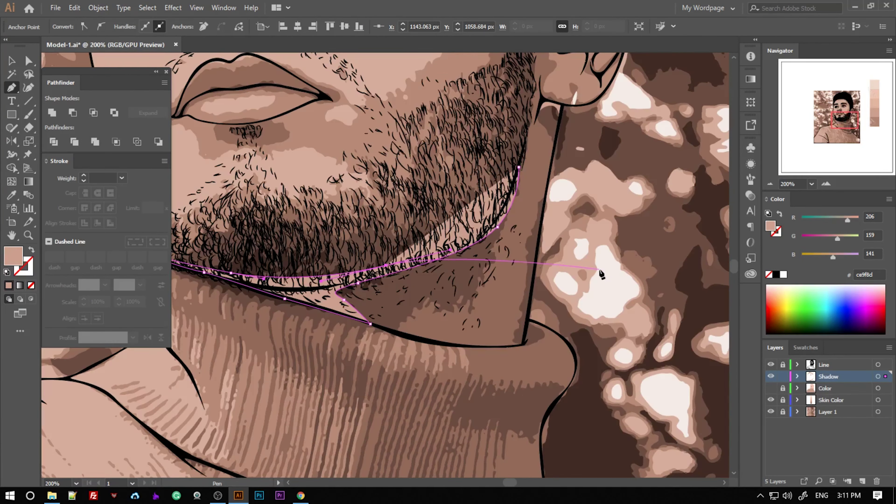
click(31, 286)
scroll(374, 269, down, 2)
scroll(374, 268, up, 4)
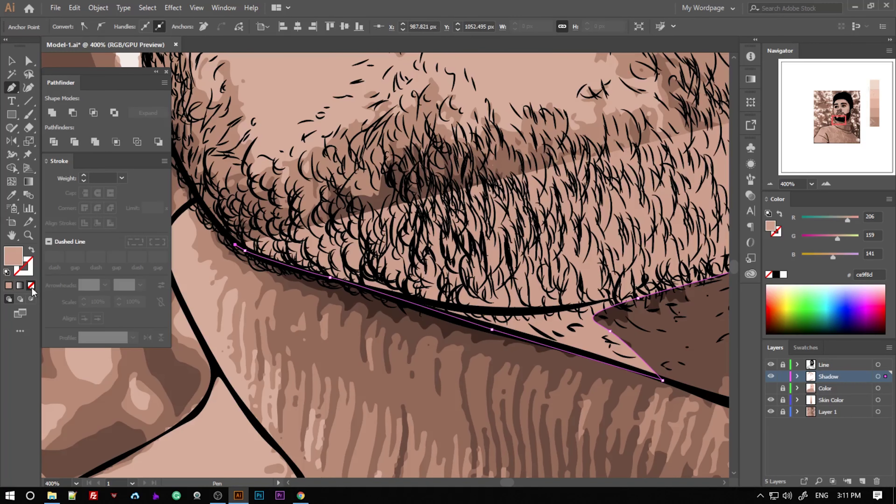
drag(374, 260, 423, 247)
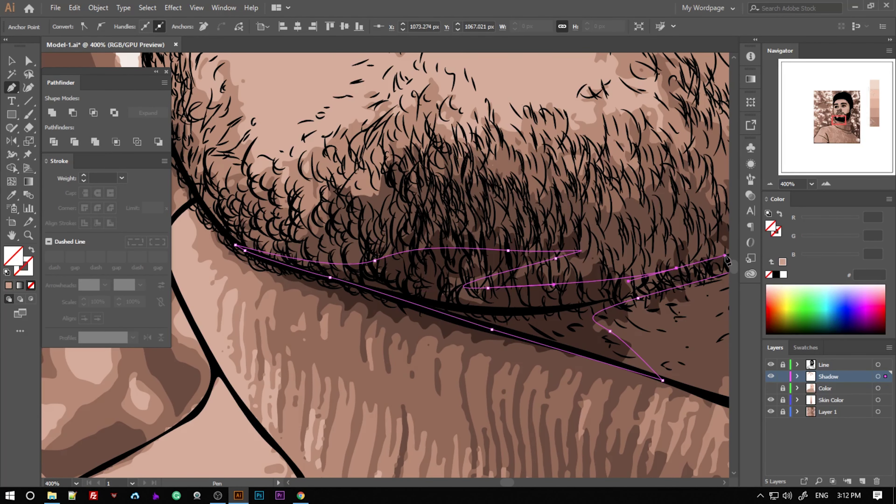
scroll(725, 261, right, 5)
scroll(494, 247, up, 3)
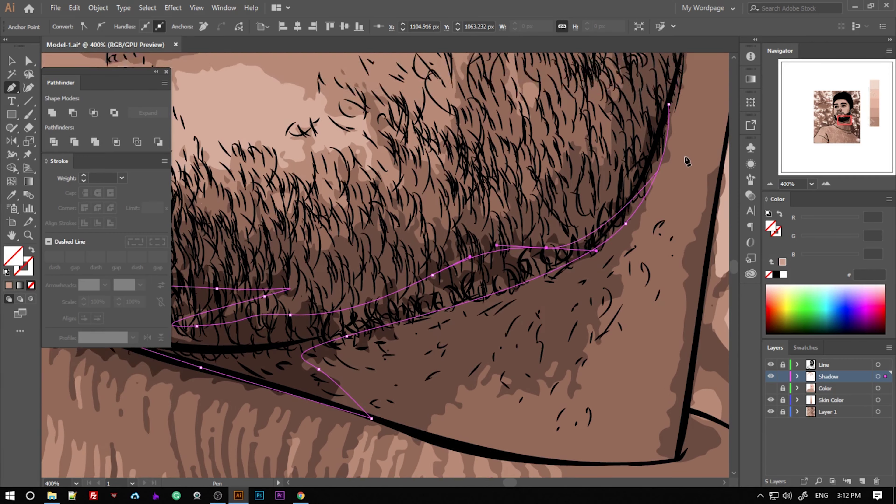
click(669, 172)
scroll(423, 265, up, 3)
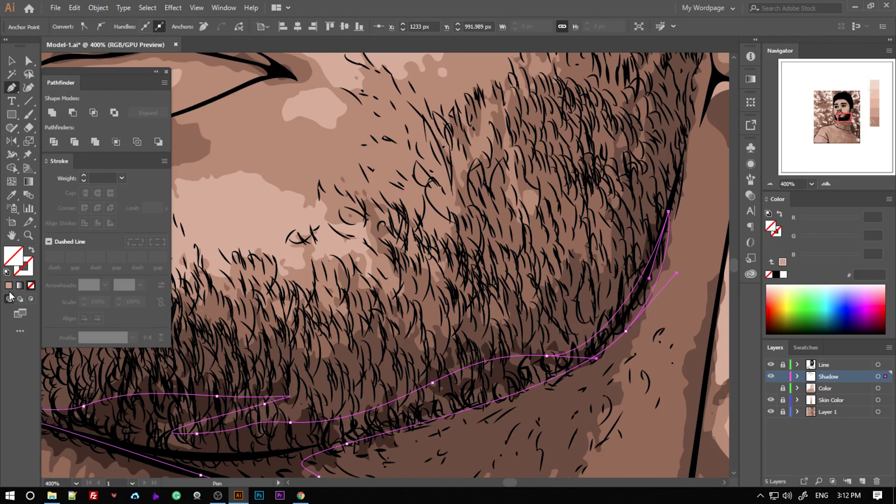
key(ctrl+shift+a)
Draw a closed light shape below the lower lip.
scroll(295, 356, up, 2)
scroll(296, 356, up, 1)
key(p)
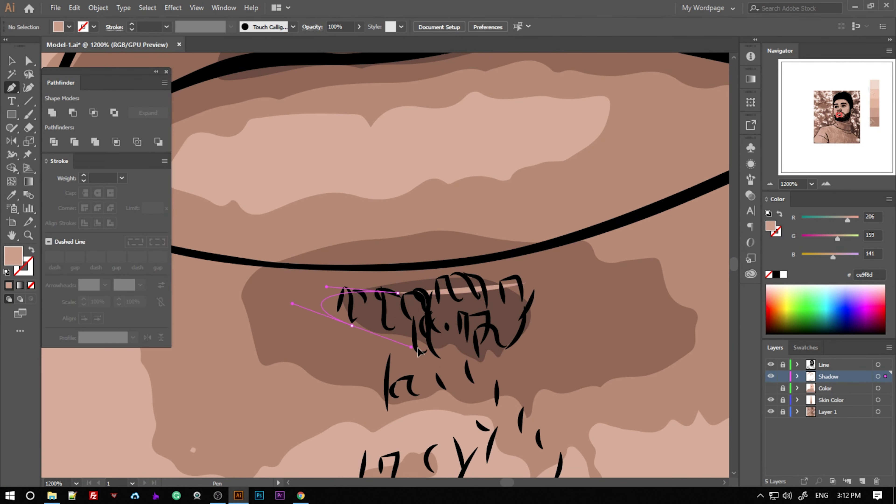
click(519, 303)
click(326, 287)
Draw a curved light shape around the nostril.
scroll(419, 261, down, 3)
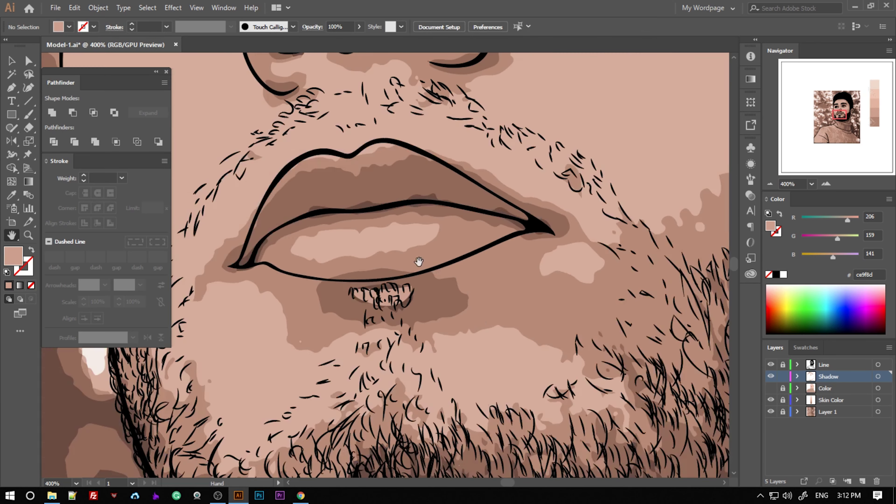
drag(419, 261, 480, 324)
scroll(265, 323, up, 1)
scroll(264, 322, up, 1)
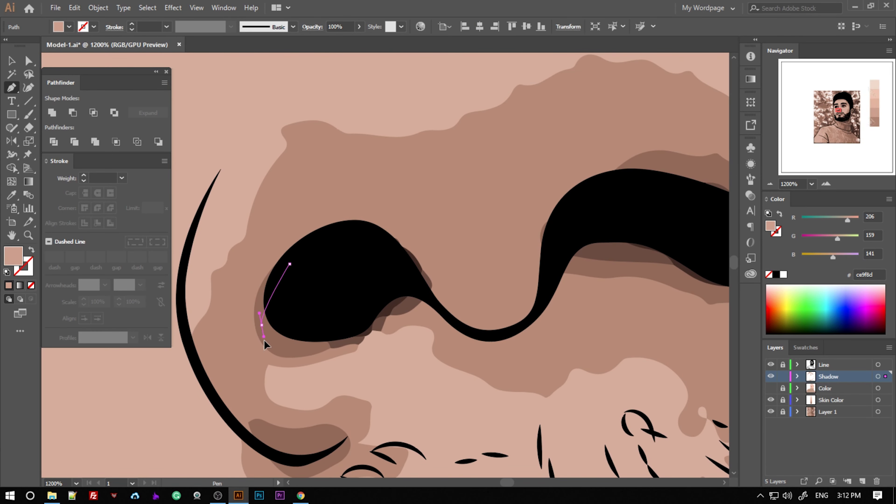
drag(265, 344, 269, 359)
drag(358, 341, 417, 314)
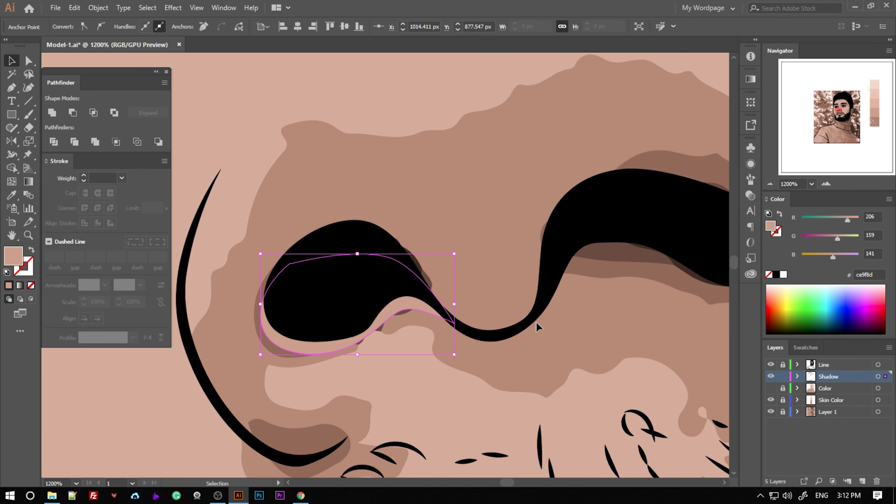
key(ctrl+shift+a)
key(p)
scroll(322, 300, right, 5)
click(278, 302)
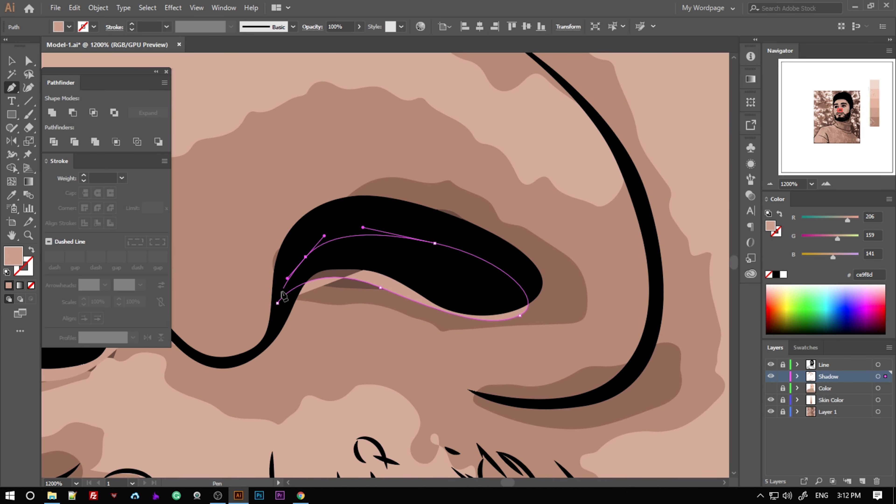
key(ctrl+shift+a)
mouse_move(536, 342)
mouse_down()
mouse_move(485, 328)
mouse_move(550, 221)
mouse_up()
Zoom in and draw a light shape along the eye's upper lash line.
key(ctrl+plus)
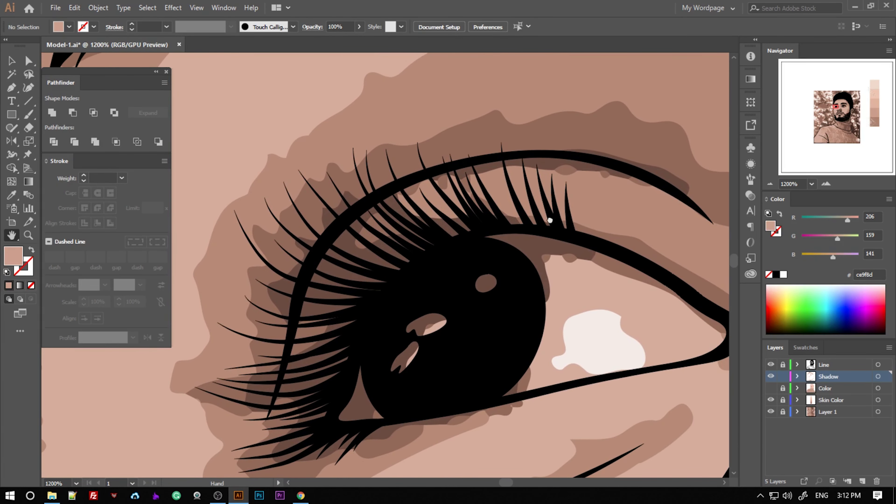
scroll(306, 258, down, 2)
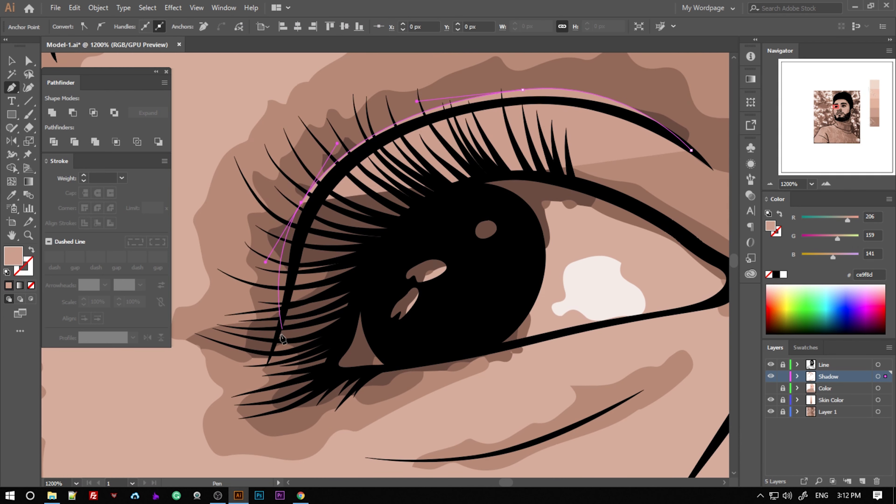
drag(263, 366, 251, 397)
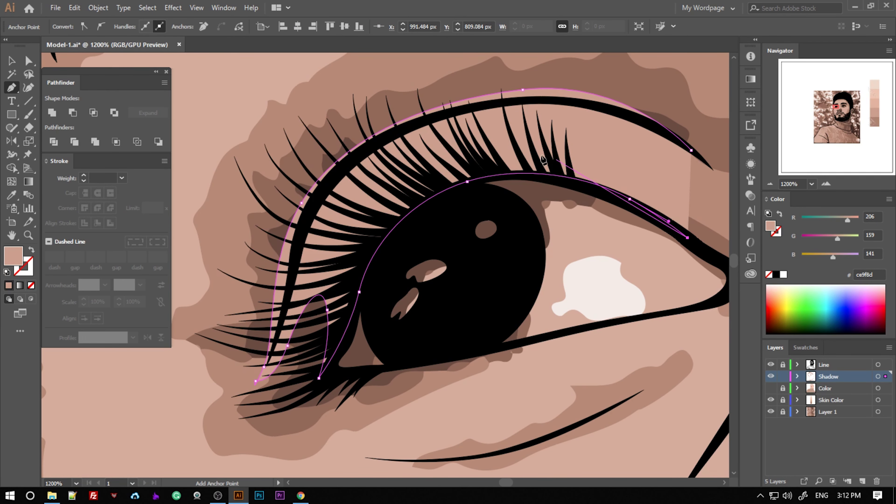
key(ctrl+minus)
key(ctrl+shift+a)
Draw a light shape hugging the eye's lower lash line.
key(ctrl+minus)
key(ctrl+minus)
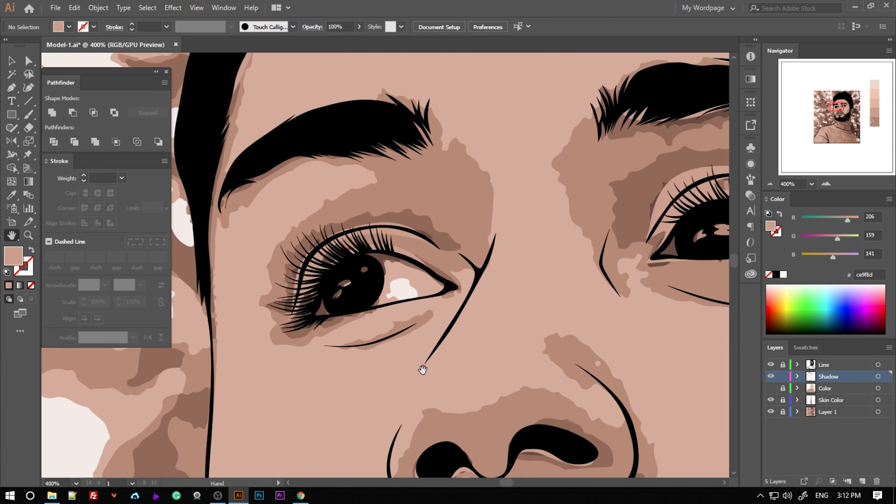
scroll(422, 370, up, 2)
scroll(421, 324, up, 2)
click(227, 329)
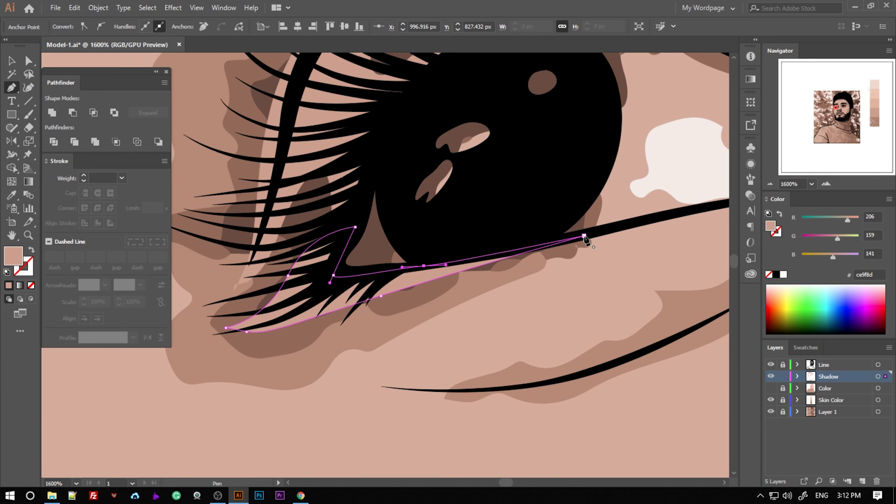
key(ctrl+shift+a)
Start a new four-point shape near the inner eyebrow.
scroll(436, 294, down, 2)
scroll(436, 281, down, 2)
scroll(365, 196, up, 1)
scroll(365, 196, up, 2)
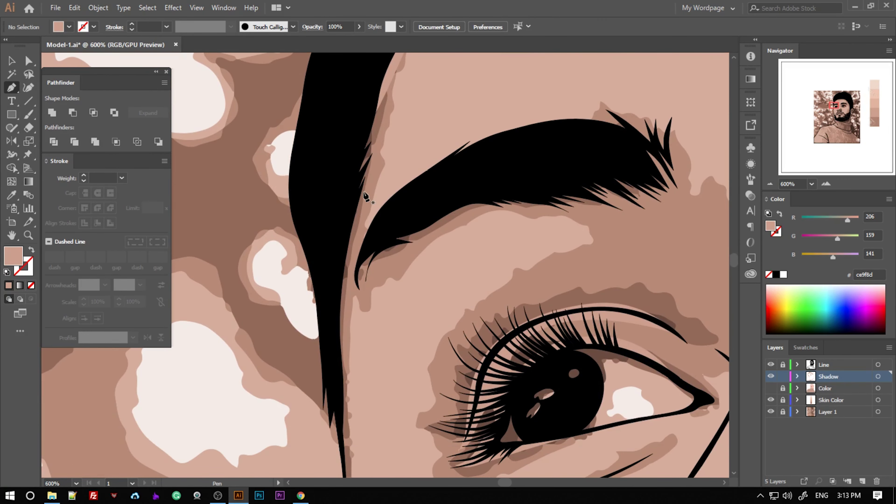
click(339, 399)
click(343, 276)
click(341, 242)
click(339, 209)
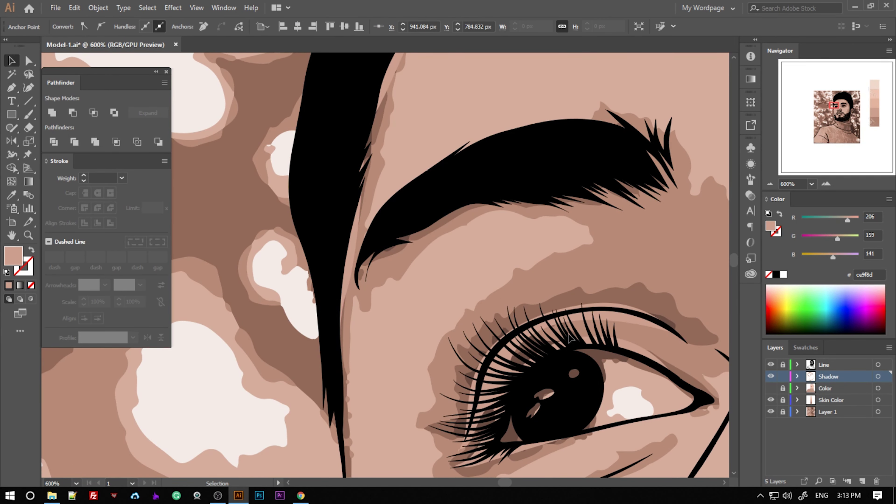
Pan across the chin, ear and face to review the portrait's shading.
scroll(570, 338, down, 4)
drag(494, 424, 493, 205)
mouse_move(625, 146)
mouse_down()
mouse_move(484, 206)
mouse_move(458, 247)
mouse_move(459, 335)
mouse_up()
scroll(458, 247, down, 3)
scroll(447, 268, up, 3)
scroll(458, 335, down, 2)
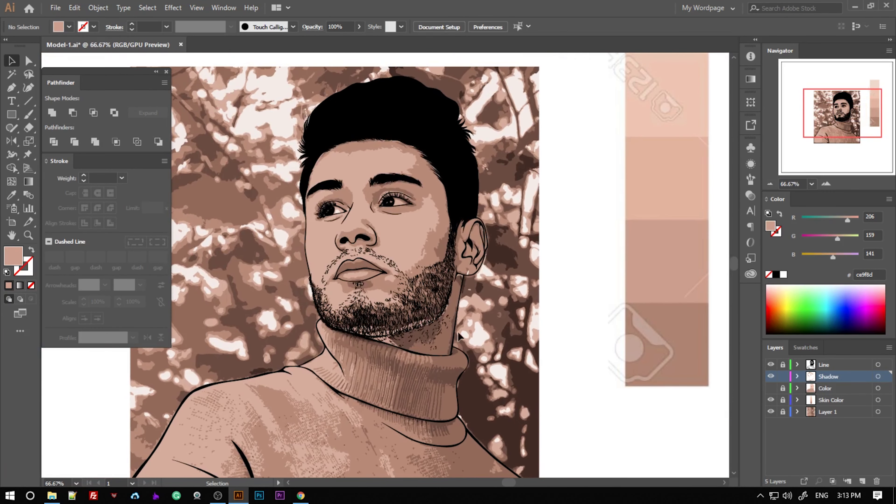
Pick the darker shadow colour and start a Pen shadow path below the chin along the jawline.
click(458, 335)
click(568, 226)
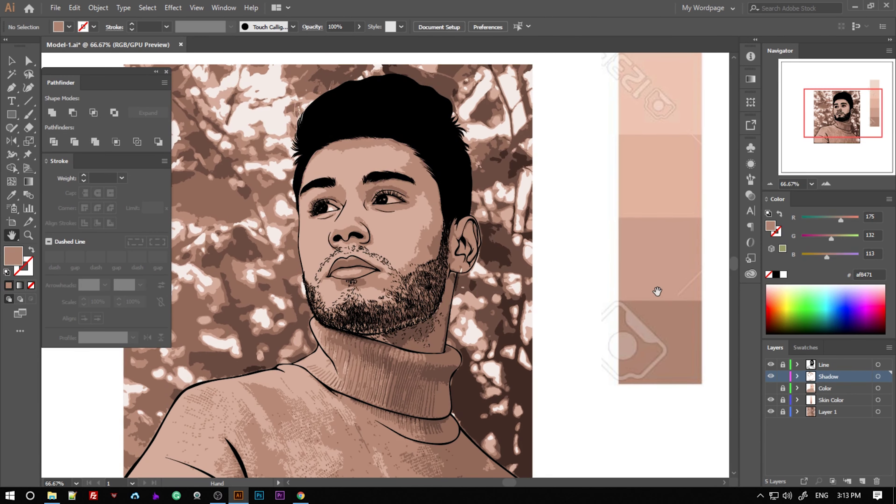
scroll(515, 257, up, 5)
key(p)
click(490, 134)
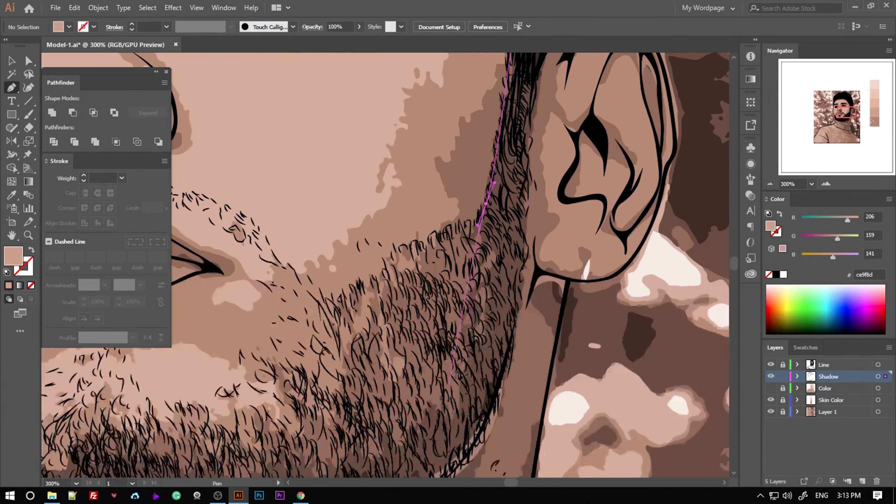
scroll(459, 247, down, 2)
click(429, 359)
drag(263, 350, 202, 366)
scroll(266, 239, down, 3)
scroll(265, 240, left, 3)
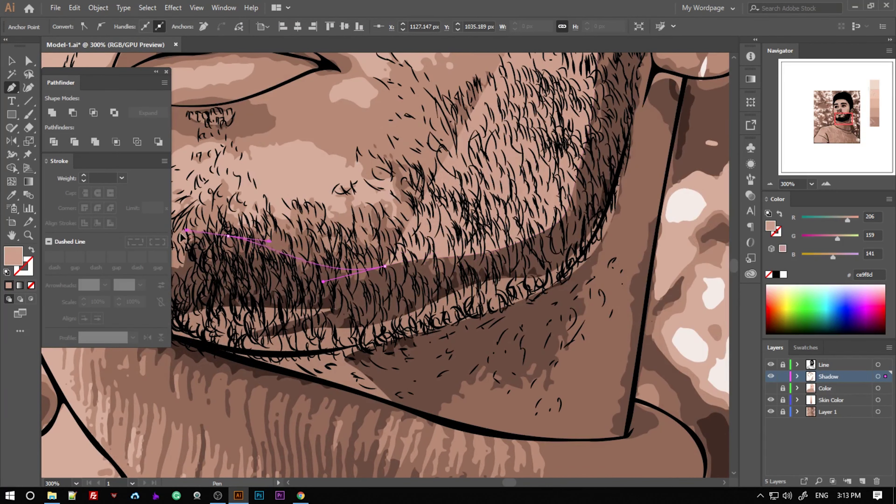
scroll(353, 268, up, 1)
scroll(423, 317, up, 2)
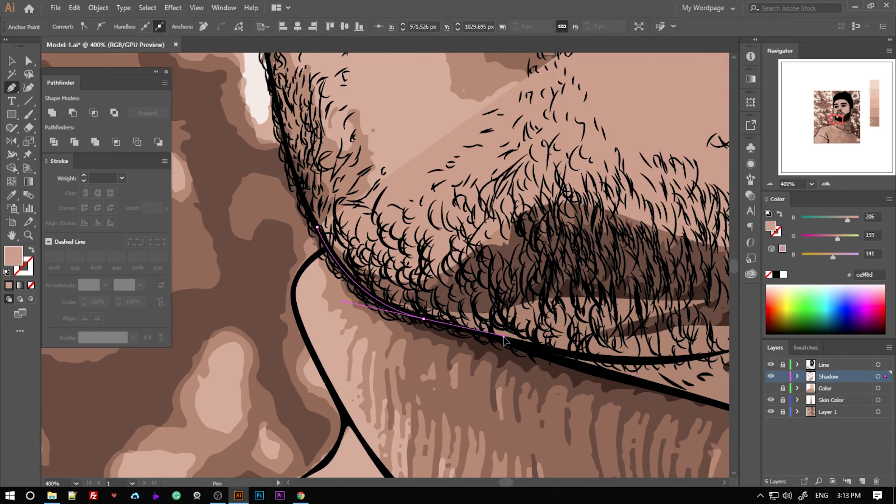
scroll(504, 340, down, 3)
scroll(504, 340, right, 3)
scroll(564, 268, up, 2)
Curve the jaw shadow's edge, extend it up the neck below the ear, and close it.
drag(563, 272, 628, 243)
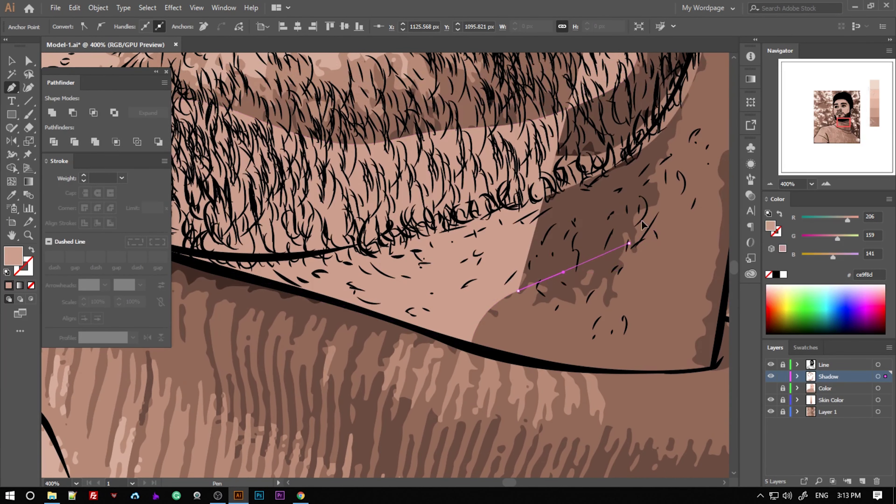
scroll(642, 224, down, 1)
drag(458, 247, 455, 367)
scroll(461, 272, up, 3)
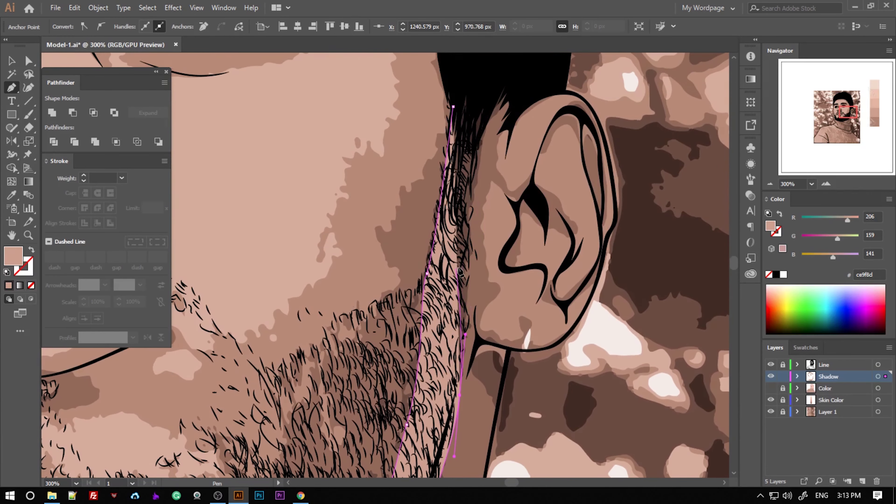
scroll(472, 148, up, 3)
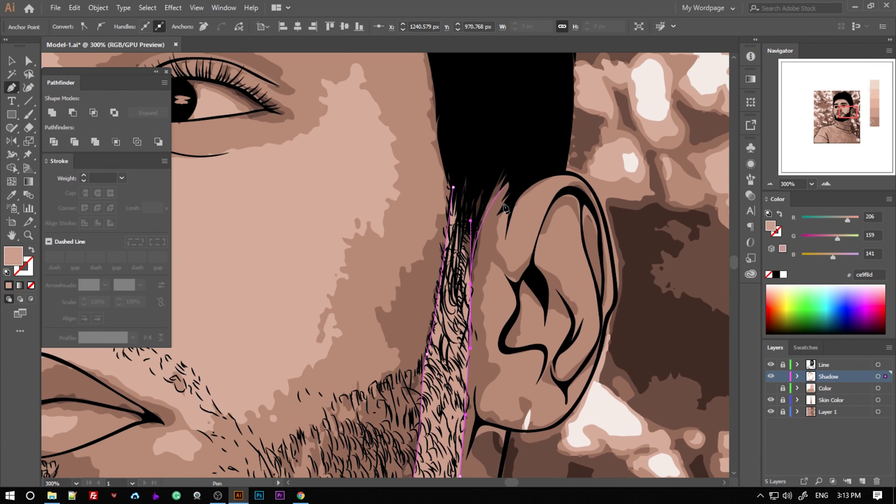
click(454, 187)
scroll(546, 210, down, 2)
scroll(458, 212, up, 2)
scroll(662, 283, up, 2)
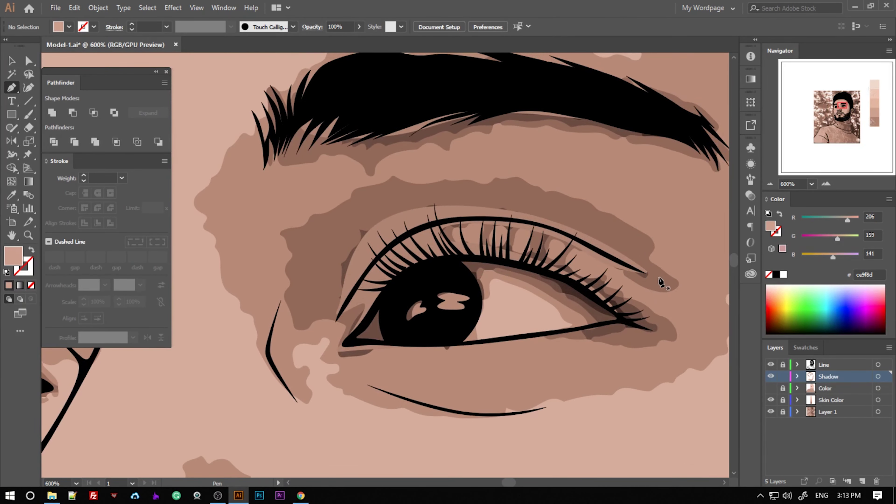
Draw a closed shadow along the outer eye corner's lash line and send it backward.
click(429, 246)
click(572, 261)
click(646, 317)
click(662, 326)
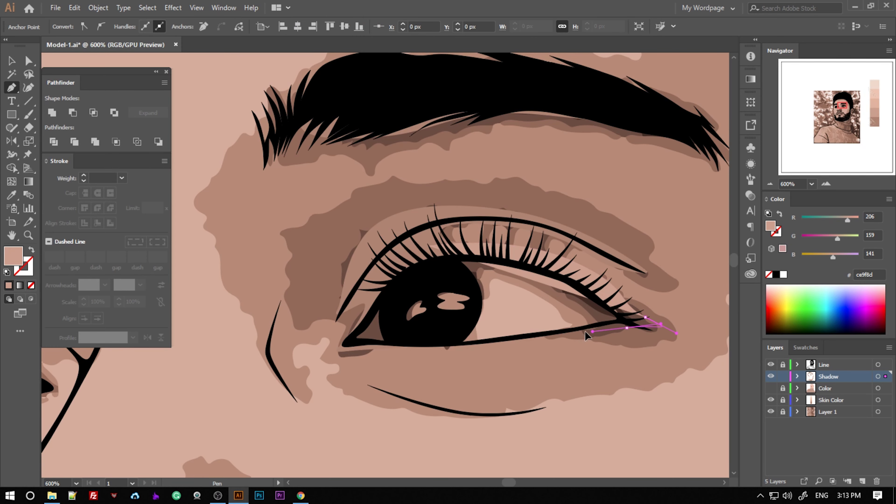
click(555, 333)
click(614, 322)
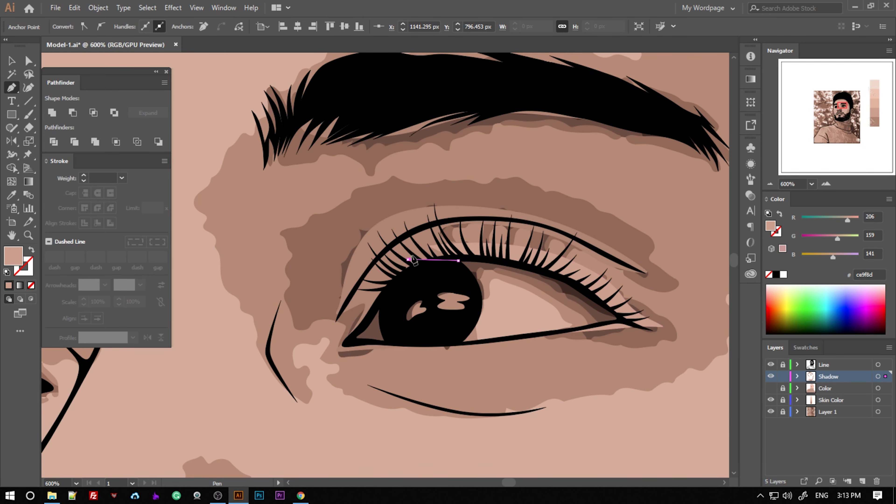
right_click(572, 210)
click(691, 235)
Close the remaining shadow shape and push it behind the line art.
key(p)
scroll(694, 197, up, 2)
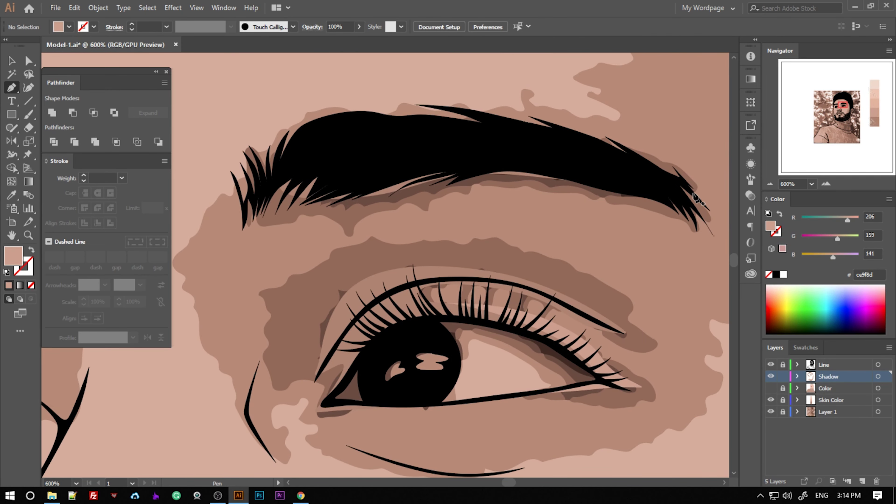
click(282, 159)
key(v)
scroll(580, 200, left, 3)
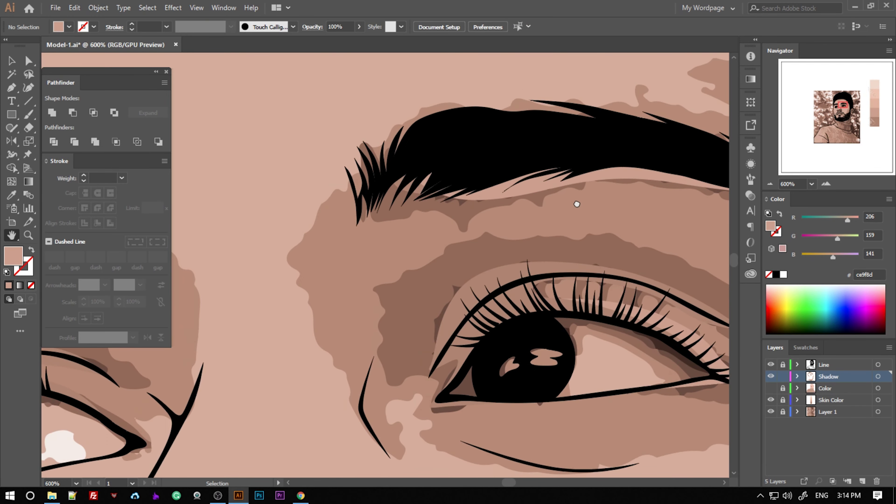
right_click(540, 185)
click(691, 383)
scroll(344, 256, down, 3)
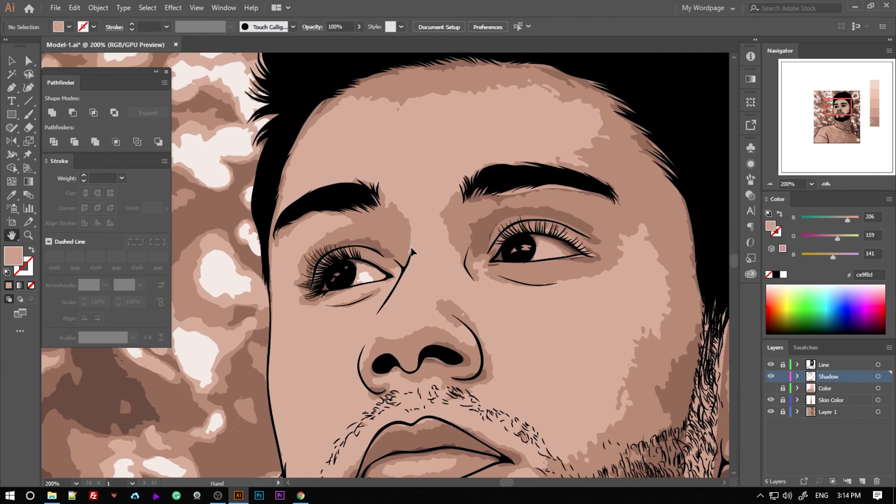
Start a shadow around the left eye, curving above the lashes and down to the lower lashes.
scroll(626, 256, up, 5)
key(p)
click(668, 218)
scroll(533, 166, down, 3)
drag(263, 150, 247, 184)
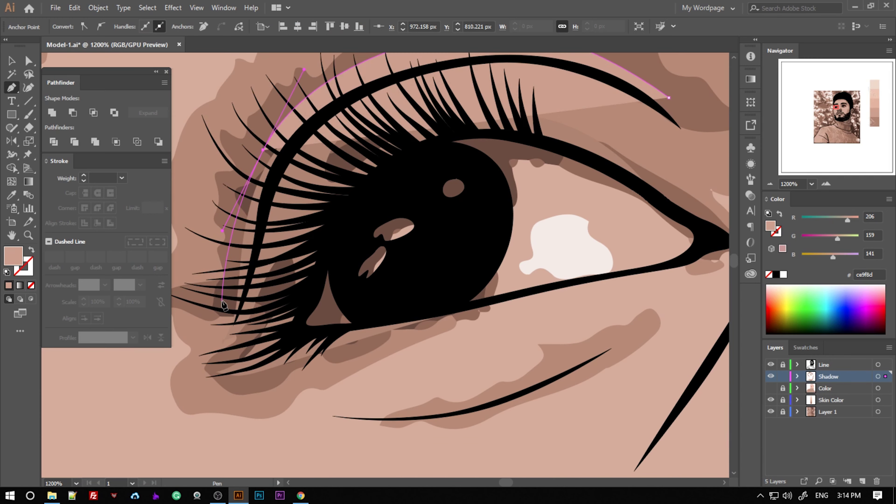
click(226, 310)
click(203, 368)
click(232, 371)
click(198, 386)
Trace the left-eye shadow along the lower lid, around the iris and upper eyelid, and close it.
click(338, 360)
click(481, 306)
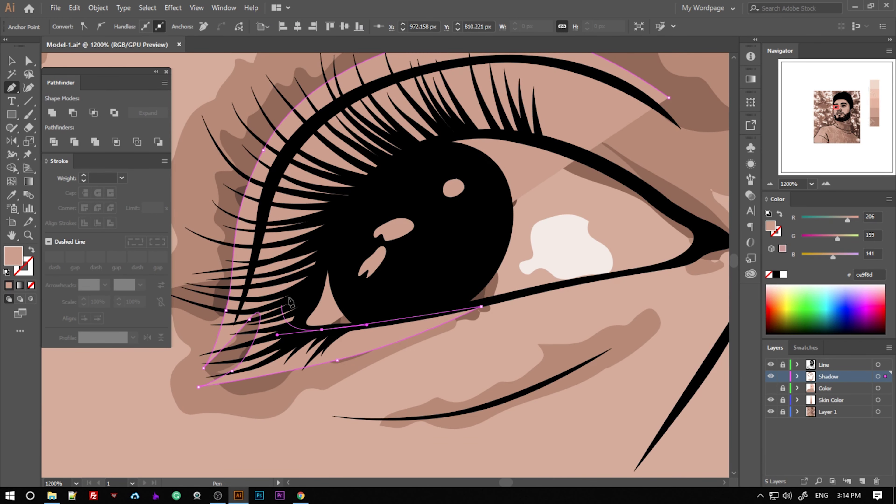
click(322, 330)
drag(320, 281, 323, 252)
drag(430, 150, 499, 123)
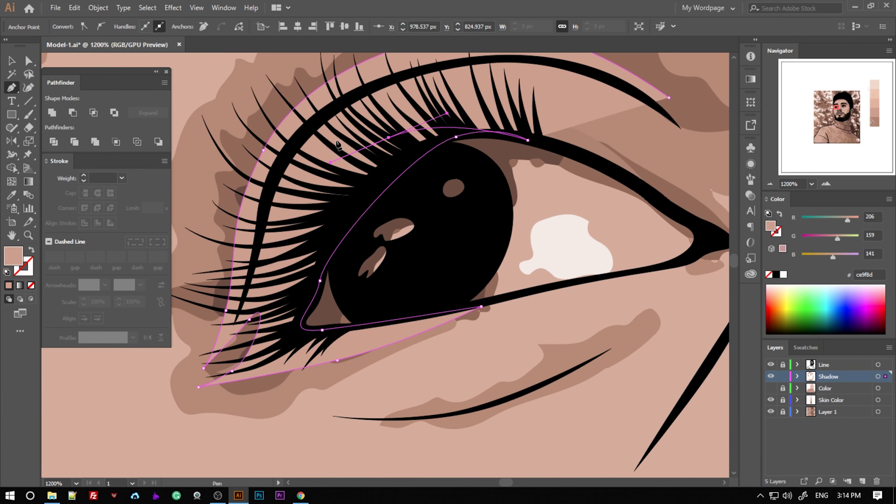
scroll(634, 113, up, 1)
click(633, 138)
click(700, 180)
click(669, 128)
Send the left-eye shadow behind the line art and save the file.
right_click(621, 113)
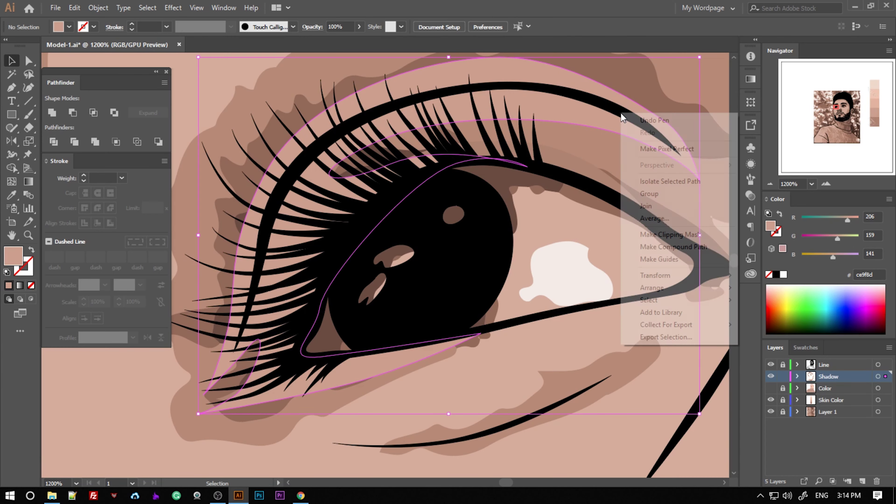
click(776, 274)
key(ctrl+minus)
key(ctrl+minus)
key(ctrl+minus)
scroll(533, 310, right, 3)
scroll(502, 306, up, 1)
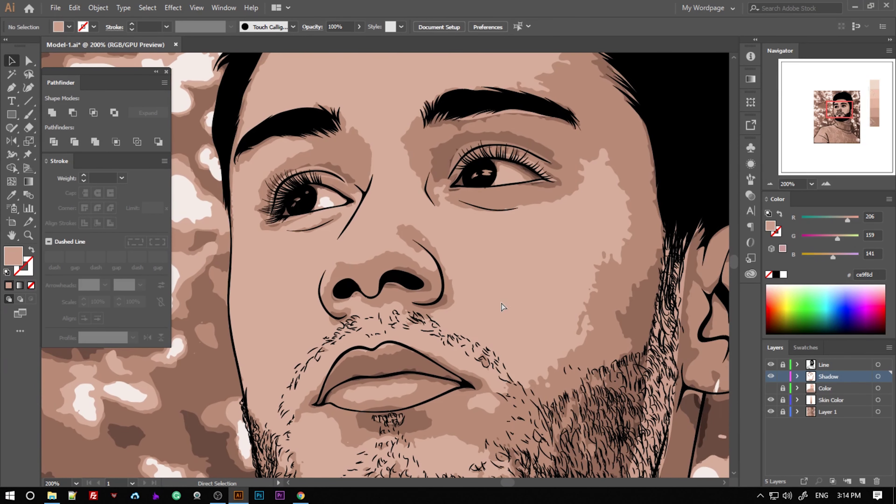
key(ctrl+s)
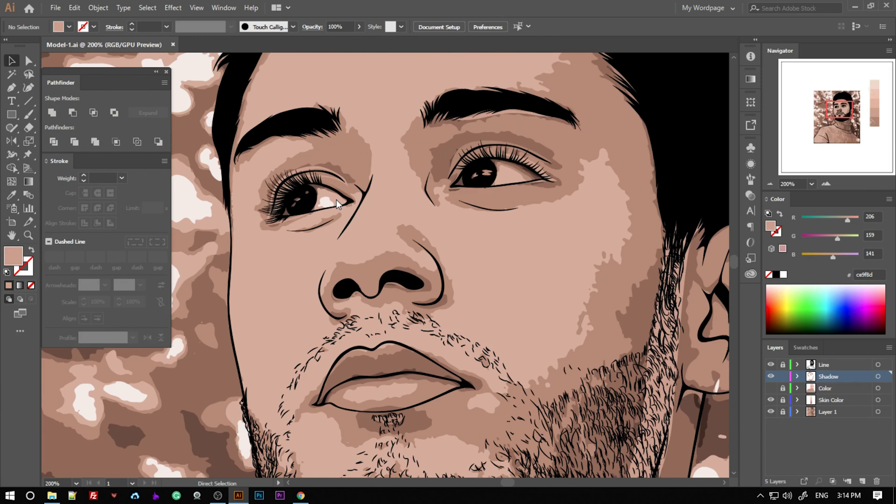
scroll(370, 210, up, 3)
scroll(370, 209, up, 1)
scroll(429, 298, up, 4)
Draw a closed shadow shape tracing the forehead just under the hairline.
scroll(428, 297, up, 3)
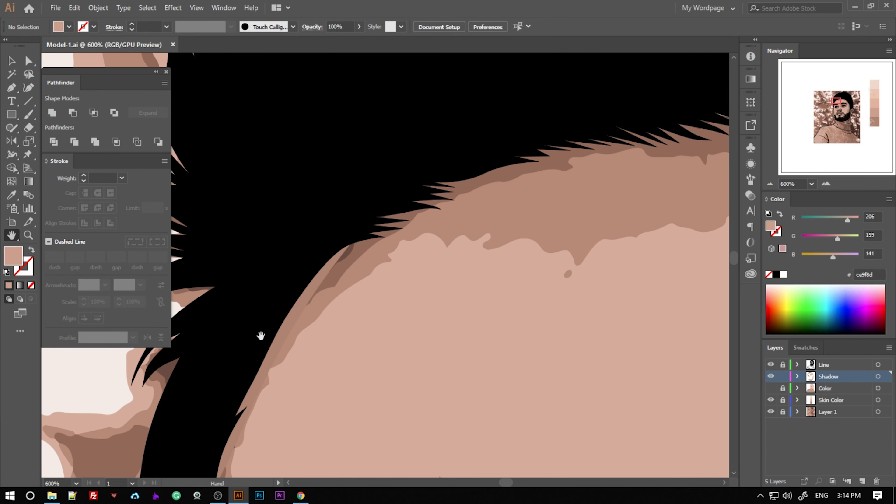
click(433, 215)
scroll(618, 266, down, 2)
scroll(618, 266, down, 3)
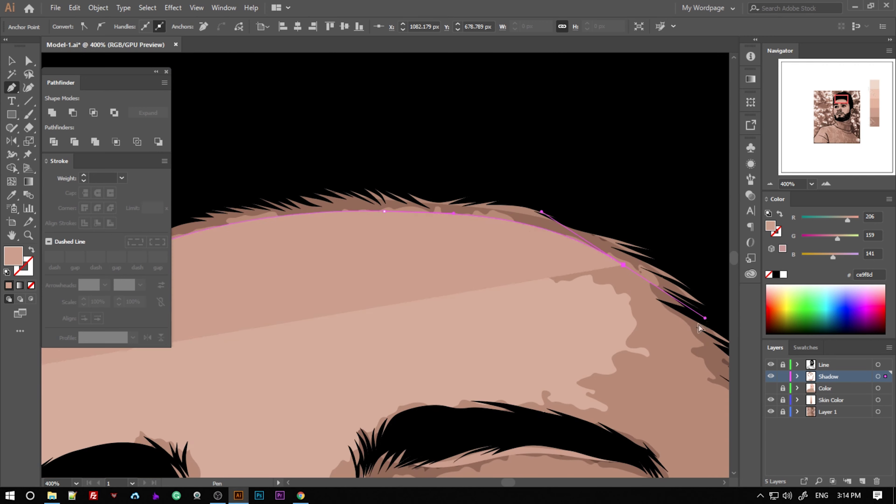
click(522, 369)
scroll(522, 373, down, 4)
scroll(220, 254, up, 1)
scroll(220, 254, up, 1)
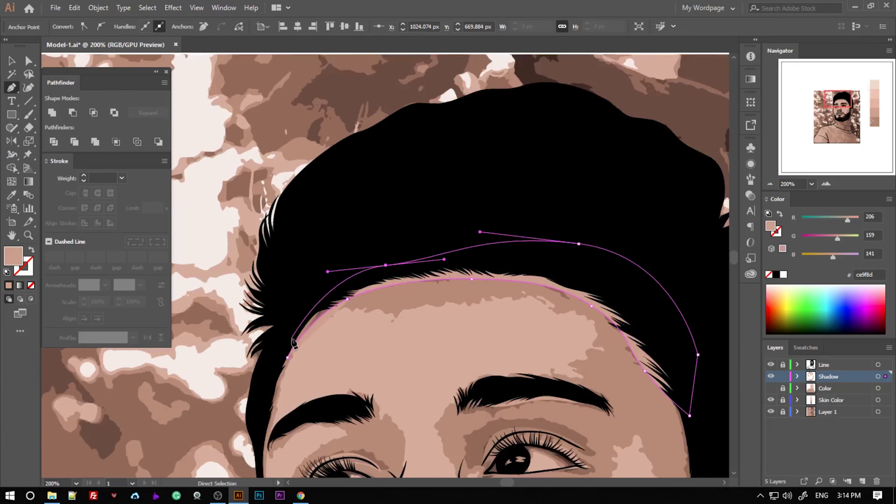
click(287, 304)
Send the forehead shadow backward behind the hair.
key(v)
right_click(452, 221)
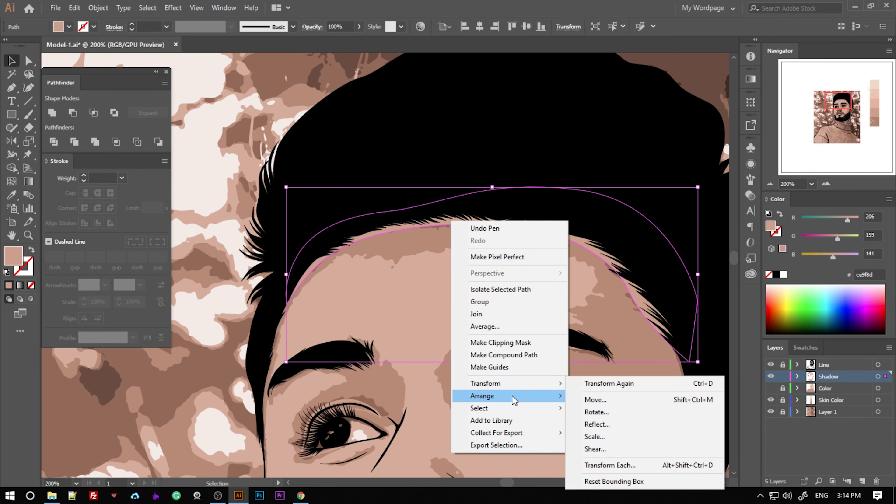
click(516, 363)
right_click(457, 215)
Deselect everything and draw a curved shadow shape under the lower lip.
key(ctrl+shift+a)
scroll(376, 287, down, 5)
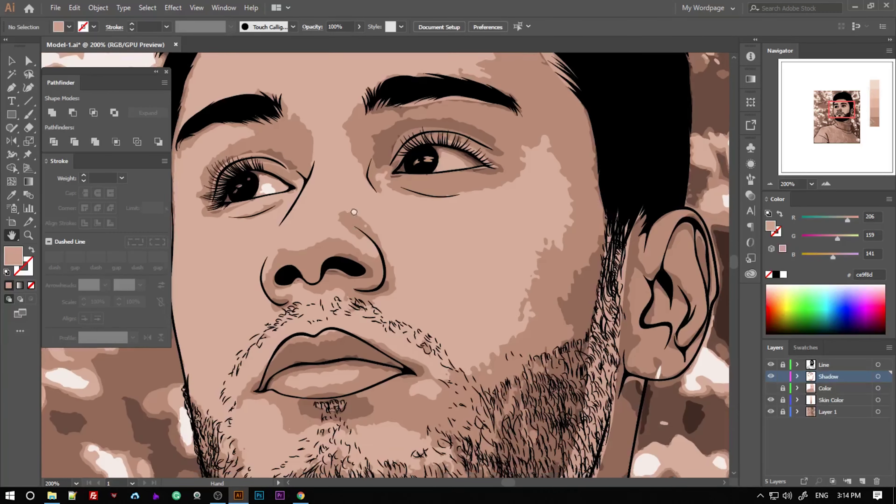
key(p)
scroll(402, 267, up, 5)
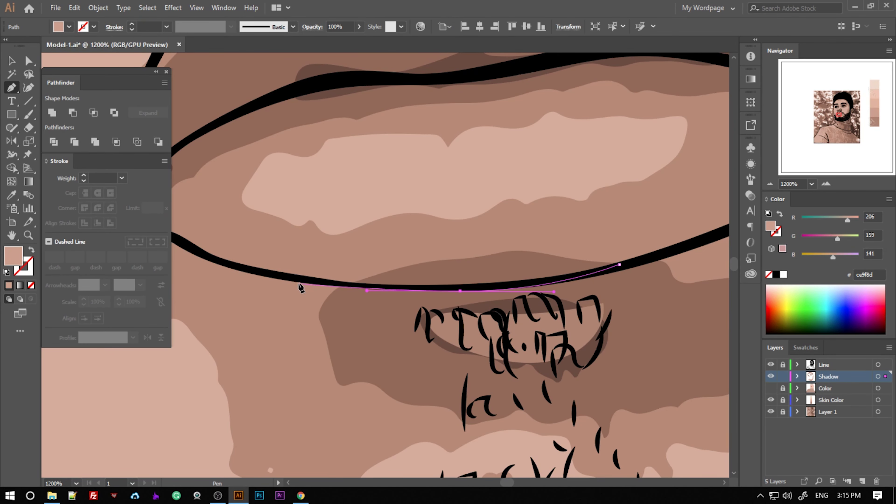
click(299, 285)
scroll(388, 300, down, 2)
click(384, 308)
drag(446, 251, 423, 222)
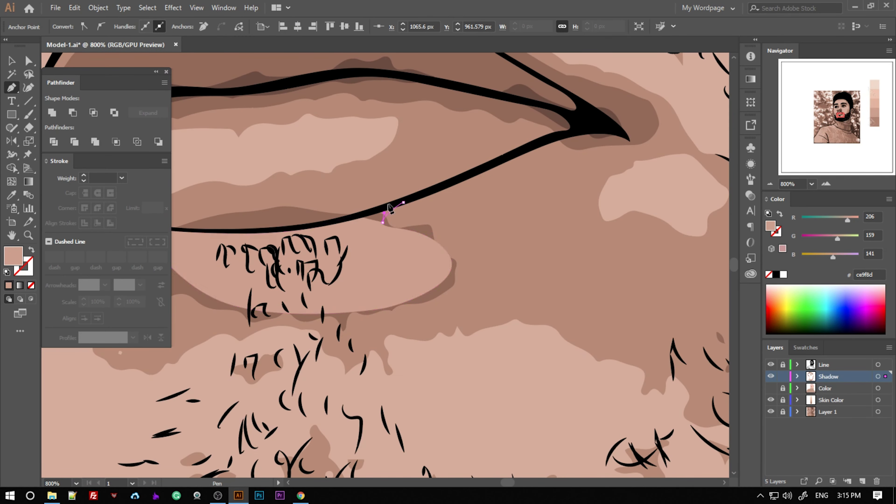
scroll(461, 244, up, 2)
right_click(274, 150)
Pan to the mouth corner and draw a small shadow shape there.
key(Escape)
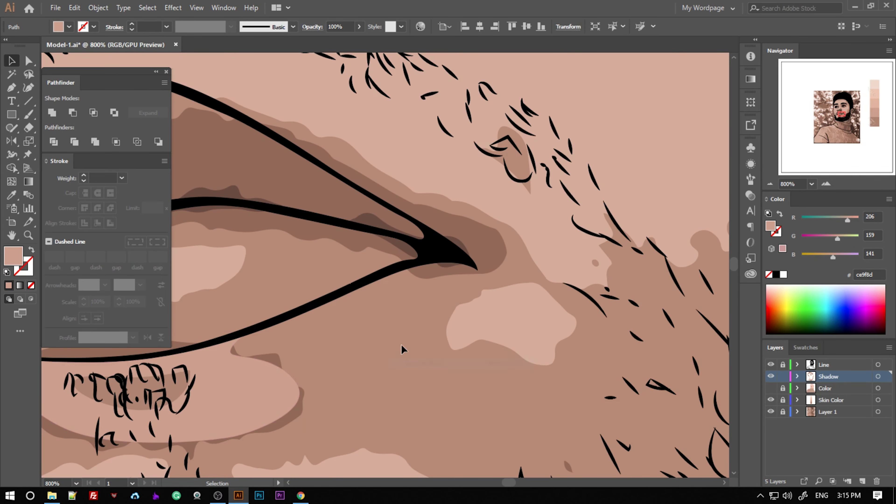
key(h)
drag(388, 203, 600, 376)
scroll(400, 258, down, 2)
click(470, 310)
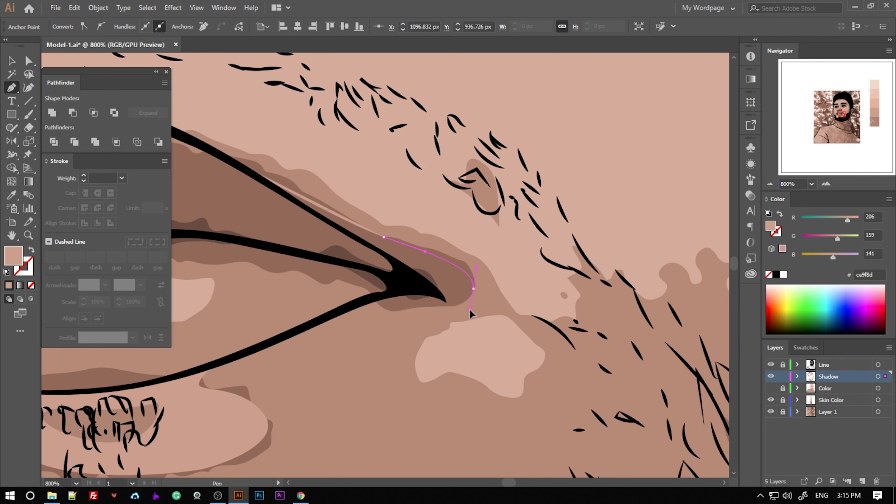
click(325, 318)
Draw a shadow from the lip tip along the upper lip edge to the other mouth corner.
click(406, 286)
click(393, 256)
click(370, 247)
click(346, 239)
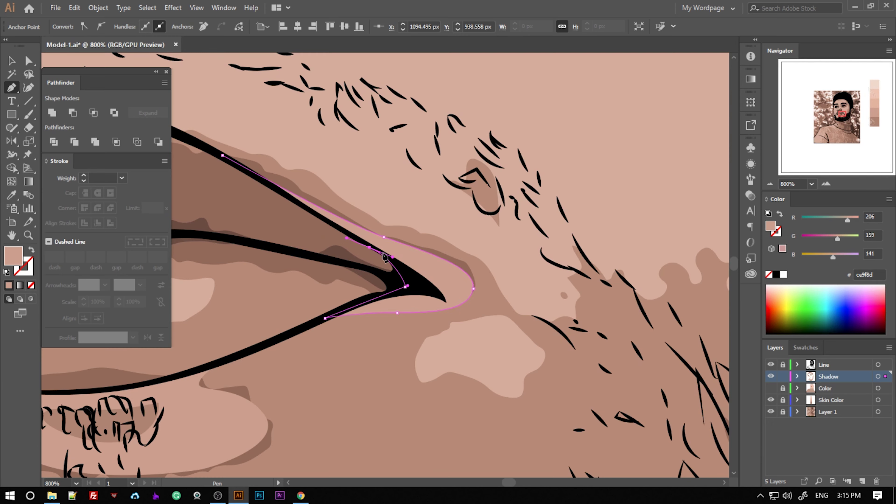
scroll(366, 248, down, 4)
scroll(444, 254, up, 5)
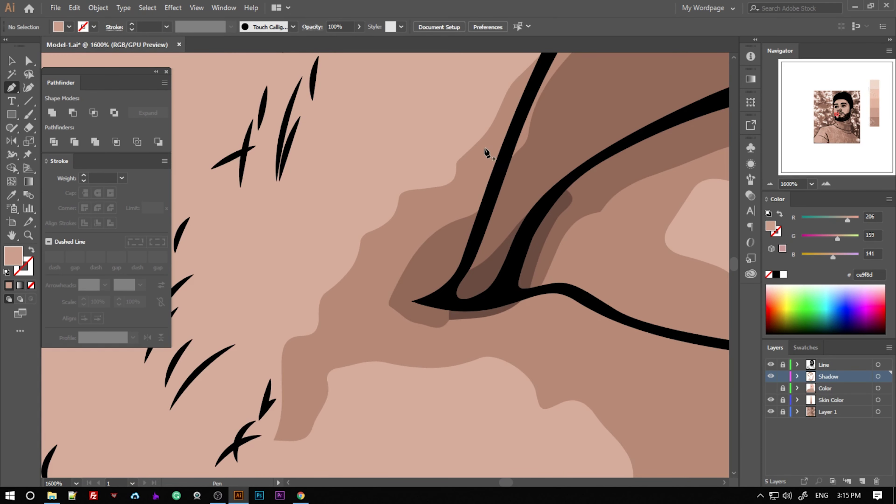
drag(473, 306, 445, 305)
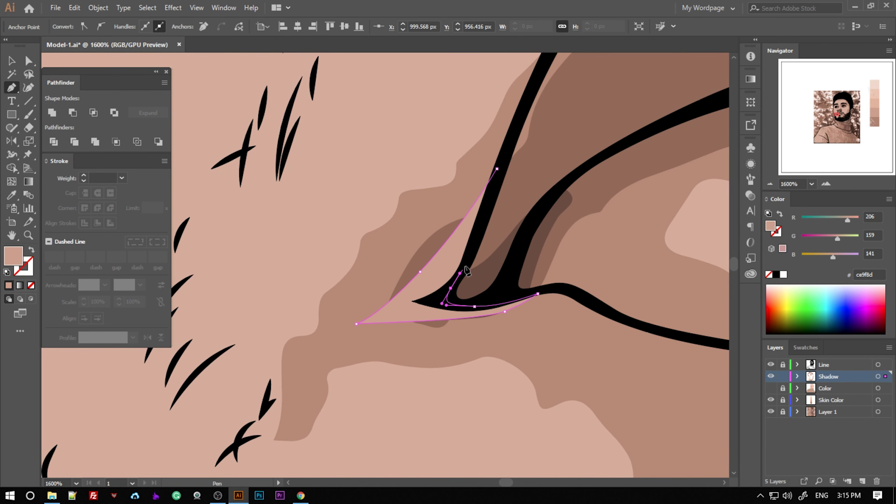
click(497, 169)
scroll(504, 260, down, 4)
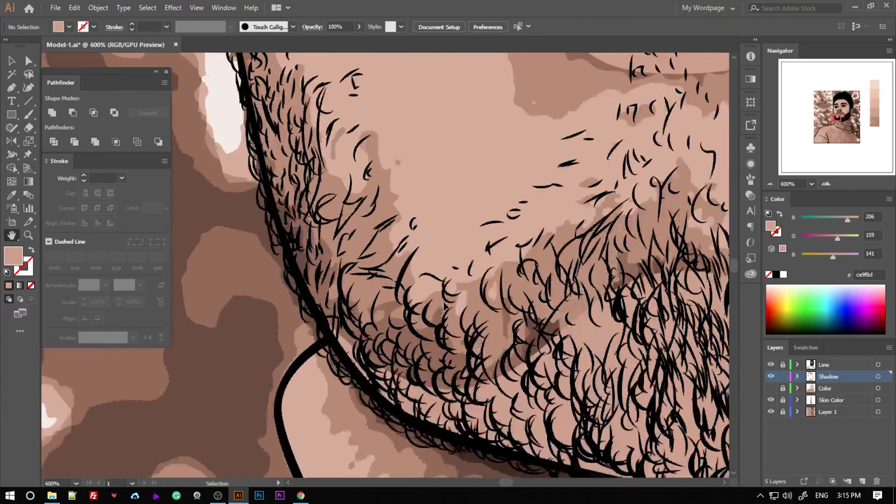
scroll(423, 319, down, 5)
scroll(464, 376, down, 2)
Start the highlight path along the hair edge above the left eyebrow, re-placing misplaced anchors.
scroll(569, 242, down, 1)
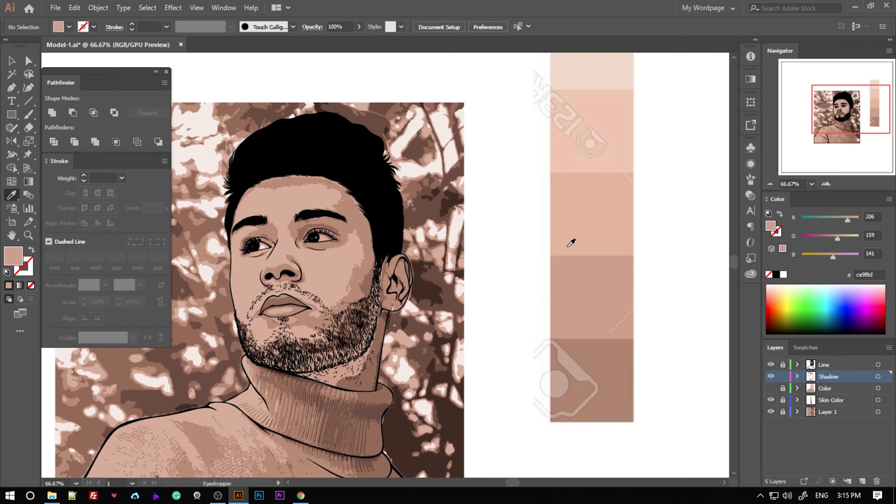
scroll(517, 296, up, 1)
scroll(517, 297, up, 5)
scroll(299, 286, up, 3)
scroll(334, 152, up, 1)
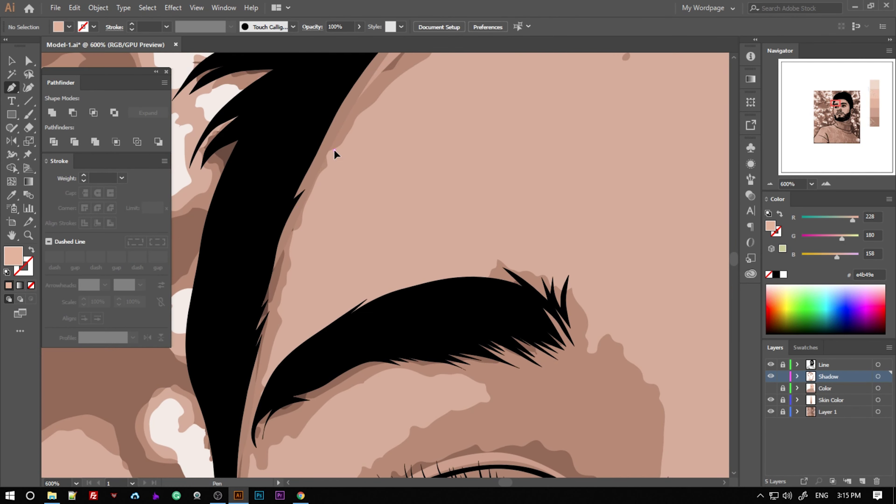
click(284, 315)
click(273, 344)
click(261, 372)
key(ctrl+z)
click(277, 354)
click(287, 263)
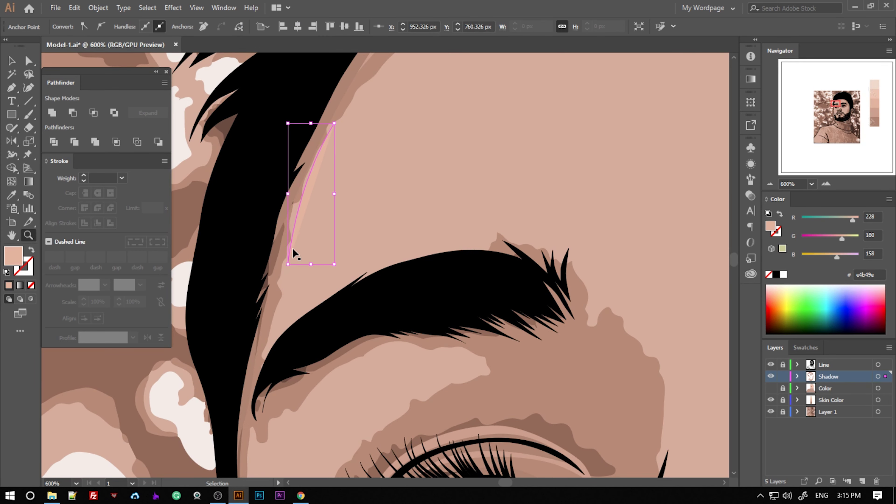
scroll(296, 252, up, 1)
click(286, 275)
click(261, 379)
scroll(356, 330, down, 2)
Carry the path across the top of the eyebrow and down its outer end.
click(338, 278)
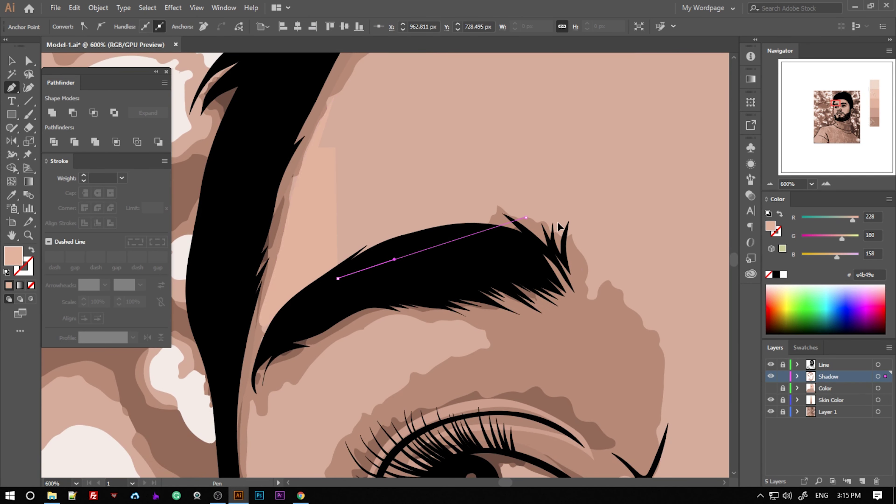
click(525, 217)
click(587, 254)
scroll(605, 302, down, 4)
click(633, 203)
click(657, 253)
drag(662, 332, 641, 397)
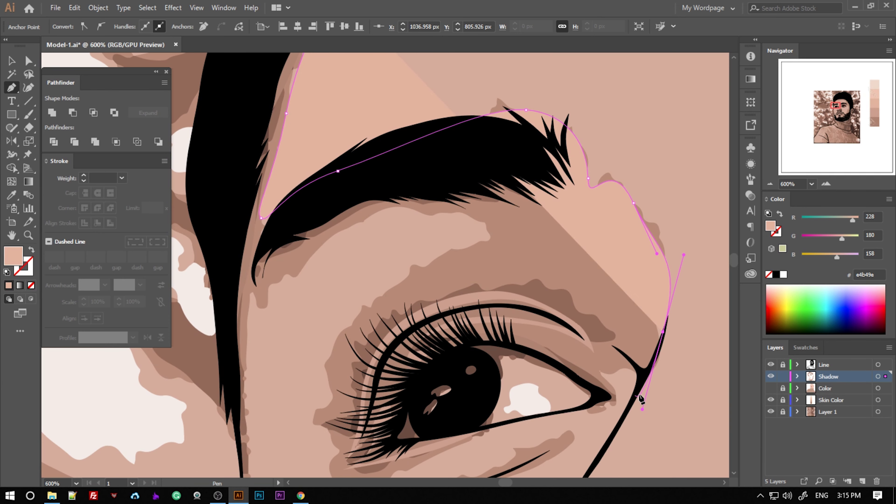
Wrap the path around the outer eye corner and curve it along the upper lid.
click(621, 368)
scroll(619, 371, down, 2)
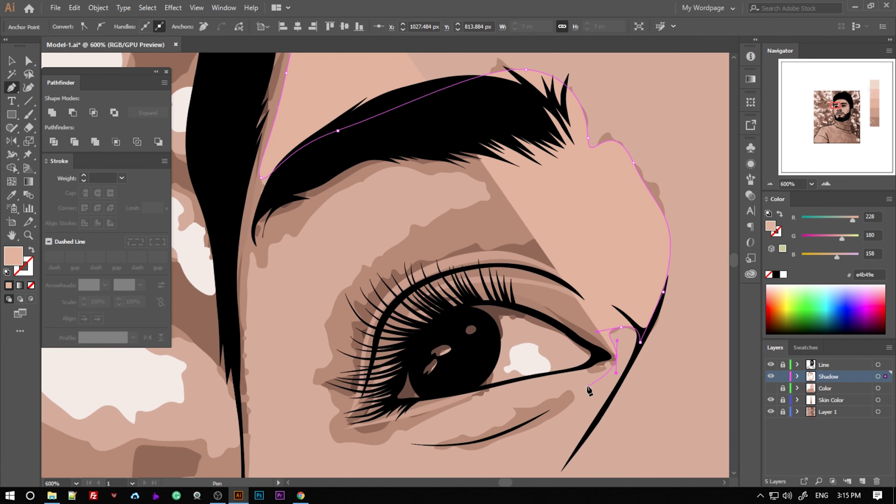
click(617, 357)
click(615, 372)
click(573, 371)
click(596, 358)
click(539, 316)
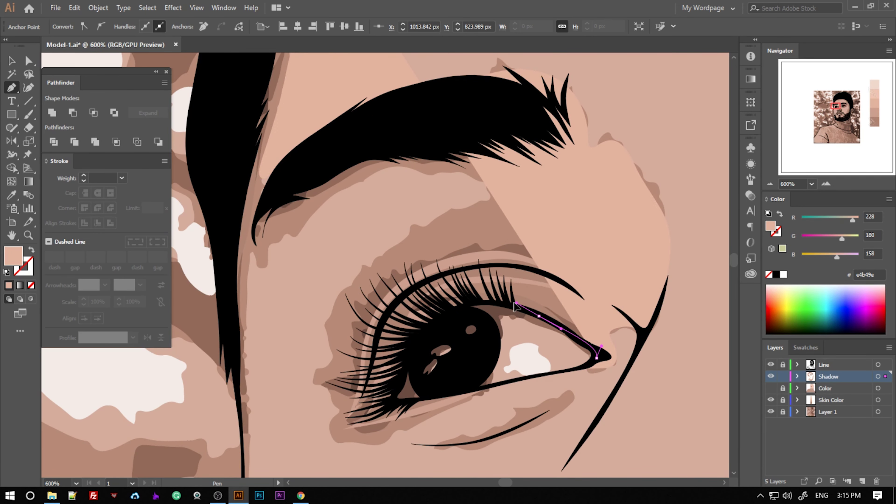
click(515, 303)
drag(438, 320, 409, 346)
scroll(395, 358, down, 2)
Trace the path back beneath the lower lid and up the left side of the eye.
click(407, 362)
click(471, 351)
click(509, 340)
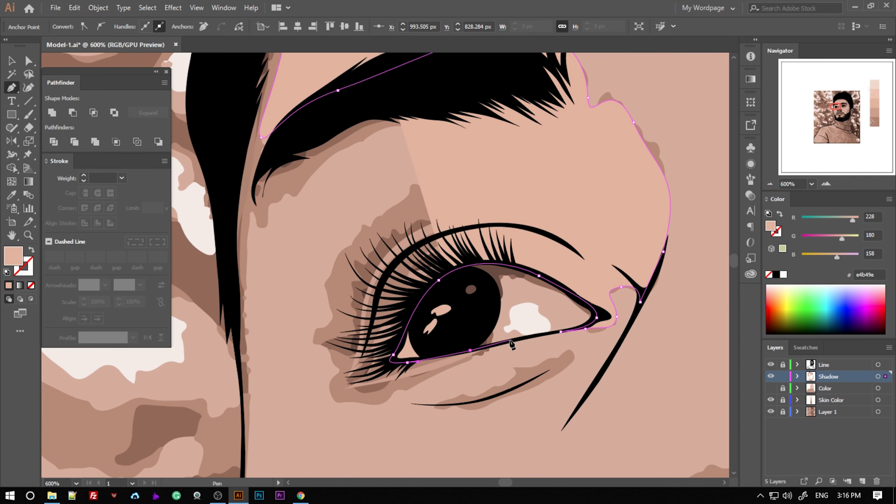
click(404, 388)
click(366, 402)
drag(329, 385, 341, 370)
click(324, 352)
click(324, 310)
click(326, 268)
Swap the shape's fill and stroke, then extend the outline up into the hair.
key(shift+x)
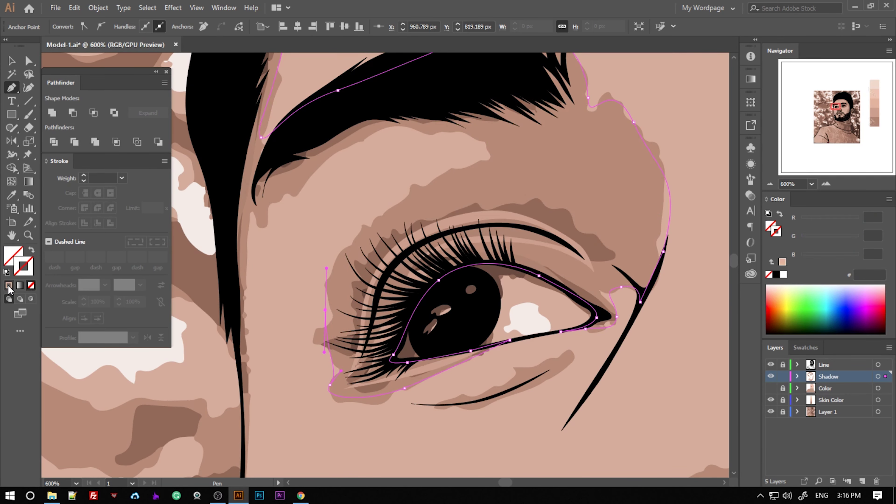
scroll(432, 242, up, 3)
drag(275, 258, 245, 274)
scroll(249, 364, down, 3)
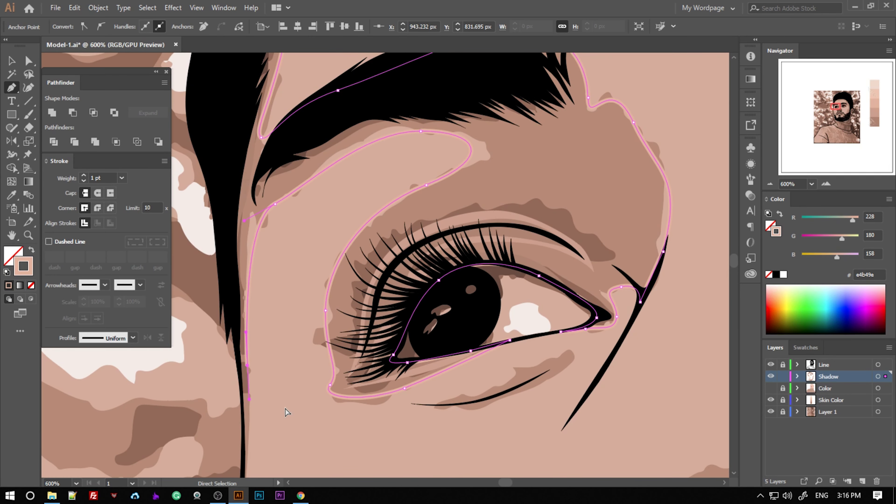
key(ctrl+plus)
key(ctrl+minus)
key(ctrl+minus)
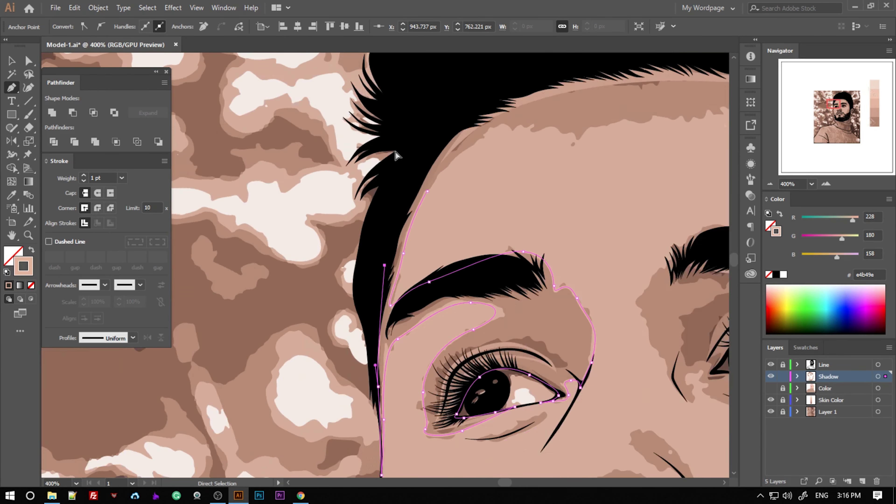
click(391, 203)
key(ctrl+minus)
drag(550, 235, 700, 369)
Zoom in on the ear and beard area and add an anchor down the ear edge.
scroll(458, 264, down, 5)
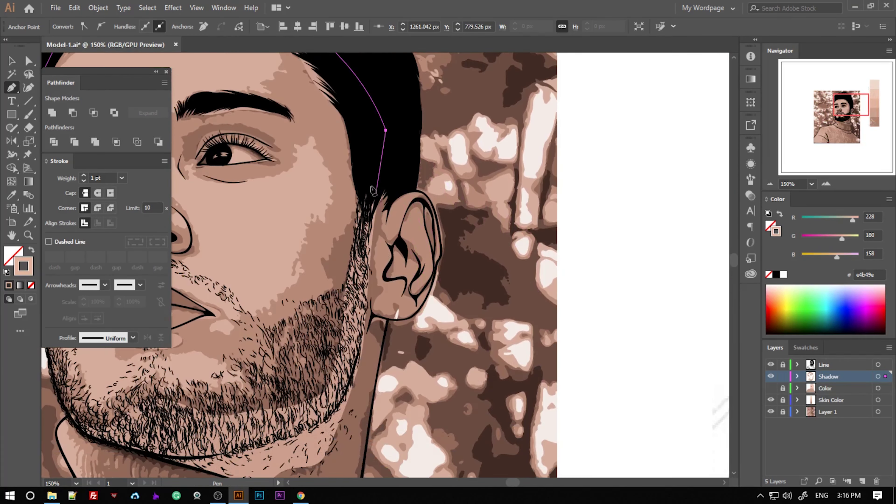
key(ctrl+plus)
key(ctrl+plus)
drag(466, 347, 446, 379)
scroll(448, 371, down, 4)
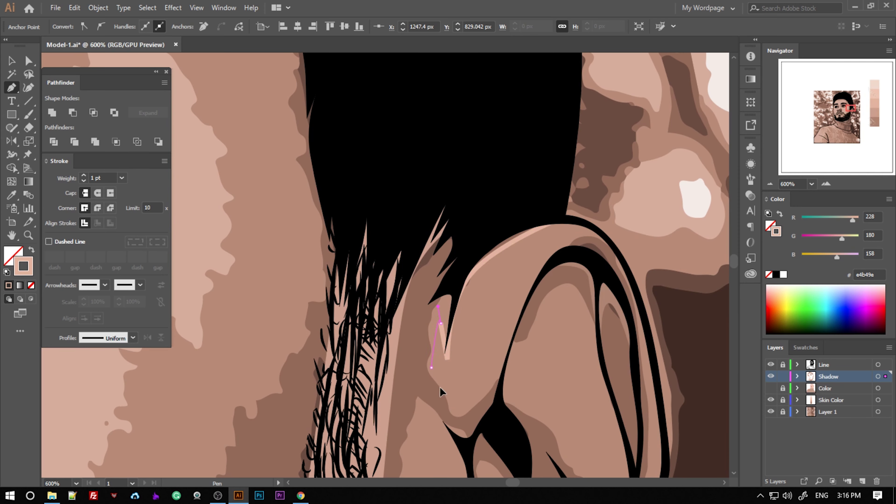
scroll(502, 374, down, 3)
scroll(511, 353, down, 3)
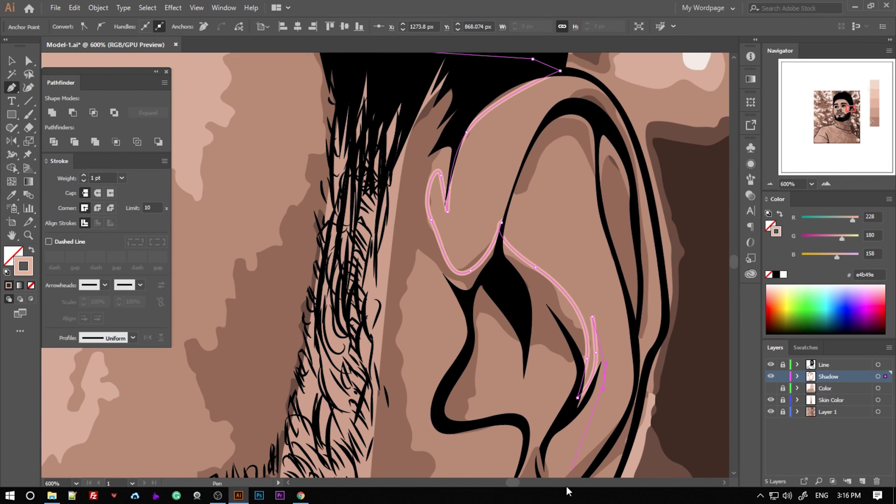
scroll(565, 370, down, 3)
click(545, 403)
scroll(582, 353, up, 3)
scroll(546, 300, up, 3)
drag(555, 207, 517, 224)
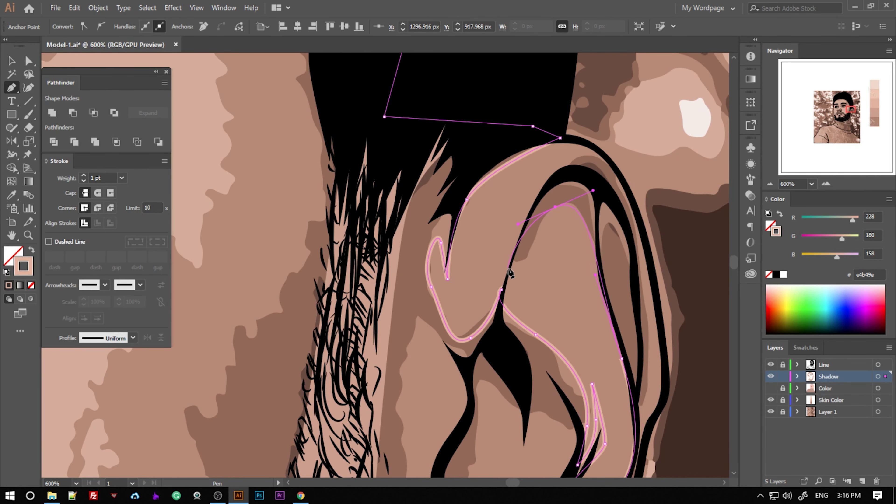
scroll(630, 201, down, 4)
scroll(565, 318, down, 3)
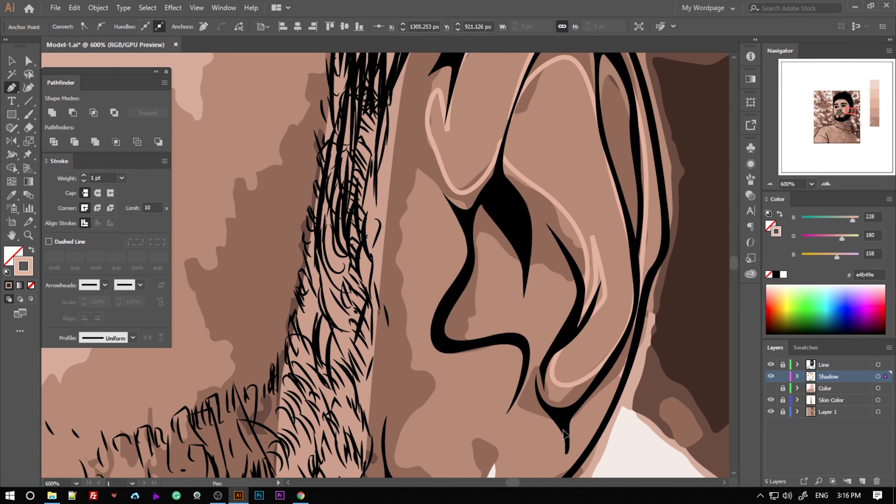
Draw a new highlight path curving up the ear and down its inner fold.
click(562, 462)
drag(543, 425, 510, 415)
drag(525, 371, 552, 355)
drag(552, 355, 568, 293)
scroll(529, 282, up, 1)
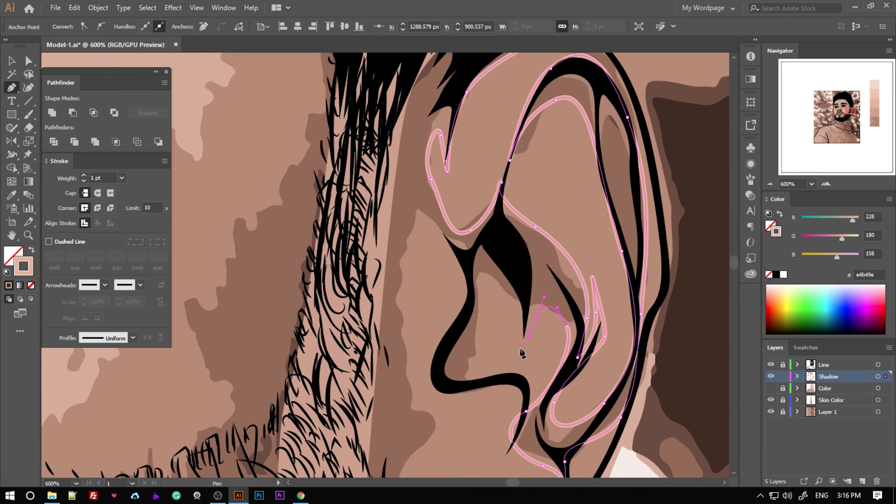
click(520, 348)
click(502, 297)
click(480, 339)
click(488, 371)
drag(519, 372, 515, 391)
Continue the path down the ear's outer edge and along the jawline.
click(419, 219)
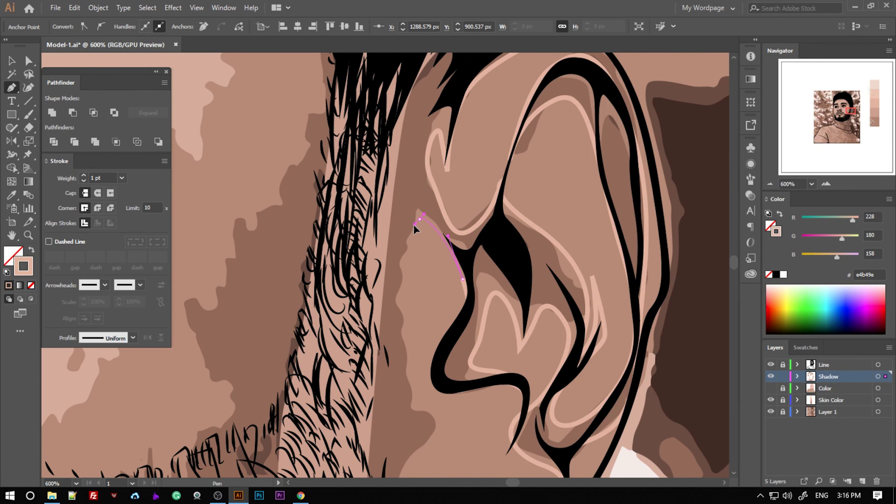
scroll(414, 226, down, 2)
scroll(410, 282, down, 2)
drag(415, 331, 386, 367)
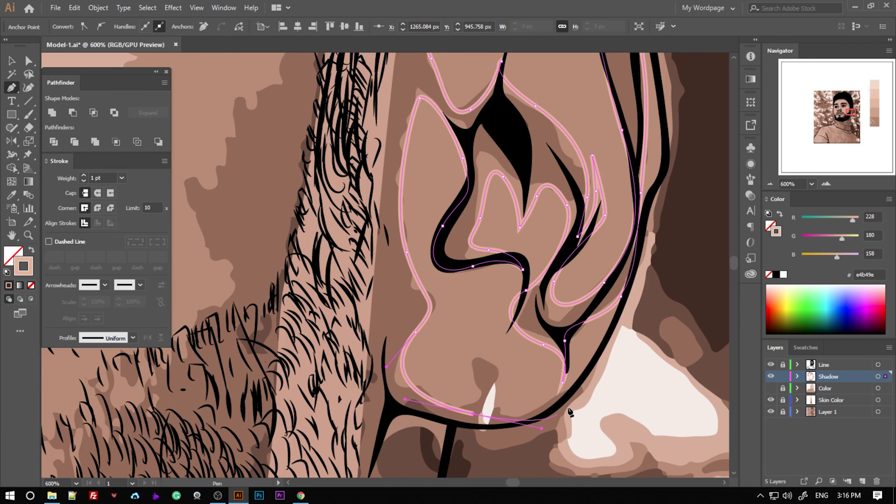
click(571, 392)
scroll(571, 392, down, 3)
click(497, 333)
click(455, 331)
scroll(441, 353, down, 3)
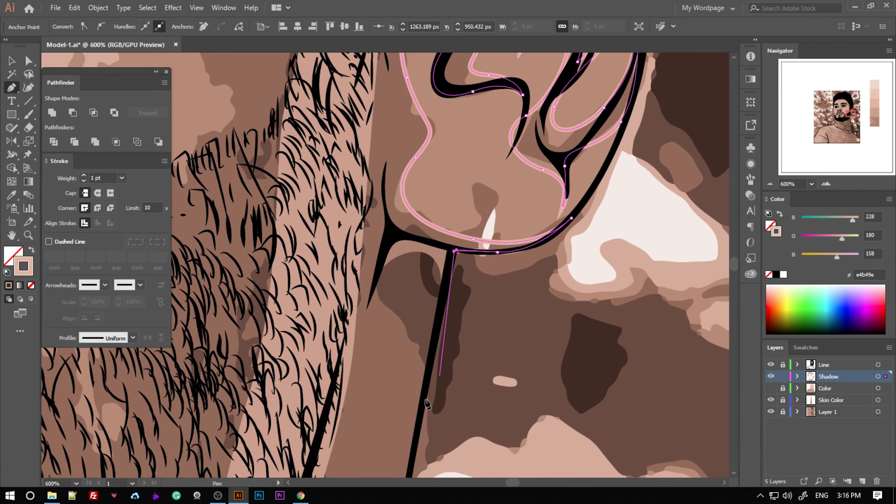
scroll(404, 350, down, 1)
scroll(407, 353, down, 2)
click(407, 352)
scroll(409, 357, down, 2)
scroll(358, 399, down, 1)
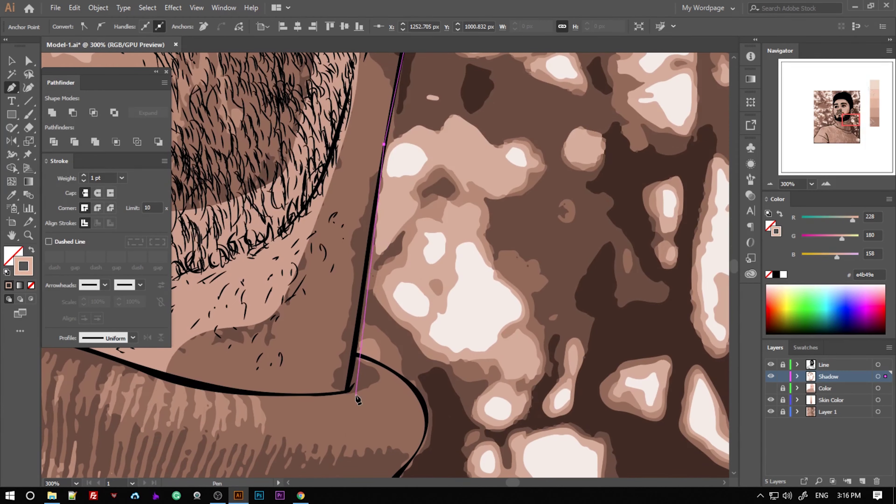
Extend the path further along the jaw with a curved segment.
click(197, 386)
scroll(388, 283, up, 2)
scroll(388, 282, up, 1)
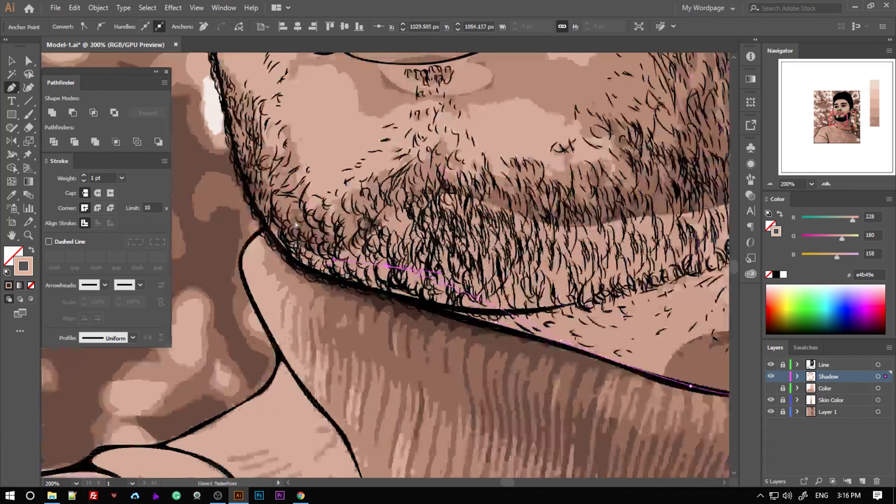
drag(249, 248, 221, 231)
Bring the path to the corner of the lips and fix the anchor there.
scroll(220, 233, up, 3)
scroll(325, 185, left, 4)
scroll(309, 108, up, 1)
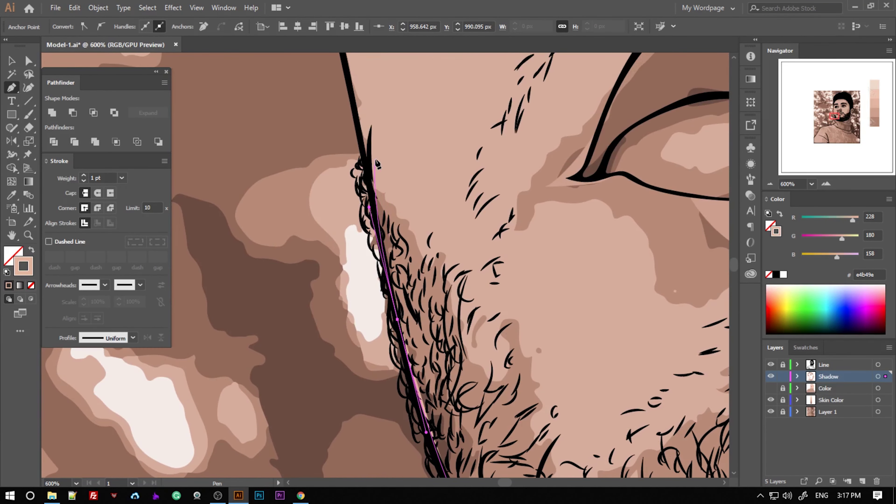
scroll(436, 317, down, 2)
scroll(407, 268, up, 2)
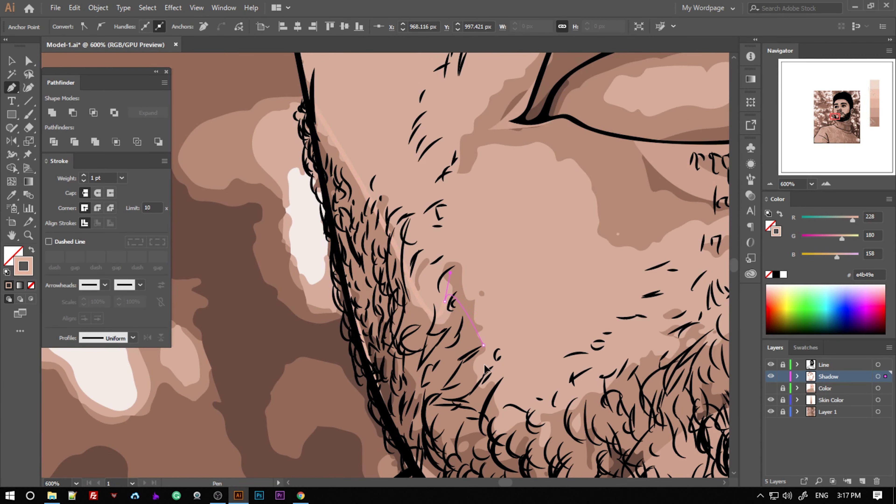
scroll(486, 369, down, 2)
scroll(511, 300, up, 1)
scroll(543, 271, up, 1)
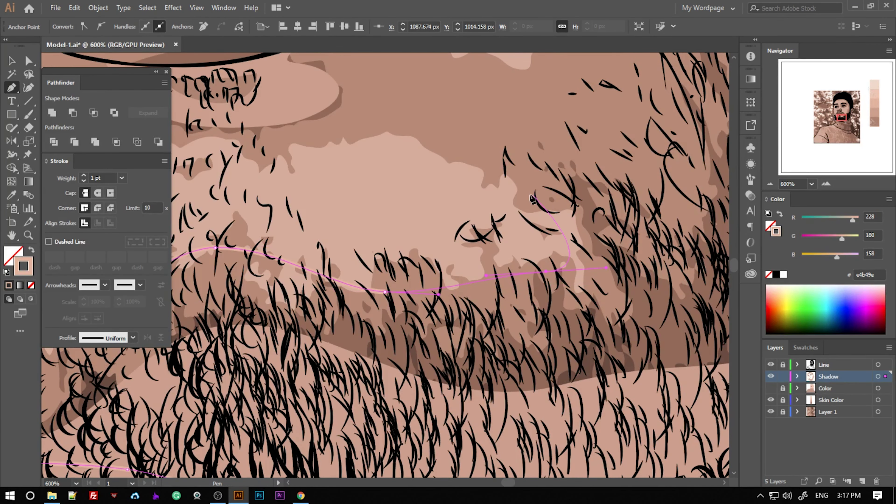
scroll(257, 164, down, 1)
scroll(224, 292, up, 1)
scroll(193, 192, down, 1)
scroll(310, 286, up, 1)
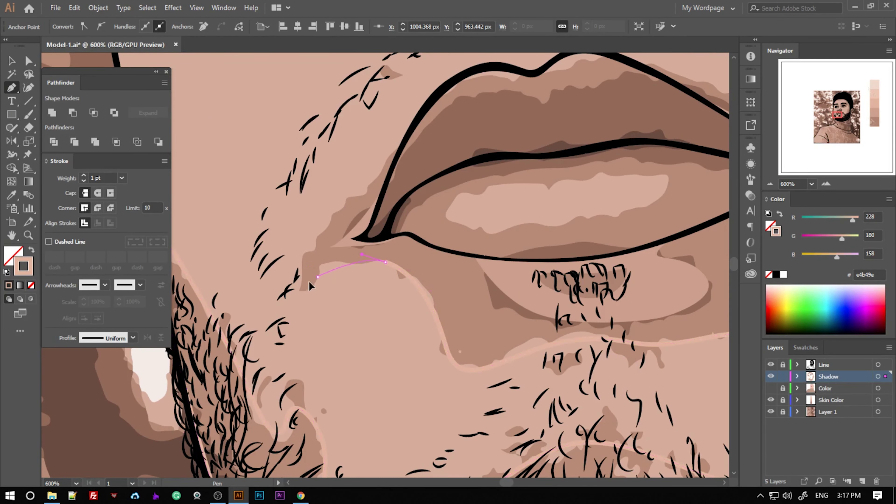
click(401, 142)
scroll(388, 212, up, 2)
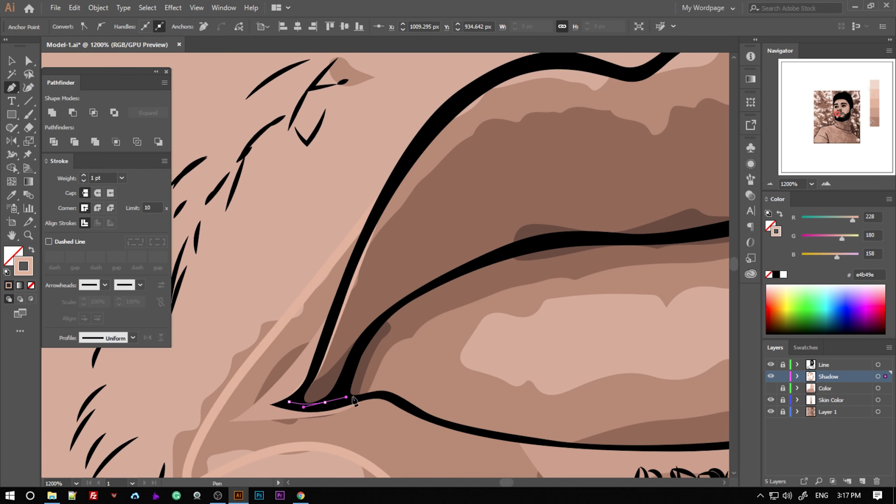
scroll(354, 401, up, 1)
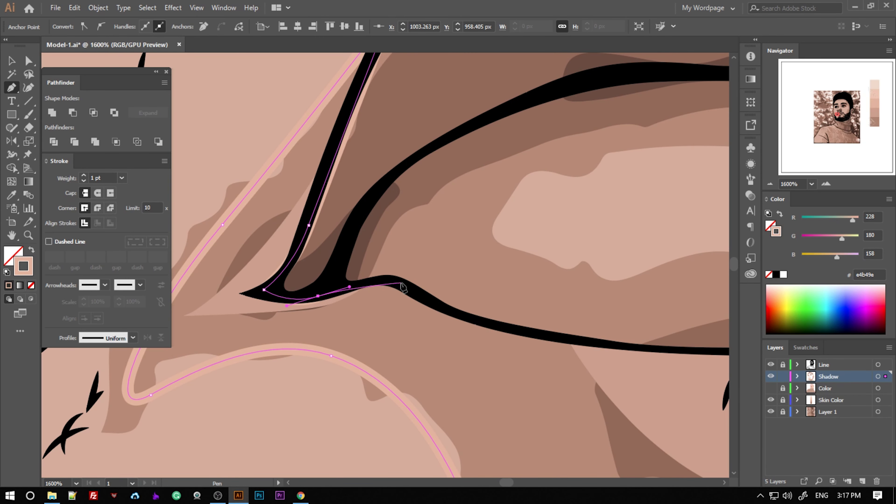
scroll(531, 335, down, 1)
scroll(656, 274, right, 3)
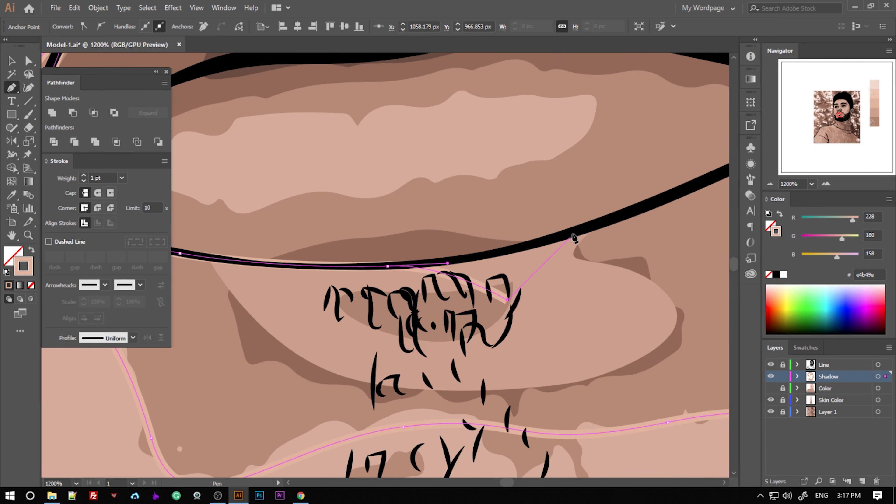
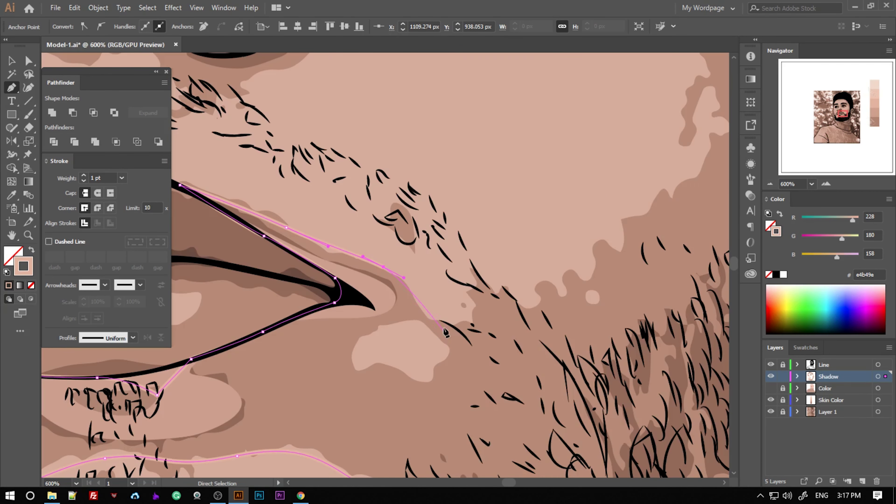
Close the forehead-and-cheek highlight path at its starting point.
scroll(456, 261, down, 3)
scroll(456, 260, up, 5)
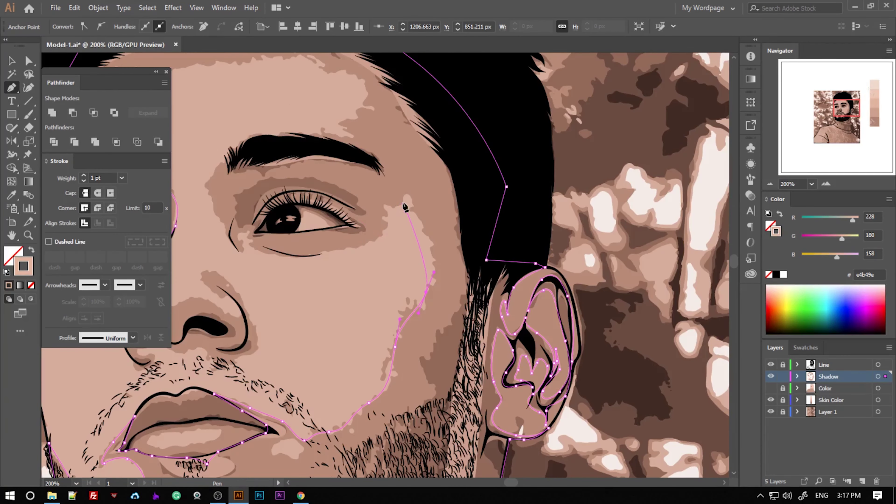
scroll(314, 273, up, 1)
scroll(314, 274, down, 1)
scroll(256, 200, up, 4)
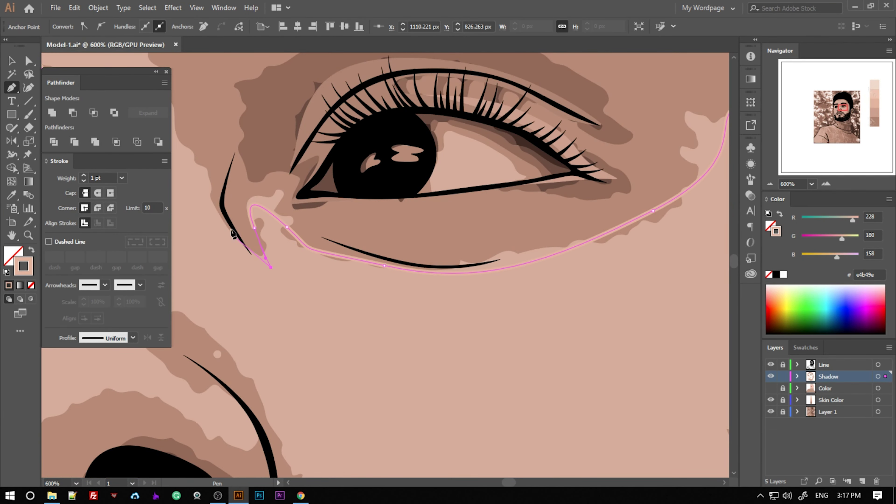
scroll(380, 200, left, 5)
scroll(344, 126, up, 3)
scroll(516, 250, up, 5)
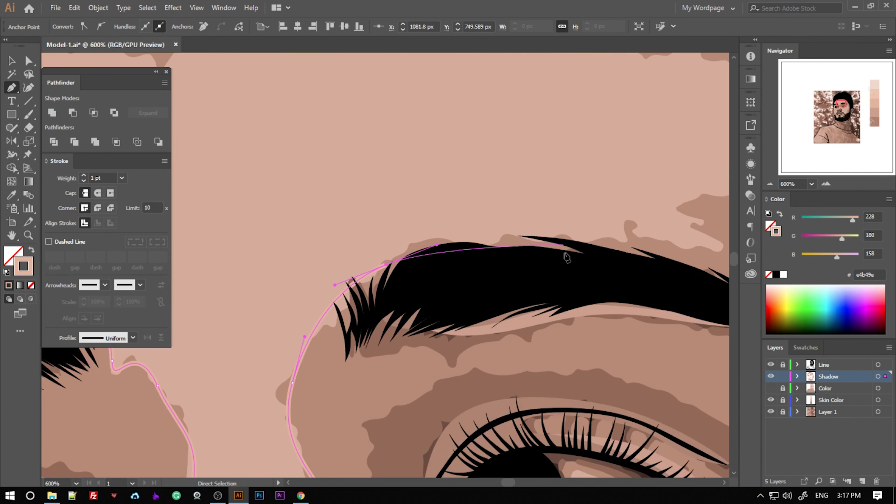
scroll(566, 258, down, 1)
scroll(413, 125, up, 3)
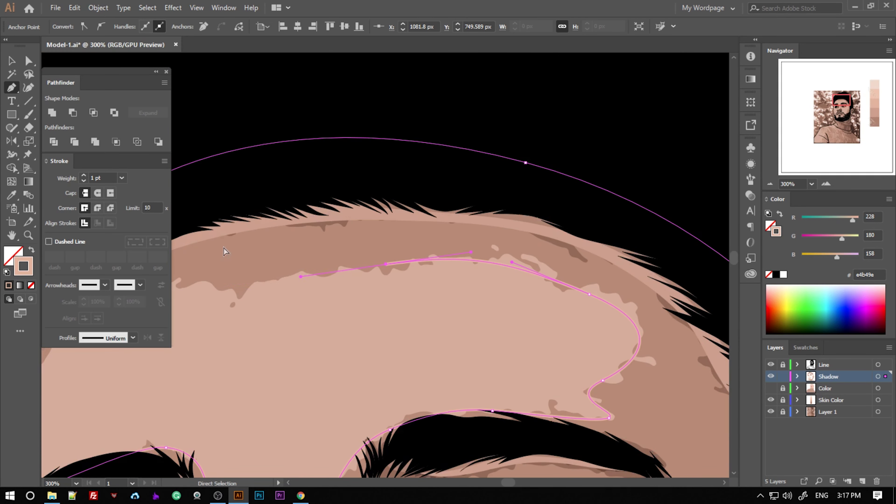
scroll(224, 250, left, 5)
click(213, 344)
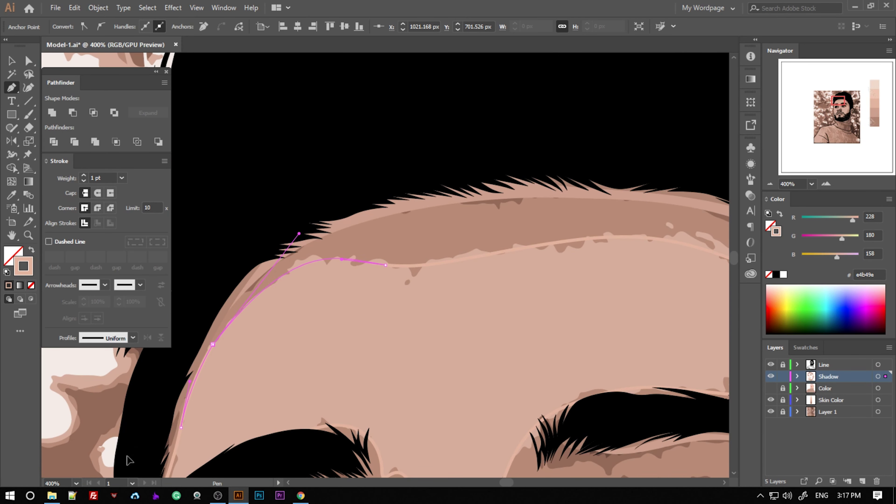
Fill the face shape with skin colour sampled from the artwork, ready to reorder it.
scroll(388, 264, down, 6)
key(i)
click(647, 199)
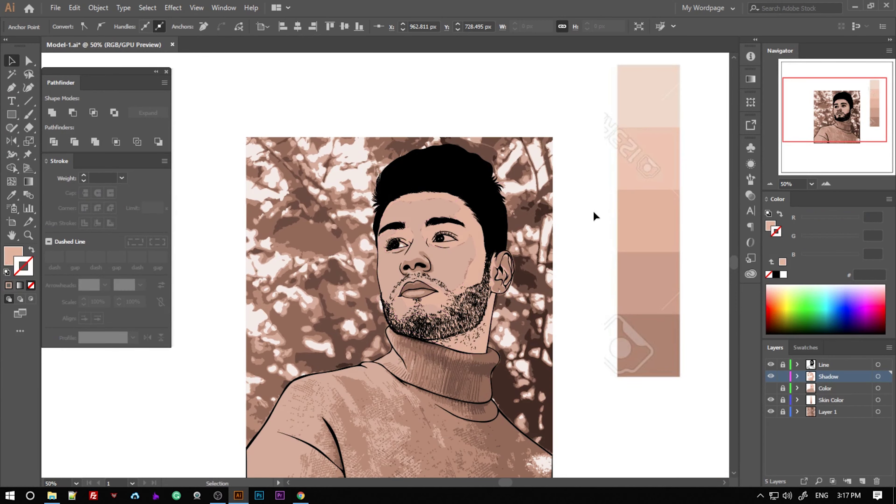
scroll(443, 242, up, 3)
key(v)
right_click(515, 198)
Send the skin shape behind the line art and erase it along the upper lash line.
click(656, 409)
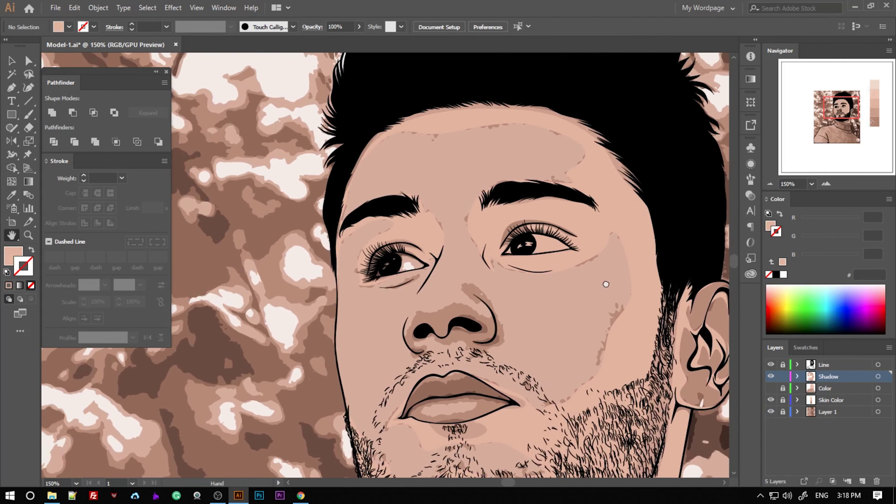
scroll(599, 279, up, 5)
key(shift+e)
drag(516, 297, 405, 254)
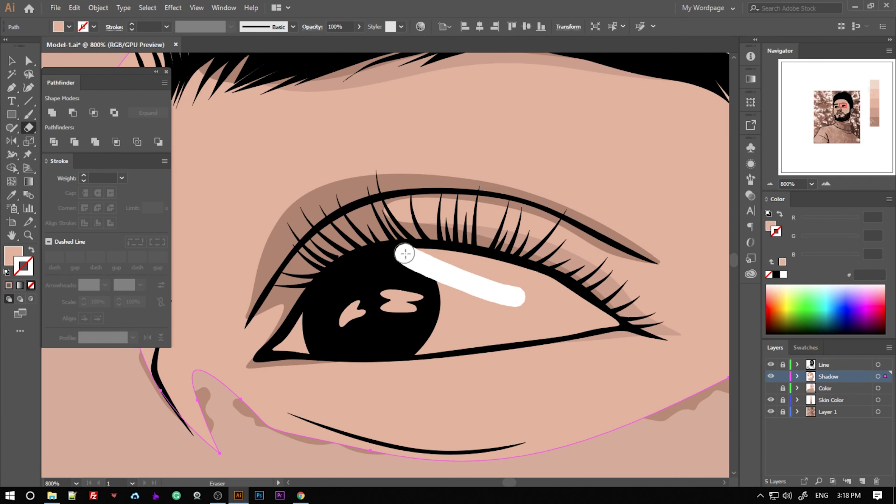
drag(570, 306, 569, 306)
drag(460, 271, 515, 286)
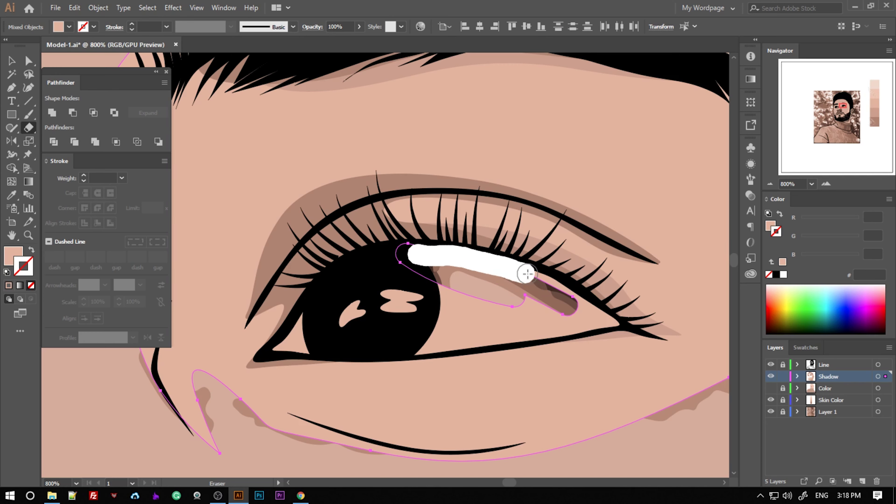
Cut the skin shape along the lower eyelid and outer corner, then deselect and zoom out.
drag(590, 312, 596, 316)
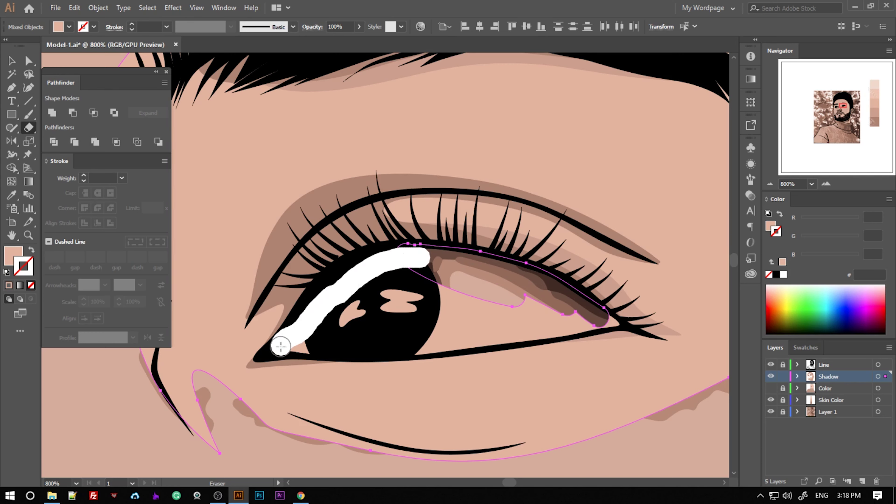
drag(281, 347, 286, 348)
drag(489, 338, 505, 337)
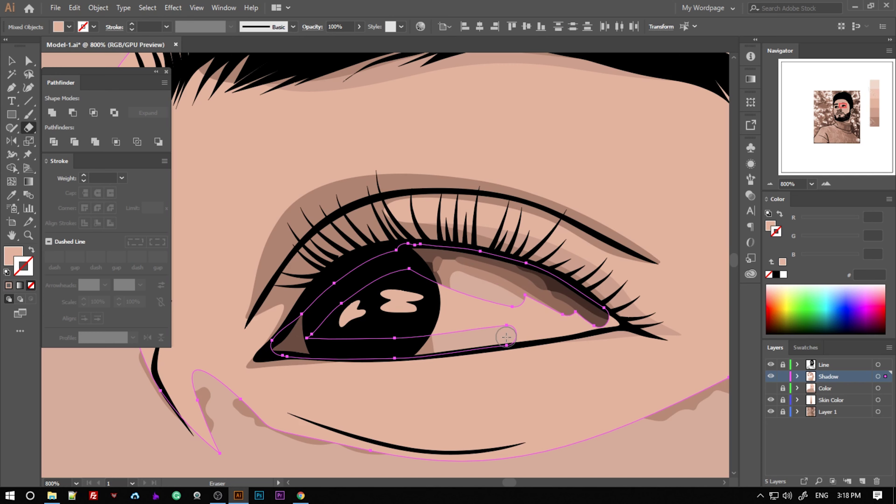
drag(609, 322, 610, 322)
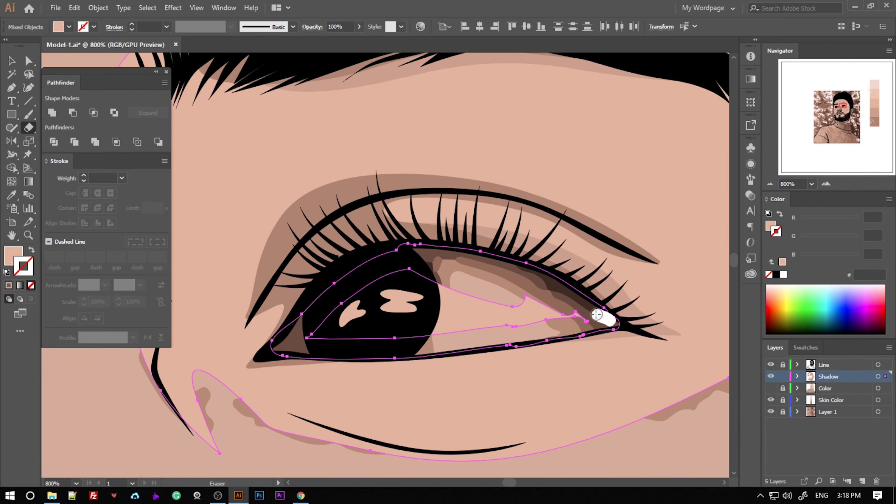
key(ctrl+shift+a)
key(v)
key(ctrl+1)
Send the trimmed skin shape behind the line art and clear the selection.
scroll(494, 310, down, 2)
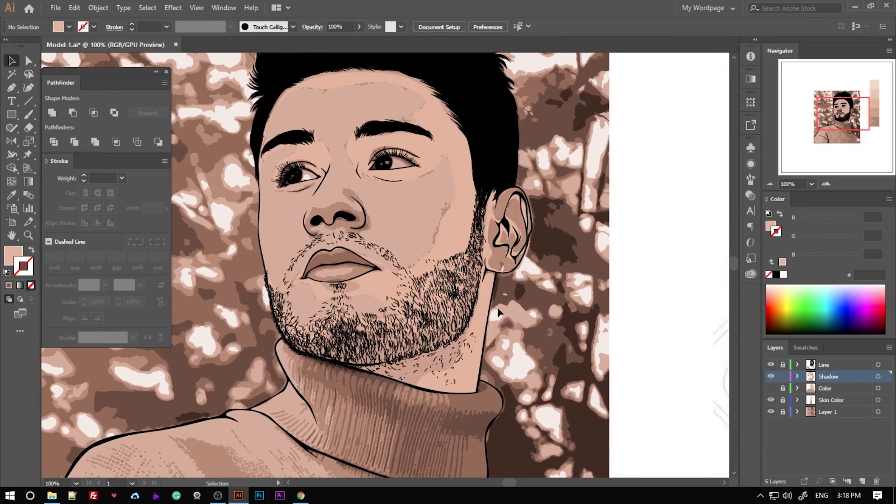
right_click(458, 233)
click(654, 376)
key(ctrl+shift+a)
Trace a nose highlight from the bridge down the left side and around the nostril base.
key(p)
scroll(312, 209, up, 3)
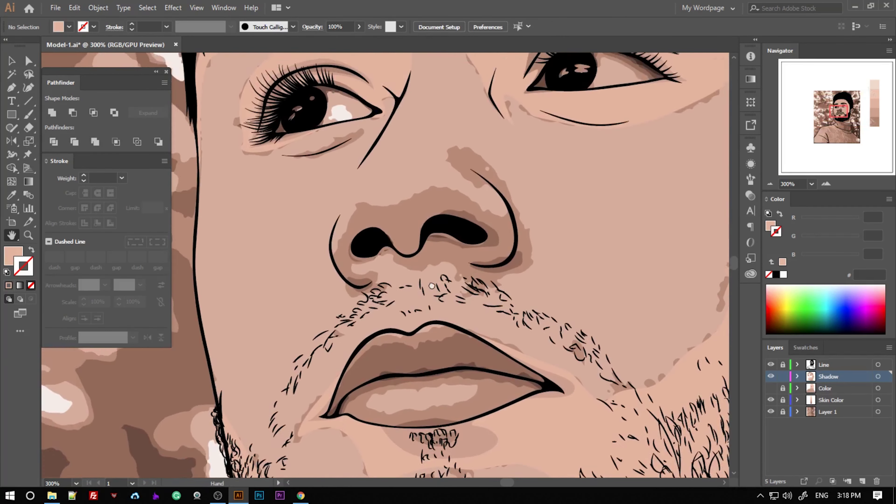
scroll(313, 210, up, 2)
click(375, 212)
click(292, 315)
click(302, 406)
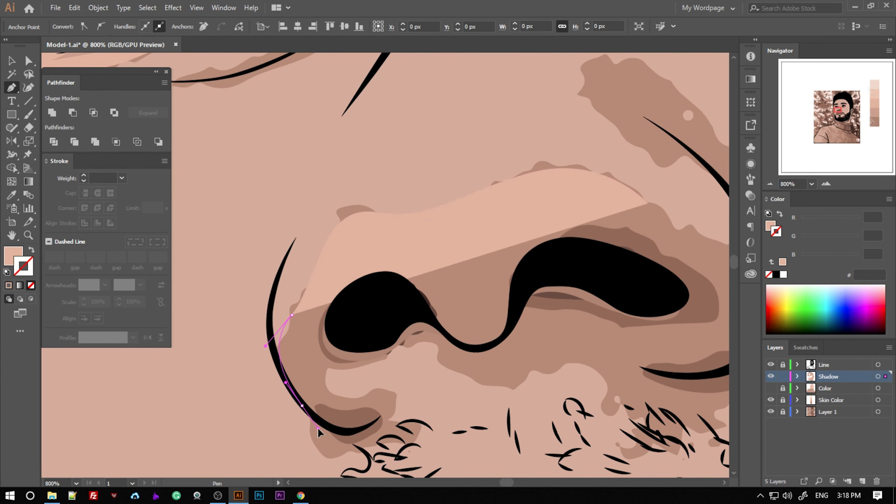
click(317, 428)
click(343, 440)
drag(413, 433, 399, 413)
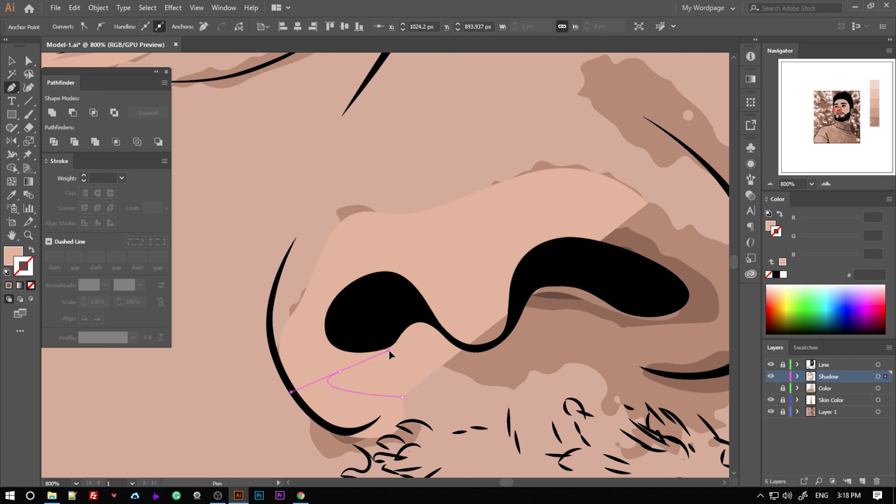
drag(393, 359, 428, 348)
Extend the nose highlight out over the cheek and close the path.
scroll(462, 375, down, 5)
scroll(461, 375, right, 5)
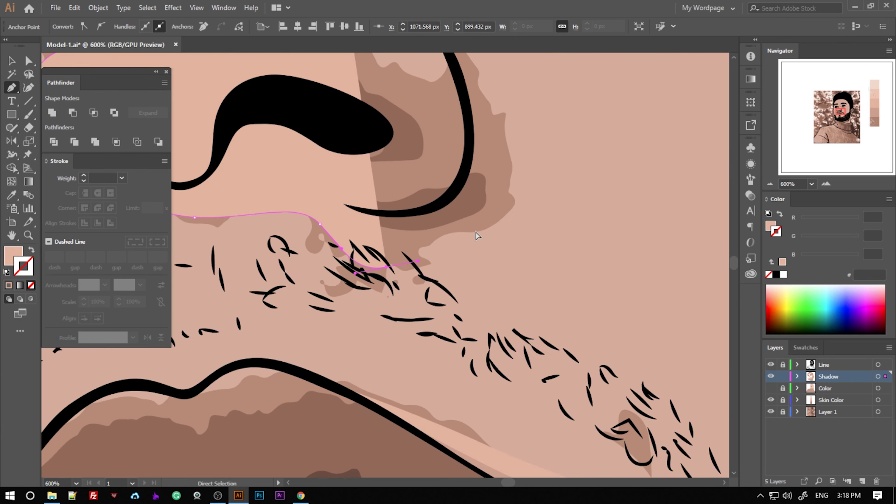
drag(526, 214, 523, 93)
scroll(390, 144, up, 5)
click(390, 144)
Send the nose highlight behind the line art and show the Color layer again, turning the lips pink.
scroll(389, 144, down, 2)
scroll(459, 212, down, 2)
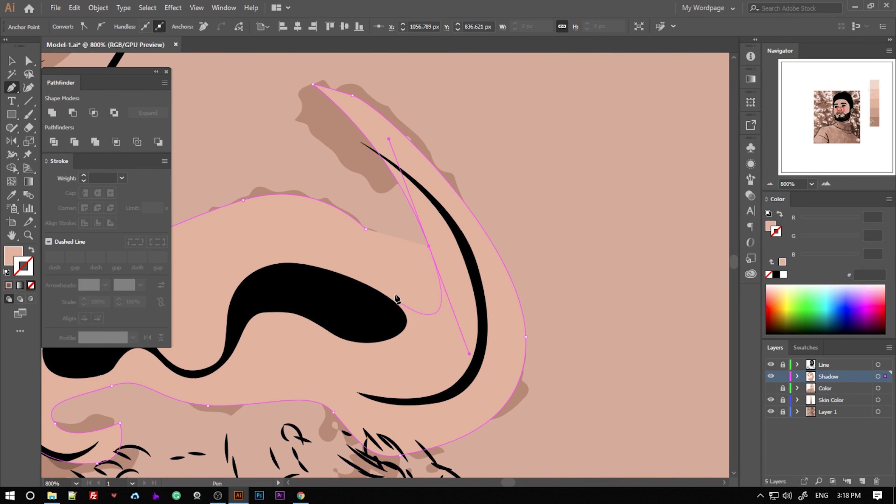
ctrl+click(571, 253)
scroll(558, 256, down, 1)
key(ctrl+0)
right_click(440, 212)
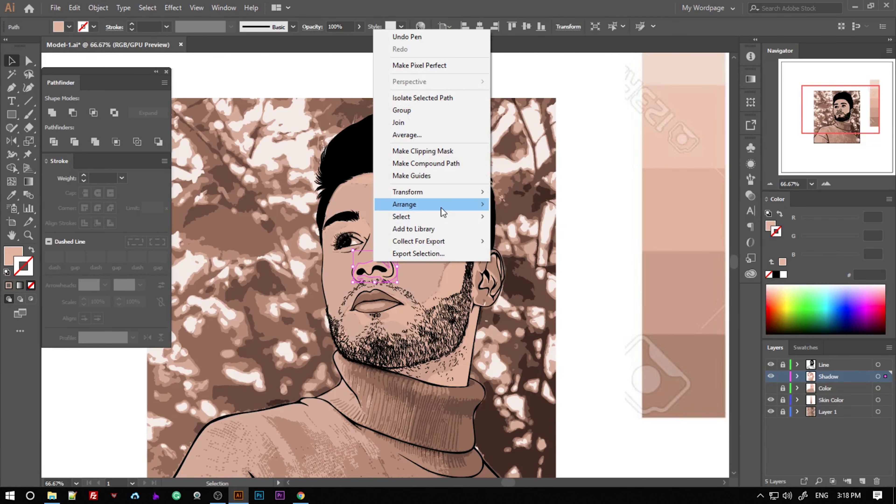
click(592, 305)
click(771, 387)
Save the portrait file and hide Layer 1's posterised background.
key(ctrl+minus)
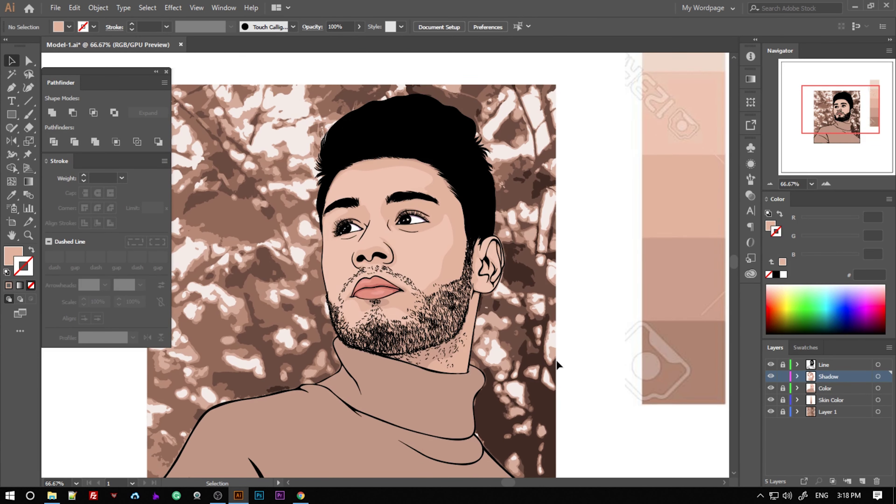
key(ctrl+s)
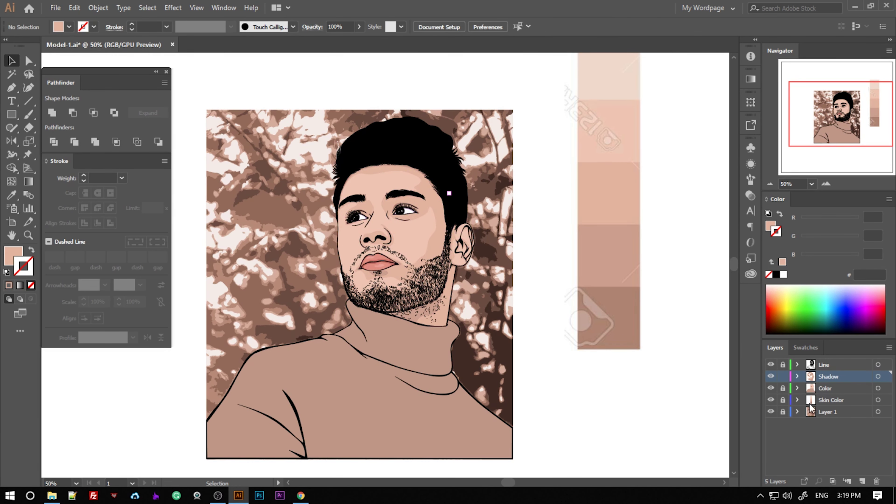
click(770, 411)
Reveal the original reference photo and make the Shadow layer active.
scroll(549, 393, down, 2)
scroll(522, 257, down, 3)
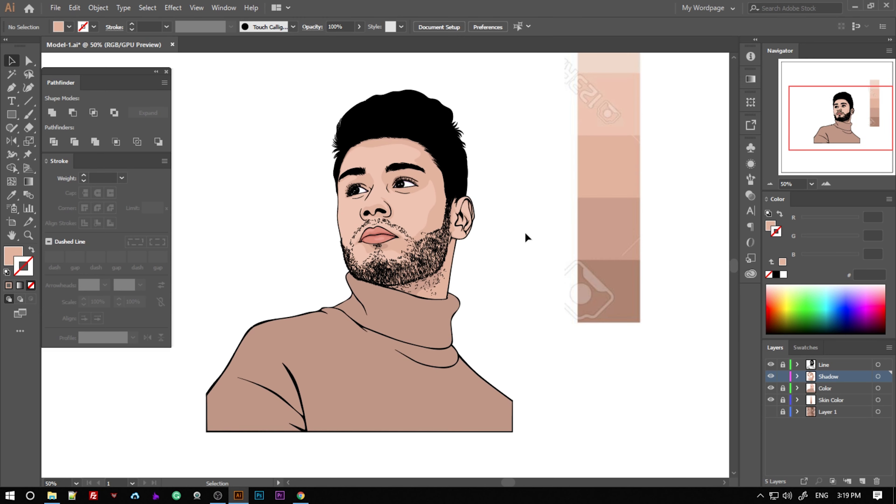
scroll(514, 235, up, 2)
scroll(514, 236, up, 2)
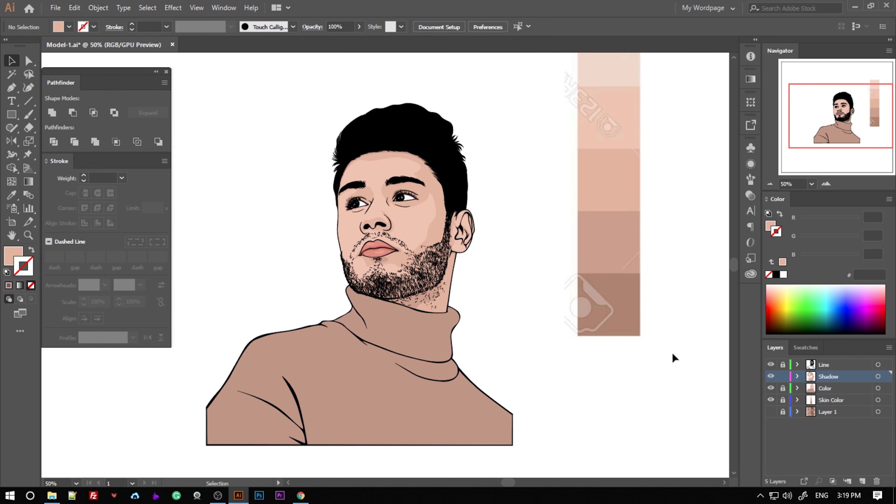
click(796, 412)
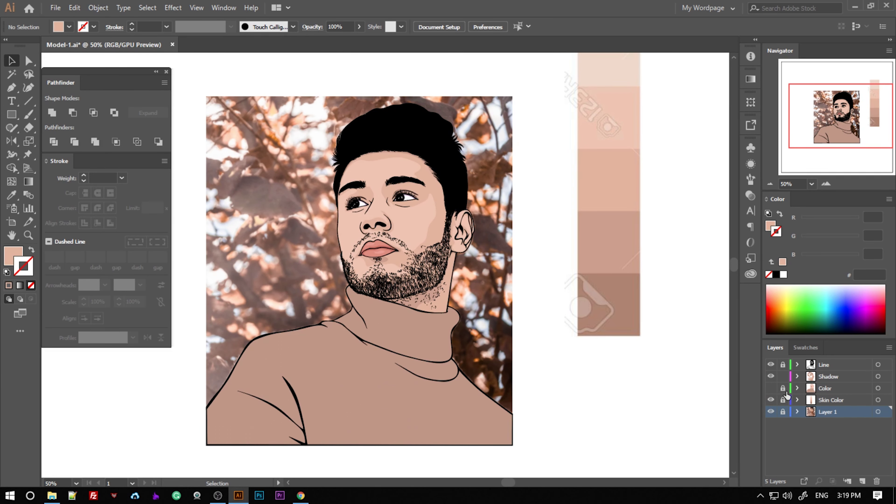
click(827, 376)
scroll(405, 282, down, 1)
scroll(431, 303, up, 2)
Sample a greyish pink fill and begin a shadow path down the sweater.
scroll(365, 289, up, 2)
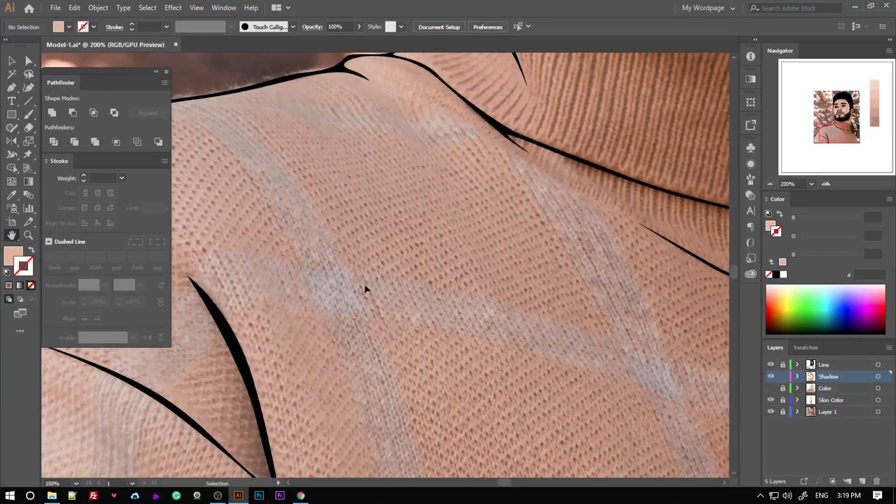
scroll(365, 286, up, 1)
key(o)
key(i)
click(356, 299)
drag(379, 289, 408, 333)
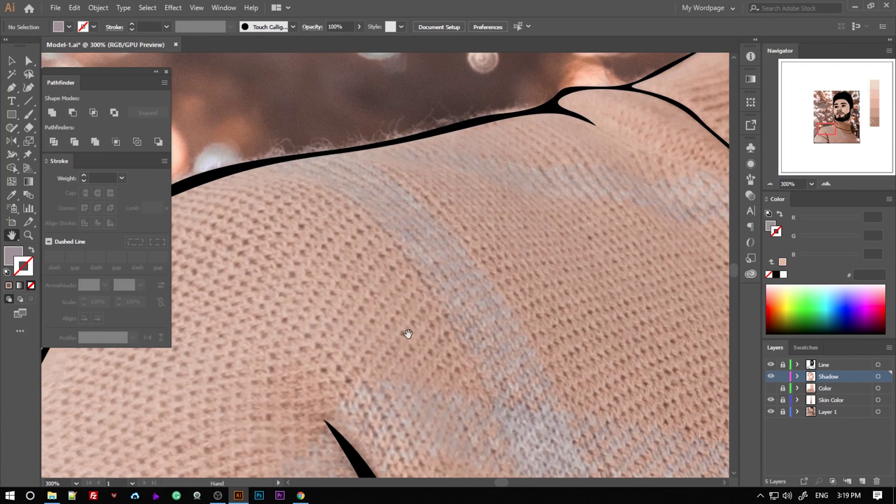
click(486, 328)
scroll(485, 328, down, 1)
click(521, 350)
click(543, 445)
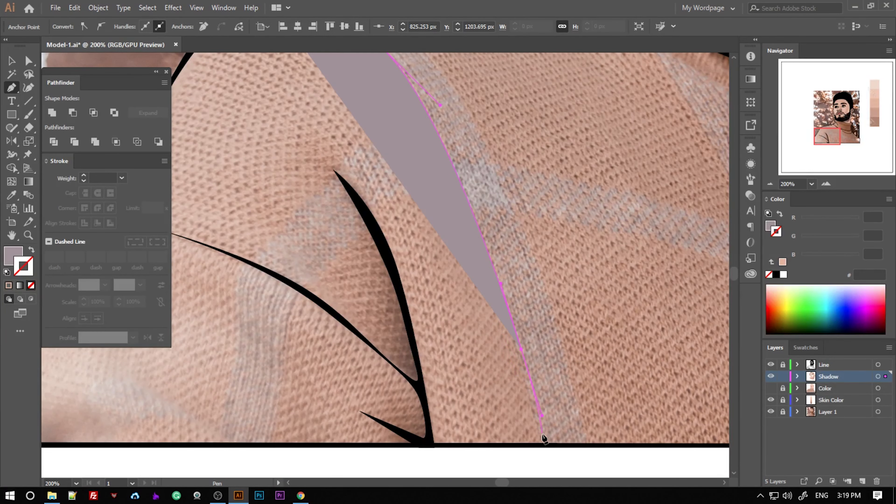
scroll(459, 170, up, 3)
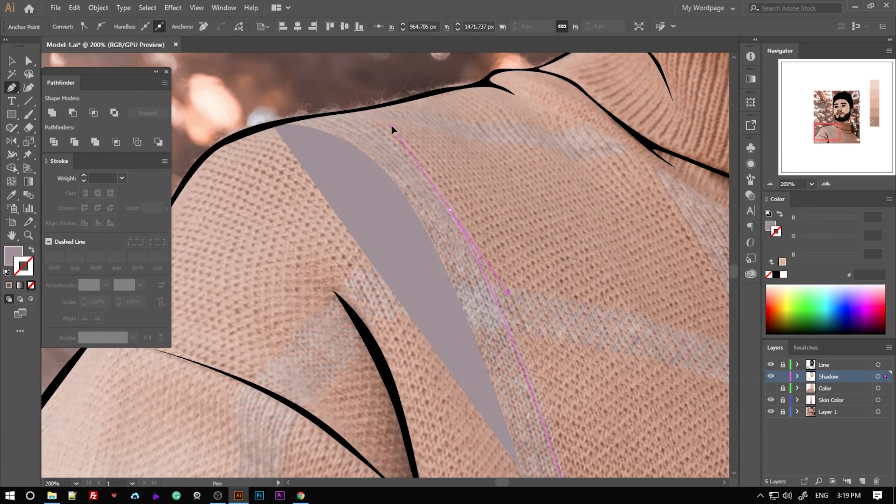
Draw and close a shadow band across the upper shoulder.
click(334, 112)
click(541, 146)
click(640, 156)
click(589, 126)
click(451, 116)
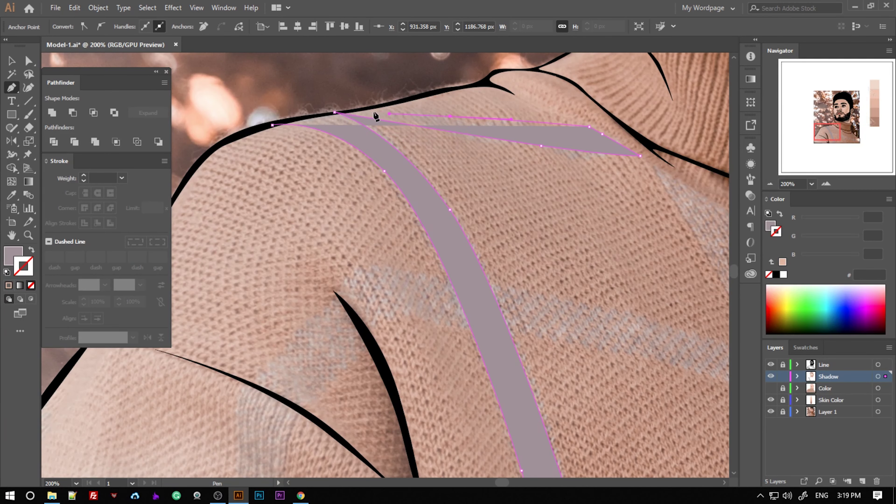
click(360, 108)
click(272, 125)
scroll(550, 221, down, 2)
scroll(420, 209, up, 3)
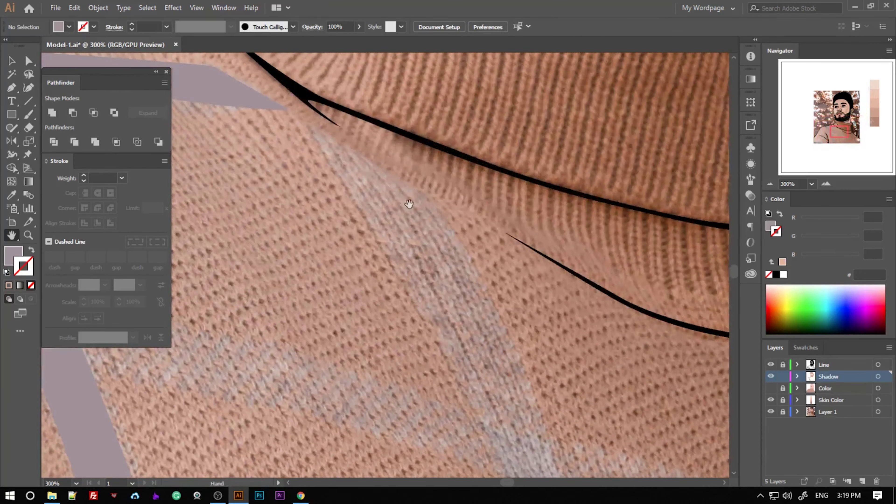
Draw a second shadow shape from the shoulder down to the artboard's bottom edge.
click(307, 126)
click(421, 187)
scroll(569, 349, down, 3)
scroll(468, 344, down, 5)
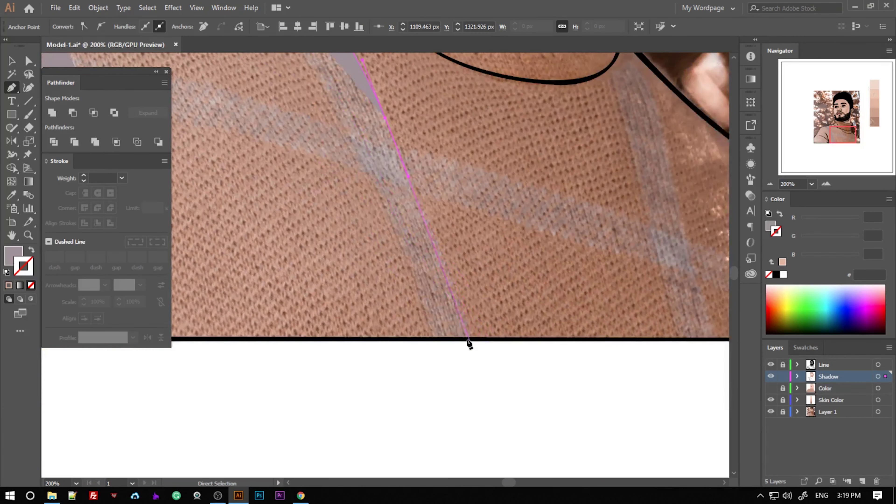
click(468, 340)
click(438, 341)
scroll(319, 220, down, 1)
scroll(320, 280, up, 1)
Switch to outline view and trace a shadow strip up to the shoulder line.
key(slash)
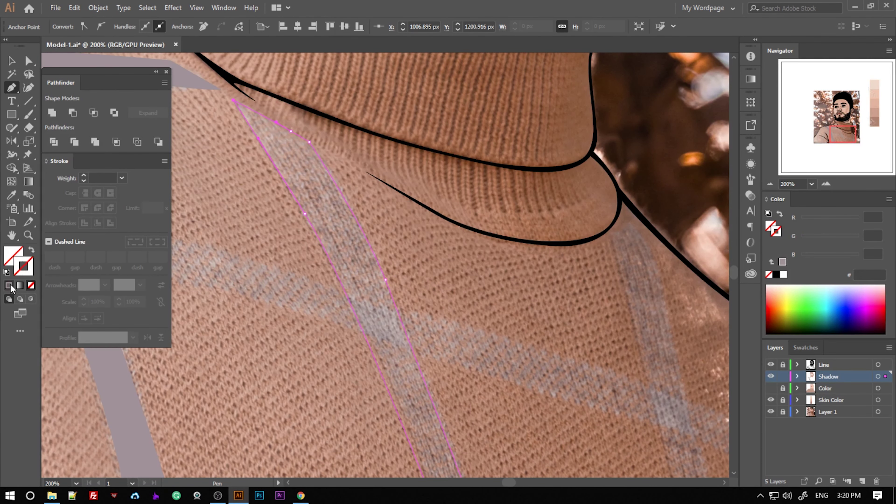
click(9, 285)
scroll(353, 247, down, 5)
click(250, 400)
click(266, 342)
click(268, 306)
click(269, 272)
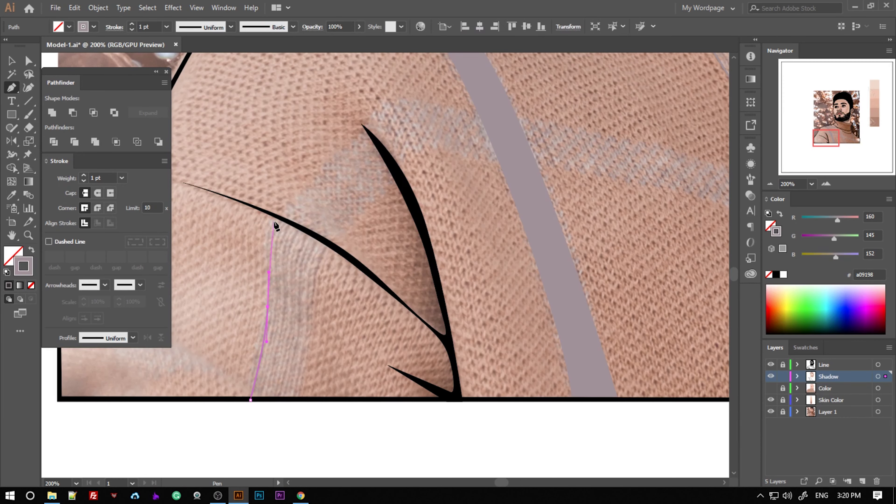
drag(278, 217, 302, 203)
Close the shadow strip and fill it with the grey shadow colour.
scroll(377, 161, up, 2)
scroll(596, 179, down, 1)
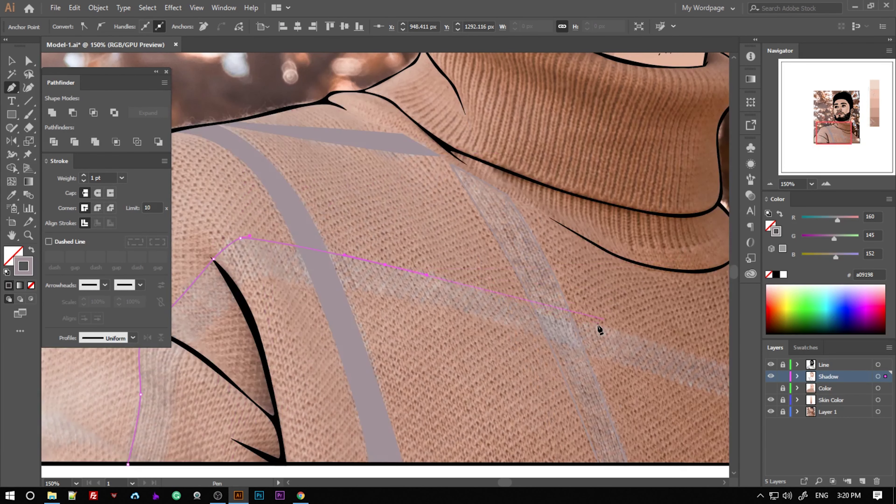
scroll(599, 330, up, 2)
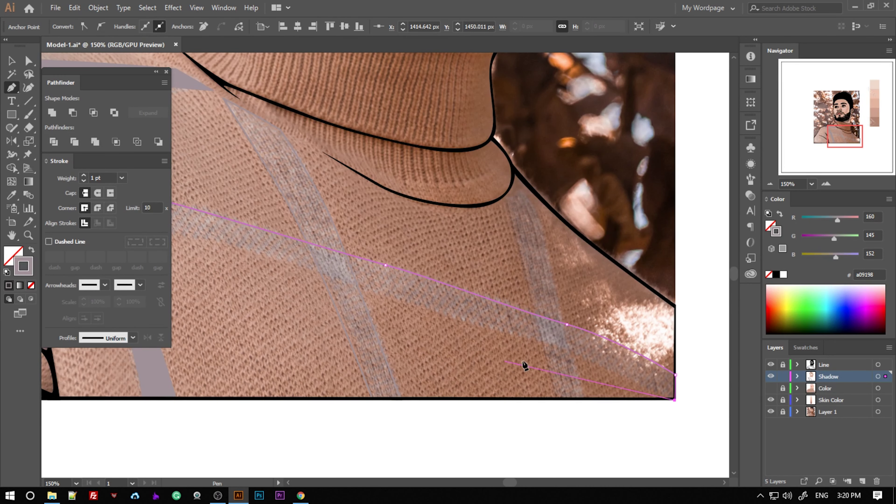
scroll(231, 256, down, 1)
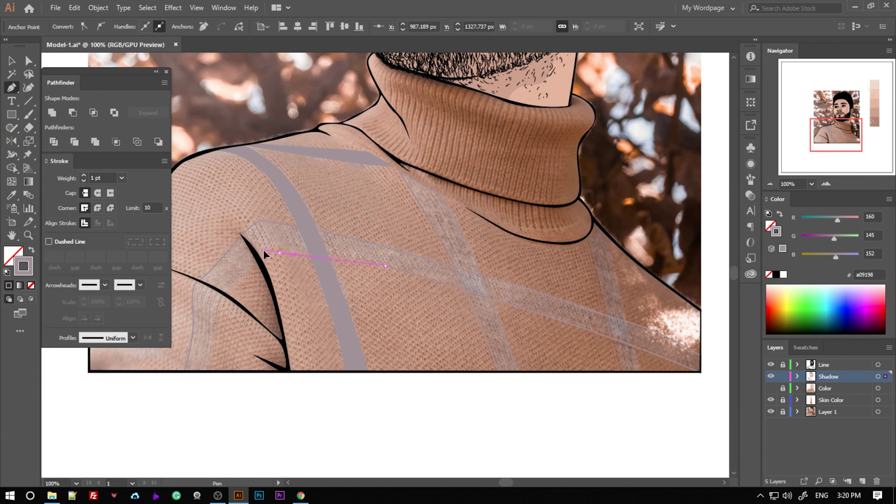
scroll(265, 254, up, 1)
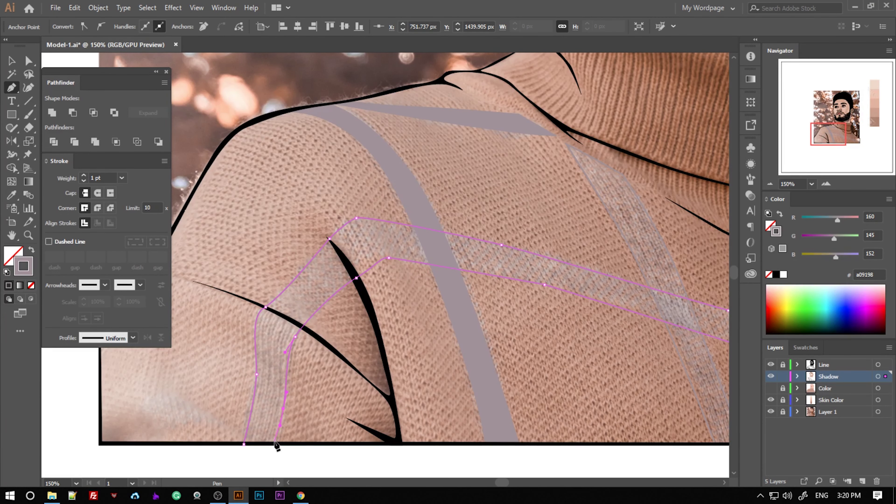
click(243, 444)
key(i)
click(474, 392)
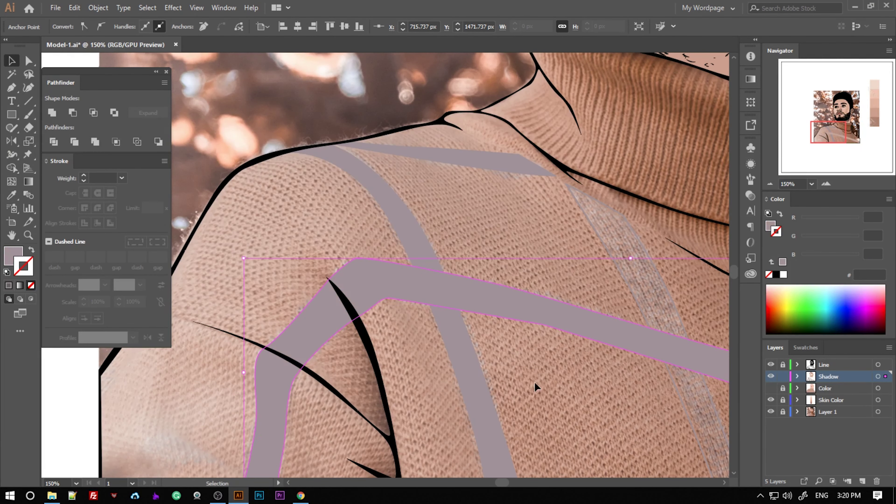
Draw a closed shadow strip from below the collar down to the bottom edge.
key(h)
drag(536, 384, 423, 321)
key(p)
click(562, 226)
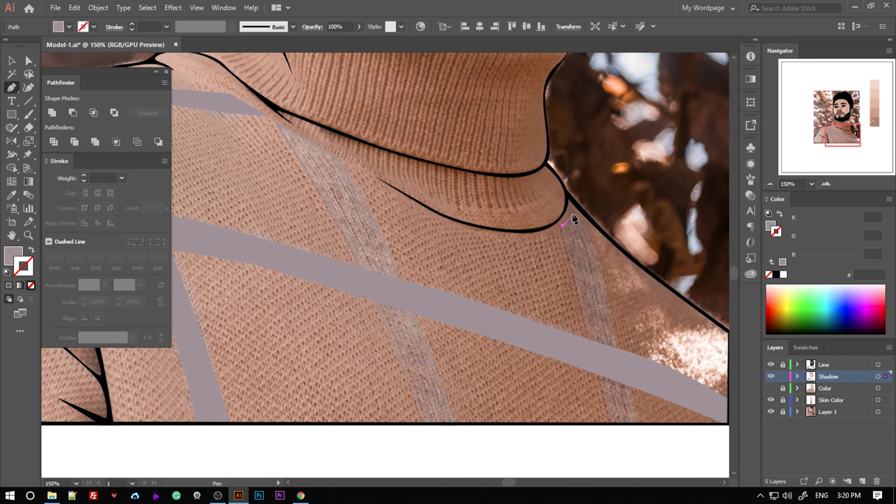
click(591, 233)
scroll(591, 233, down, 1)
click(638, 382)
click(609, 384)
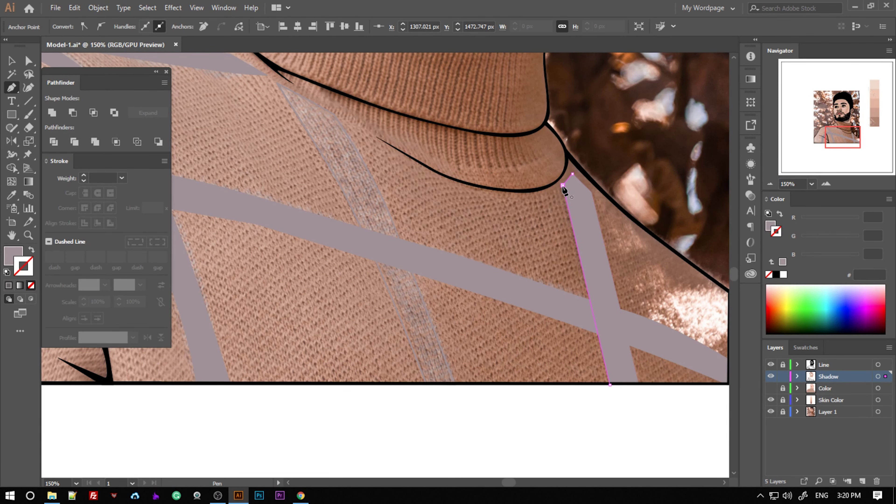
click(562, 185)
key(v)
Zoom out to review the crisscross shadow strips across the whole sweater.
scroll(448, 336, up, 2)
scroll(440, 360, up, 1)
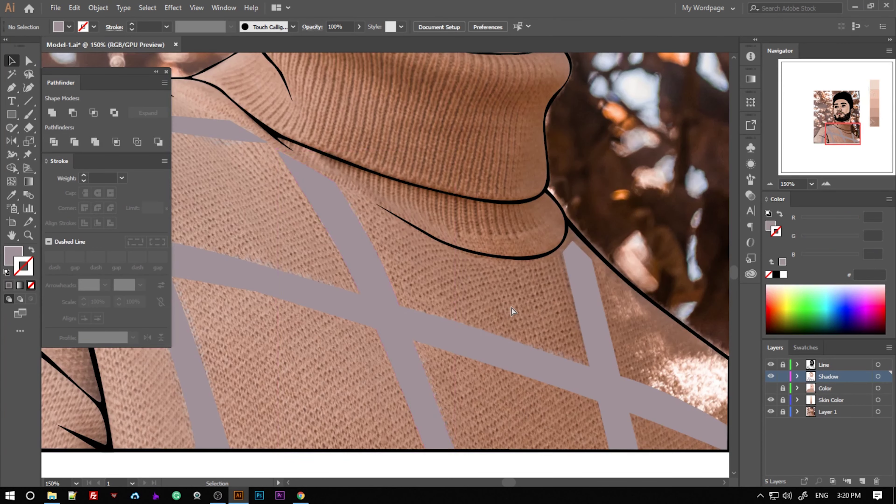
key(ctrl+minus)
key(ctrl+minus)
click(358, 229)
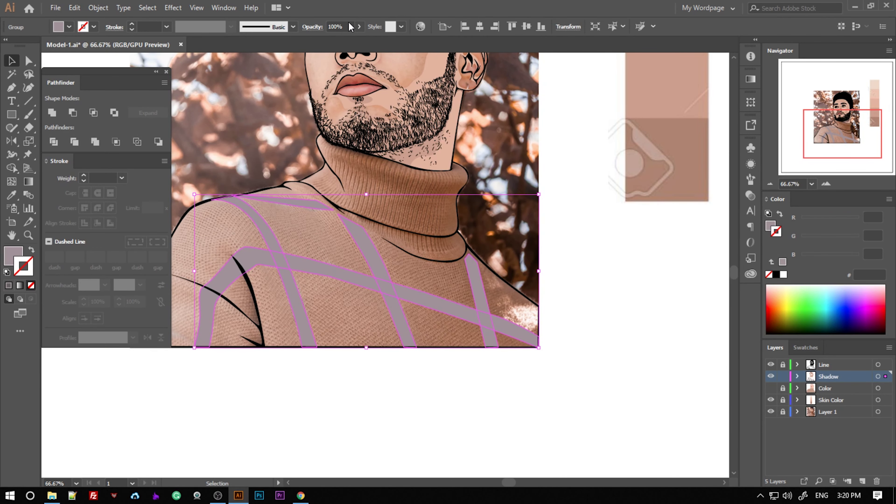
click(474, 408)
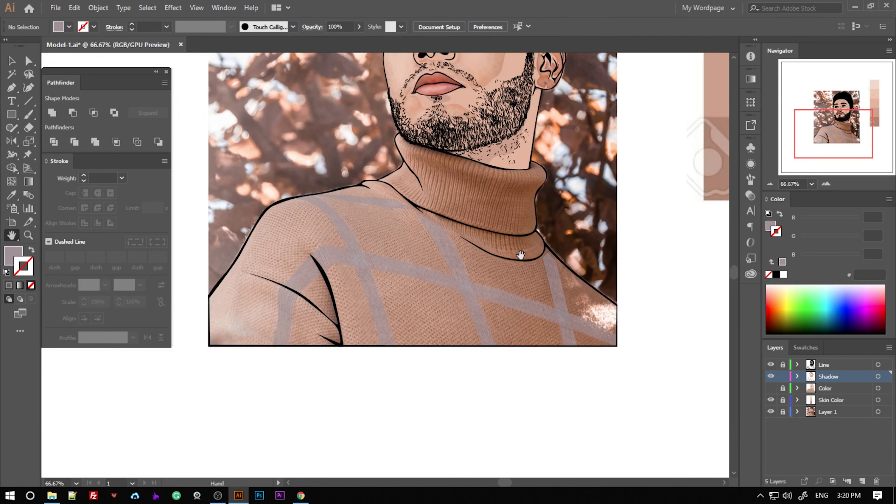
Sample the sweater brown as a no-fill stroke colour and create a new layer for the collar lines.
drag(520, 256, 455, 337)
key(ctrl+plus)
key(ctrl+plus)
key(ctrl+plus)
key(i)
click(441, 266)
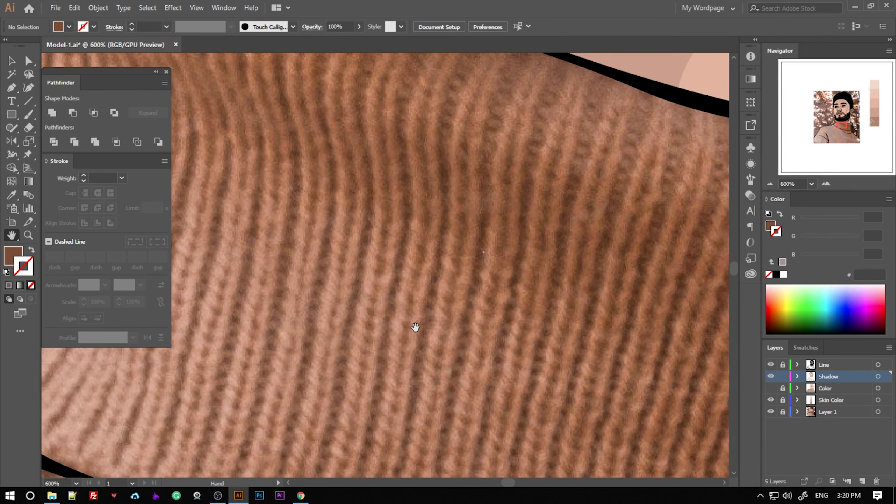
key(ctrl+minus)
key(ctrl+minus)
click(32, 249)
key(v)
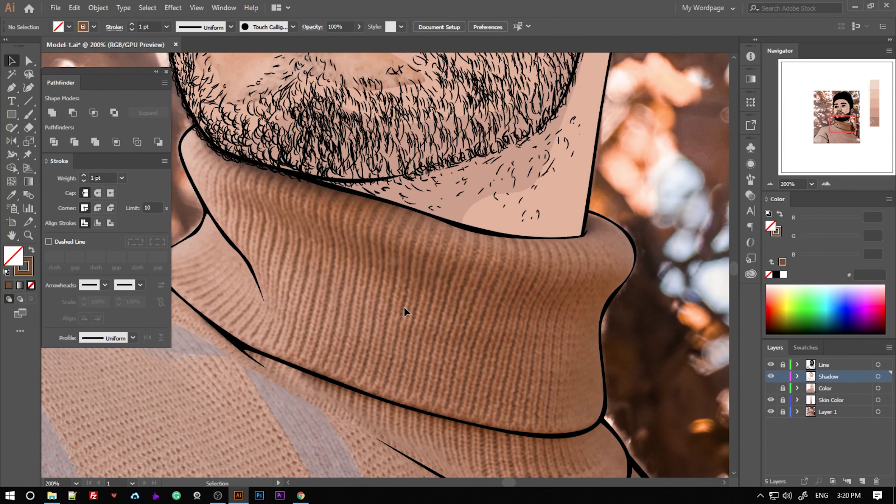
click(861, 481)
Draw the first curved brown ribbing line from under the chin down the collar edge.
key(p)
key(ctrl+plus)
key(ctrl+plus)
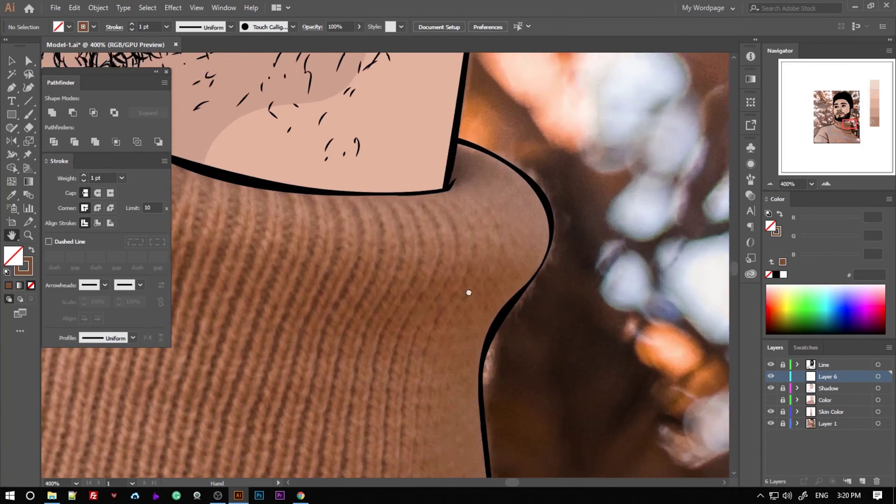
click(454, 110)
click(496, 229)
scroll(509, 270, down, 3)
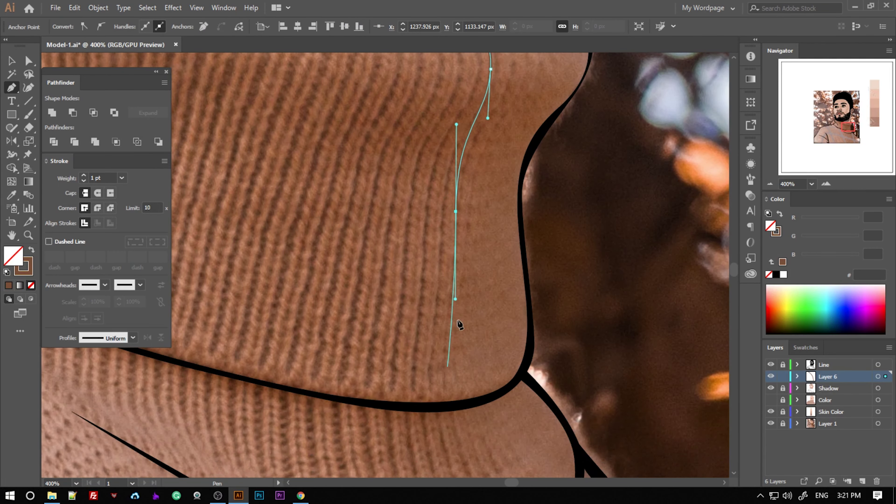
key(ctrl+z)
key(ctrl+z)
scroll(527, 185, up, 4)
click(481, 120)
drag(561, 288, 584, 254)
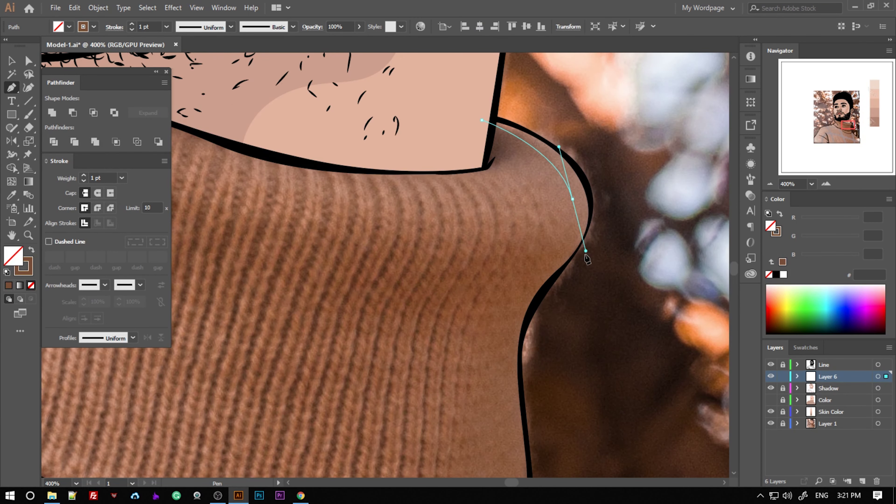
key(v)
Draw a second ribbing line bending along the collar fold.
scroll(620, 279, up, 1)
key(p)
click(477, 152)
drag(547, 212, 572, 261)
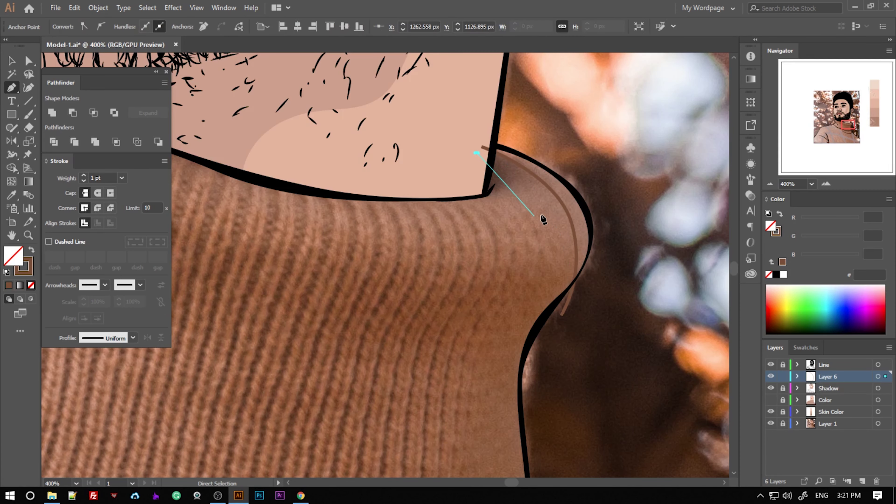
mouse_move(551, 341)
mouse_down()
mouse_move(557, 317)
mouse_move(519, 373)
mouse_up()
click(539, 220)
scroll(519, 380, up, 1)
Draw another curved ribbing line starting at the collar edge.
click(490, 124)
scroll(520, 230, down, 3)
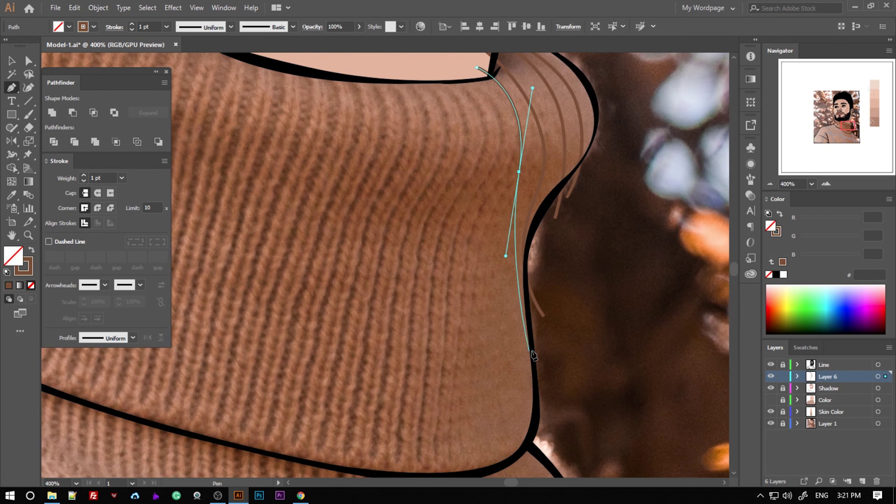
drag(518, 171, 505, 256)
scroll(548, 431, up, 2)
drag(564, 440, 580, 464)
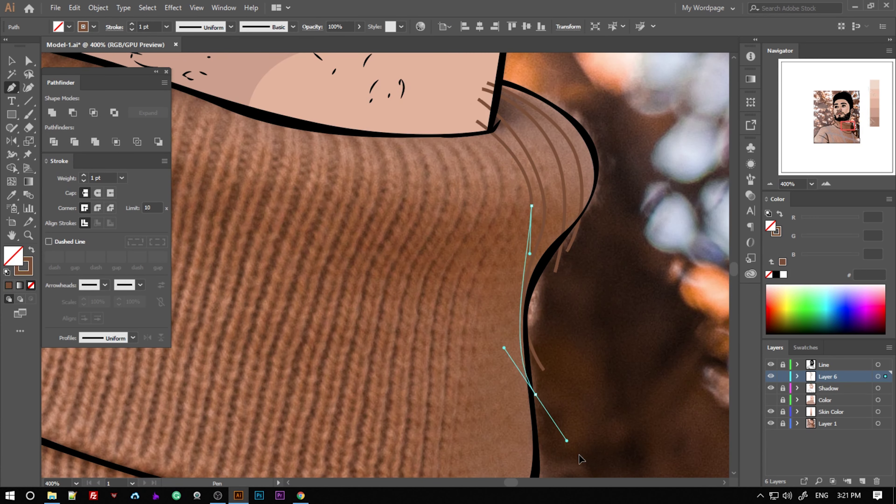
scroll(591, 332, down, 2)
scroll(591, 331, up, 1)
key(o)
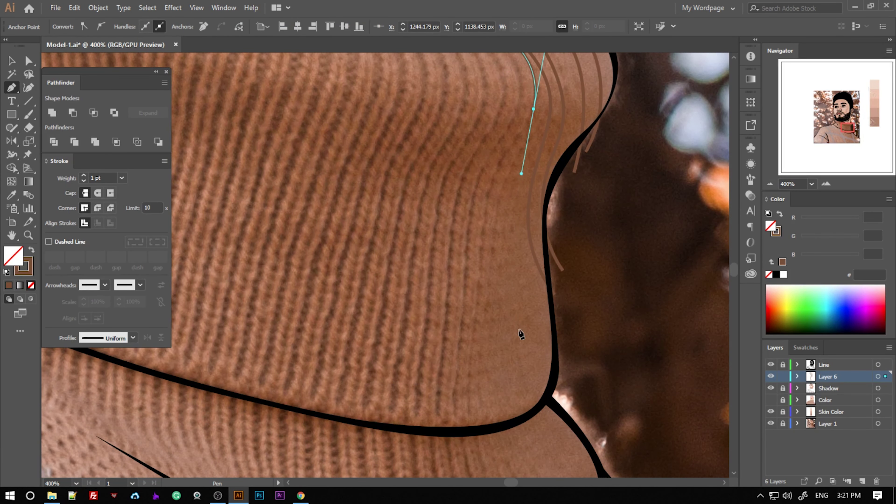
scroll(538, 378, down, 1)
scroll(537, 377, up, 1)
Draw two more curved ribbing lines further down the collar.
key(p)
scroll(521, 177, down, 2)
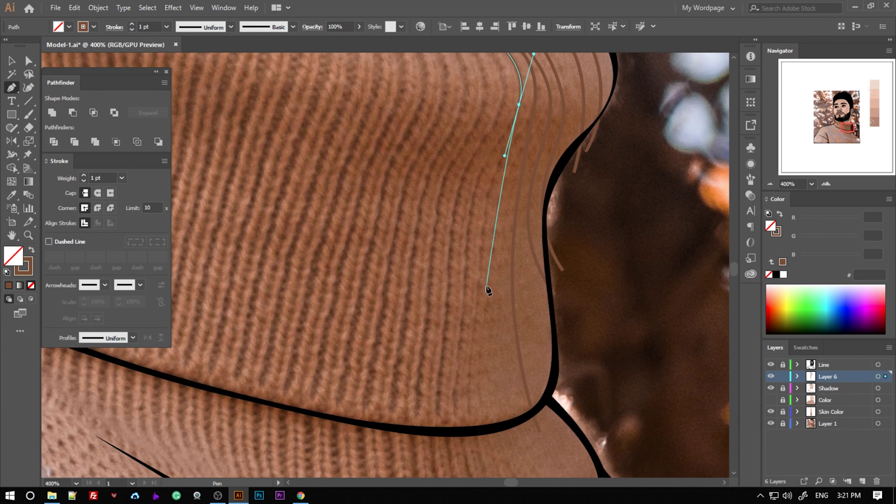
drag(488, 292, 497, 428)
scroll(497, 428, up, 2)
mouse_move(506, 113)
mouse_down()
mouse_move(500, 219)
mouse_move(462, 415)
mouse_up()
scroll(500, 219, down, 1)
scroll(463, 422, down, 2)
scroll(463, 422, up, 2)
drag(487, 163, 477, 205)
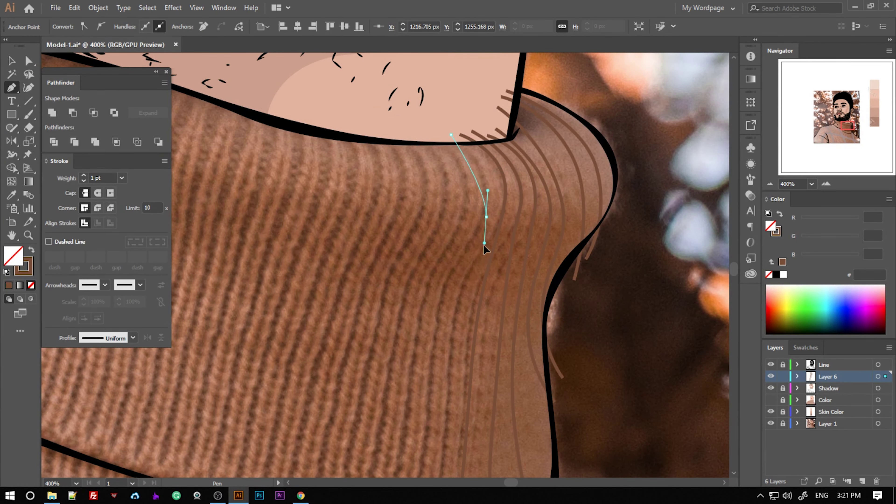
drag(454, 261, 445, 376)
scroll(445, 385, down, 2)
scroll(436, 430, up, 2)
Draw the remaining ribbing lines from the chin toward the fold and down the left collar.
drag(482, 81, 463, 132)
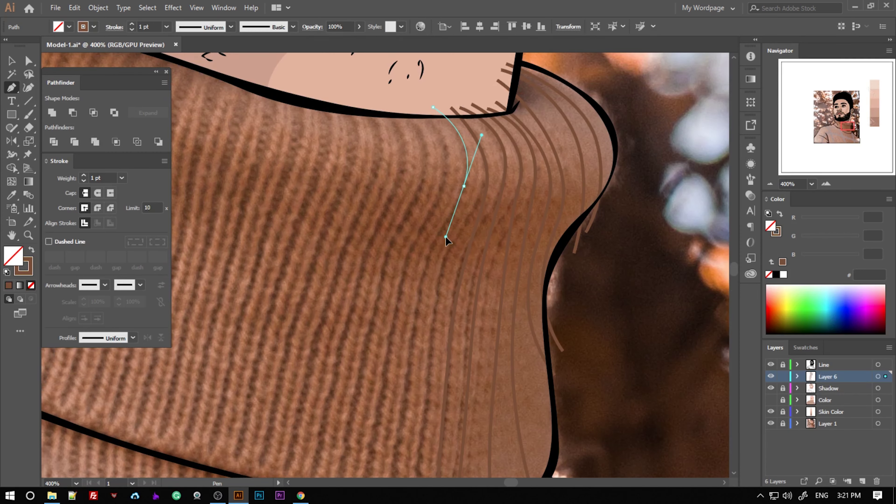
drag(446, 182, 409, 282)
scroll(409, 289, down, 2)
drag(383, 423, 387, 429)
scroll(417, 370, up, 2)
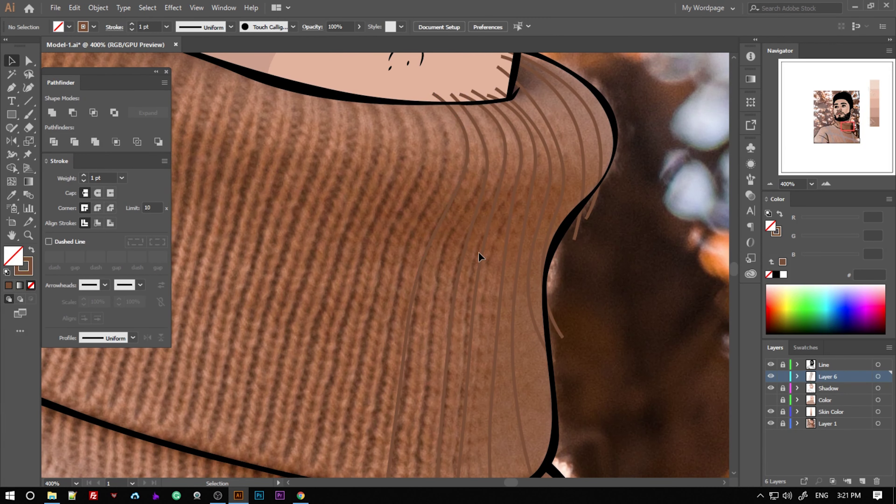
mouse_move(453, 143)
mouse_down()
mouse_move(464, 256)
mouse_move(426, 310)
mouse_up()
scroll(464, 256, down, 3)
drag(409, 406, 399, 460)
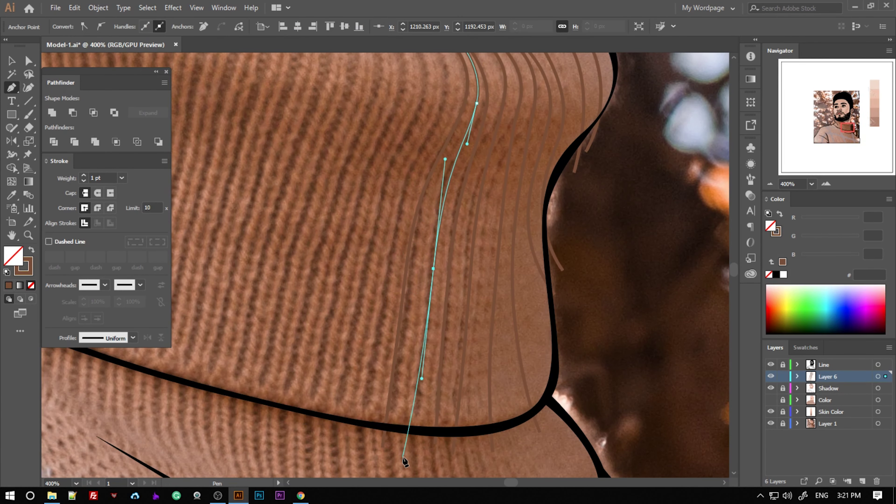
scroll(550, 363, up, 3)
scroll(551, 362, down, 2)
scroll(388, 247, up, 1)
drag(342, 160, 341, 188)
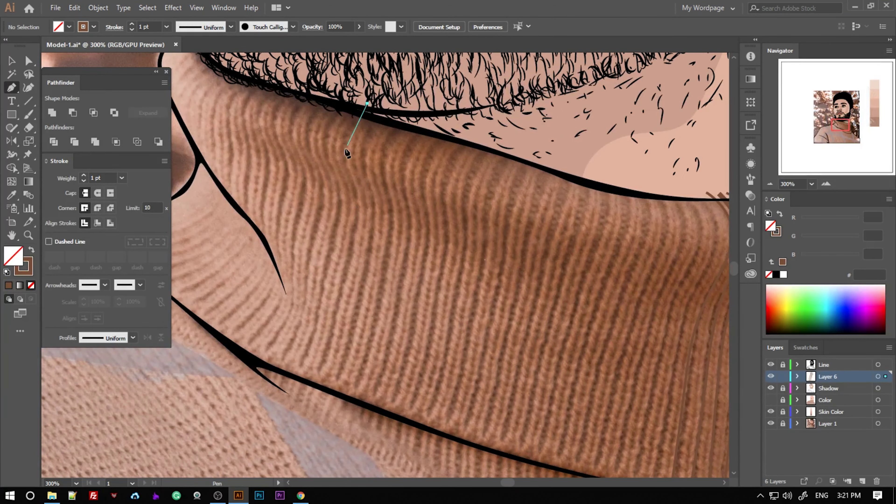
drag(353, 239, 341, 274)
scroll(338, 284, down, 3)
click(310, 340)
Deselect, then select both outer collar guide curves together.
key(v)
click(494, 300)
scroll(494, 311, down, 1)
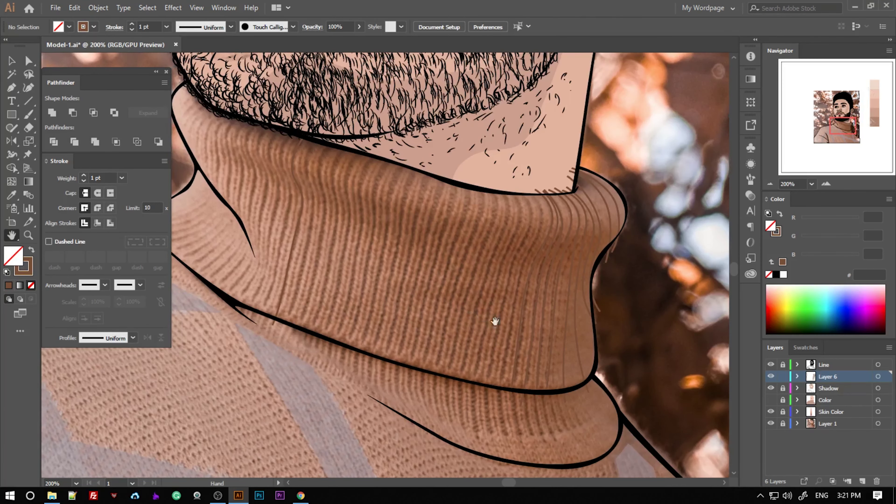
key(ctrl+a)
click(98, 8)
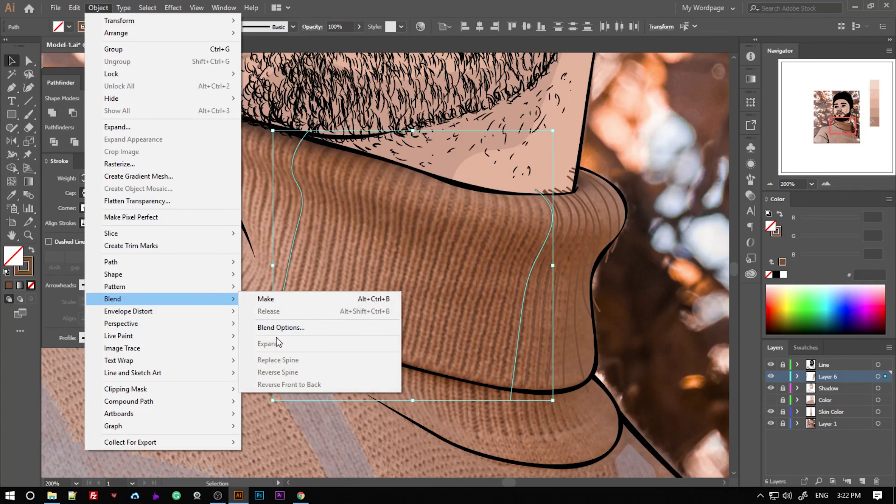
Set the Blend Options spacing to Specified Steps.
click(437, 325)
click(462, 222)
click(461, 233)
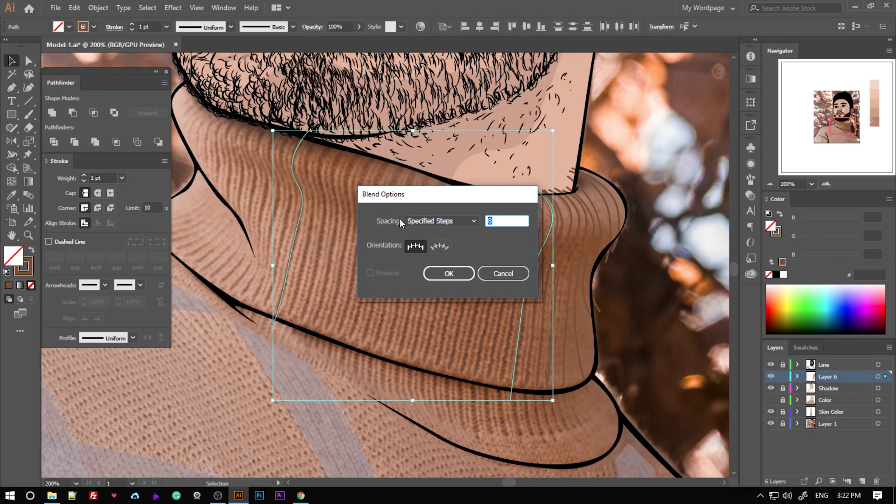
click(448, 273)
Make a blend between the two collar curves to fill the collar with rib lines.
click(97, 7)
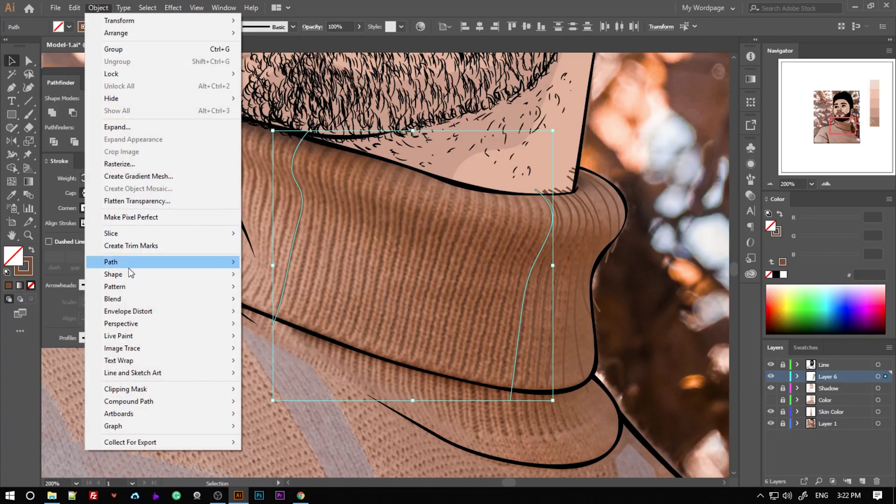
click(429, 296)
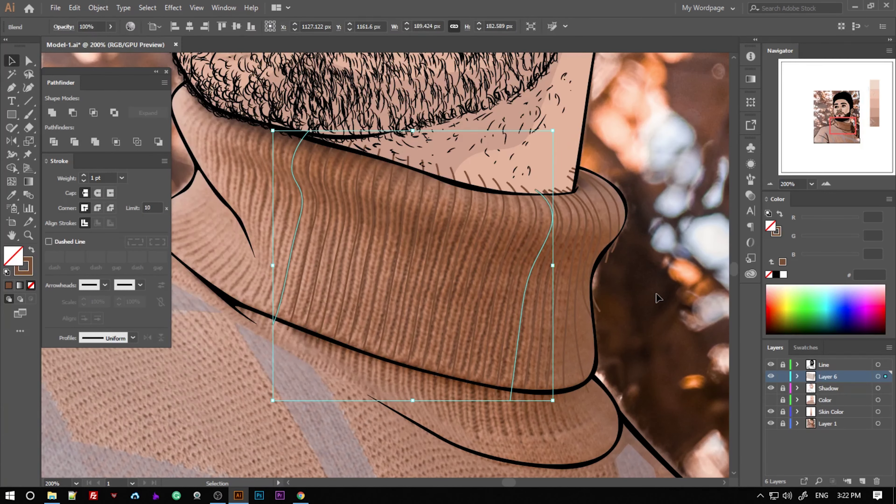
key(ctrl+shift+a)
key(ctrl+plus)
drag(529, 269, 530, 315)
key(v)
click(399, 250)
Expand the blend into separate paths and ungroup the rib lines.
click(98, 7)
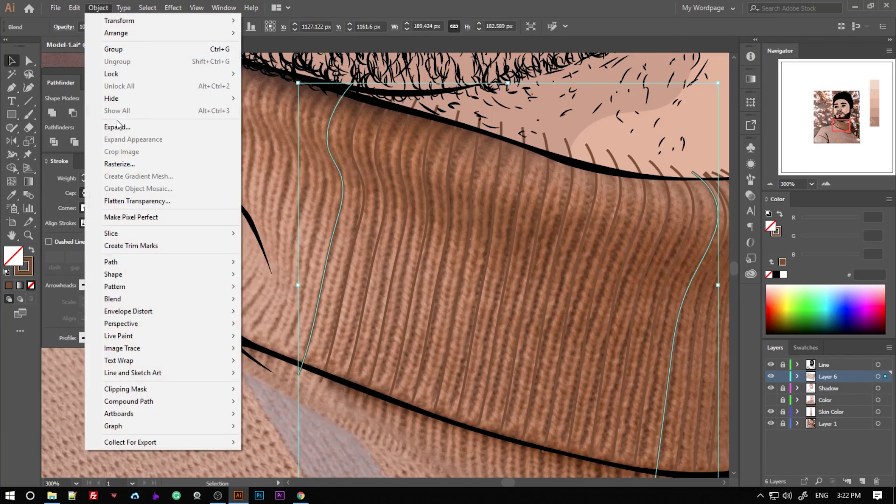
click(102, 127)
click(417, 310)
mouse_move(385, 226)
mouse_down()
mouse_move(430, 244)
mouse_move(480, 300)
mouse_up()
click(376, 223)
right_click(442, 235)
click(475, 330)
Draw a new rib line from the beard edge down the collar and give it the brown stroke.
key(p)
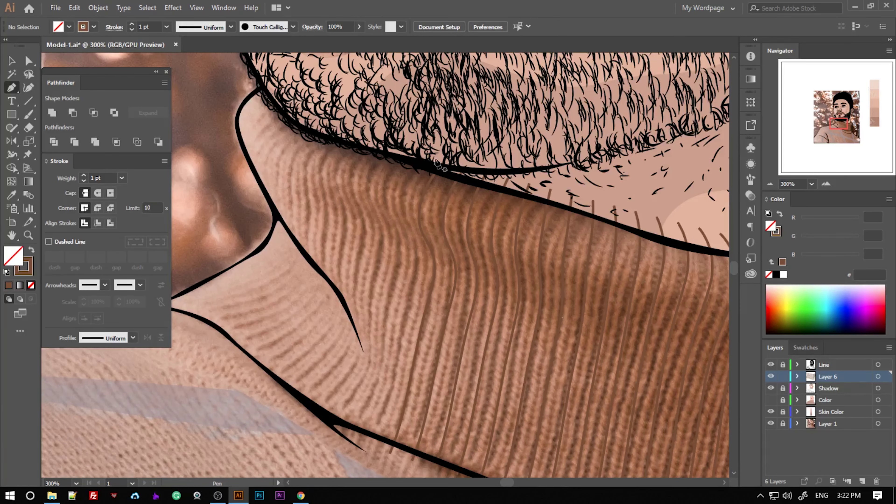
click(436, 113)
click(407, 228)
click(392, 358)
click(370, 404)
key(i)
drag(396, 204, 459, 232)
key(ctrl+shift+a)
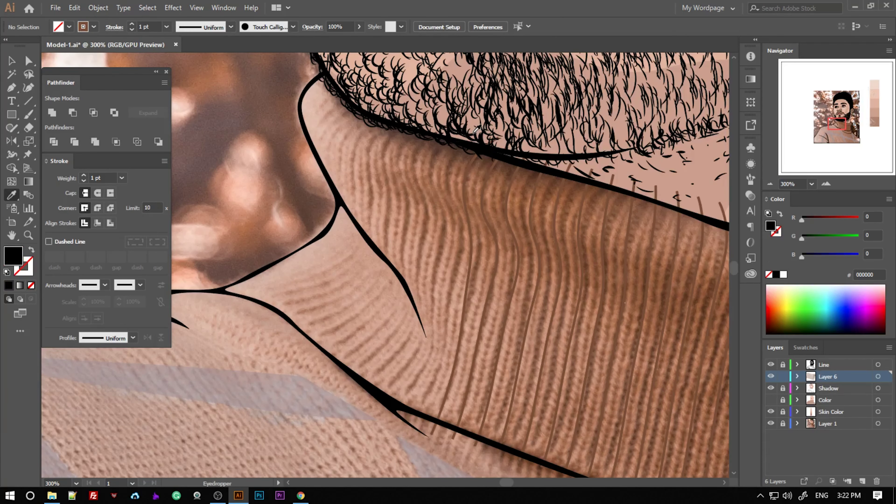
Draw another brown rib line from under the beard down to the collar.
key(p)
click(459, 140)
click(450, 279)
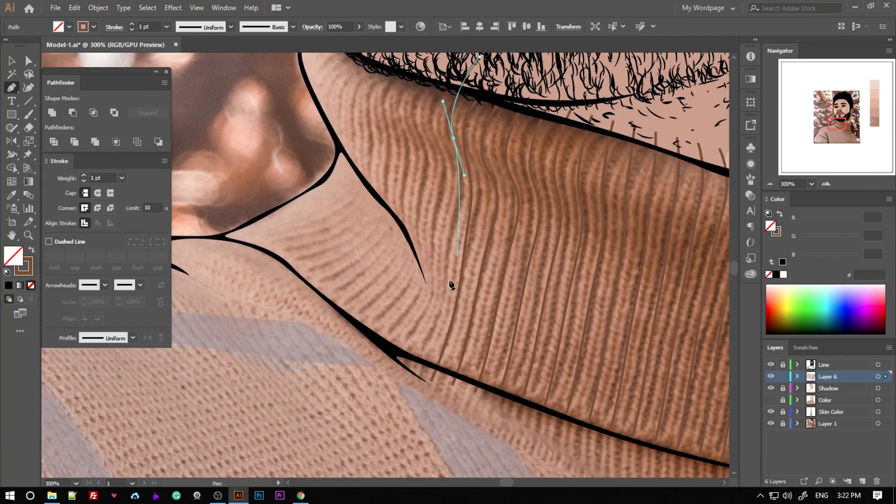
click(439, 330)
click(421, 378)
click(411, 393)
key(i)
click(456, 222)
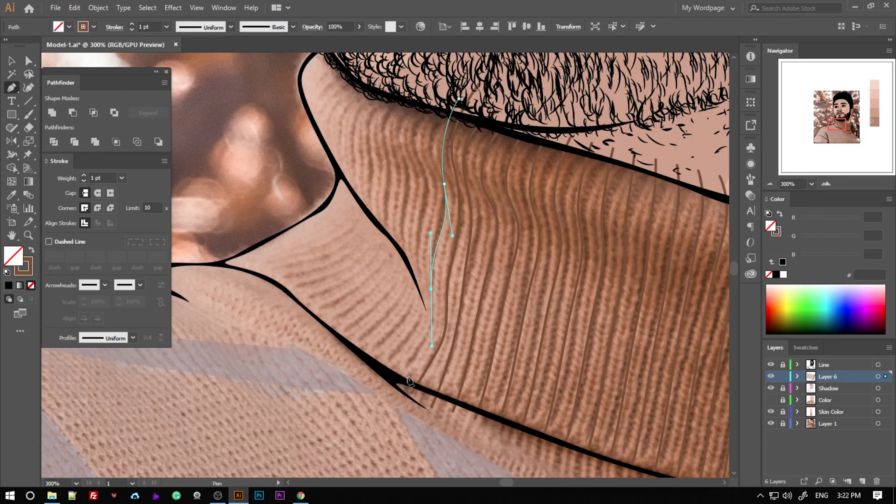
key(ctrl+shift+a)
key(p)
Draw a rib line between the black outline and the beard.
click(416, 267)
click(422, 298)
scroll(419, 290, up, 3)
click(399, 212)
click(400, 279)
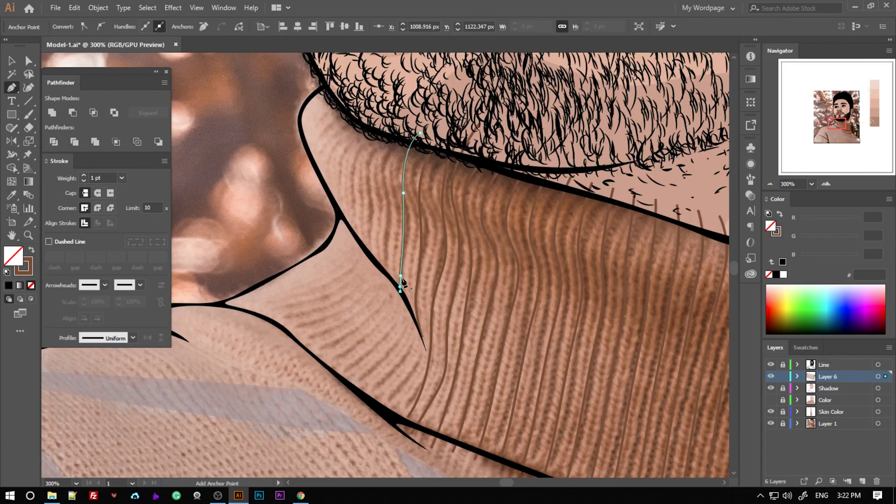
scroll(399, 278, up, 3)
click(388, 332)
Add short rib lines near the collar fold and along the collar's left edge.
key(ctrl+shift+a)
click(384, 175)
click(368, 225)
click(368, 263)
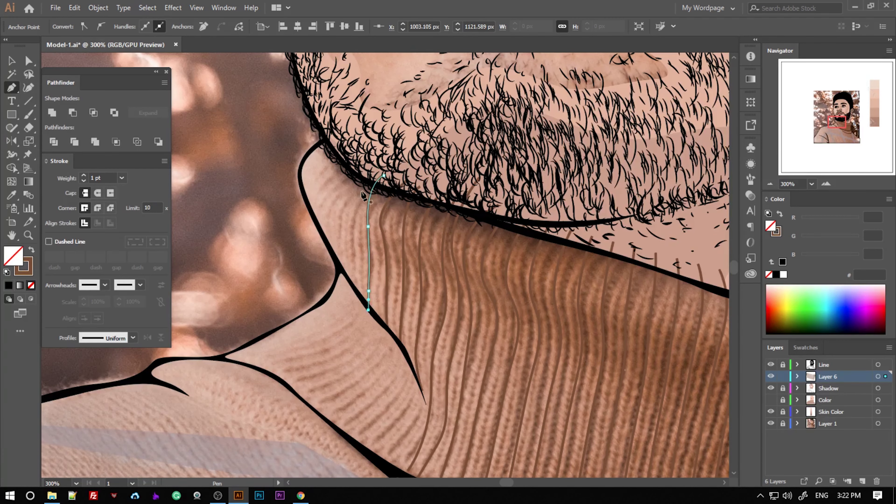
key(ctrl+shift+a)
click(353, 149)
click(325, 176)
click(313, 206)
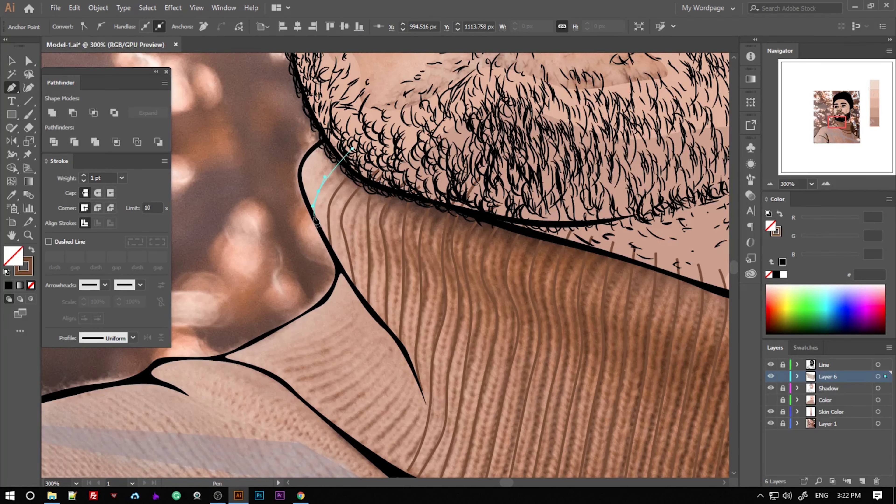
scroll(358, 240, down, 3)
Draw four hatch strokes across the fold below the collar.
click(216, 250)
click(367, 204)
key(ctrl+shift+a)
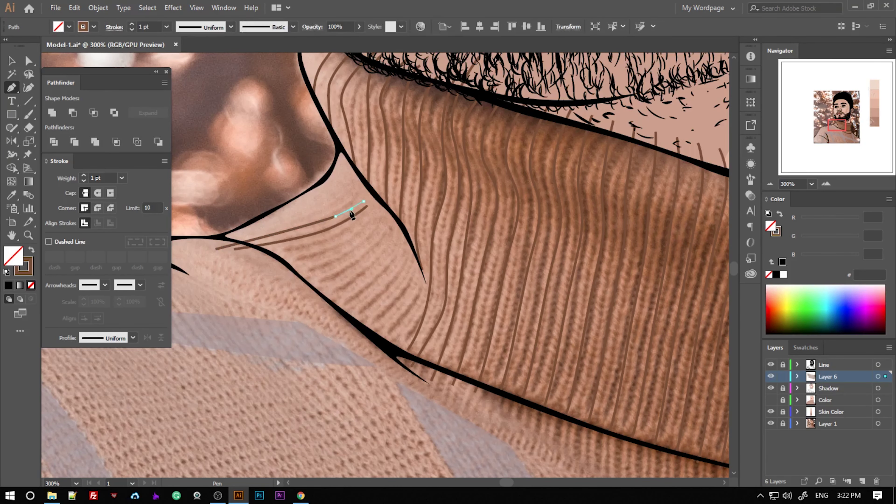
click(234, 261)
click(337, 237)
click(382, 219)
key(ctrl+shift+a)
click(277, 308)
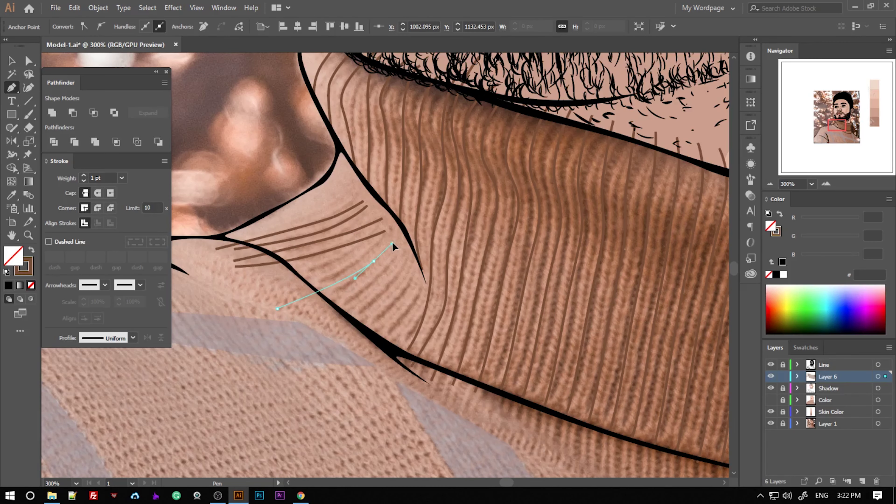
click(398, 249)
key(ctrl+shift+a)
click(324, 329)
click(386, 284)
click(400, 303)
key(ctrl+shift+a)
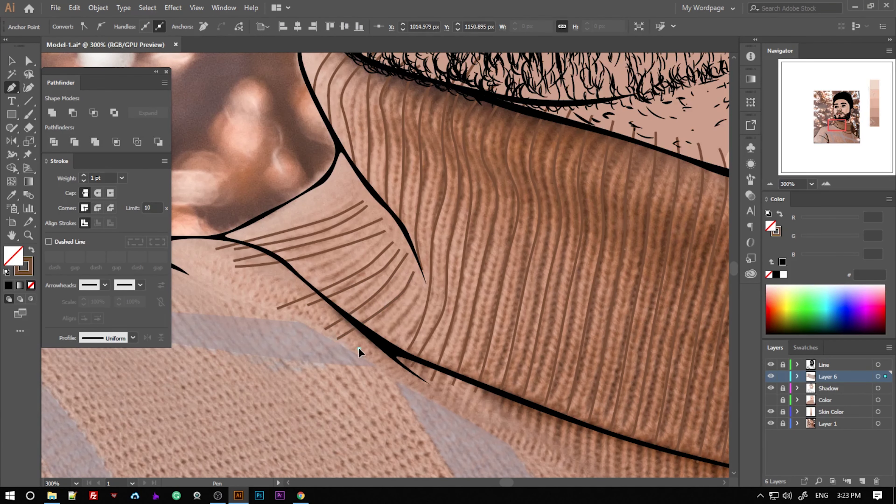
Zoom to 100% and hide the reference photo layer.
key(v)
key(ctrl+1)
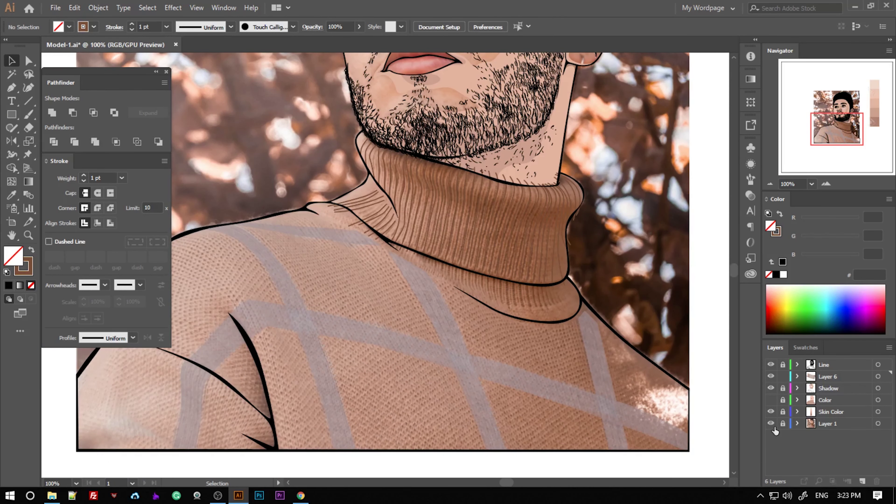
click(772, 421)
Select all the collar rib lines and set their stroke weight to 2 pt.
scroll(615, 370, up, 2)
drag(614, 370, 294, 196)
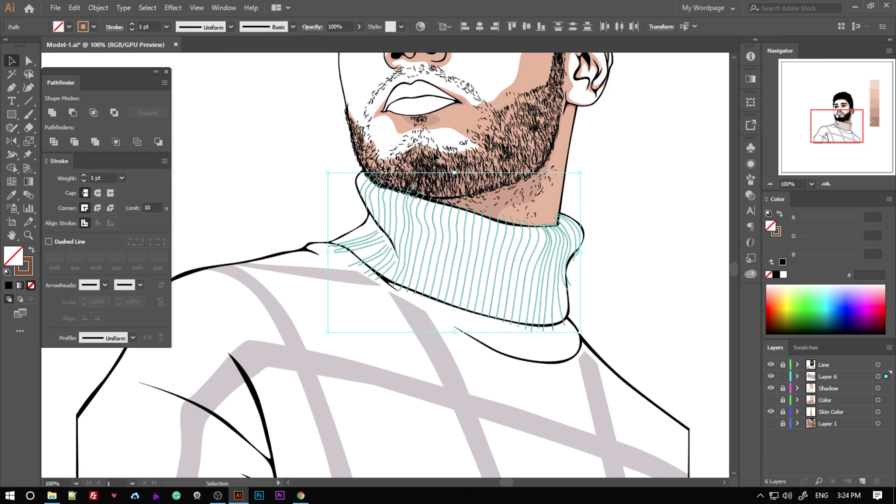
click(98, 7)
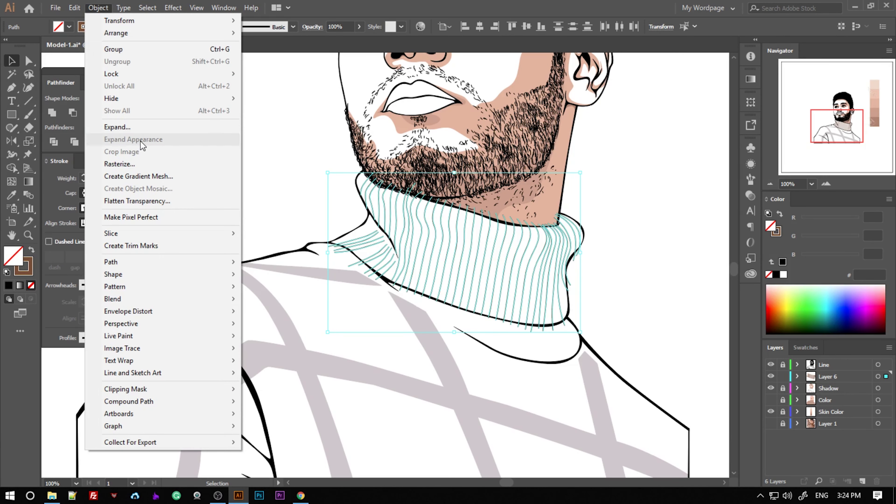
click(110, 183)
text(2)
key(Return)
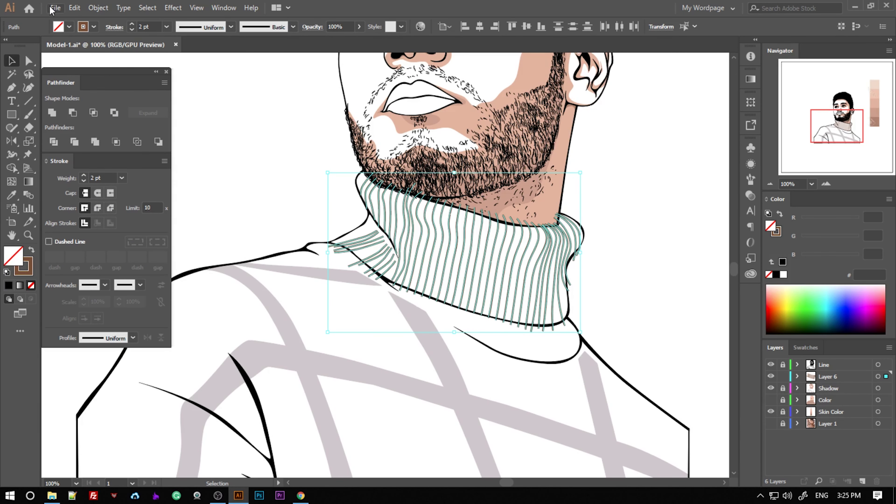
Expand the 2 pt rib line strokes into filled brown shapes and deselect them.
click(98, 7)
click(120, 124)
click(420, 312)
click(633, 288)
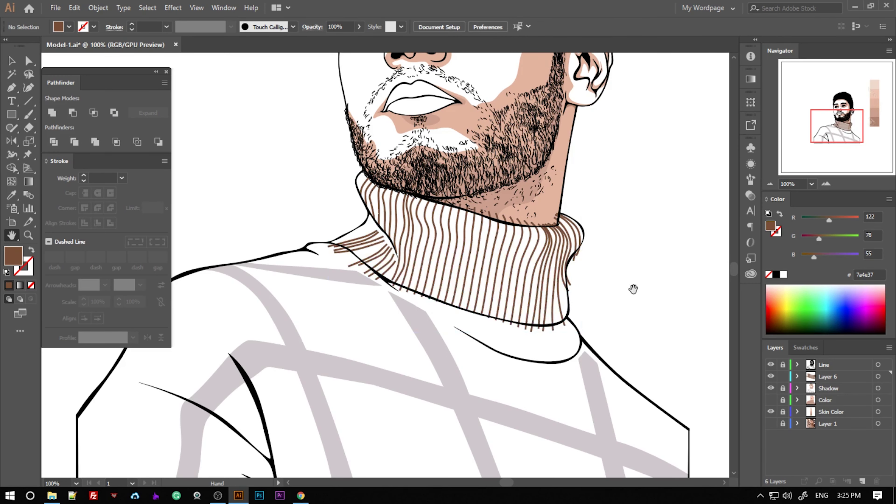
scroll(416, 286, up, 3)
scroll(406, 236, up, 3)
Erase the rib line ends overhanging the black outline on the lower collar.
key(v)
click(405, 224)
key(shift+e)
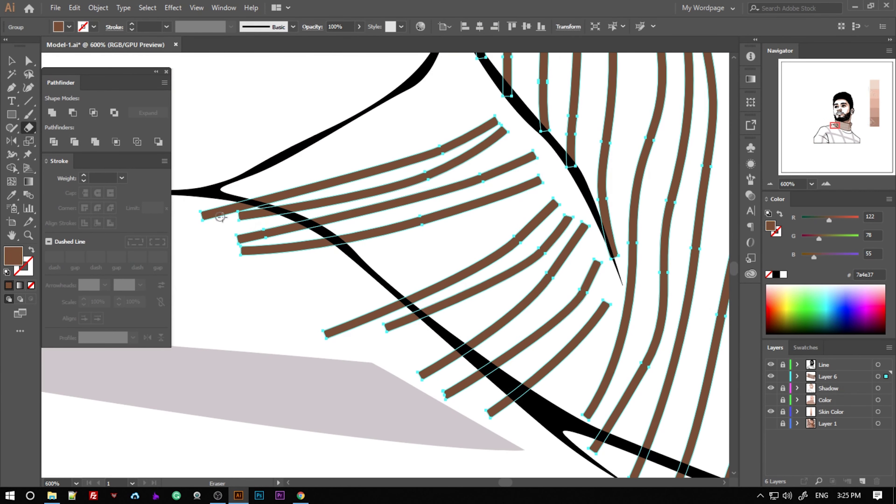
mouse_move(212, 212)
mouse_down()
mouse_move(304, 262)
mouse_move(460, 374)
mouse_up()
drag(353, 317, 306, 302)
scroll(306, 302, down, 3)
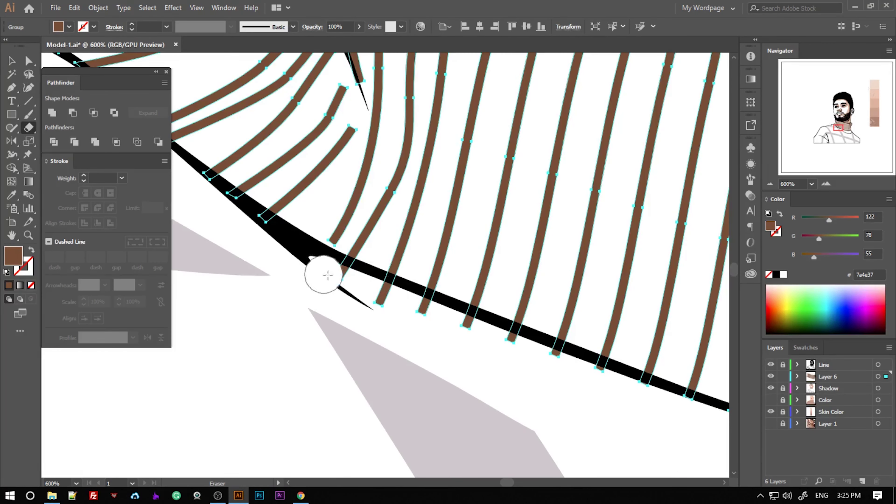
drag(326, 270, 537, 359)
drag(606, 388, 300, 302)
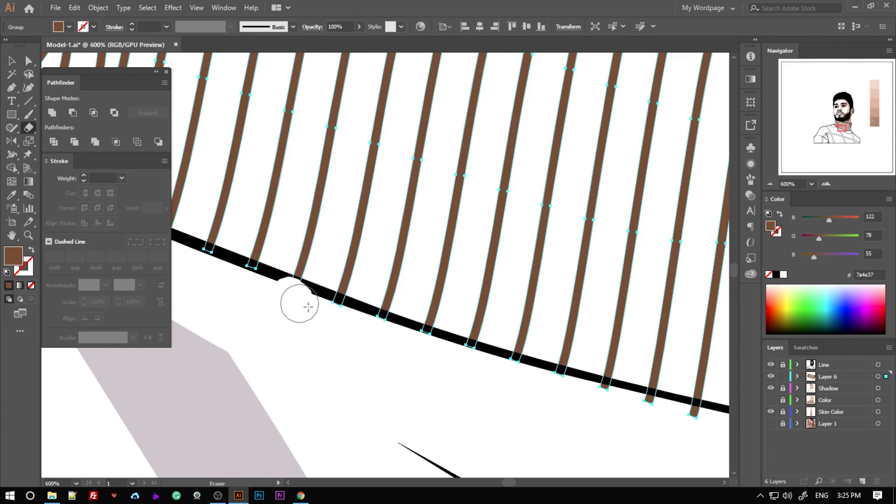
mouse_move(562, 399)
mouse_down()
mouse_move(320, 316)
mouse_move(564, 376)
mouse_move(380, 368)
mouse_up()
Trim the rib ends at the collar top, collar edge and beard line.
drag(455, 339, 530, 320)
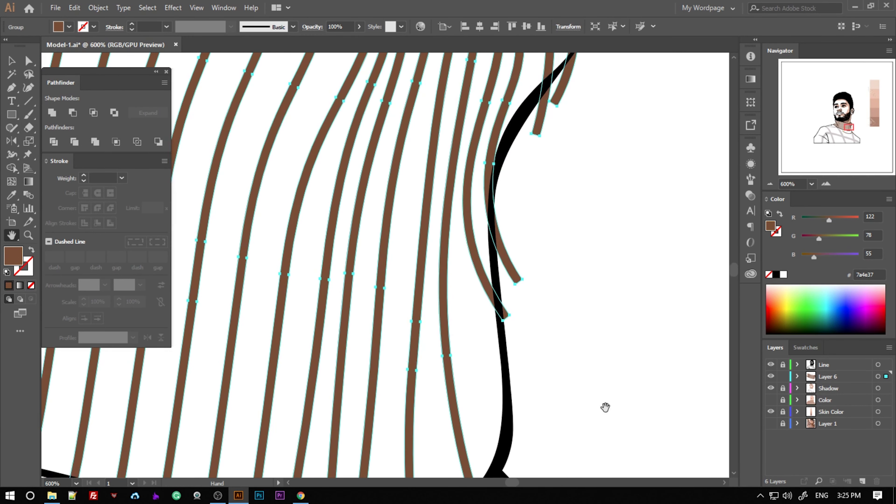
drag(600, 247, 603, 409)
mouse_move(511, 197)
mouse_down()
mouse_move(524, 314)
mouse_move(514, 331)
mouse_up()
mouse_move(585, 58)
mouse_down()
mouse_move(495, 249)
mouse_move(511, 296)
mouse_up()
drag(352, 71, 429, 300)
mouse_move(416, 245)
mouse_down()
mouse_move(415, 300)
mouse_move(307, 310)
mouse_move(386, 314)
mouse_up()
mouse_move(303, 311)
mouse_down()
mouse_move(380, 310)
mouse_move(509, 287)
mouse_move(300, 270)
mouse_move(566, 306)
mouse_up()
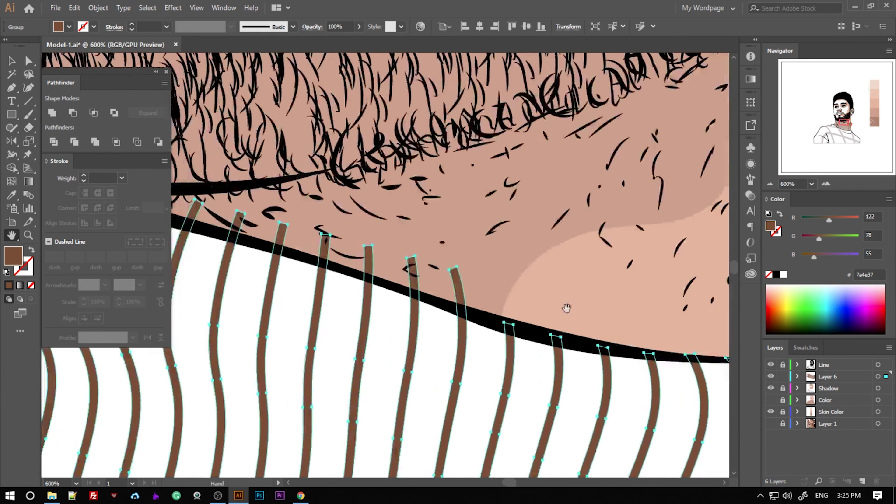
mouse_move(494, 305)
mouse_down()
mouse_move(200, 200)
mouse_move(282, 248)
mouse_up()
mouse_move(458, 259)
mouse_down()
mouse_move(350, 234)
mouse_move(563, 276)
mouse_up()
drag(617, 278, 388, 233)
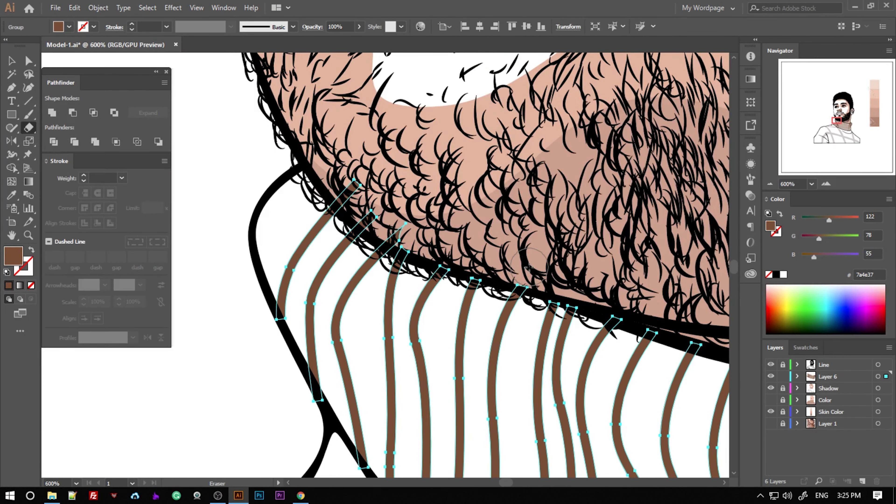
drag(540, 272, 378, 223)
key(v)
click(236, 149)
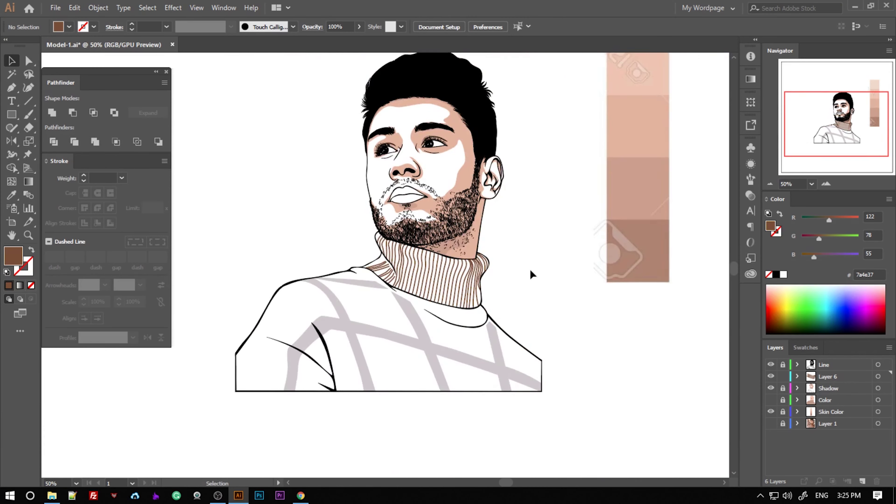
Toggle the reference photo layer and hide the Shadow and Color layers to check the collar.
click(770, 423)
key(ctrl+minus)
key(ctrl+minus)
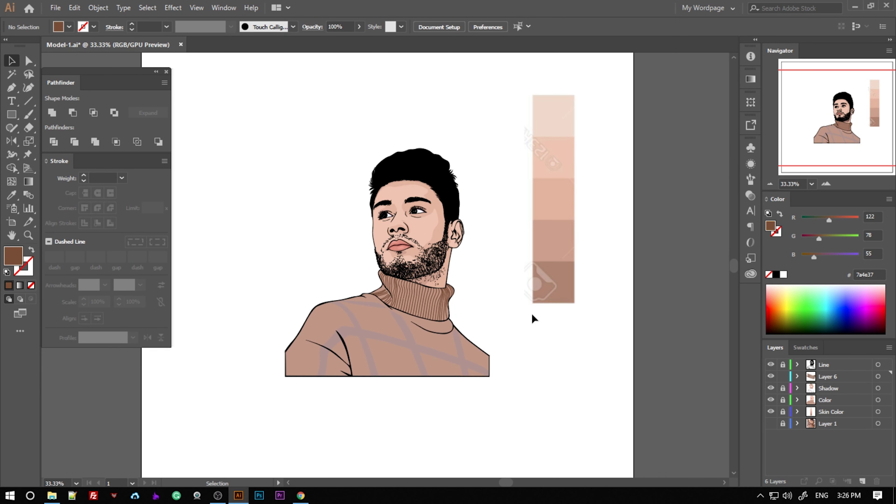
key(ctrl+plus)
key(ctrl+plus)
key(ctrl+plus)
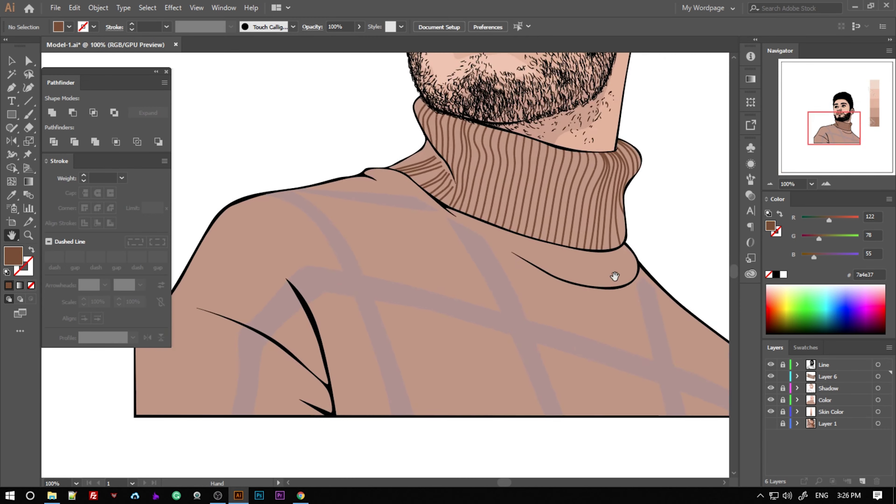
drag(614, 266, 530, 274)
click(770, 424)
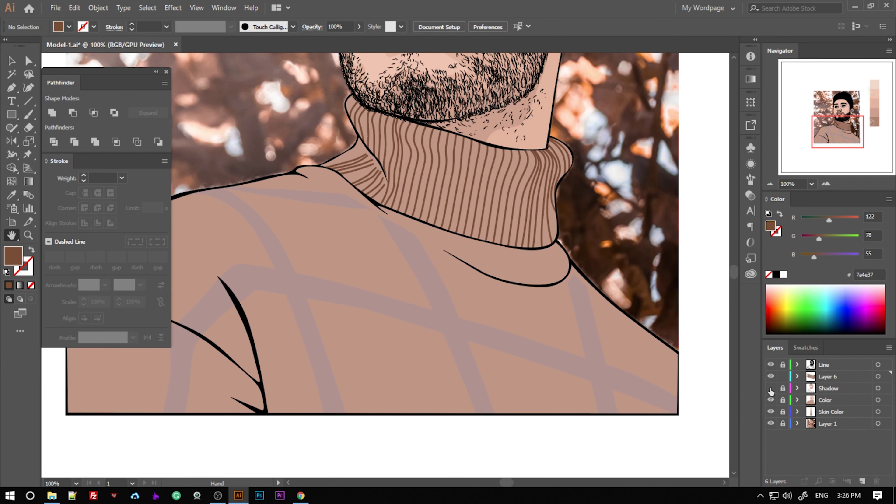
click(771, 388)
key(ctrl+plus)
key(ctrl+plus)
Place a Pen point on the collar, then swap the fill and stroke colours.
key(p)
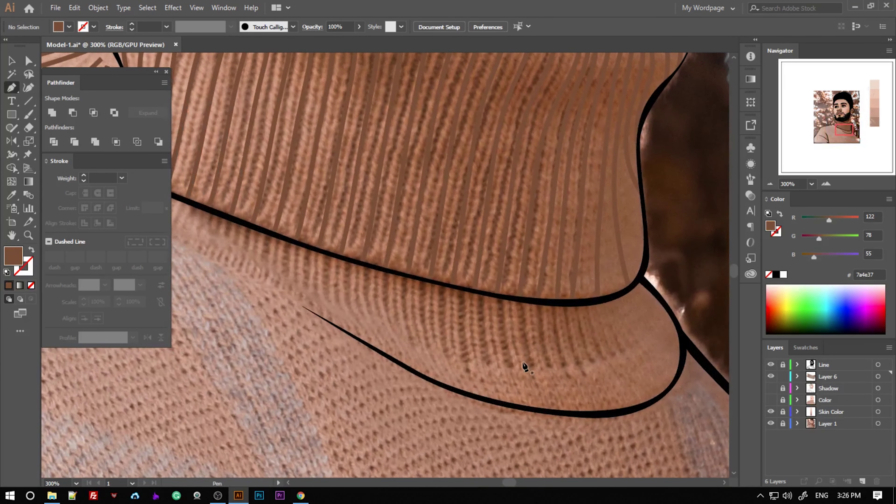
click(513, 364)
key(v)
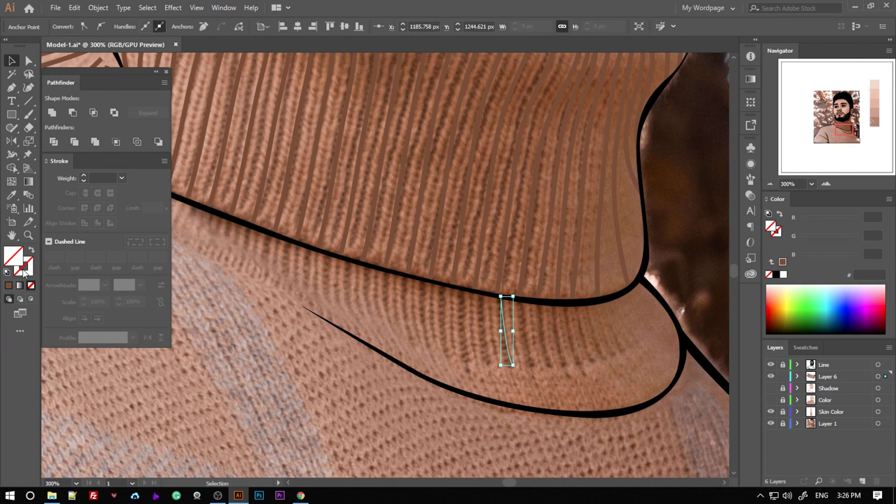
click(24, 271)
key(comma)
key(ctrl+minus)
key(ctrl+minus)
key(ctrl+minus)
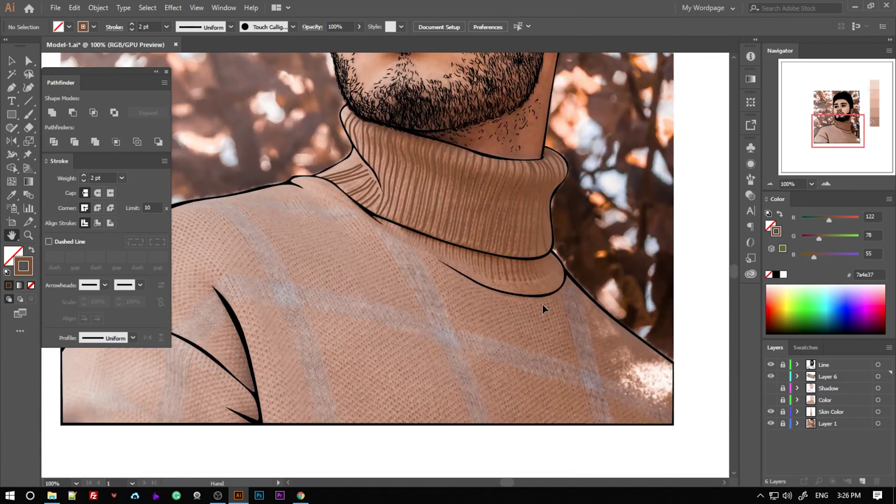
drag(544, 310, 546, 266)
key(ctrl+minus)
key(ctrl+minus)
Show the Shadow and Color layers again and hide the reference photo layer.
click(771, 387)
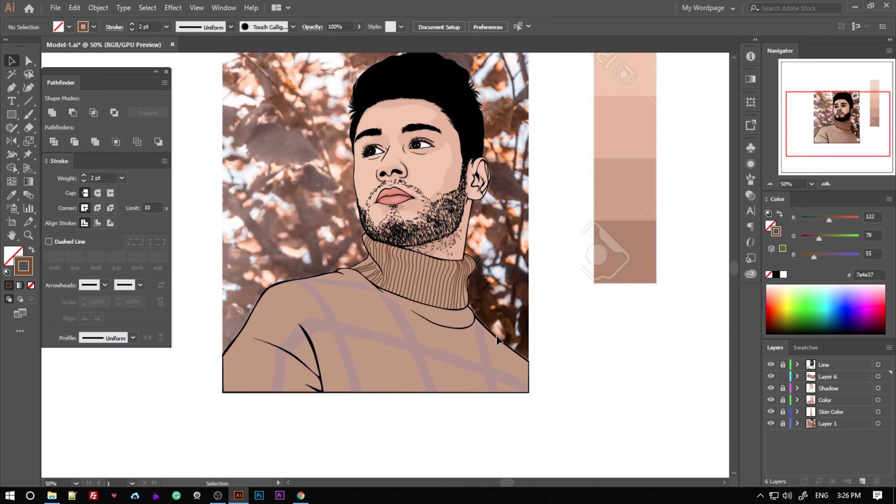
key(g)
key(ctrl+plus)
key(ctrl+plus)
key(ctrl+plus)
key(v)
click(443, 201)
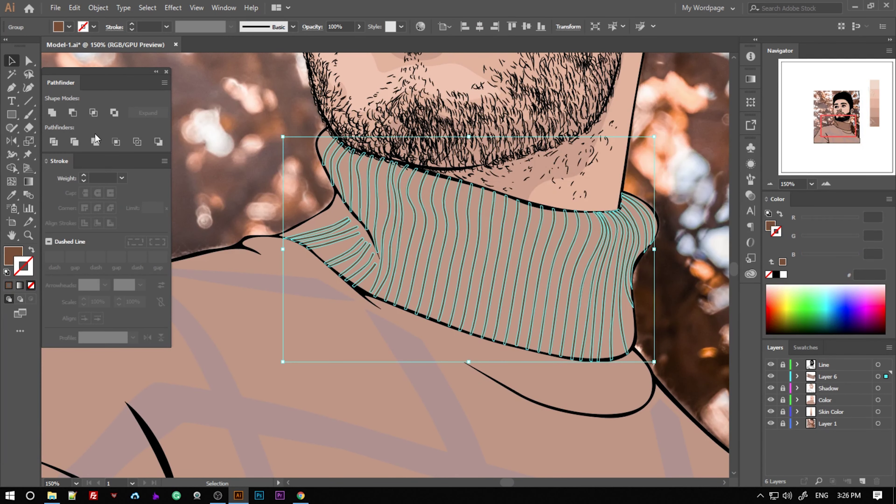
click(286, 156)
key(ctrl+minus)
key(ctrl+minus)
key(ctrl+minus)
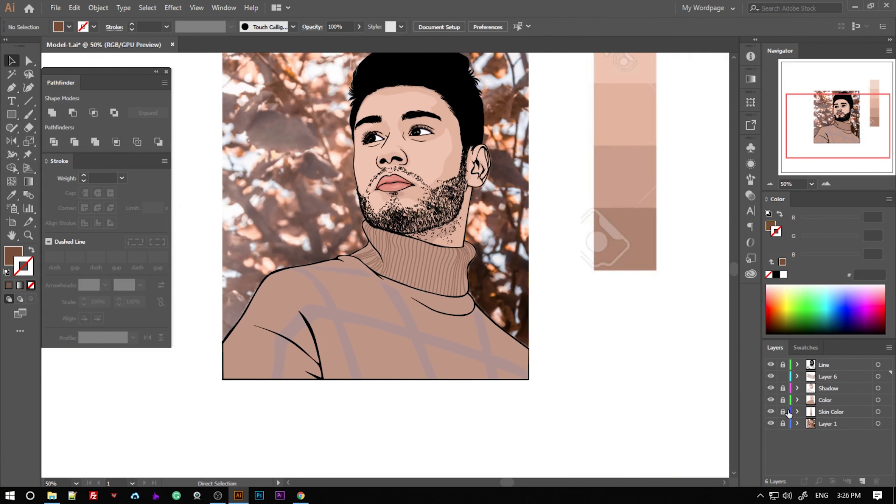
click(770, 423)
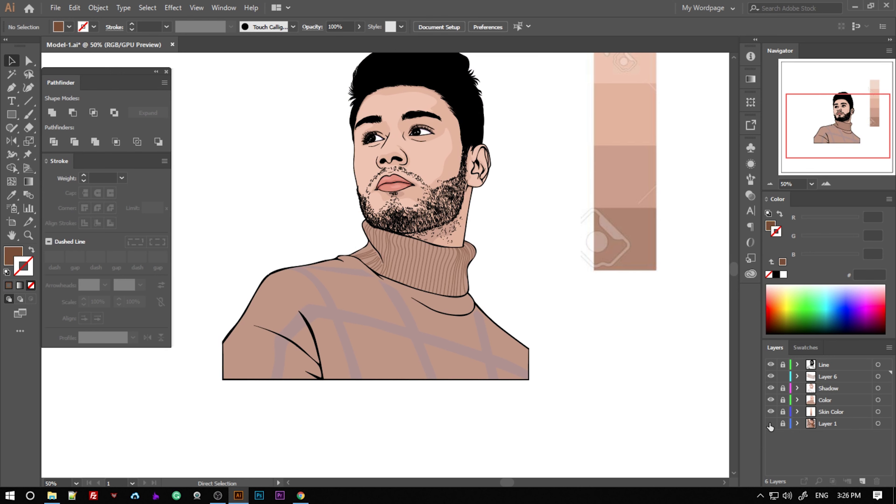
Set the fill colour to the darker shadow brown #996b5e.
double_click(16, 254)
click(355, 232)
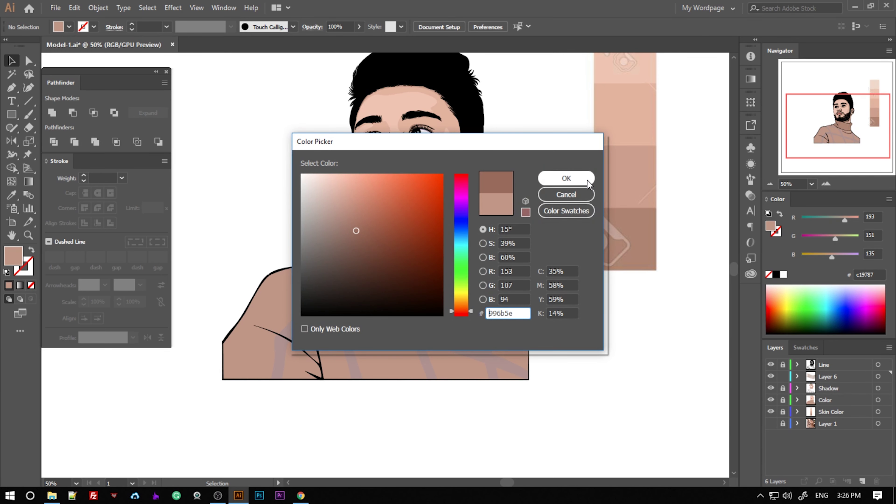
click(573, 175)
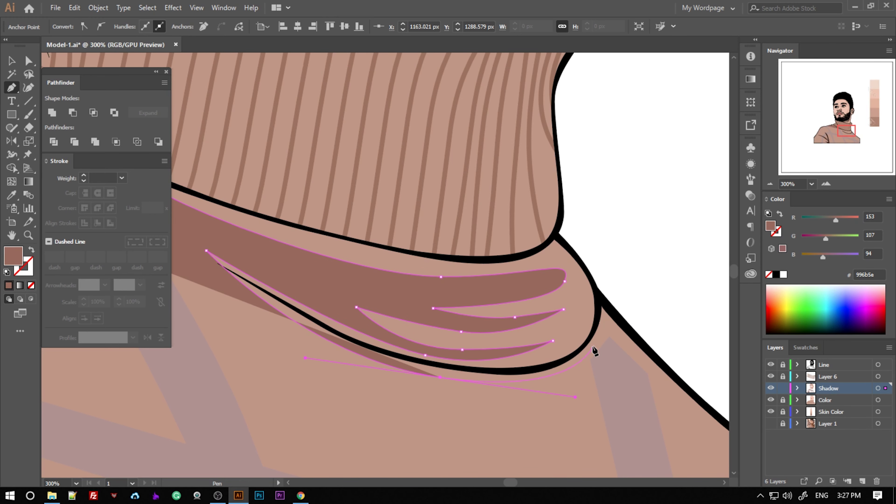
Draw a shadow shape along the turtleneck collar's lower fold.
click(562, 243)
click(503, 259)
click(451, 262)
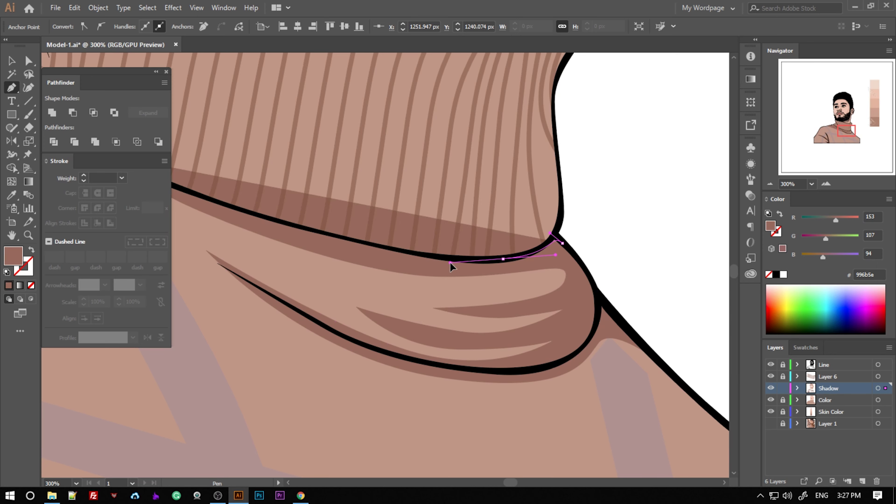
click(345, 239)
click(290, 225)
click(237, 213)
alt+scroll(192, 195, down, 3)
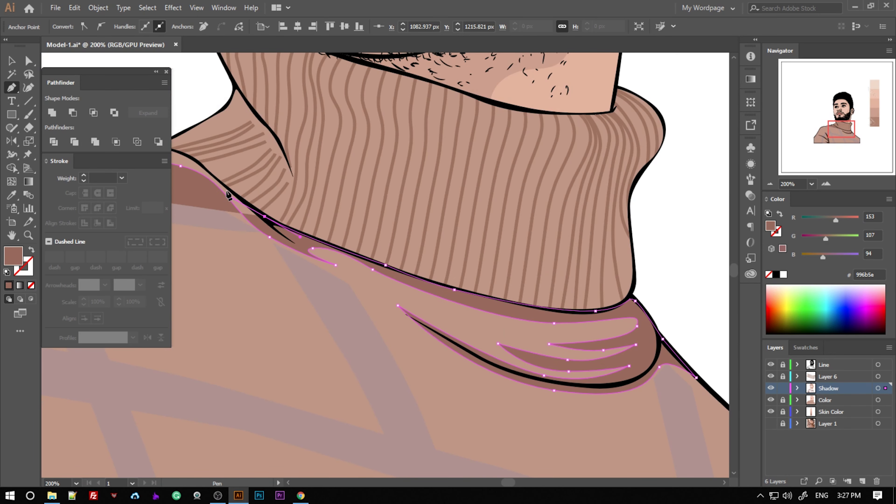
alt+scroll(386, 270, up, 4)
click(385, 266)
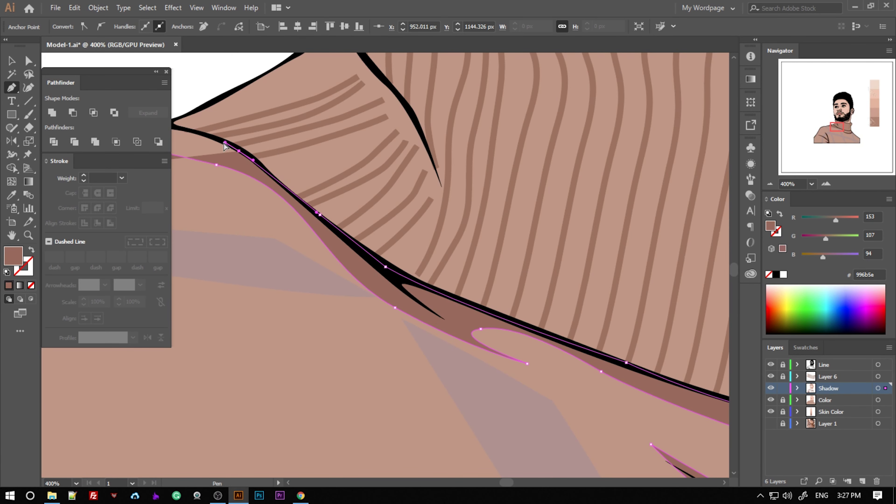
alt+scroll(386, 270, up, 1)
alt+scroll(386, 270, up, 1)
click(277, 281)
Trace a curved shadow shape down the side of the neck.
alt+scroll(326, 304, down, 2)
alt+scroll(251, 311, down, 1)
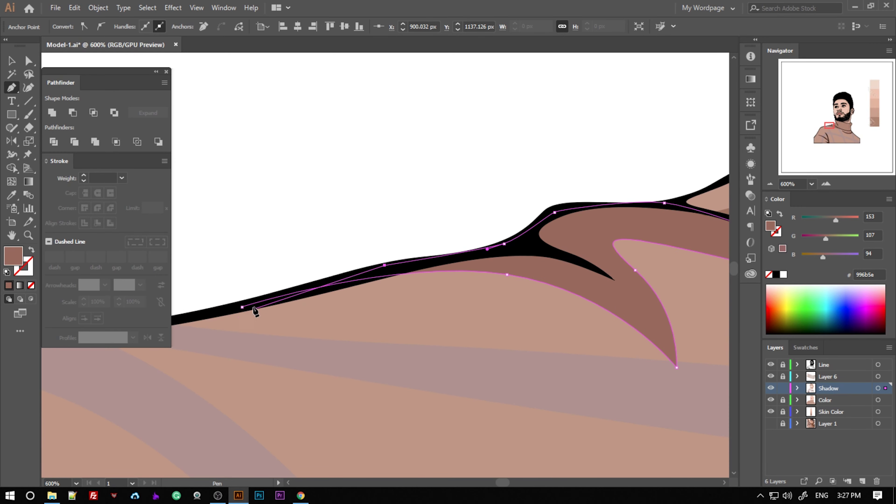
drag(242, 202, 350, 206)
alt+scroll(483, 238, down, 1)
alt+scroll(483, 238, down, 2)
alt+scroll(496, 282, up, 2)
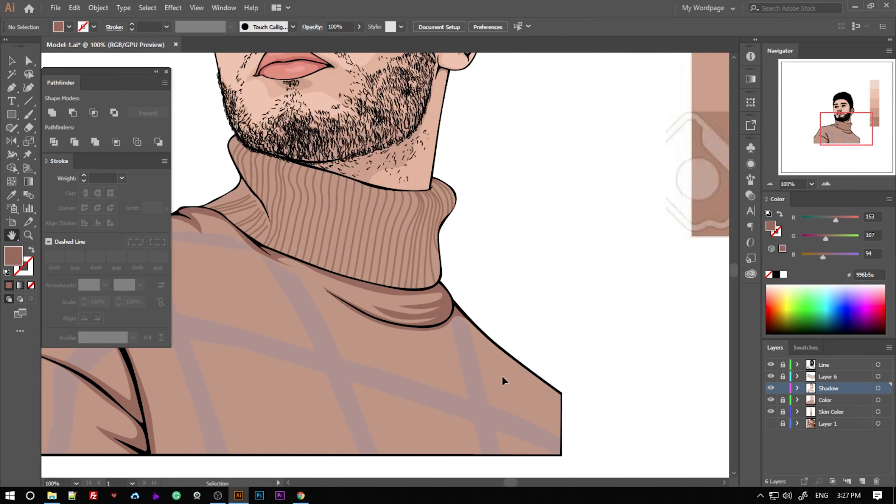
alt+scroll(502, 376, up, 1)
drag(508, 292, 452, 302)
key(p)
alt+scroll(452, 303, up, 1)
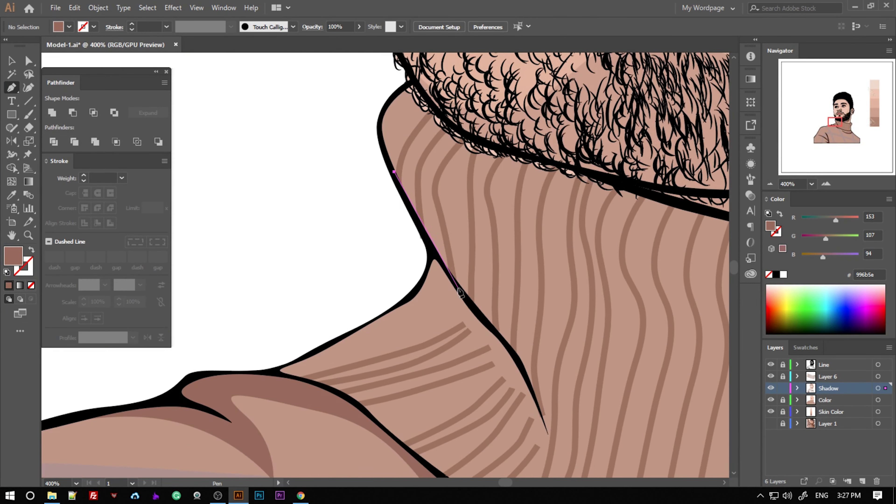
alt+scroll(494, 335, up, 1)
click(561, 410)
click(524, 346)
click(461, 259)
click(369, 271)
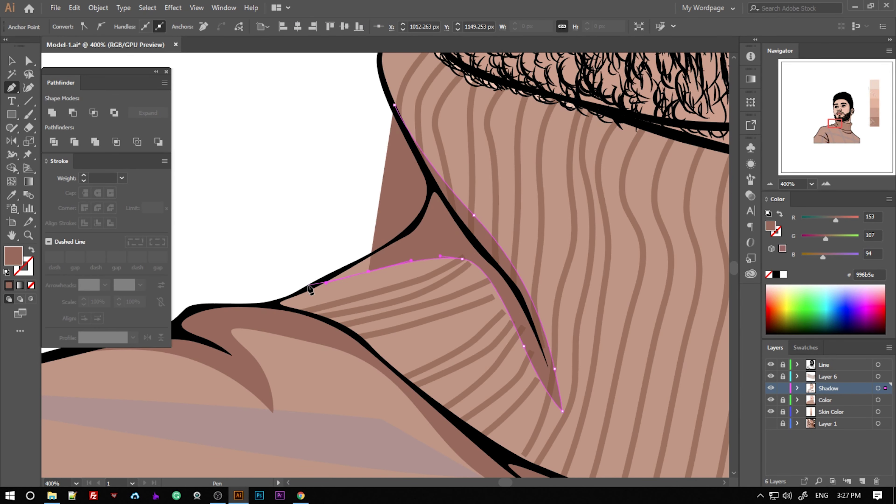
click(308, 284)
drag(408, 232, 423, 216)
click(430, 186)
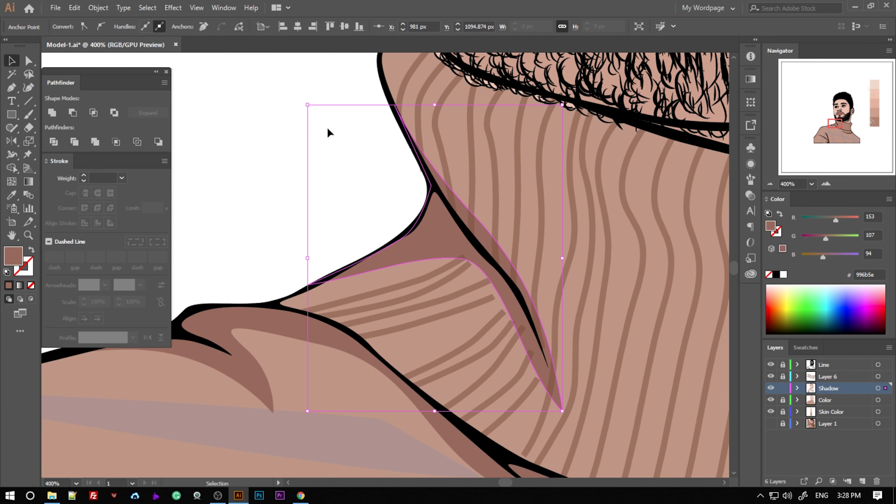
alt+scroll(328, 133, down, 4)
alt+scroll(343, 194, down, 1)
Select the shadow shapes, inspect one with Direct Selection, then clear the selection.
key(ctrl+a)
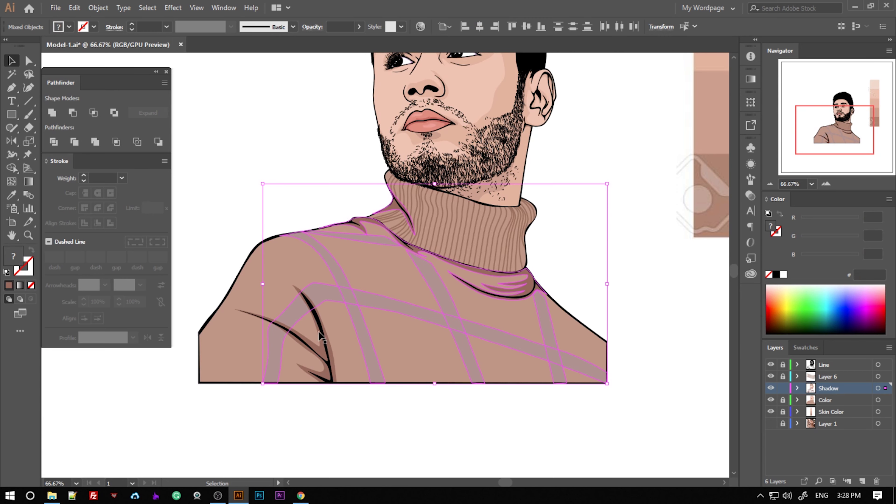
key(a)
click(402, 257)
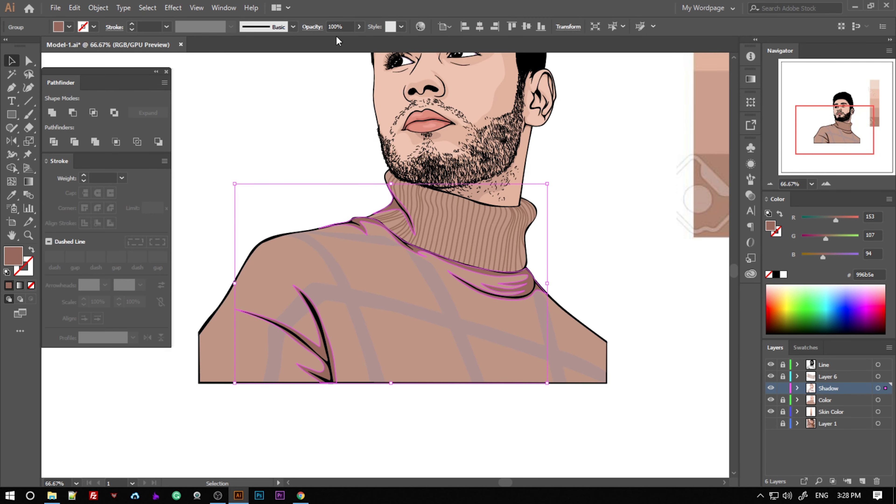
right_click(406, 271)
key(Escape)
click(600, 282)
drag(388, 328, 432, 296)
alt+scroll(464, 324, down, 1)
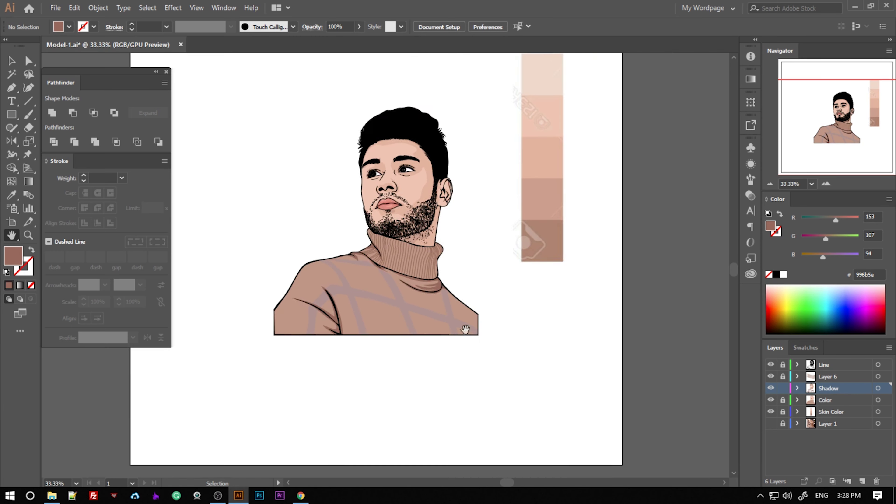
alt+scroll(430, 304, up, 2)
alt+scroll(413, 305, up, 4)
Begin a shadow strip tracing down the left shoulder outline.
key(p)
scroll(168, 446, up, 5)
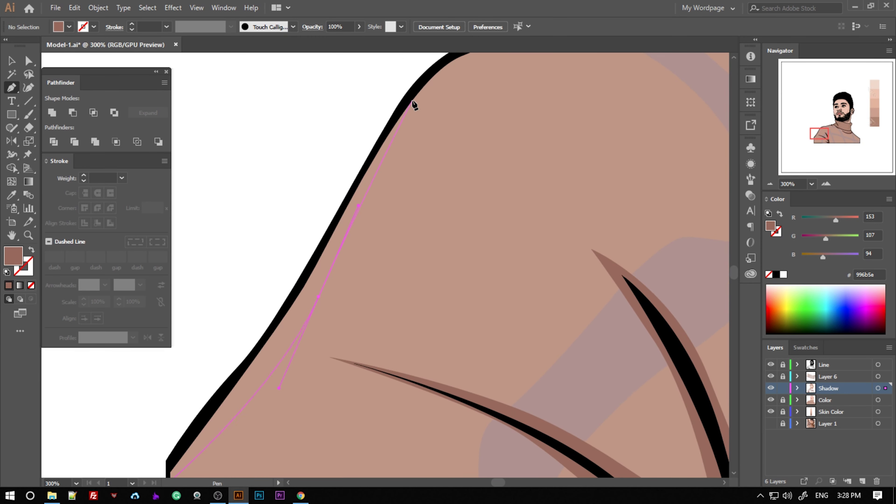
drag(317, 391, 357, 299)
click(595, 108)
click(396, 194)
scroll(396, 195, down, 2)
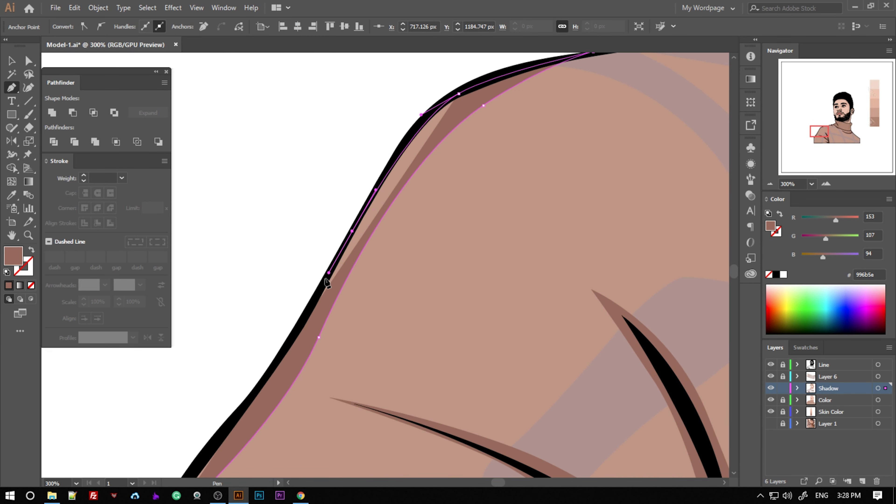
click(327, 276)
scroll(327, 275, down, 3)
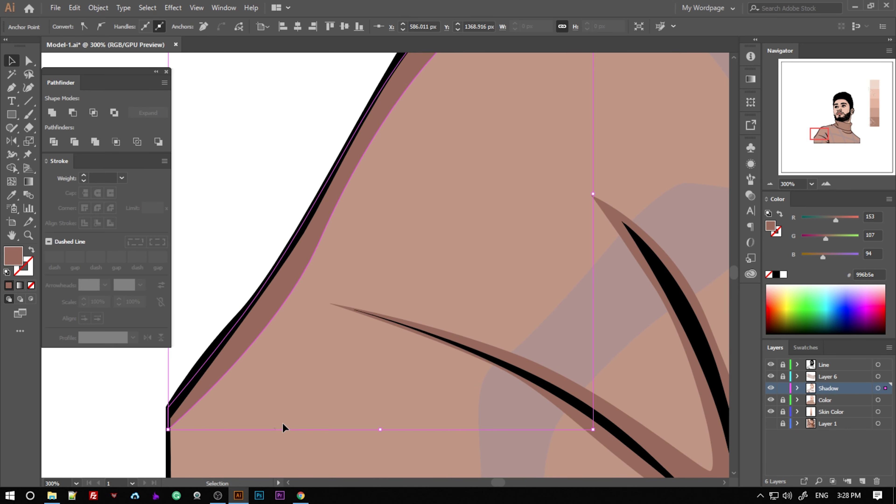
alt+scroll(282, 428, down, 4)
Choose a lighter pink fill and draw the first shoulder highlight shape.
double_click(13, 256)
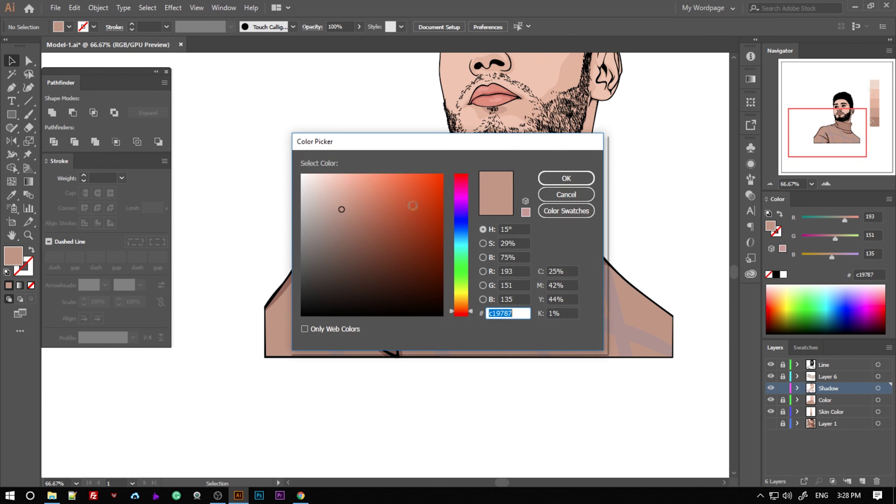
click(565, 178)
alt+scroll(490, 249, up, 4)
key(p)
click(582, 235)
click(500, 161)
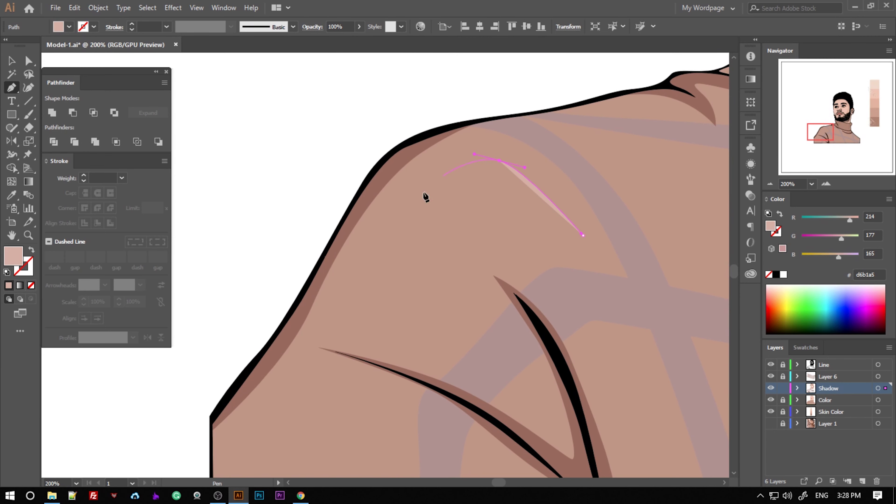
click(339, 315)
click(448, 344)
Draw a curved light highlight stripe across the shoulder.
click(582, 235)
click(386, 304)
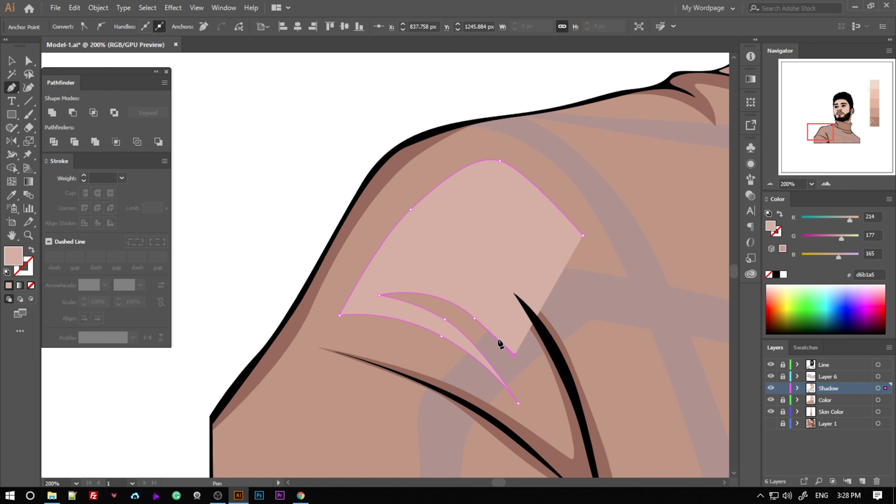
click(497, 344)
click(555, 307)
drag(534, 269, 468, 233)
click(583, 236)
click(534, 269)
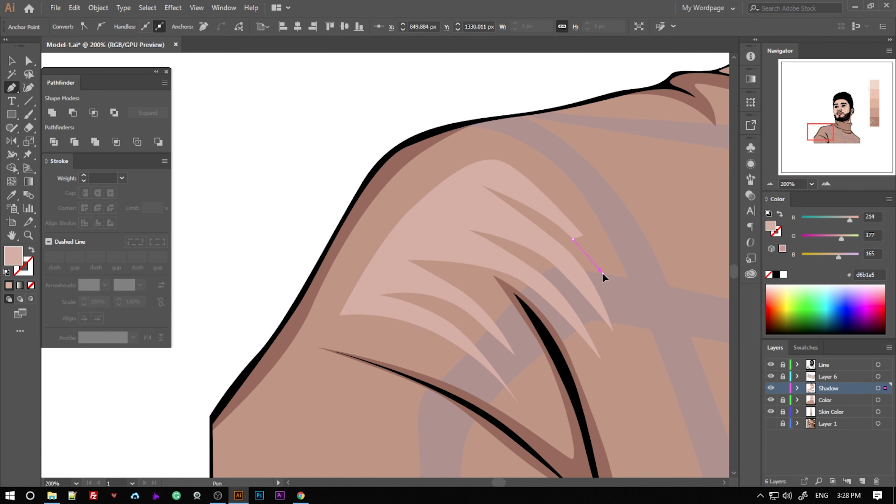
key(v)
Add a thin highlight sliver across the shoulder shadow.
alt+scroll(580, 264, down, 4)
alt+scroll(579, 264, up, 2)
alt+scroll(460, 292, up, 4)
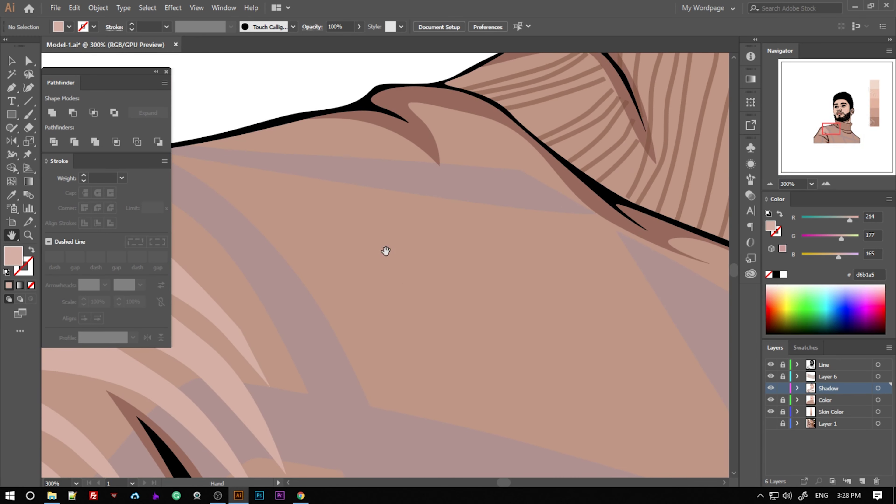
key(p)
click(304, 191)
click(602, 233)
click(303, 190)
alt+scroll(446, 314, down, 3)
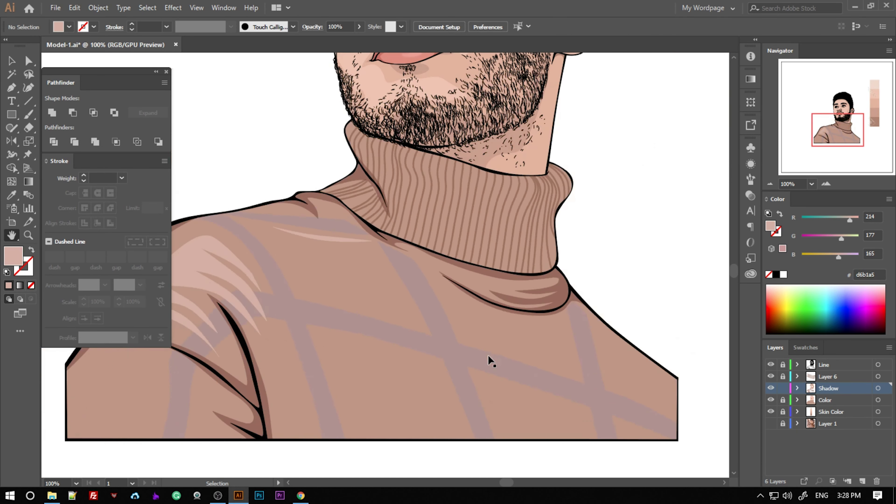
alt+scroll(490, 362, up, 2)
Start a right-shoulder highlight sliver extending below the collar.
click(487, 184)
click(618, 304)
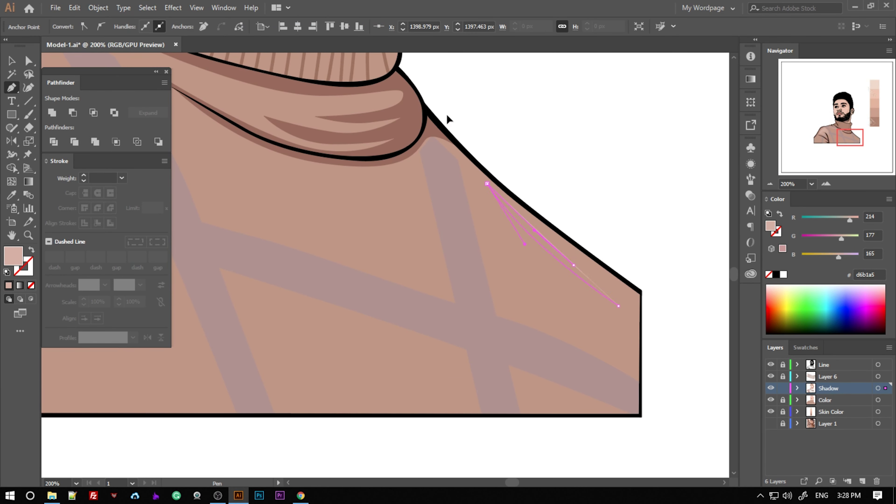
drag(252, 186, 400, 193)
click(391, 286)
click(373, 245)
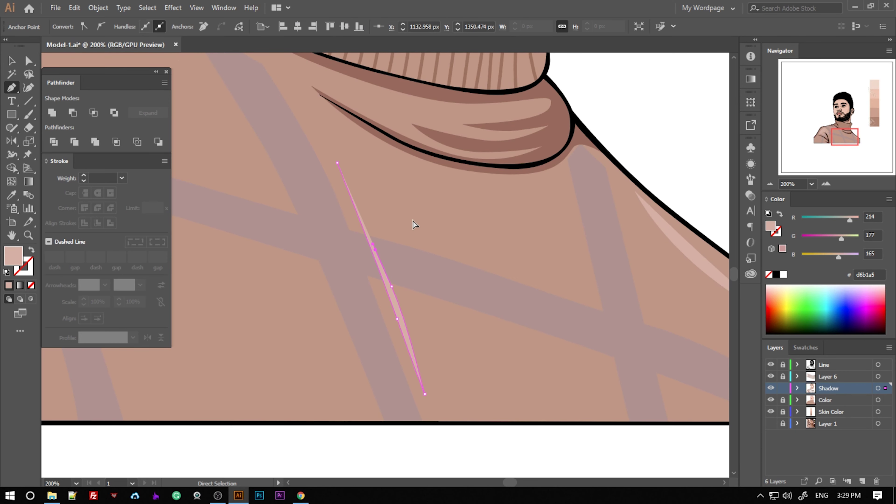
Add spikes toward the collar to finish the forked shoulder highlight.
click(429, 223)
click(481, 348)
click(564, 182)
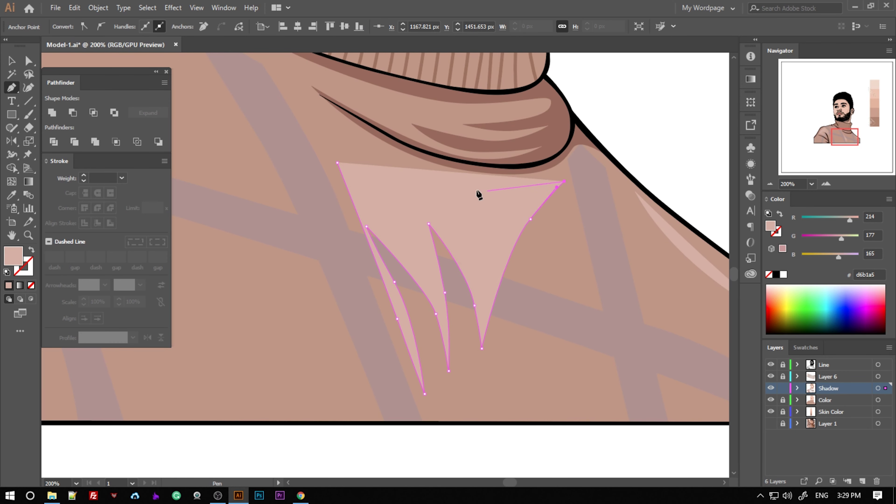
click(386, 153)
click(505, 209)
click(487, 293)
click(338, 163)
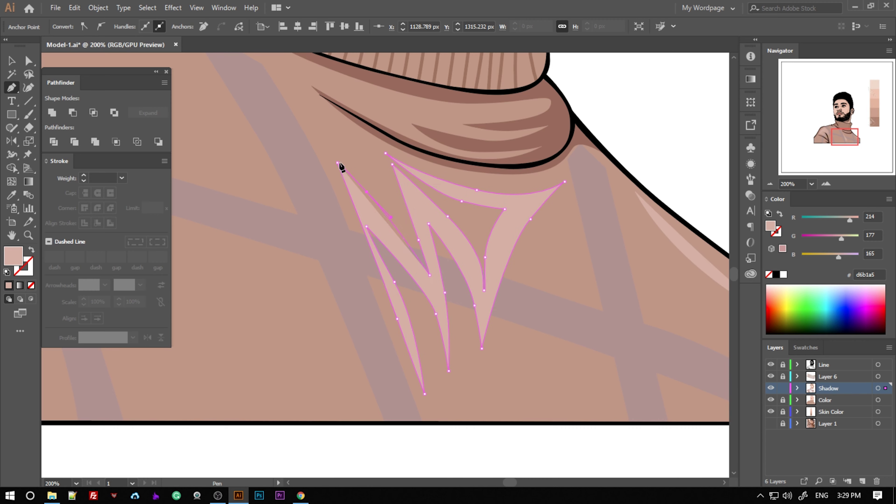
key(v)
Draw a curved highlight path on the left shoulder.
key(ctrl+shift+a)
key(ctrl+0)
key(p)
key(ctrl+equal)
key(ctrl+equal)
key(ctrl+equal)
key(ctrl+equal)
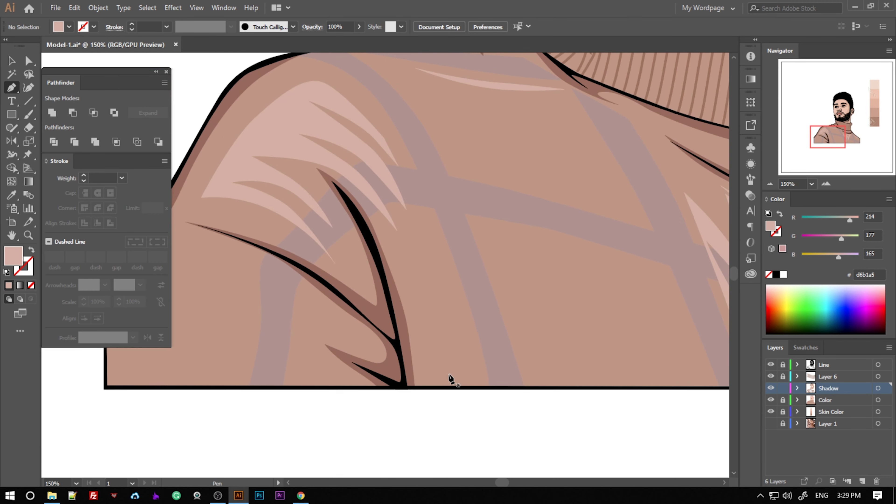
click(448, 374)
drag(407, 232, 421, 244)
click(448, 374)
key(ctrl+shift+a)
Draw a forked highlight shape across the middle of the chest.
key(o)
drag(498, 170, 342, 214)
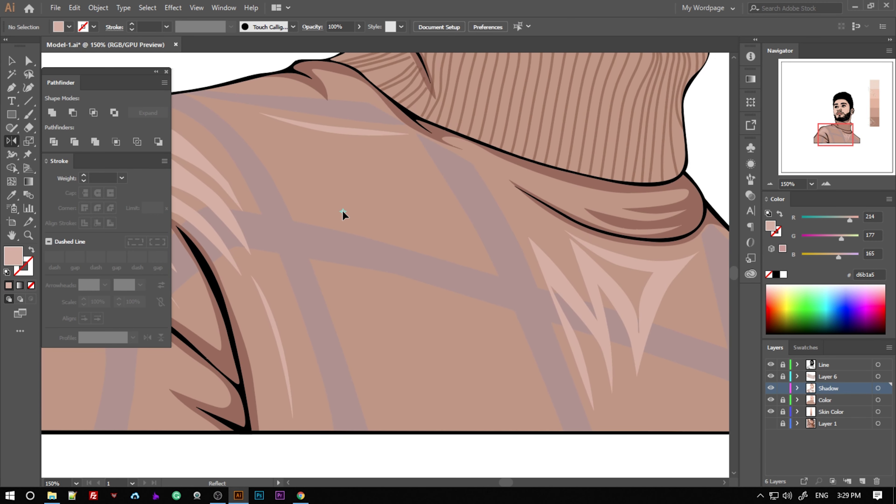
click(405, 421)
click(393, 271)
click(432, 401)
click(356, 188)
click(366, 257)
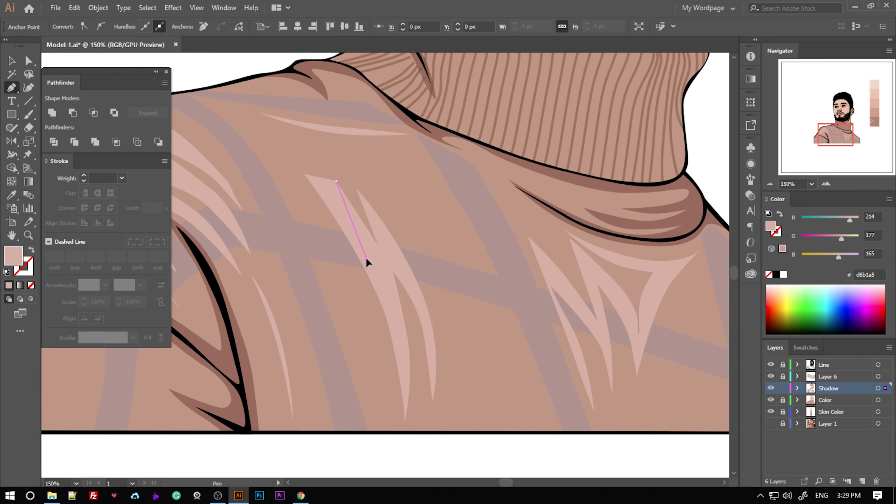
click(304, 174)
key(ctrl+shift+a)
Zoom out and save the portrait document.
key(v)
key(ctrl+minus)
key(ctrl+minus)
key(ctrl+minus)
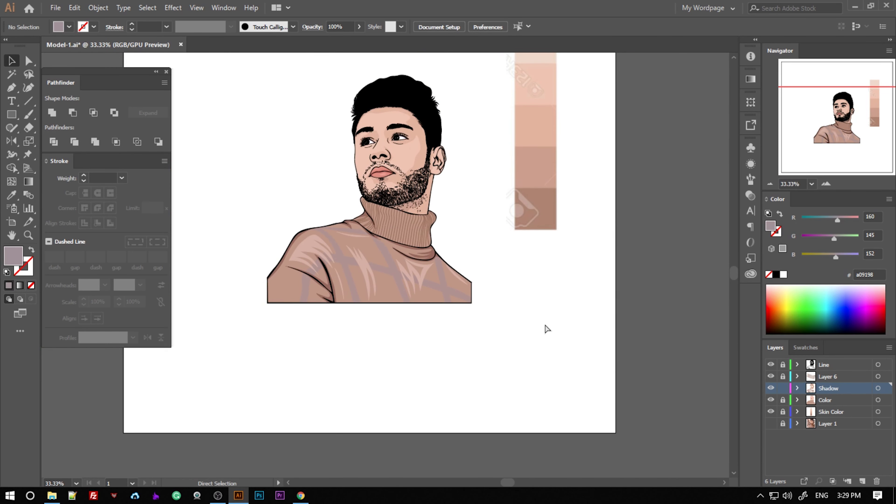
key(ctrl+s)
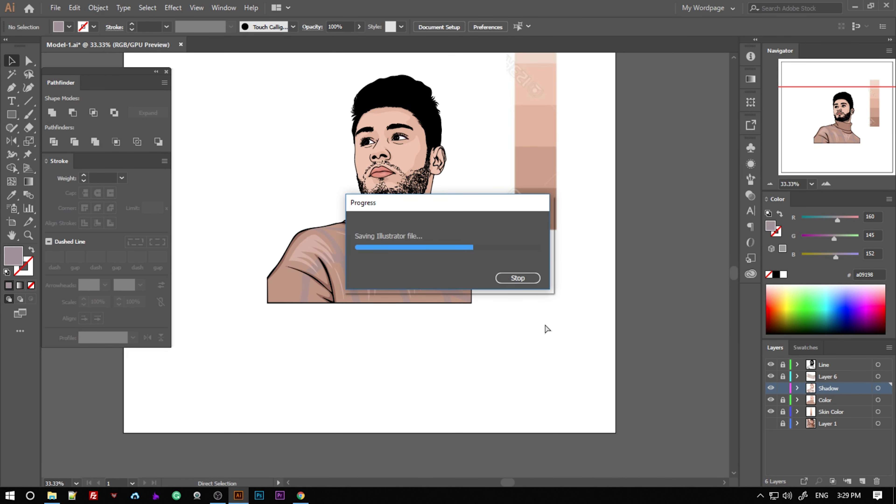
Draw a collar highlight streak and give it the light pink colour via Eyedropper.
key(ctrl+plus)
key(ctrl+plus)
key(ctrl+plus)
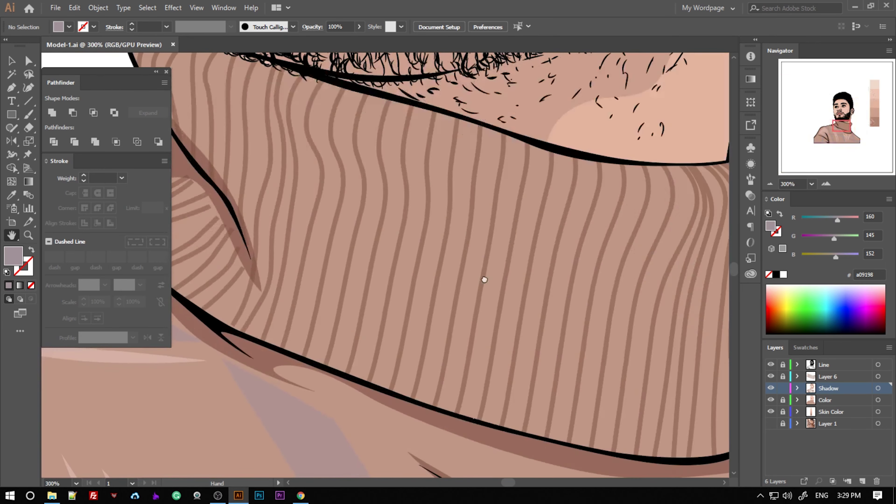
key(p)
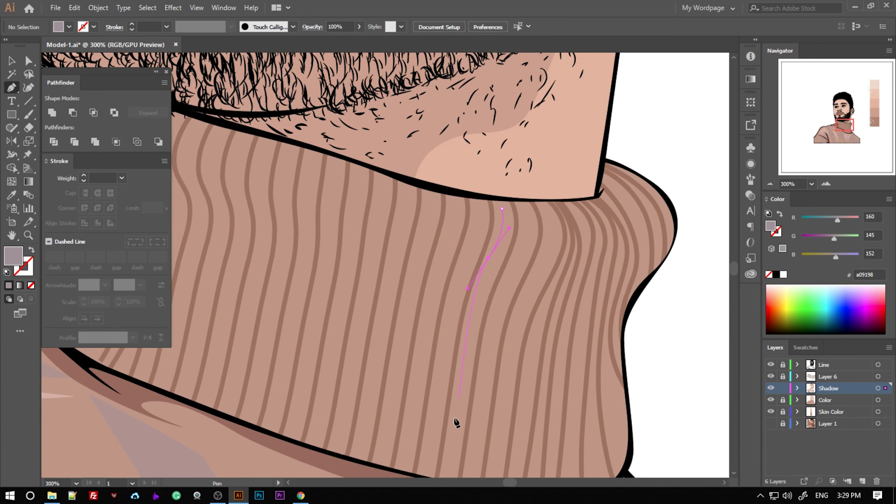
click(501, 210)
scroll(458, 364, down, 5)
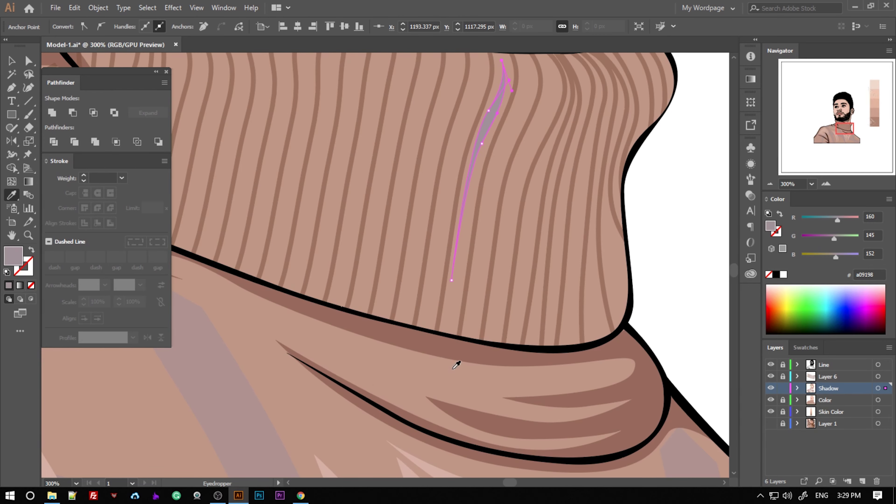
key(i)
click(348, 445)
key(ctrl+shift+a)
Draw a highlight streak down a rib on the left of the collar.
drag(318, 88, 546, 242)
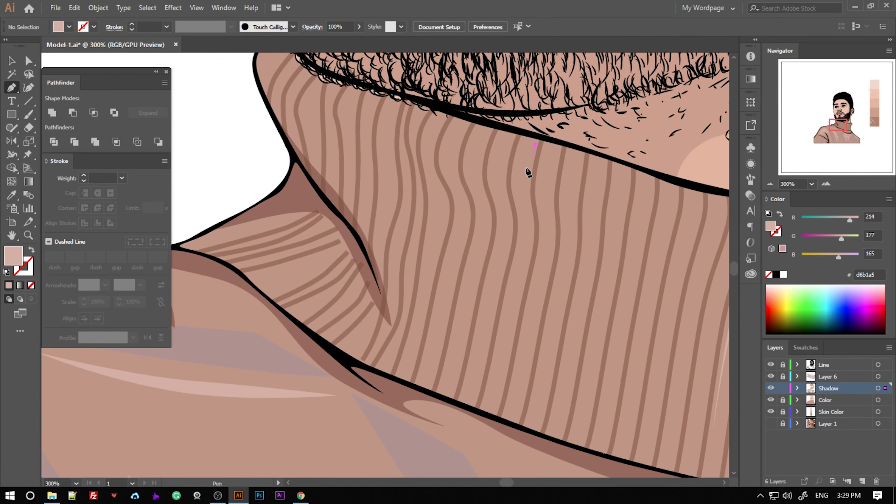
click(487, 389)
click(535, 145)
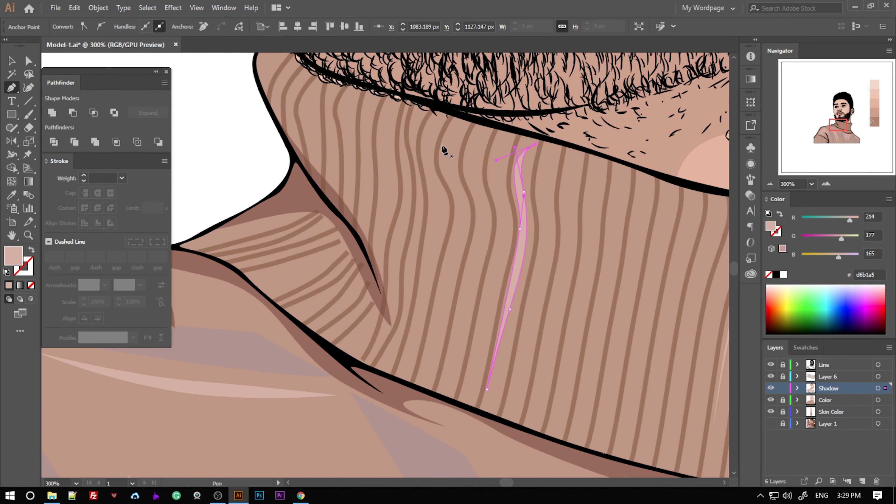
key(ctrl+shift+a)
scroll(485, 282, down, 5)
scroll(516, 289, up, 5)
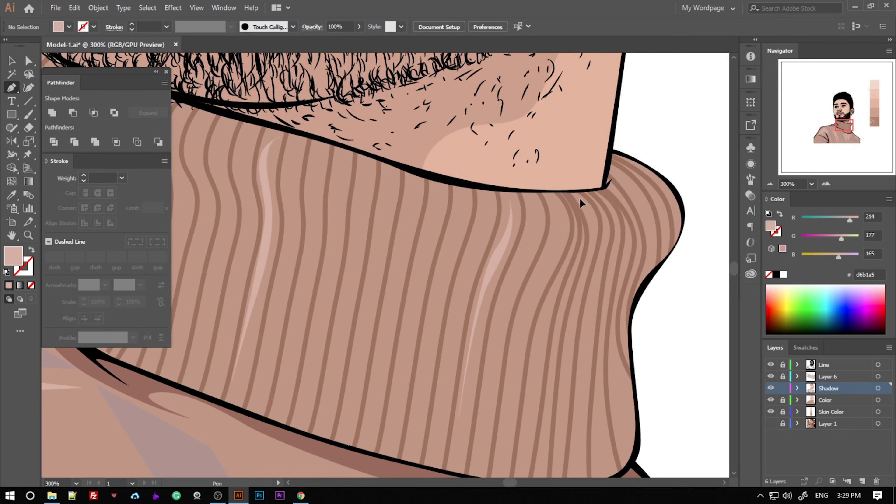
scroll(580, 203, down, 3)
Draw a highlight streak down the collar's right side.
click(580, 144)
click(588, 222)
click(562, 369)
click(557, 419)
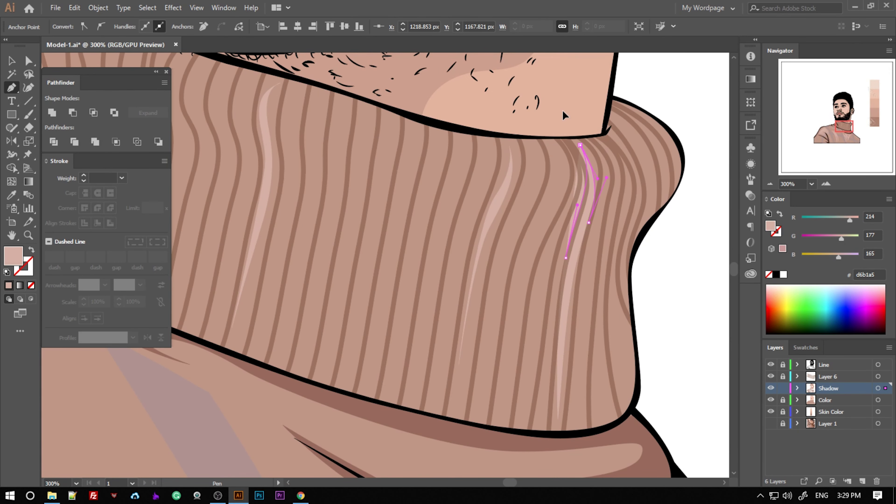
key(ctrl+shift+a)
drag(444, 134, 518, 152)
Draw a highlight streak down the centre rib of the collar.
key(p)
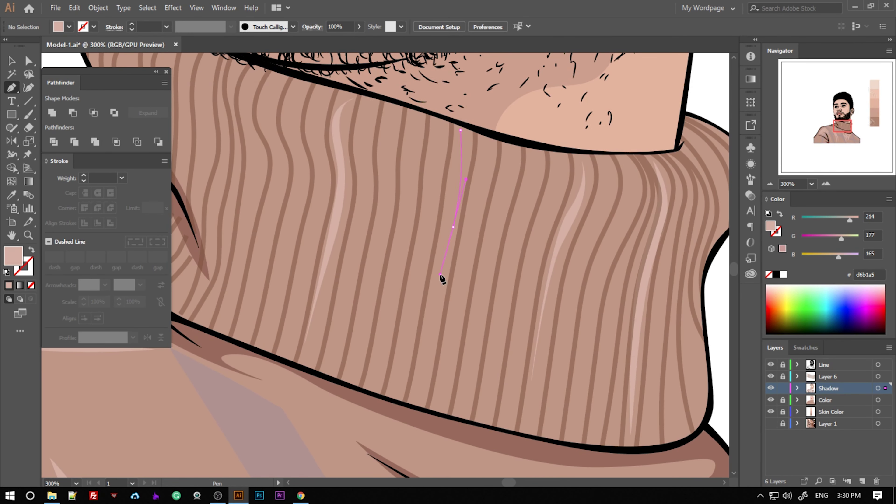
click(428, 352)
click(419, 400)
click(422, 309)
click(435, 252)
click(448, 195)
click(460, 130)
key(ctrl+shift+a)
scroll(691, 115, down, 3)
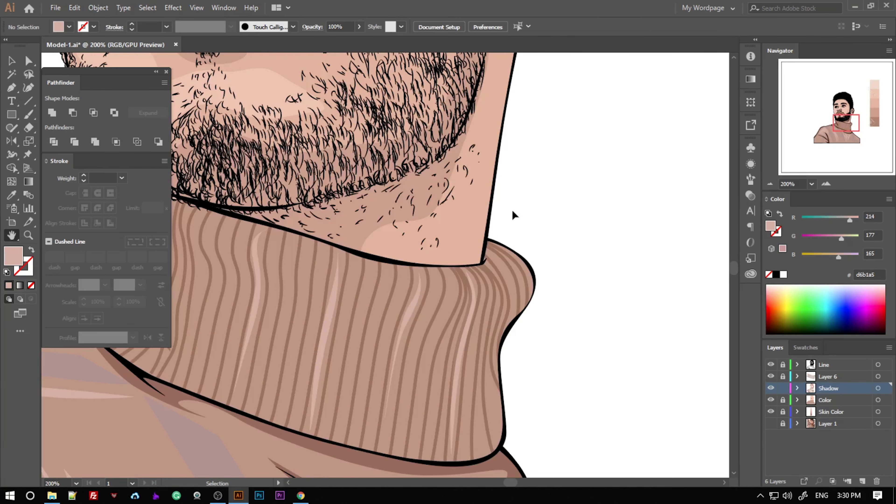
scroll(511, 214, down, 2)
scroll(526, 278, down, 1)
Save, unlock Layer 6, and merge the Shadow layer into it.
key(ctrl+s)
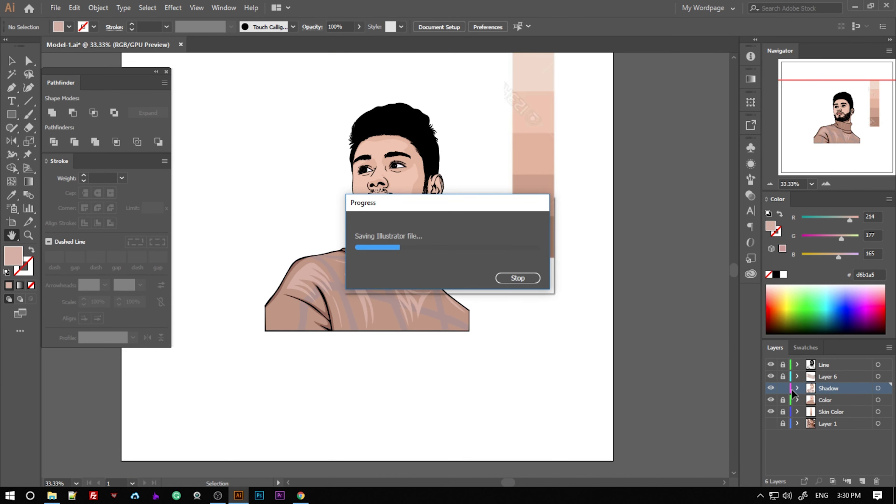
click(782, 376)
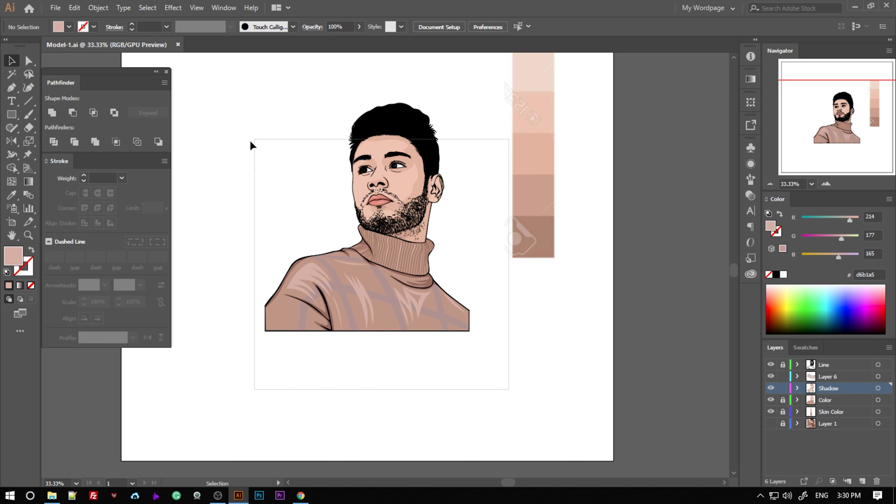
drag(508, 388, 250, 143)
click(581, 361)
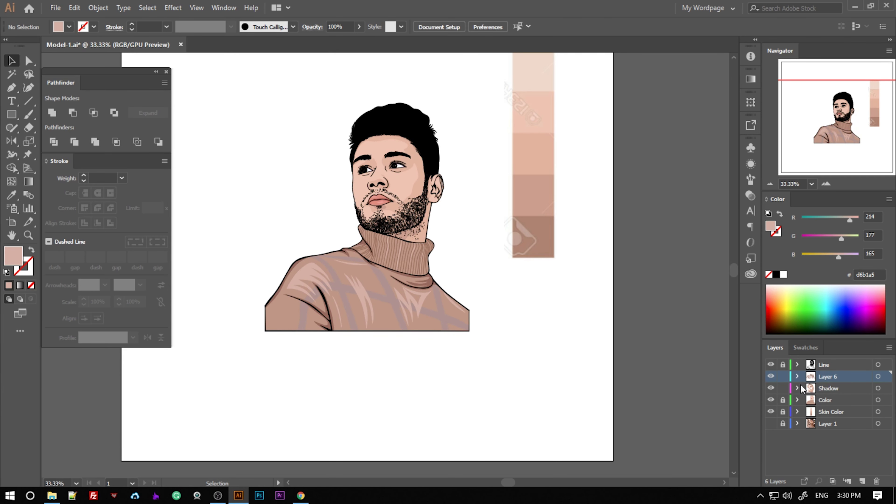
drag(521, 399, 184, 99)
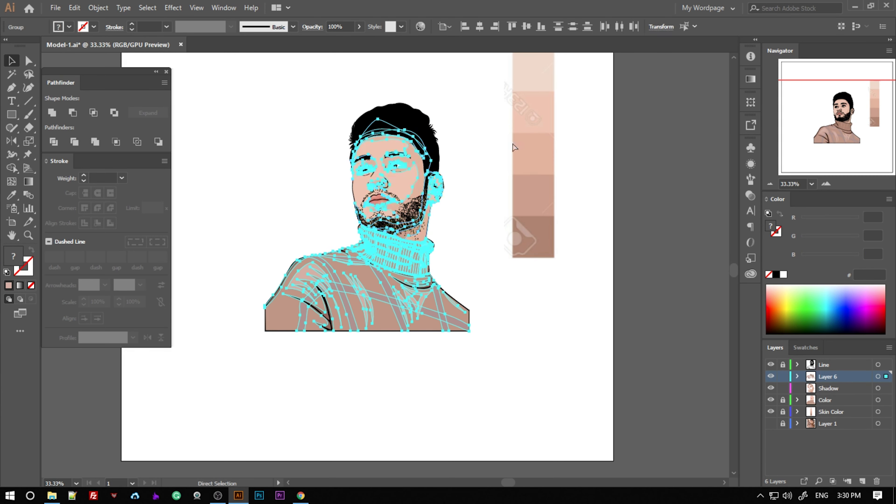
click(198, 352)
drag(827, 388, 823, 388)
Rename Layer 6 to 'Shadow' and lock it.
double_click(846, 376)
text(Shadow)
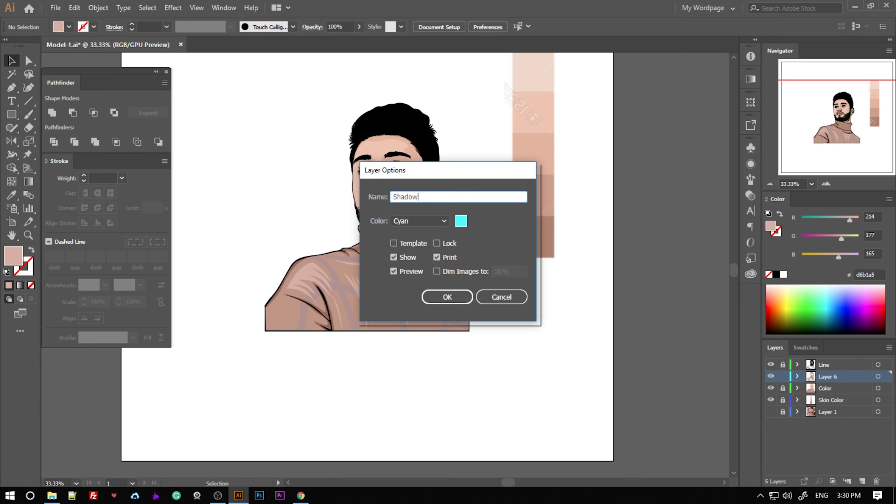
key(Return)
click(782, 376)
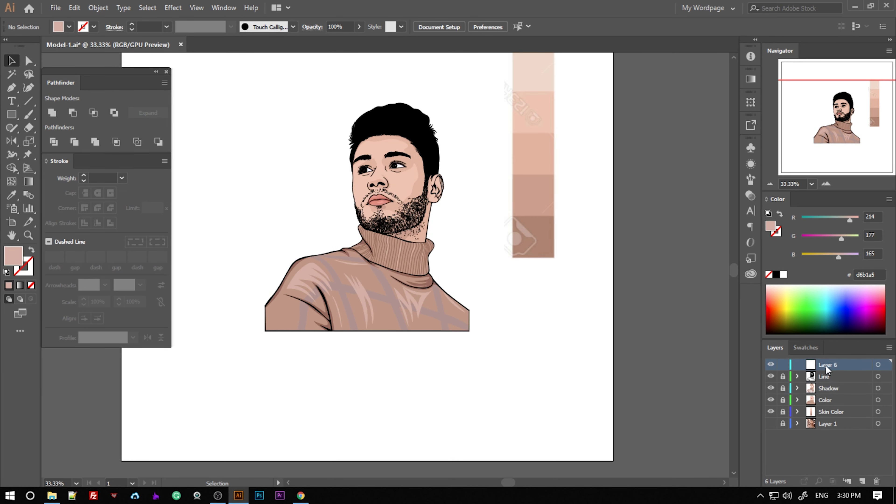
Hide the Shadow, Color and Skin Color layers, show the reference photo, and use Outline view.
click(770, 387)
click(771, 399)
click(771, 423)
key(ctrl+y)
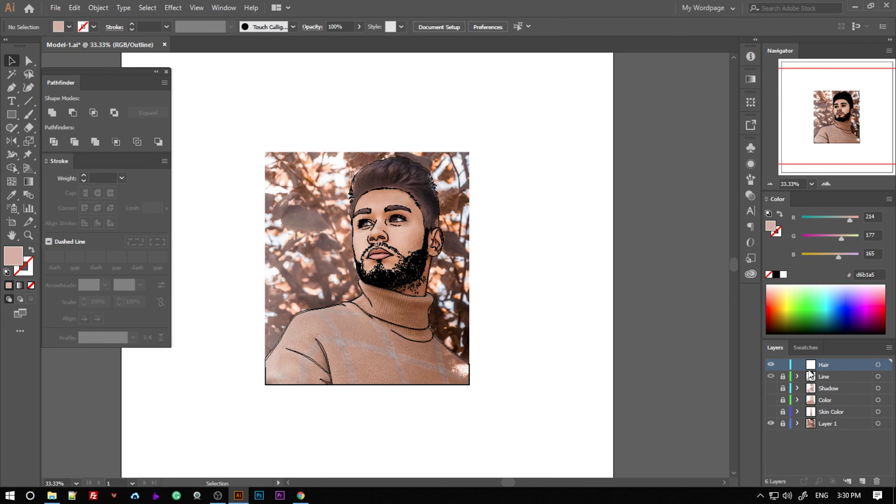
Draw a small swatch rectangle above the hair filled with the darkest hair brown.
key(m)
key(slash)
scroll(374, 197, up, 4)
scroll(339, 141, up, 3)
scroll(337, 130, up, 2)
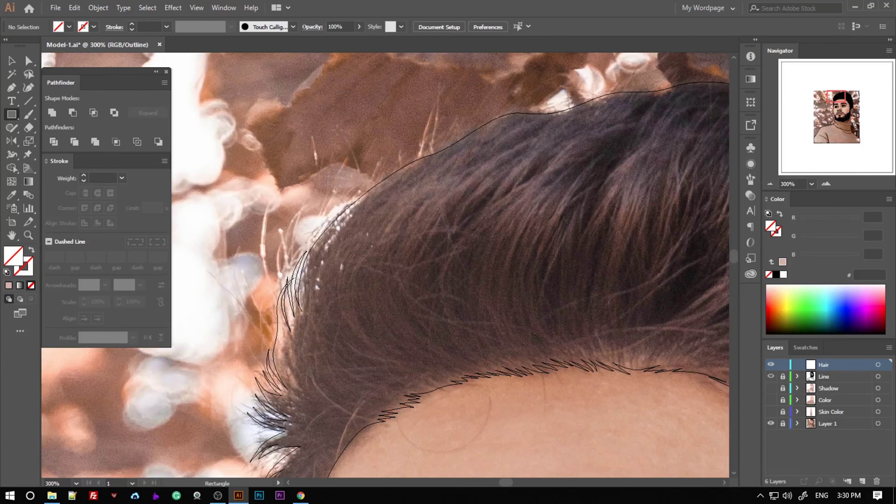
key(v)
mouse_move(330, 127)
mouse_down()
mouse_move(317, 145)
mouse_move(331, 138)
mouse_up()
click(473, 246)
key(ctrl+shift+a)
Duplicate the swatch twice and sample mid and lighter browns (825c50) into them.
key(h)
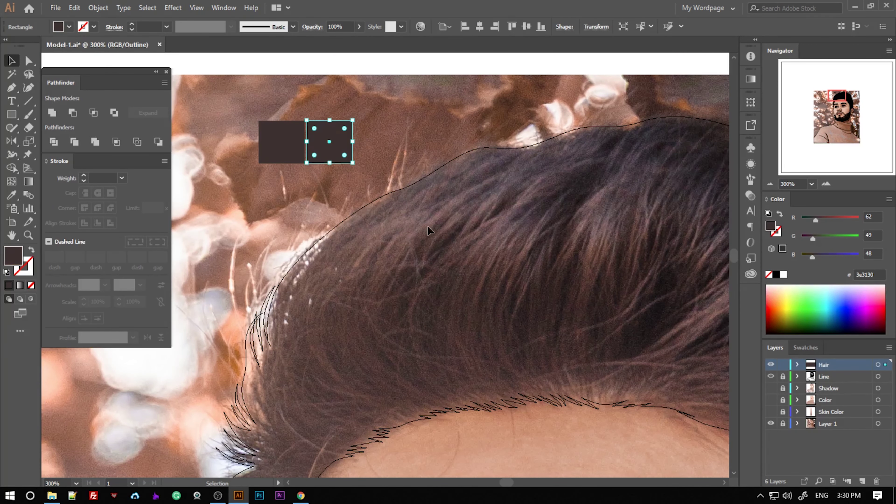
key(ctrl+d)
key(i)
click(470, 280)
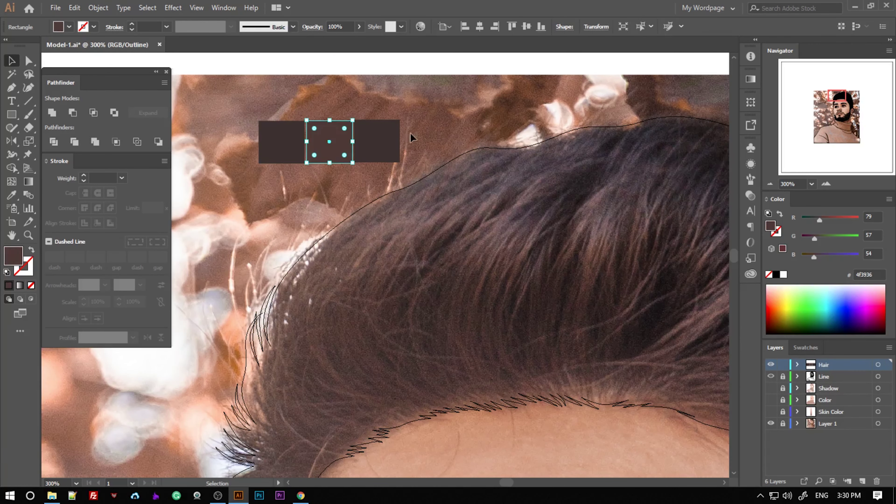
ctrl+click(386, 141)
click(480, 186)
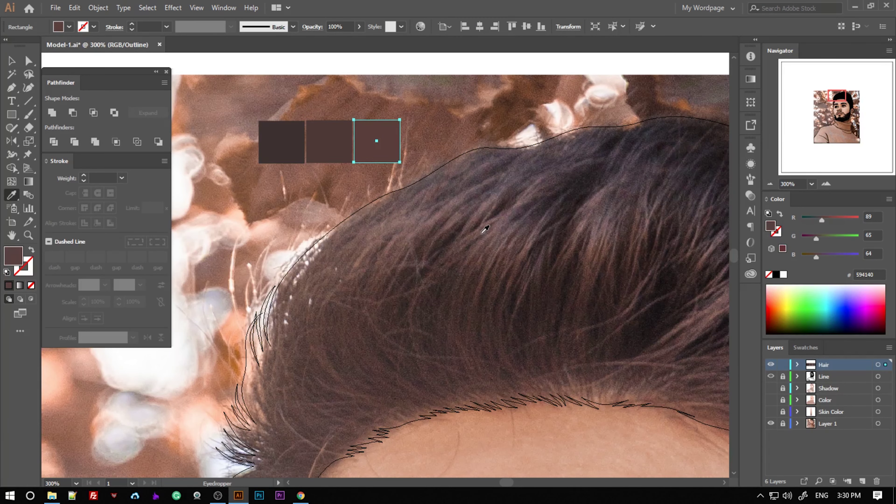
click(491, 235)
click(592, 244)
key(ctrl+shift+a)
Zoom out and pan to bring the top of the head into view.
key(ctrl+minus)
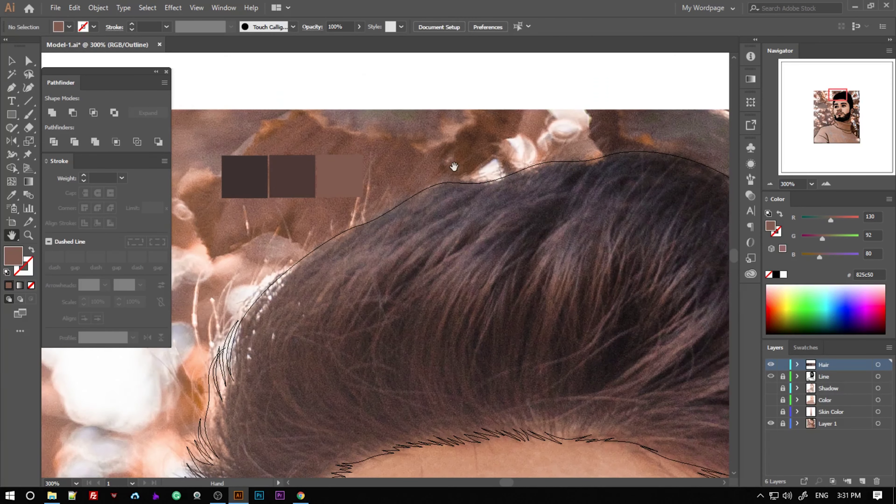
key(ctrl+minus)
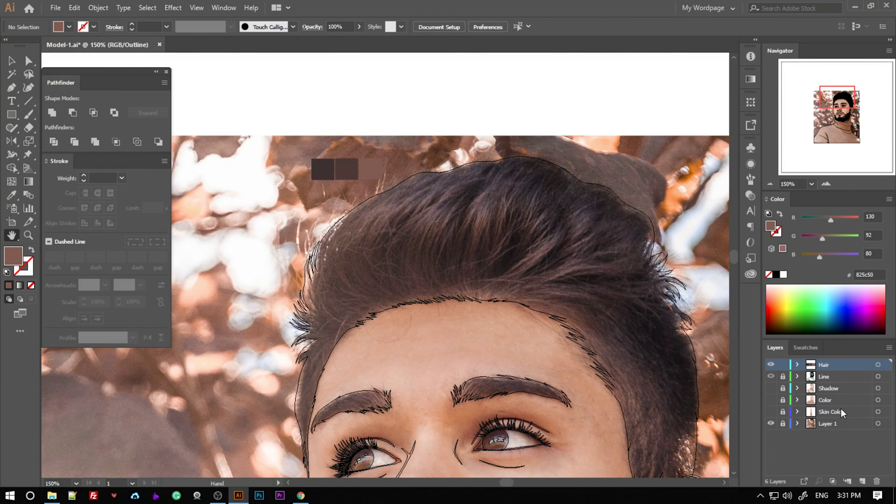
drag(417, 269, 446, 293)
Sample the dark hair colour #3e3130 for Pen-tool strands, undoing a mistaken first path.
click(373, 201)
key(p)
alt+scroll(440, 245, up, 2)
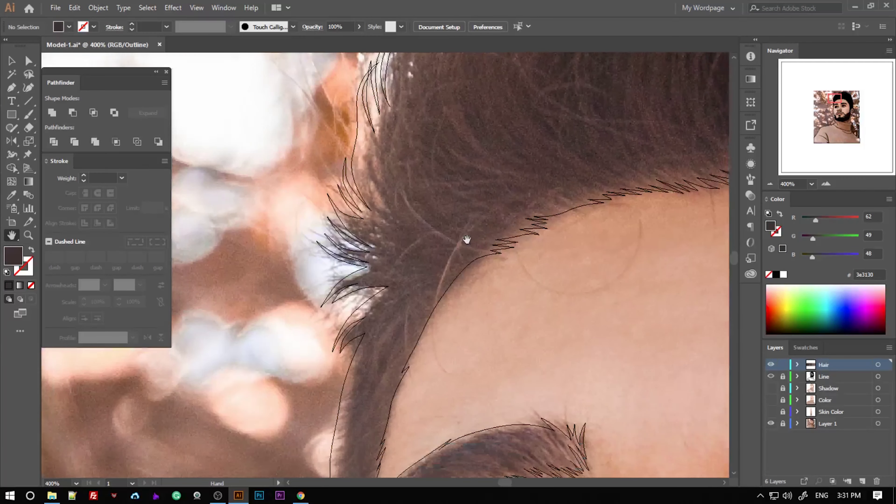
alt+scroll(466, 240, up, 2)
click(491, 192)
click(395, 262)
key(ctrl+z)
key(ctrl+z)
Begin a dark sideburn shape curving down from the temple toward the eye.
click(485, 182)
drag(408, 232, 389, 261)
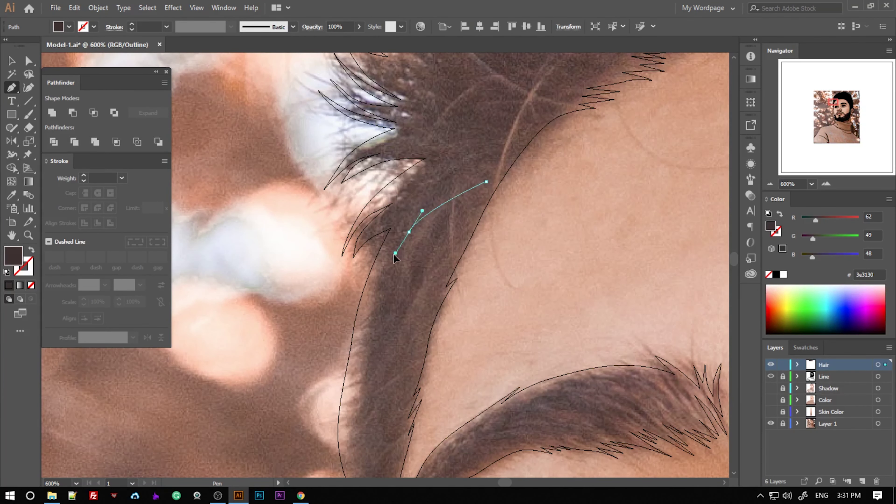
click(374, 282)
scroll(377, 311, down, 3)
click(360, 303)
scroll(356, 311, down, 2)
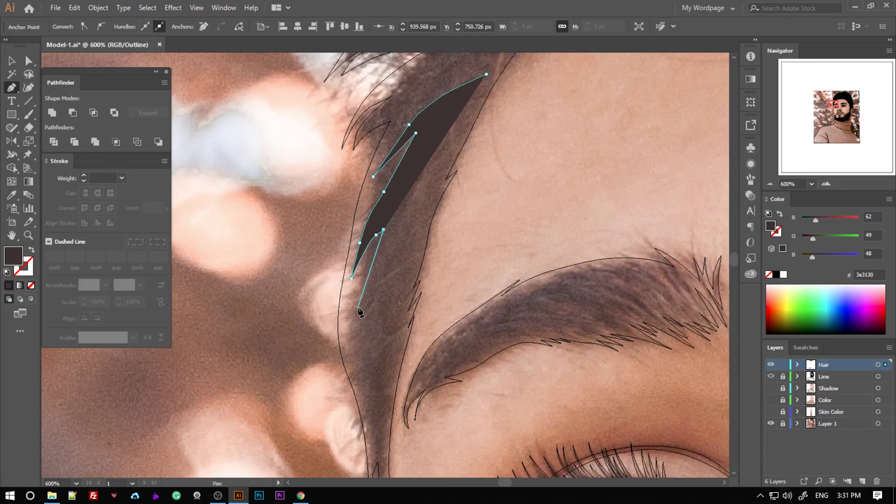
click(344, 320)
Extend the jagged sideburn edge further down and swap its fill and stroke colours.
scroll(352, 328, down, 1)
click(369, 371)
scroll(370, 380, down, 1)
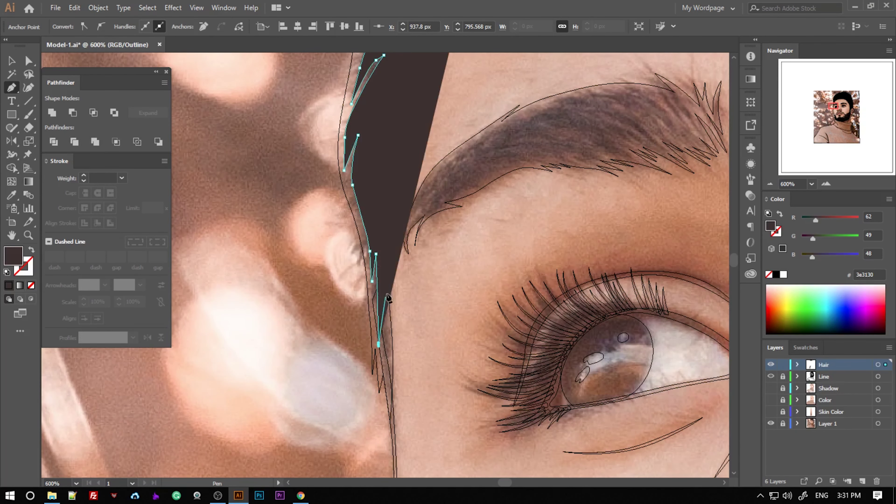
click(379, 431)
scroll(378, 431, down, 1)
click(382, 285)
scroll(385, 286, up, 1)
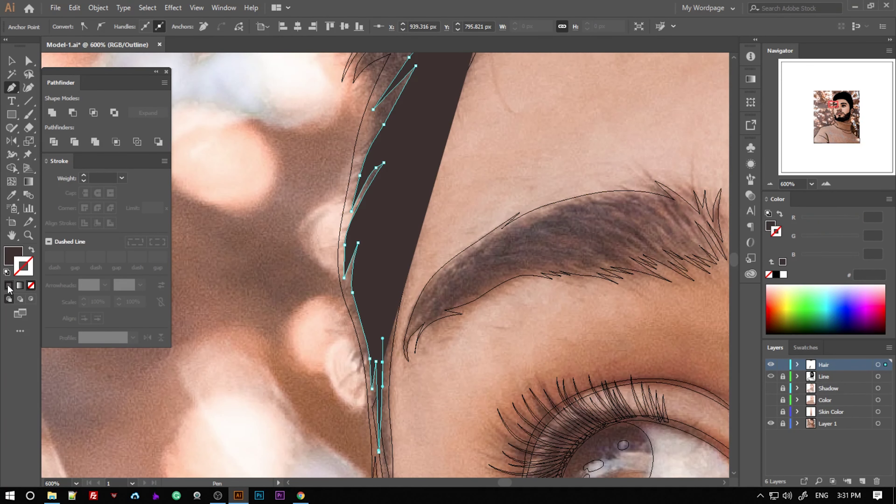
click(32, 249)
Continue the zigzag hair edge up along the sideburn.
scroll(434, 205, up, 2)
click(441, 94)
scroll(415, 228, up, 1)
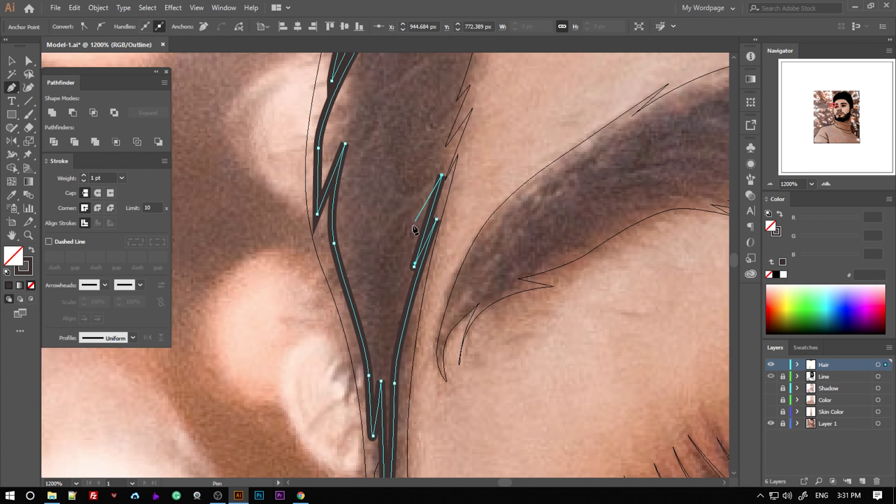
scroll(406, 236, down, 2)
scroll(463, 128, up, 1)
click(442, 146)
scroll(433, 278, up, 1)
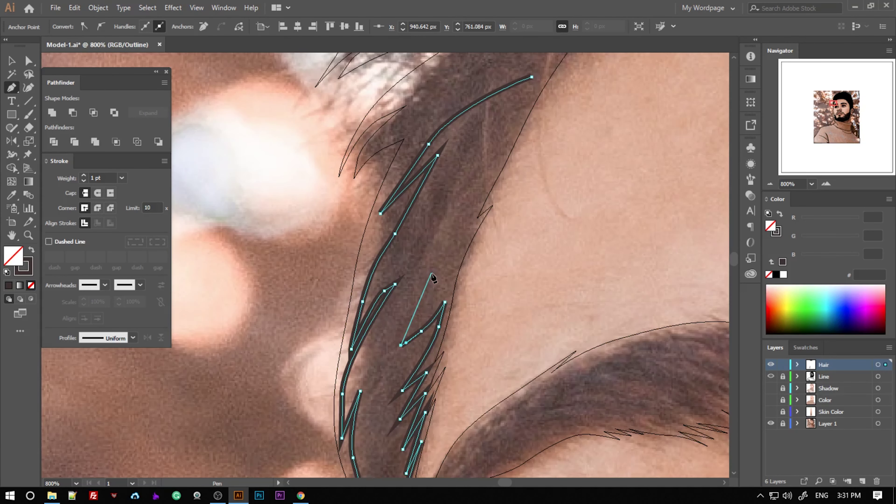
click(434, 296)
click(447, 277)
Finish the zigzag strands upward to the hairline.
click(477, 223)
click(473, 199)
scroll(472, 206, up, 1)
click(509, 169)
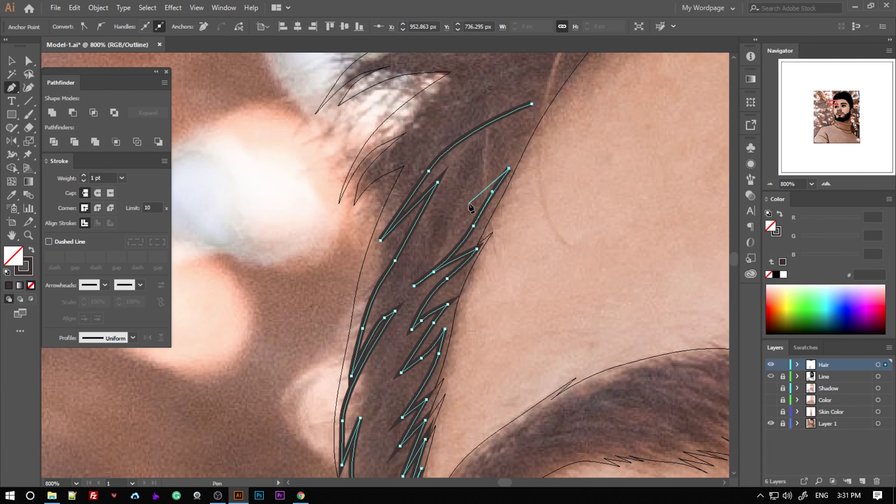
click(466, 206)
click(503, 153)
click(470, 176)
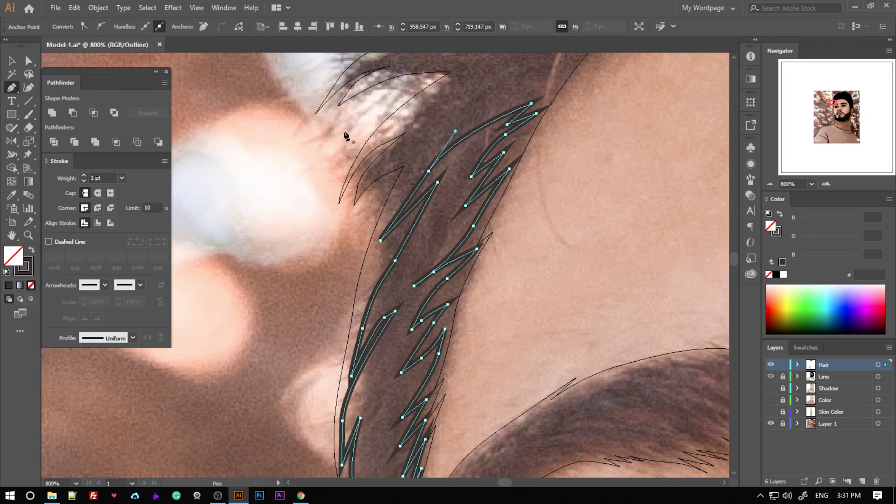
scroll(423, 247, down, 1)
scroll(488, 316, up, 2)
scroll(519, 276, up, 1)
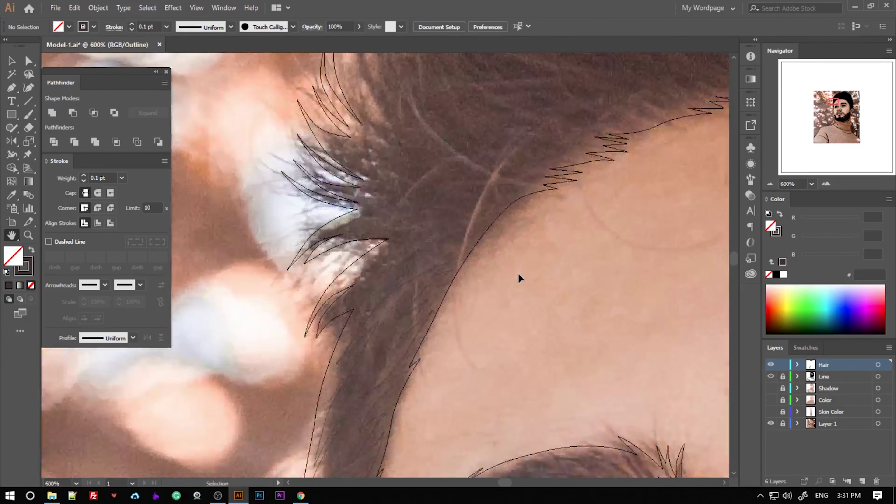
scroll(586, 240, up, 1)
Draw a closed, smoothly curving hair strand above the temple.
click(583, 234)
drag(443, 290, 407, 326)
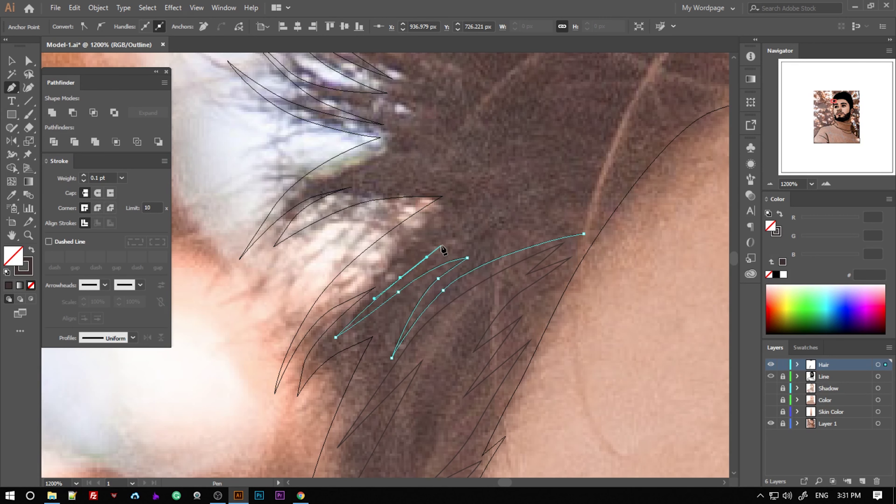
click(420, 209)
drag(487, 188, 555, 168)
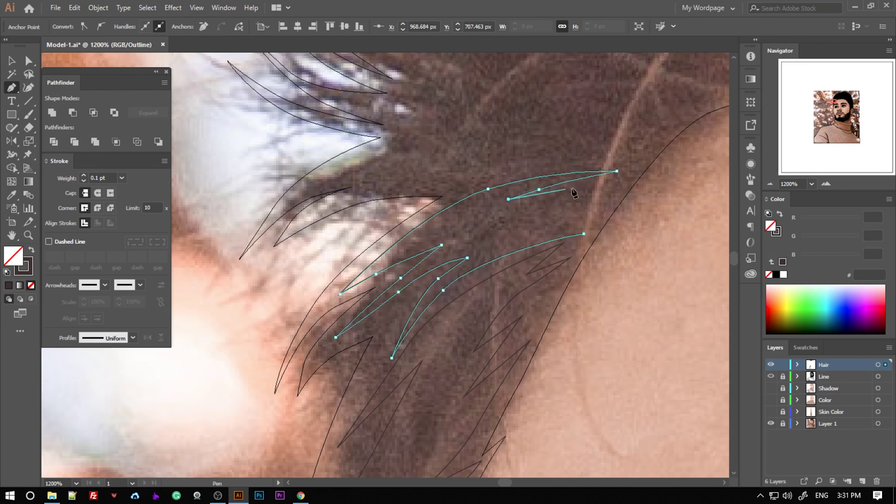
click(589, 184)
click(616, 184)
click(503, 219)
click(597, 208)
click(537, 233)
click(584, 233)
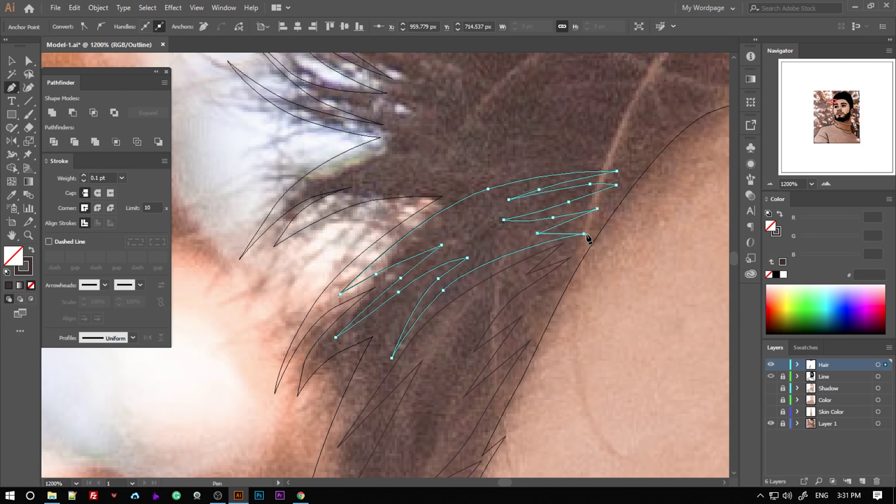
Draw a long strand sweeping leftward from the right side of the hair.
ctrl+click(624, 260)
scroll(581, 275, up, 1)
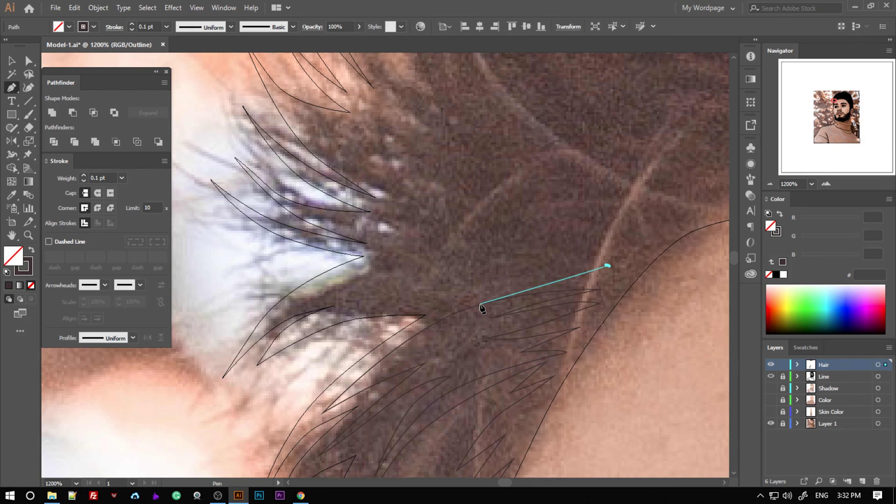
click(479, 296)
click(417, 300)
click(329, 315)
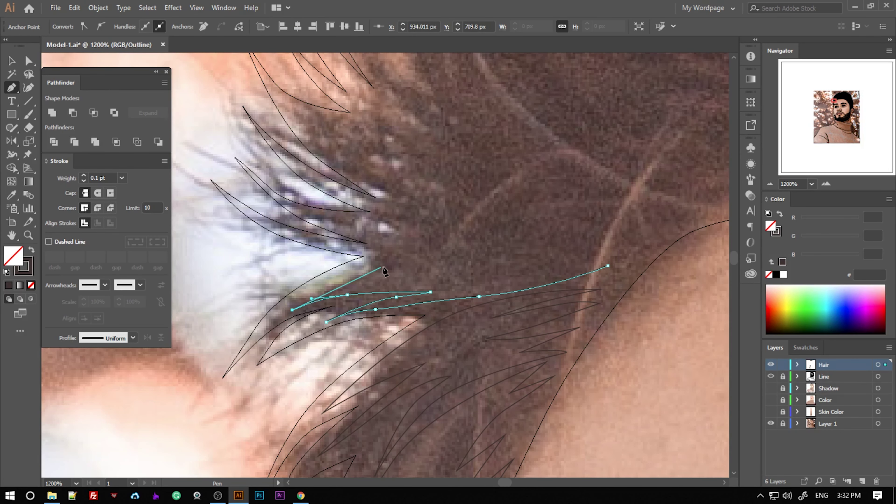
scroll(480, 234, up, 1)
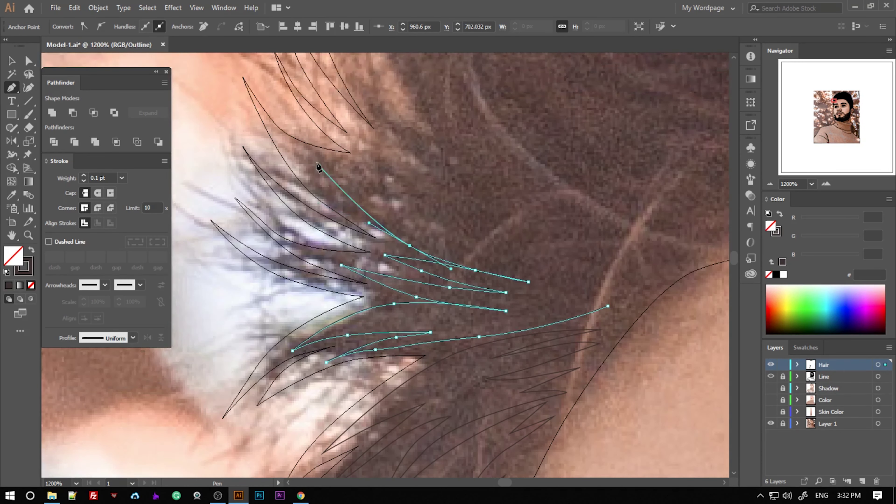
Draw and close a curved fringe strand, then deselect the strands.
click(526, 217)
click(329, 119)
click(402, 155)
click(474, 173)
scroll(426, 131, up, 1)
drag(365, 200, 347, 170)
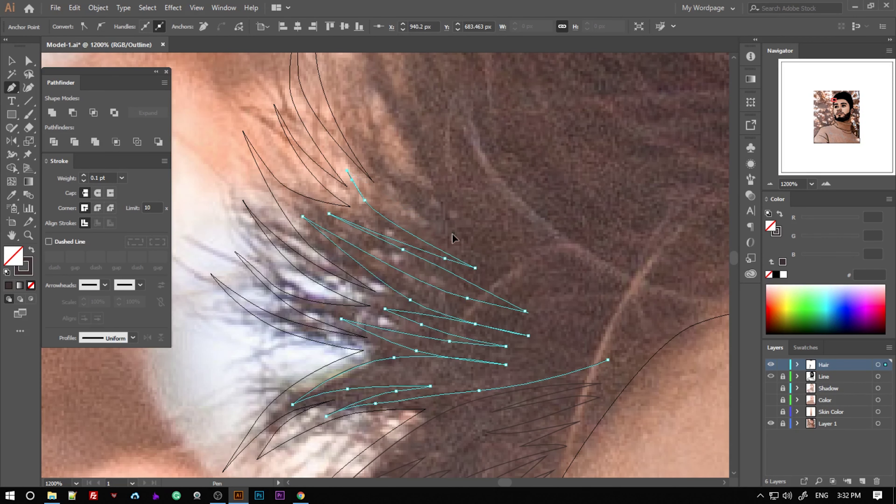
drag(615, 305, 691, 307)
click(668, 333)
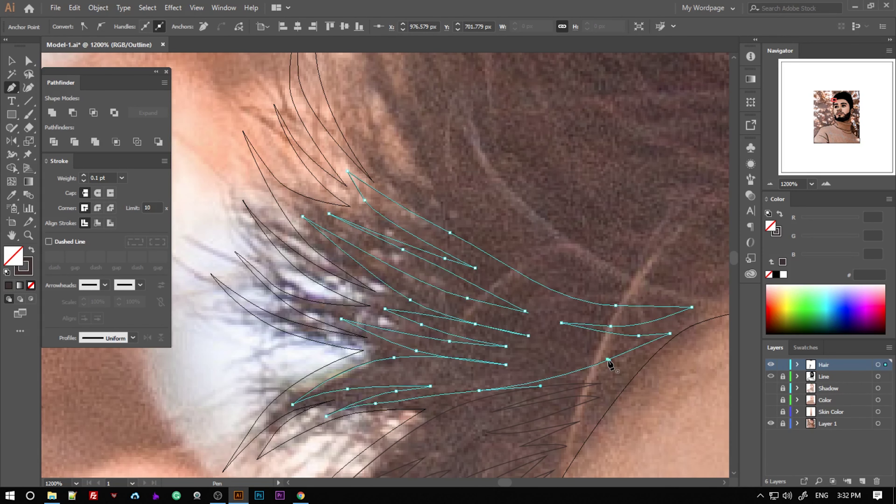
key(v)
click(661, 385)
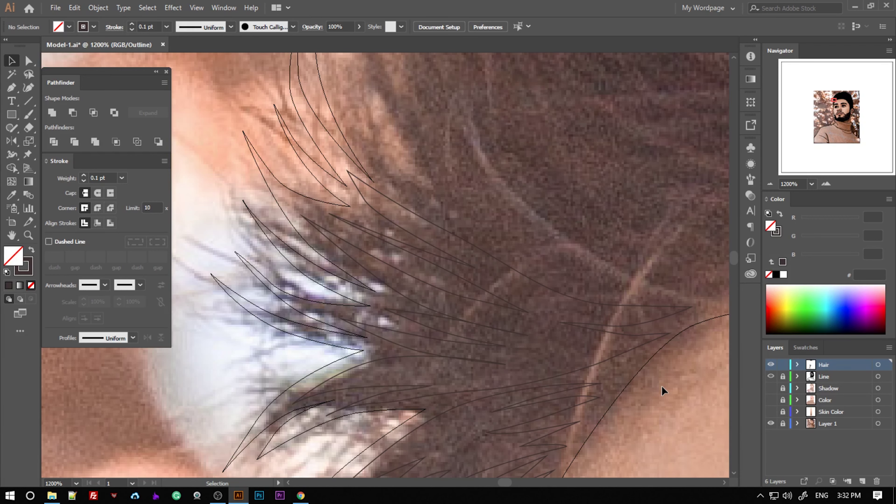
Start a new curved strand rising from the hairline with the Pen tool.
scroll(593, 365, down, 2)
drag(504, 260, 485, 347)
key(p)
click(508, 369)
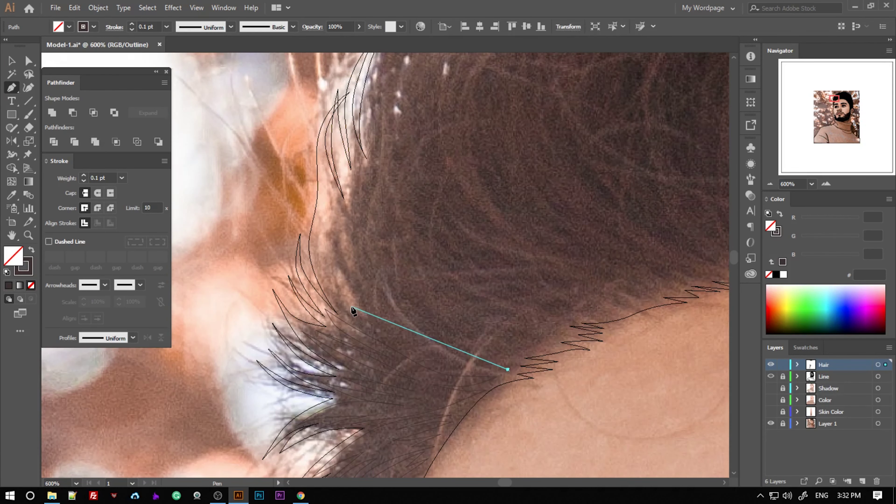
drag(350, 306, 305, 243)
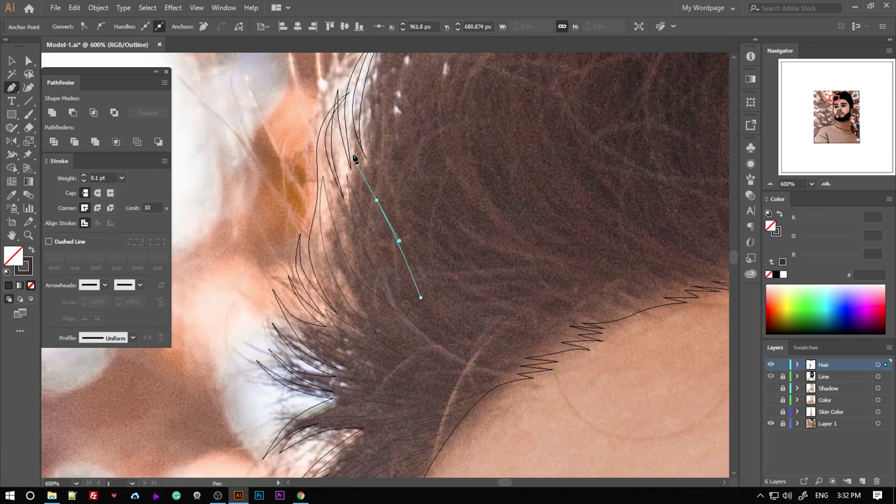
scroll(360, 197, up, 3)
click(367, 251)
click(412, 285)
scroll(412, 287, up, 3)
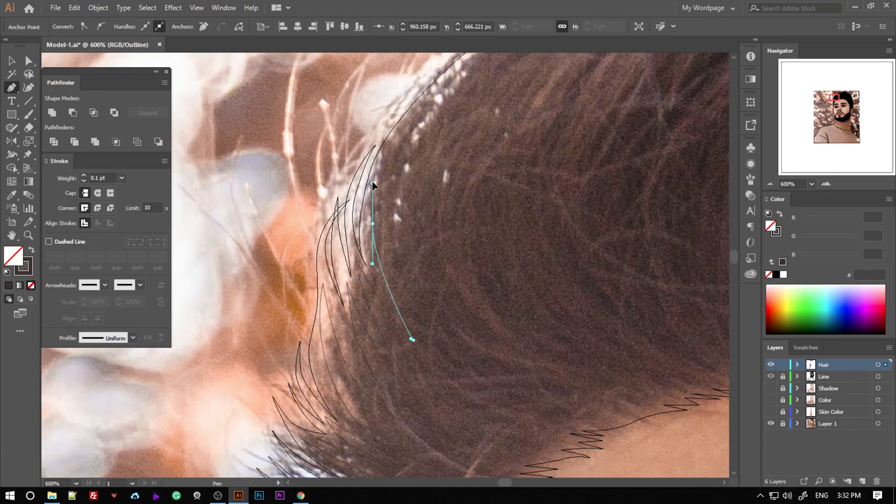
Extend that strand up over the crown toward the upper right.
click(434, 170)
click(490, 95)
click(452, 143)
scroll(582, 458, down, 2)
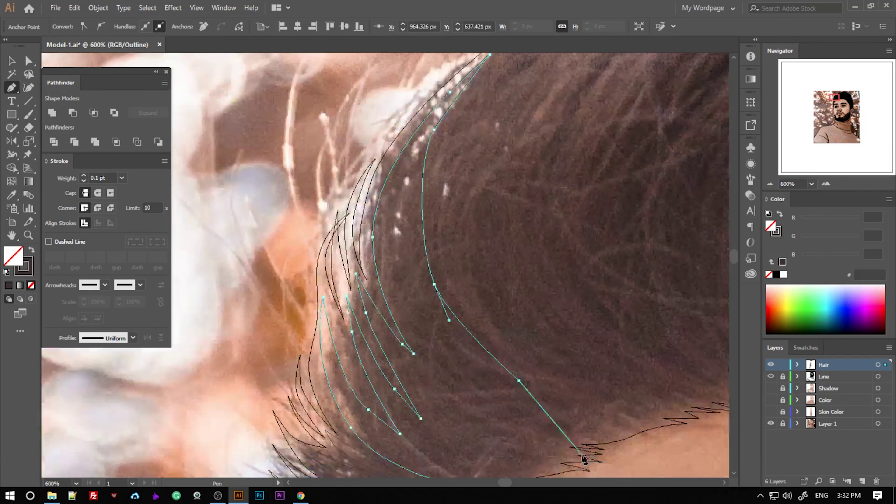
click(451, 344)
scroll(475, 214, up, 3)
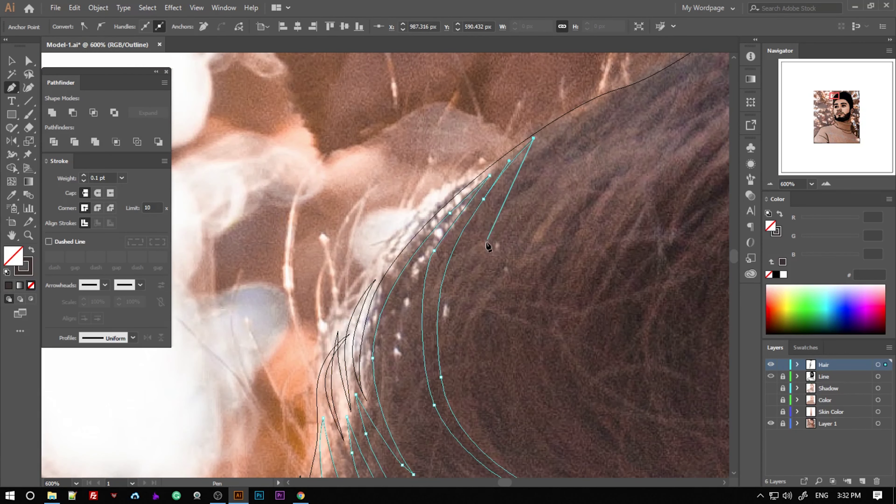
drag(554, 141, 609, 96)
scroll(592, 216, up, 3)
scroll(568, 234, right, 3)
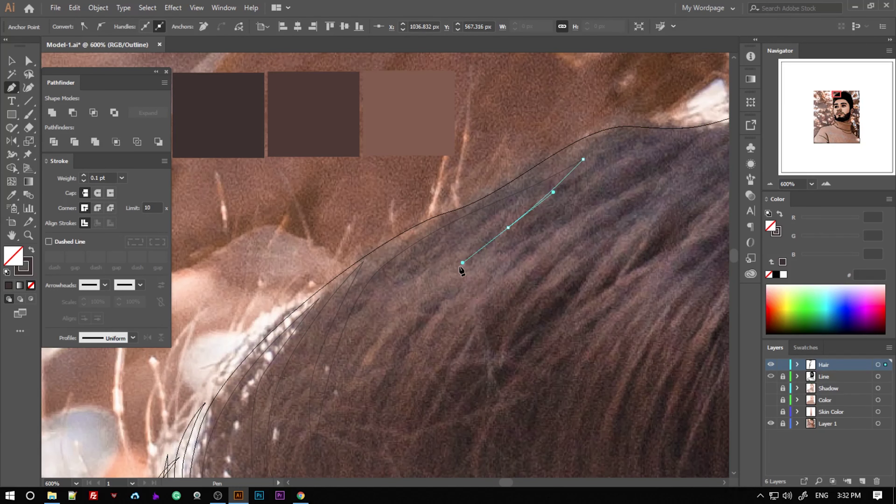
click(670, 157)
scroll(352, 344, up, 1)
scroll(351, 344, right, 5)
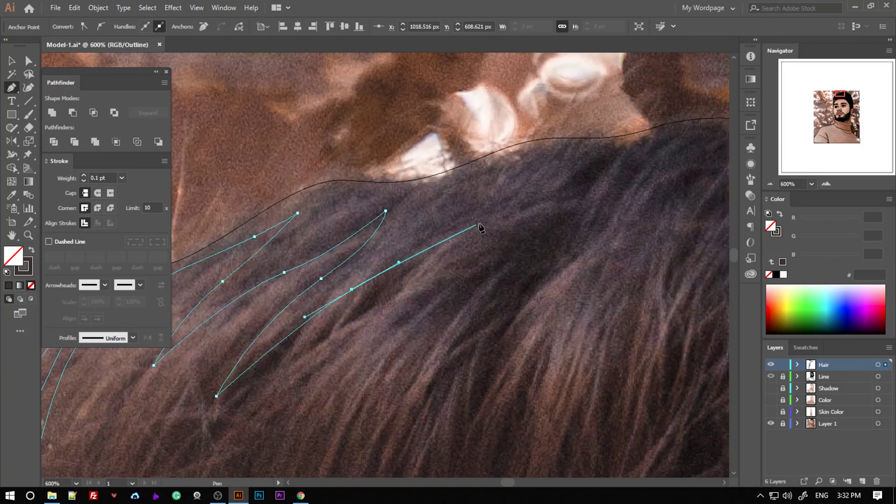
scroll(503, 209, down, 1)
Draw strands across the crown hair, one sweeping down to the left.
click(318, 299)
scroll(581, 164, down, 2)
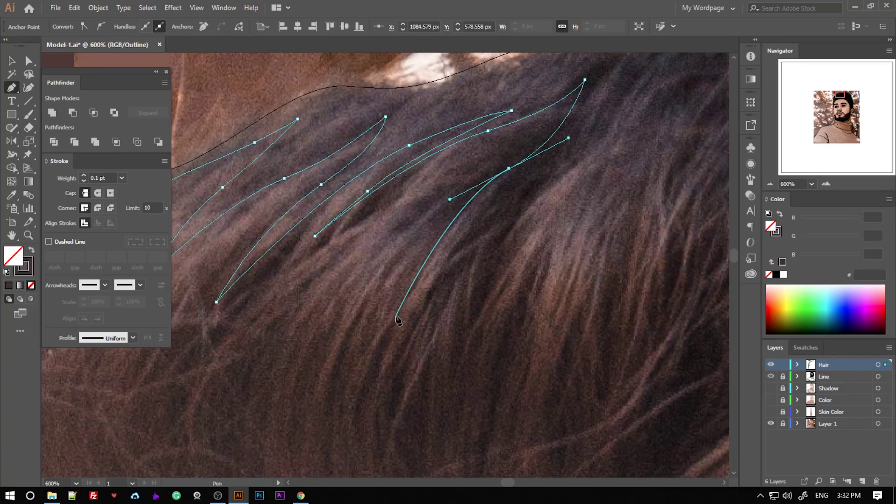
click(399, 310)
click(536, 161)
click(451, 331)
click(611, 80)
click(602, 183)
click(560, 289)
click(525, 358)
scroll(599, 252, up, 2)
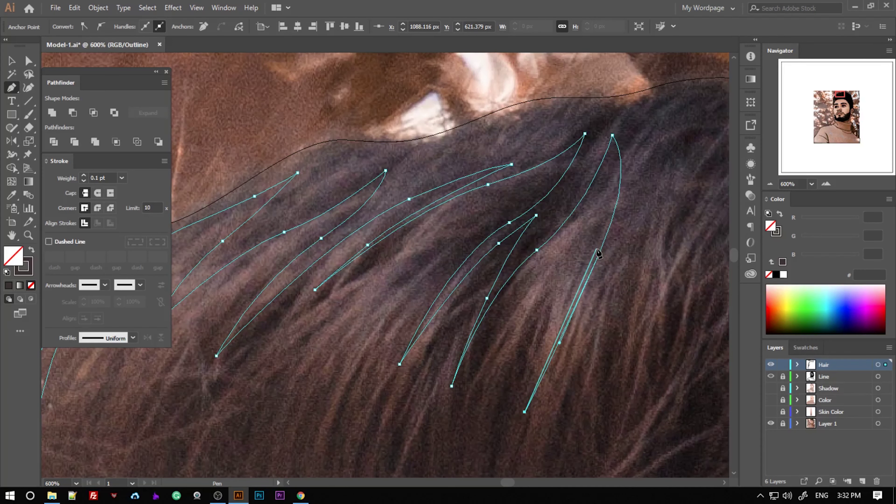
drag(602, 260, 422, 261)
scroll(422, 252, down, 1)
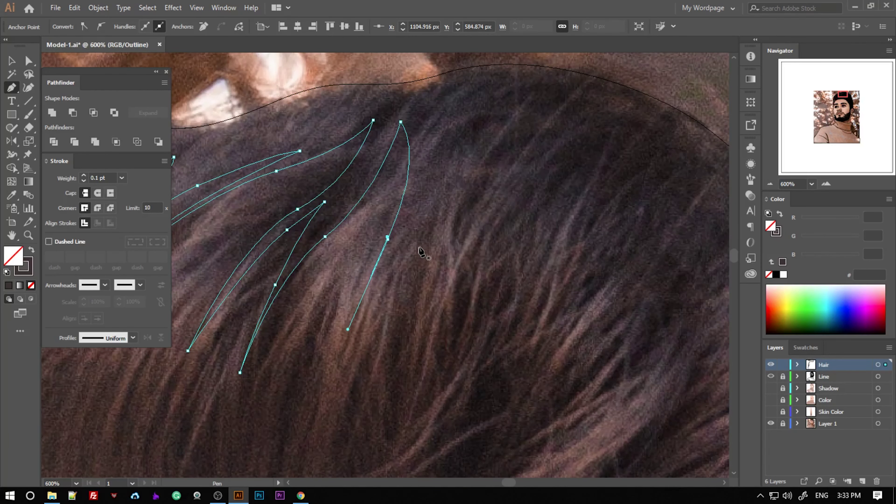
Add two more short strand paths on the crown.
ctrl+click(390, 248)
click(387, 238)
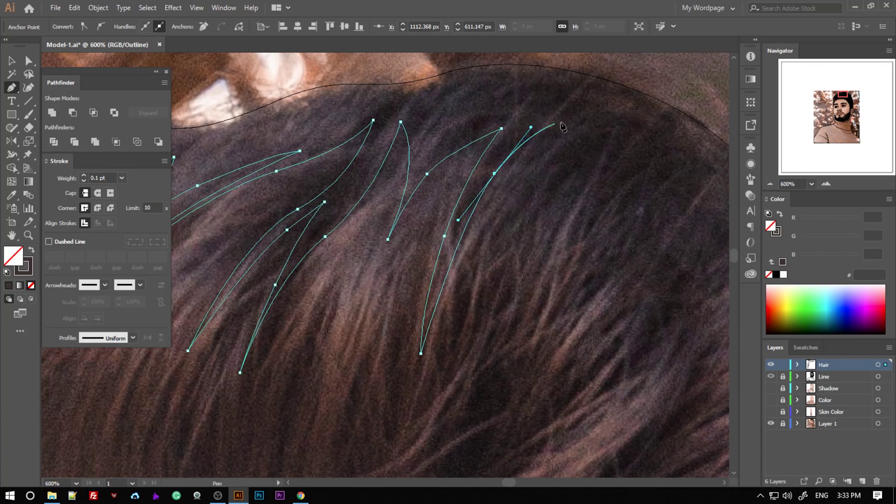
scroll(469, 247, down, 3)
click(586, 90)
click(538, 133)
click(492, 299)
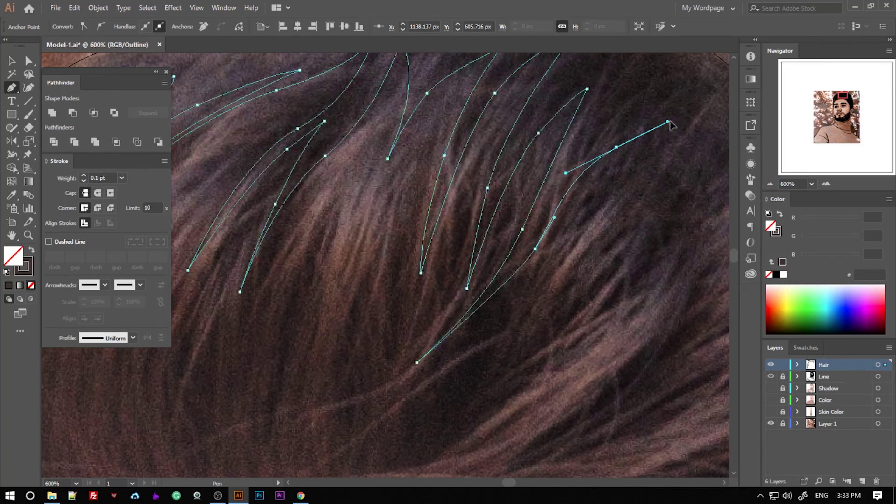
scroll(671, 124, down, 2)
Draw a zigzag strand in the upper hair and begin another near the crown.
click(463, 358)
click(596, 256)
click(640, 149)
click(574, 321)
click(651, 237)
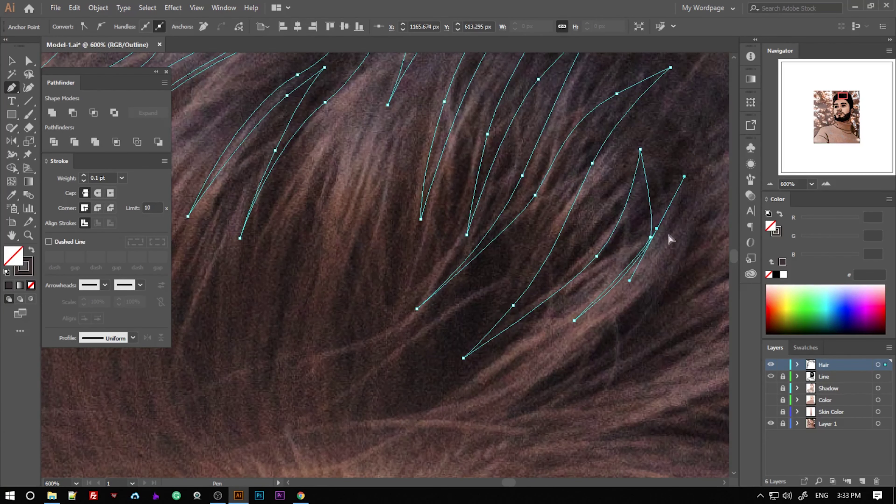
click(671, 145)
scroll(606, 366, down, 3)
scroll(460, 282, up, 3)
click(460, 236)
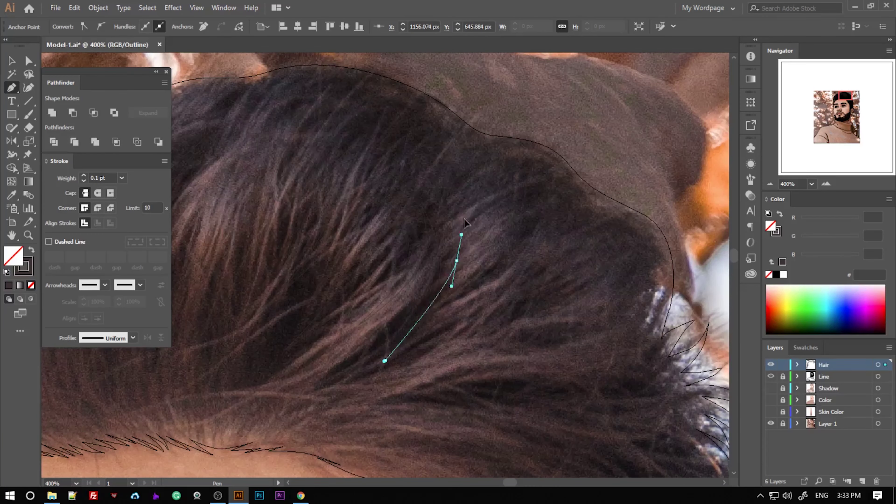
scroll(460, 282, down, 2)
click(385, 306)
Draw the first short zig-zag strands along the front hairline.
scroll(259, 388, down, 3)
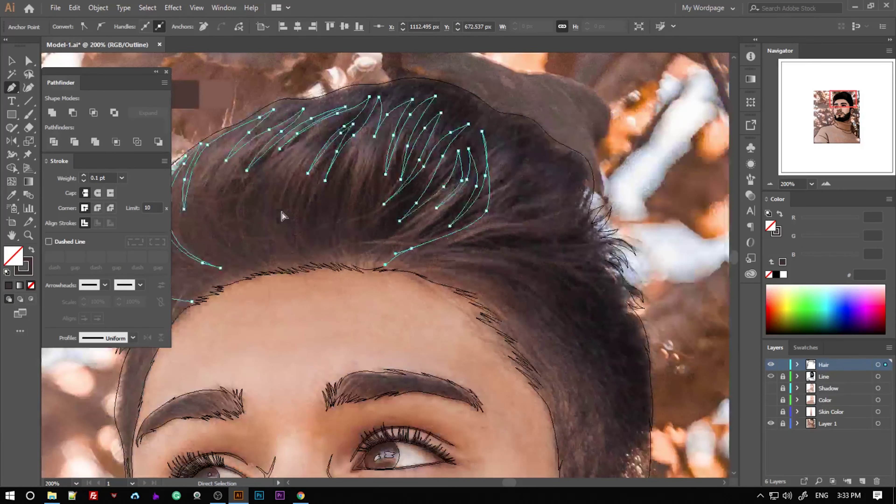
scroll(294, 225, up, 5)
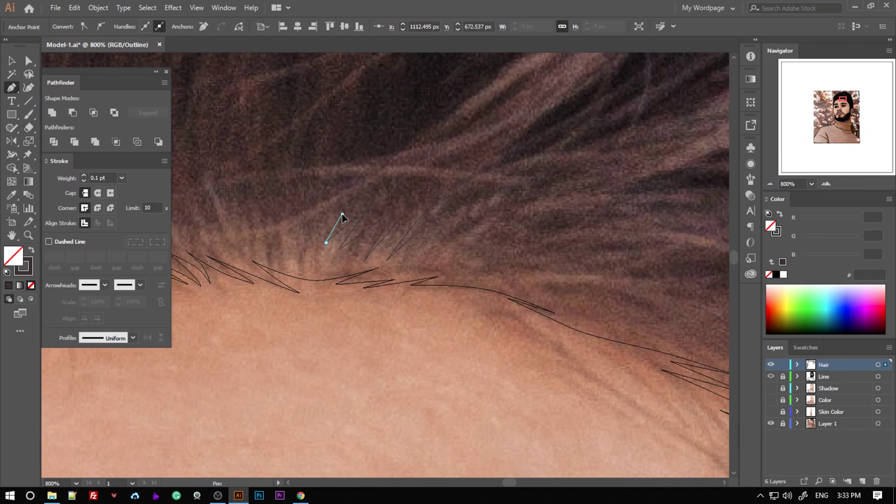
scroll(299, 270, down, 3)
scroll(400, 356, up, 2)
click(318, 293)
click(374, 357)
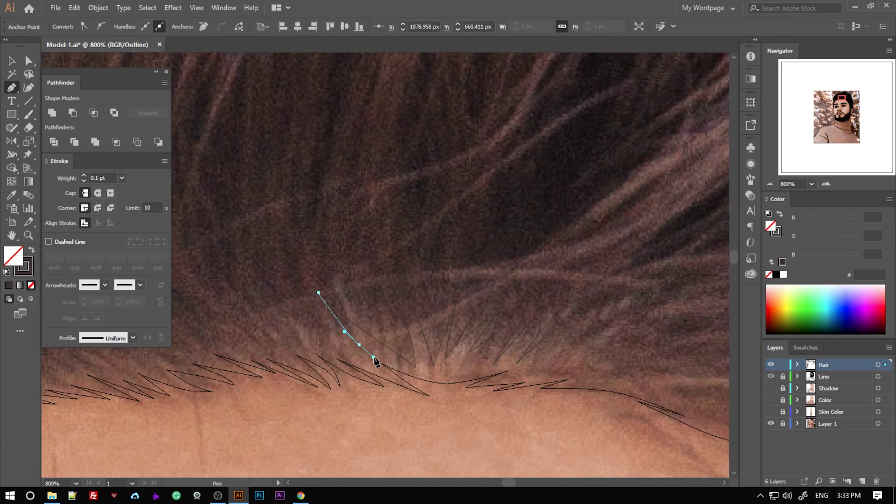
click(292, 328)
scroll(337, 351, up, 3)
click(383, 331)
click(279, 264)
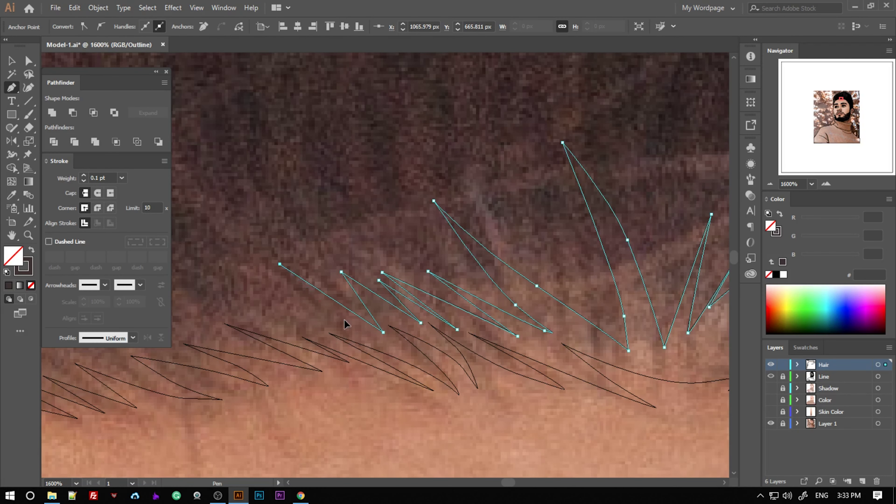
Add more spiky strands further along the hairline, panning to reach it.
scroll(241, 296, down, 3)
click(440, 309)
scroll(350, 334, up, 3)
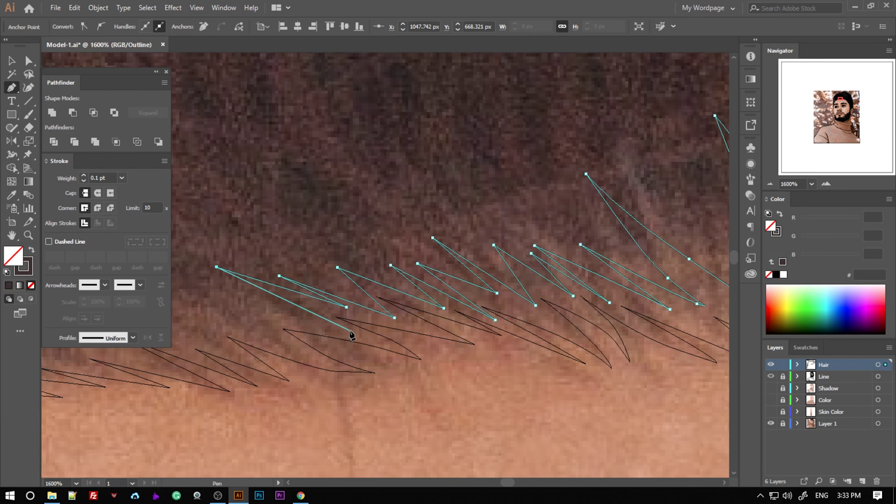
click(379, 263)
click(373, 294)
click(267, 243)
drag(352, 311, 452, 321)
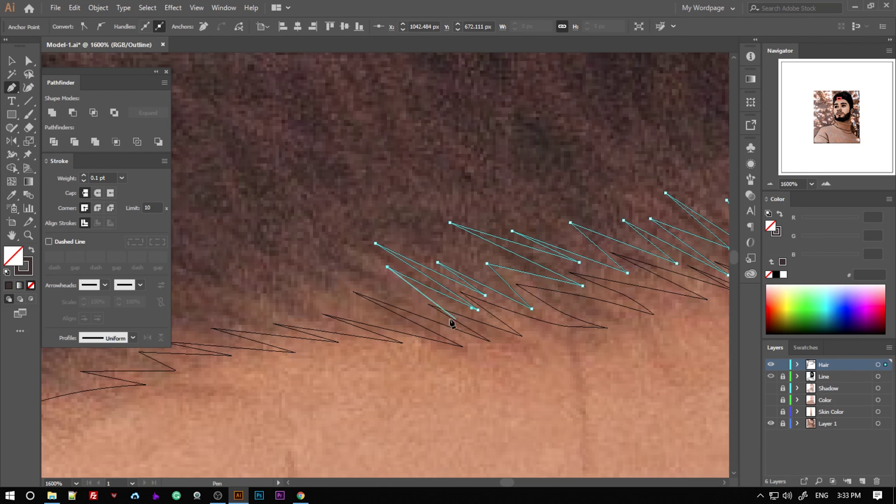
click(371, 312)
scroll(324, 330, down, 3)
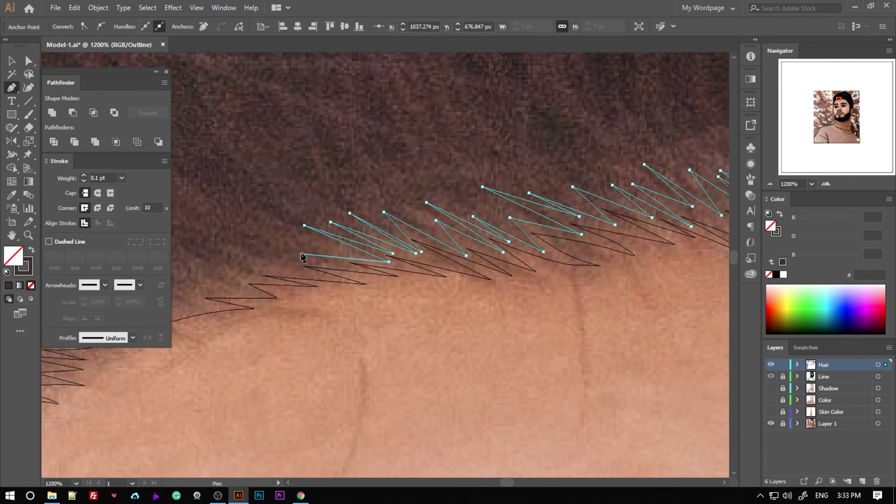
scroll(312, 275, up, 3)
click(308, 271)
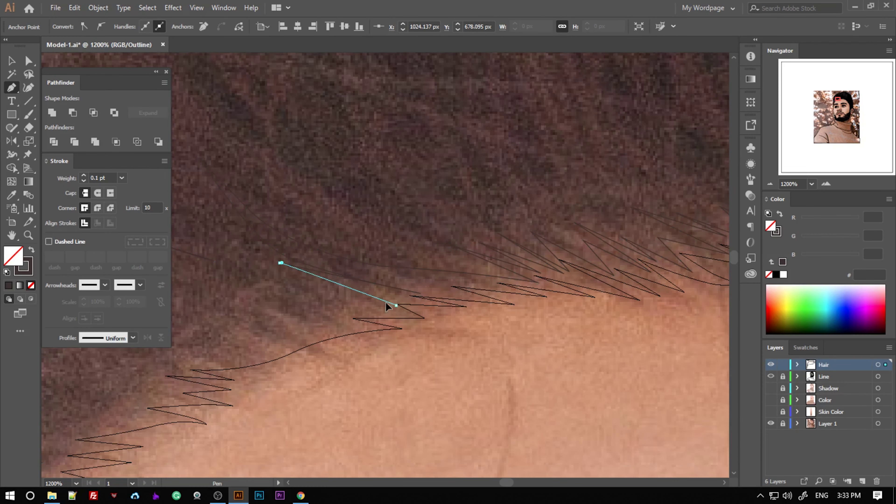
Begin another strand near the forehead edge.
click(195, 280)
scroll(360, 290, down, 2)
click(218, 262)
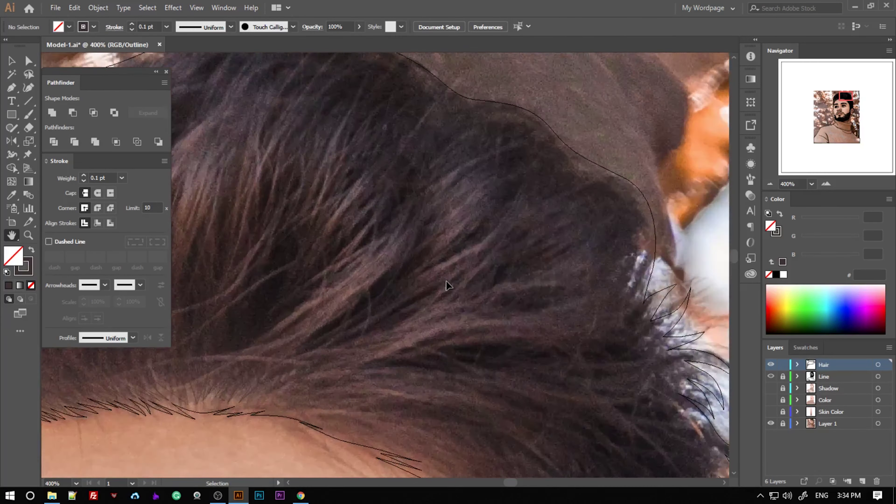
scroll(529, 340, down, 1)
scroll(492, 279, down, 1)
scroll(492, 279, down, 2)
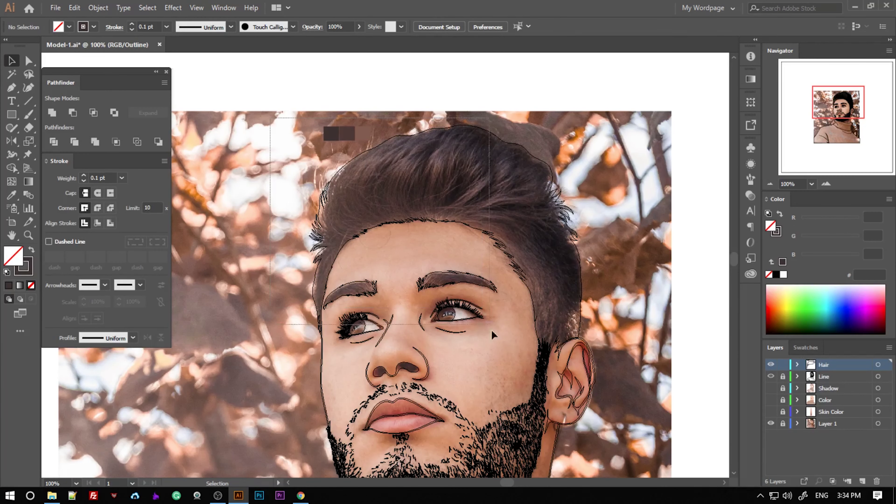
Select the existing hair shapes to check them, then deselect.
click(391, 163)
key(ctrl+shift+a)
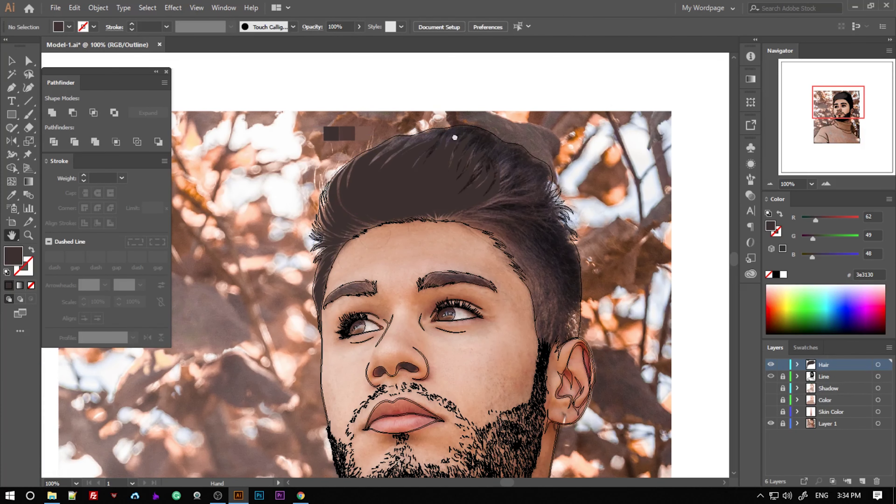
scroll(400, 236, up, 2)
scroll(280, 292, up, 2)
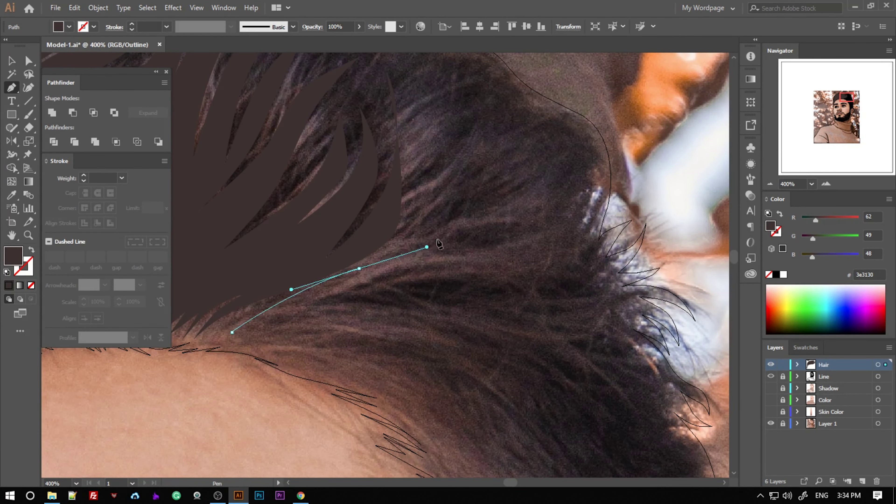
scroll(438, 243, up, 2)
Start tracing the side-hair outline with a curved point.
click(494, 290)
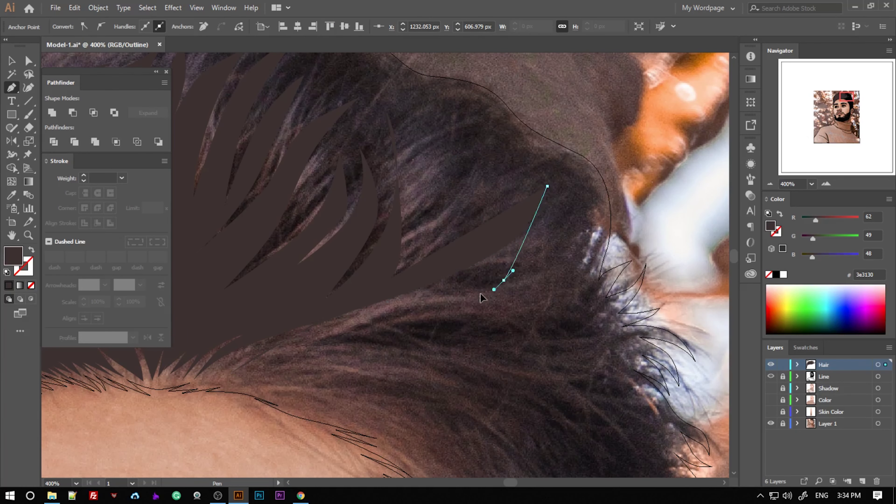
click(599, 297)
scroll(564, 296, down, 2)
drag(572, 283, 565, 288)
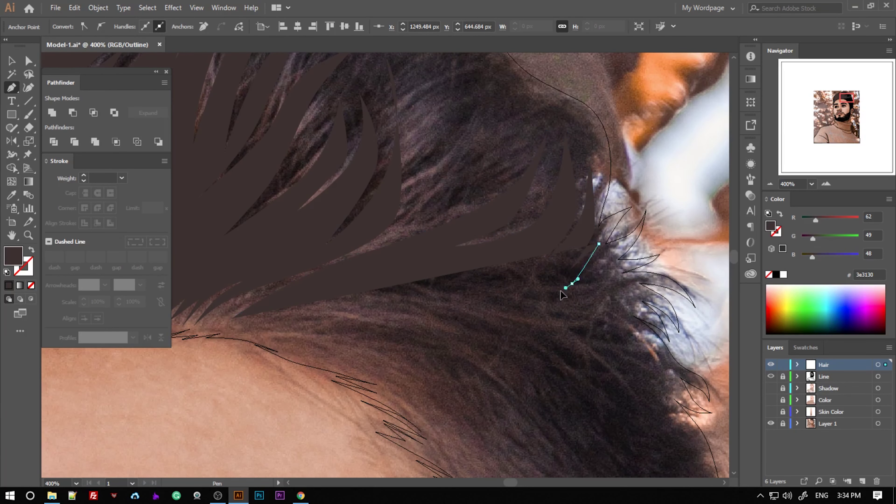
click(229, 325)
Start a new path at the temple hairline and bring the sideburn into view.
drag(468, 369, 430, 275)
ctrl+click(219, 226)
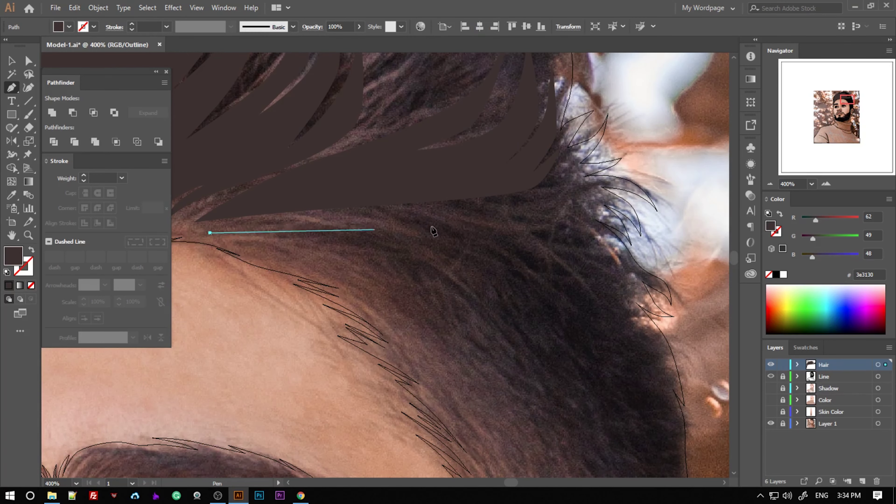
drag(426, 217, 530, 216)
drag(603, 280, 444, 226)
scroll(603, 280, down, 2)
scroll(675, 340, down, 3)
drag(679, 389, 685, 400)
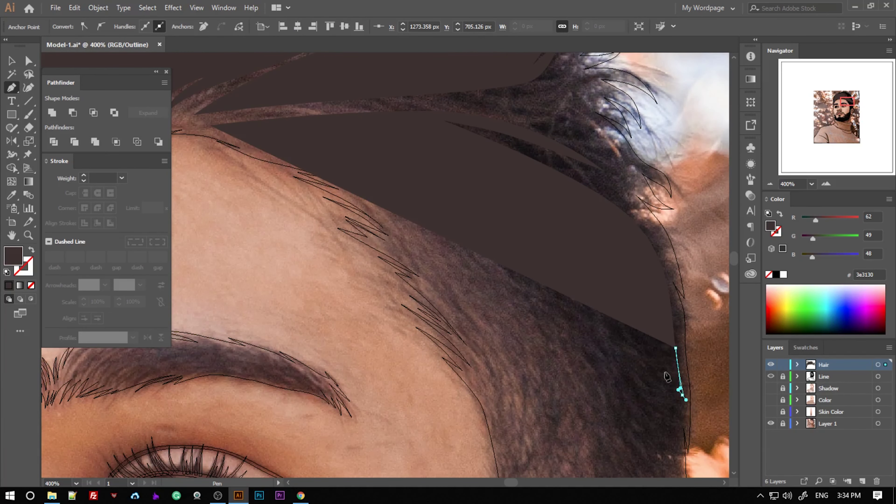
scroll(666, 377, down, 5)
drag(609, 386, 611, 378)
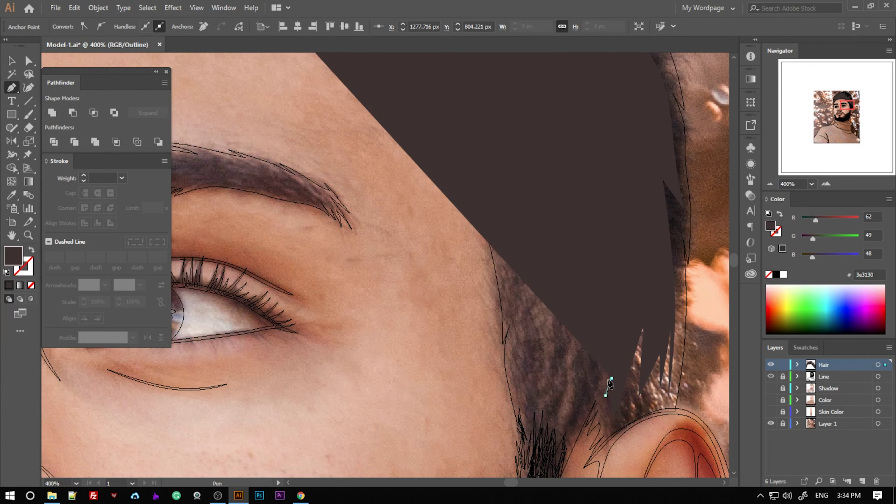
Zig-zag the path down the sideburn hairline and set its fill to None.
click(582, 410)
click(573, 373)
click(553, 427)
click(551, 360)
click(527, 389)
click(509, 341)
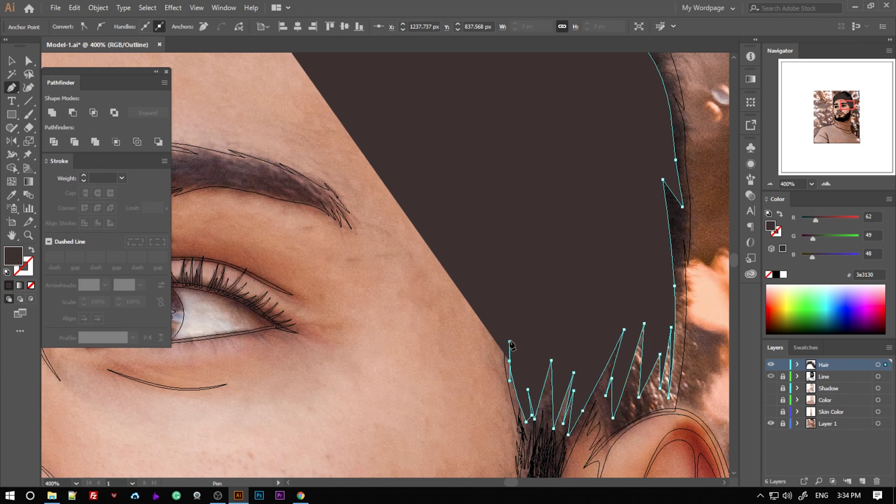
key(slash)
Add more zig-zag strand points along the temple, following the hairline upward.
scroll(529, 364, up, 2)
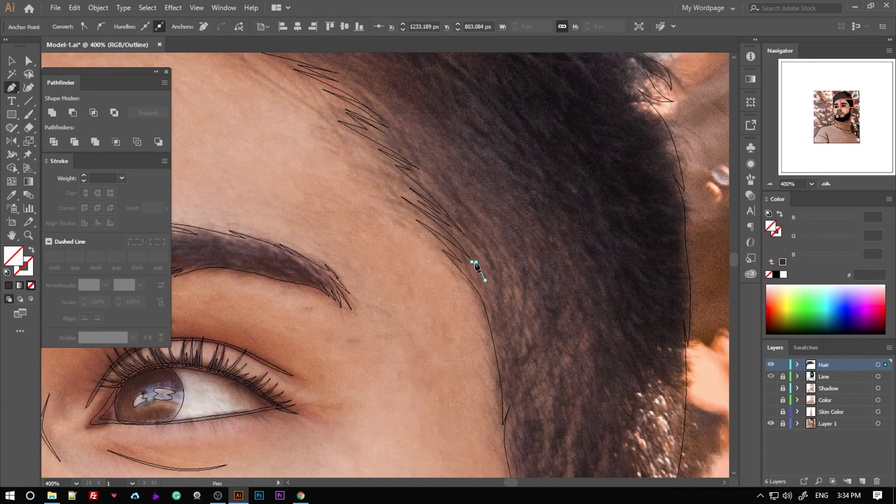
key(ctrl+equal)
key(ctrl+equal)
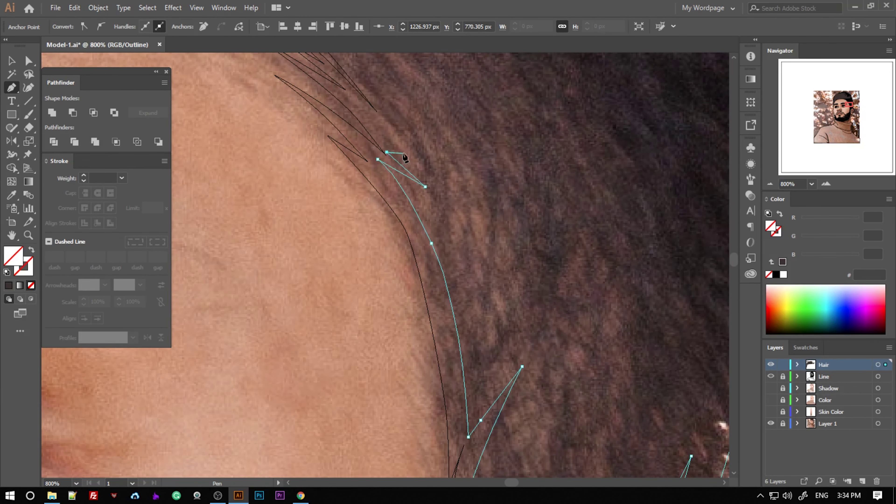
click(415, 160)
click(378, 117)
click(420, 135)
scroll(365, 203, up, 3)
click(295, 113)
scroll(325, 176, up, 2)
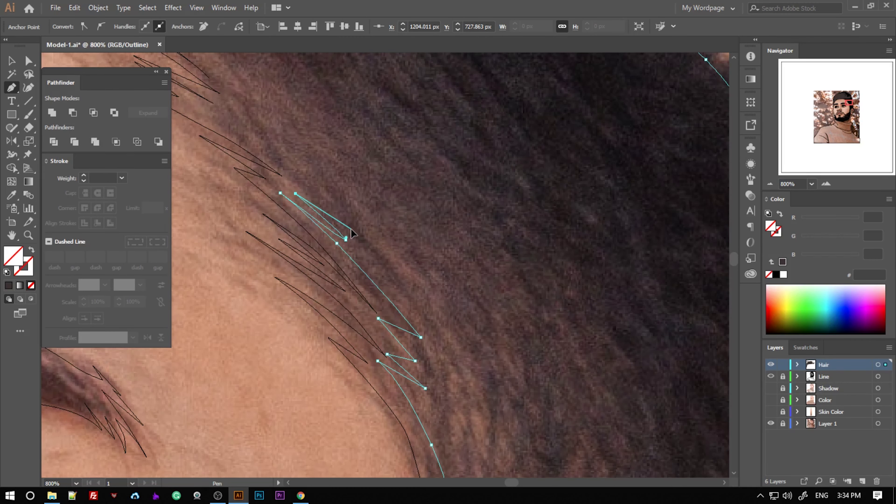
drag(237, 143, 424, 301)
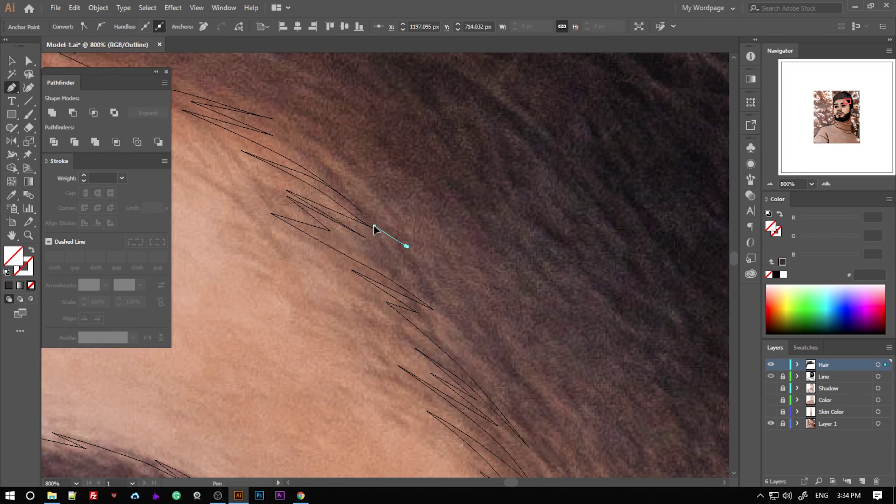
Redraw a curved strand segment at the forehead hairline after undoing a misplaced one.
scroll(300, 133, down, 1)
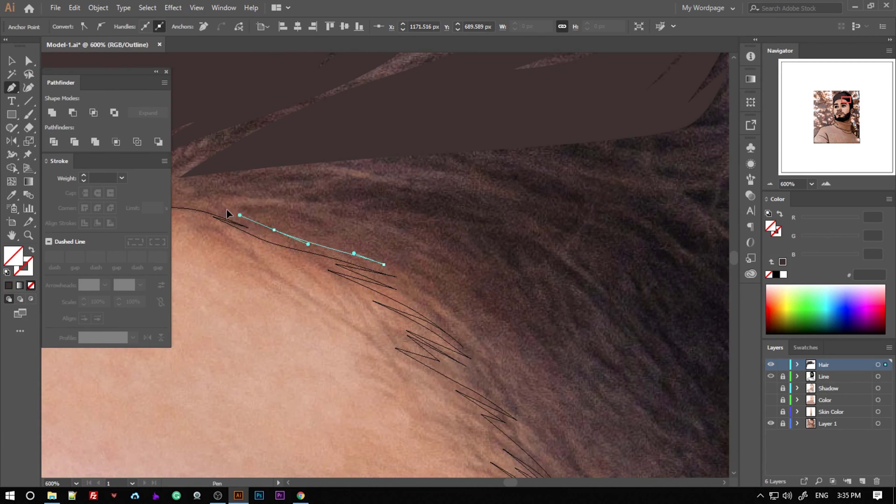
scroll(359, 264, up, 1)
drag(420, 253, 341, 221)
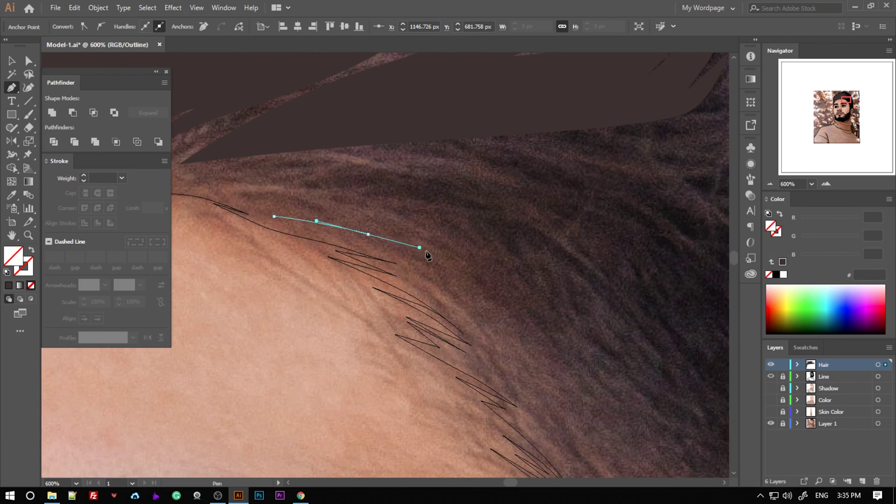
key(ctrl+z)
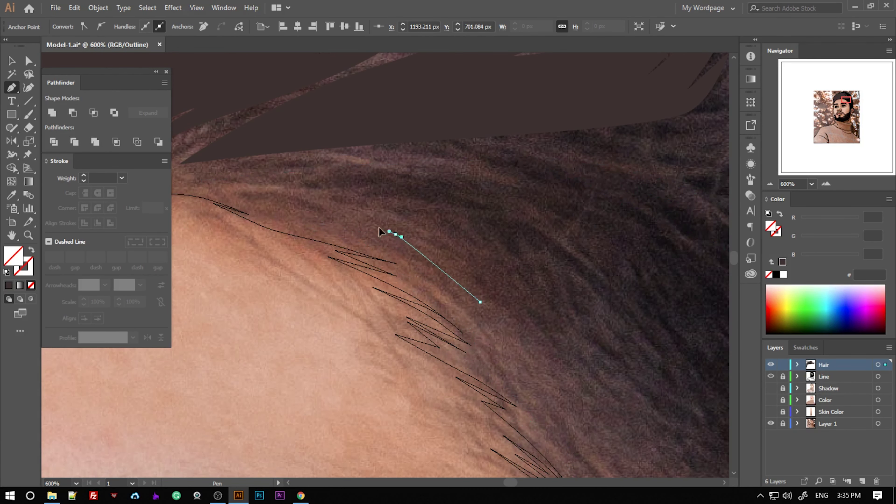
drag(442, 238, 473, 256)
scroll(200, 180, up, 1)
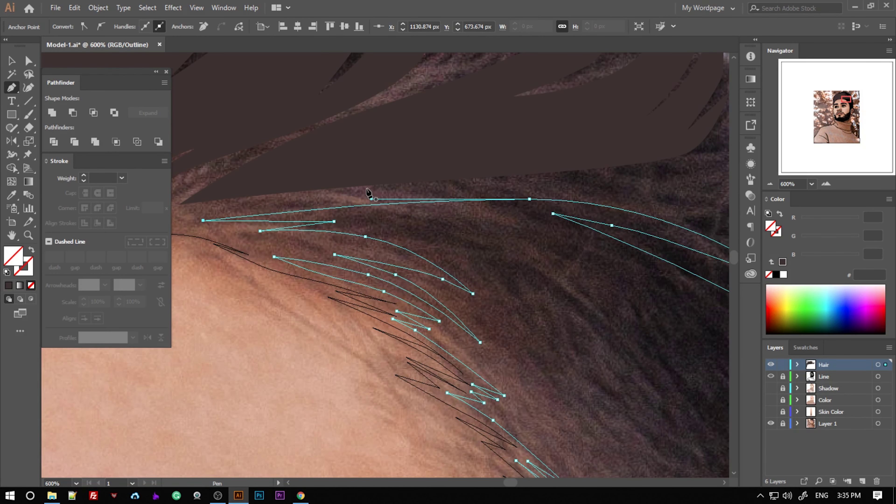
key(ctrl+1)
scroll(444, 279, up, 5)
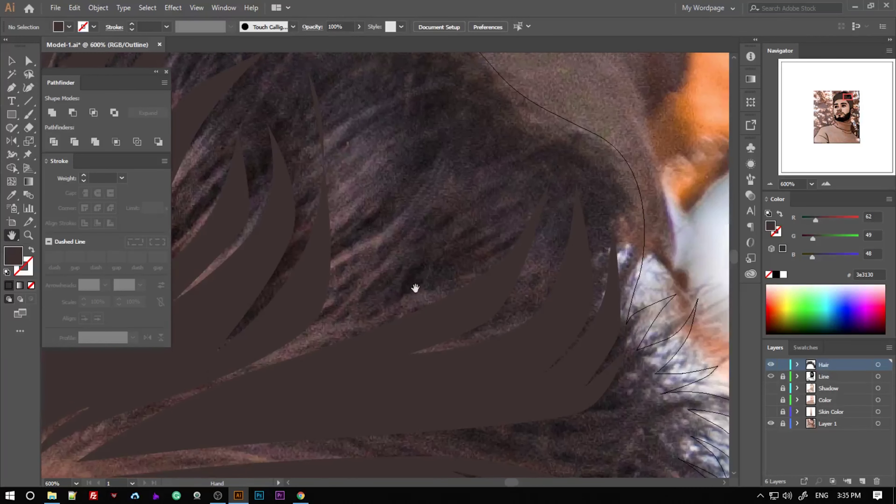
Draw a zigzag spiky strand shape with a smooth curved edge on the side hair.
key(p)
drag(485, 260, 518, 220)
click(541, 136)
scroll(541, 136, up, 3)
click(475, 320)
click(526, 212)
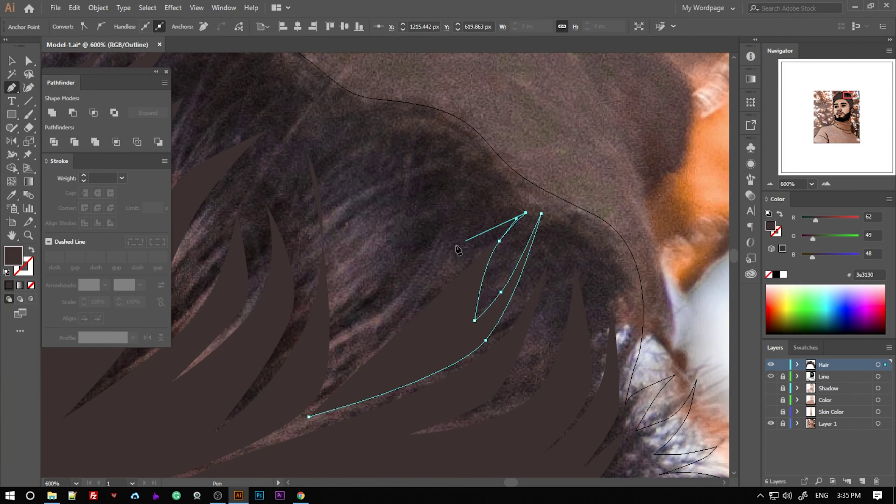
click(470, 142)
drag(429, 211, 406, 239)
click(330, 170)
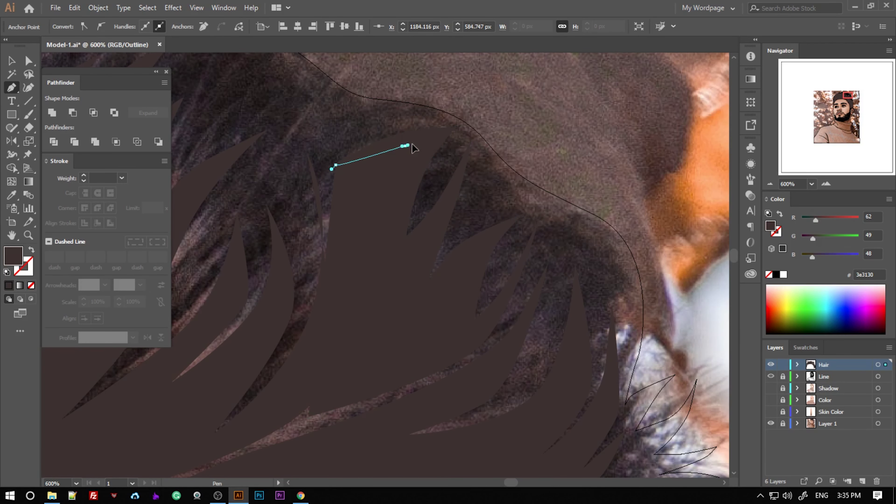
Add a leaf-shaped strand and check the hair shape by selecting it.
click(425, 140)
click(324, 176)
scroll(427, 144, down, 2)
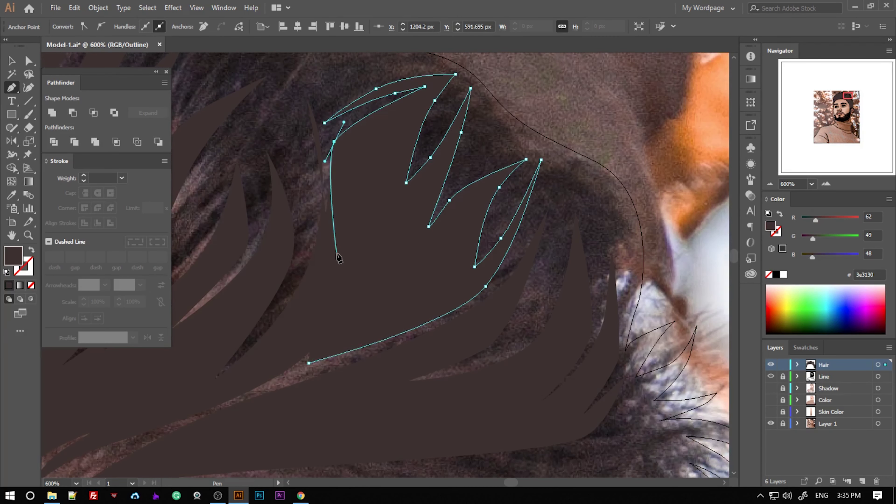
key(v)
click(328, 354)
key(ctrl+shift+a)
key(ctrl+1)
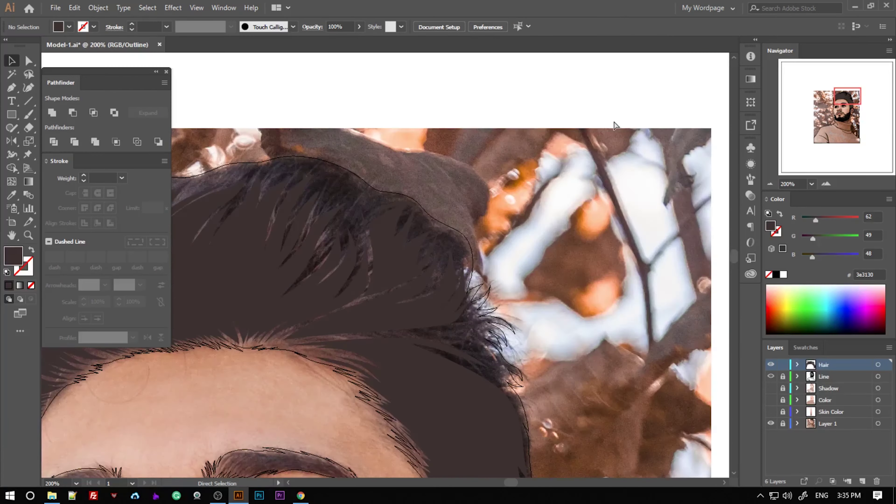
Take the Line layer out of Outline view, zoom out, and save.
ctrl+click(770, 376)
key(ctrl+minus)
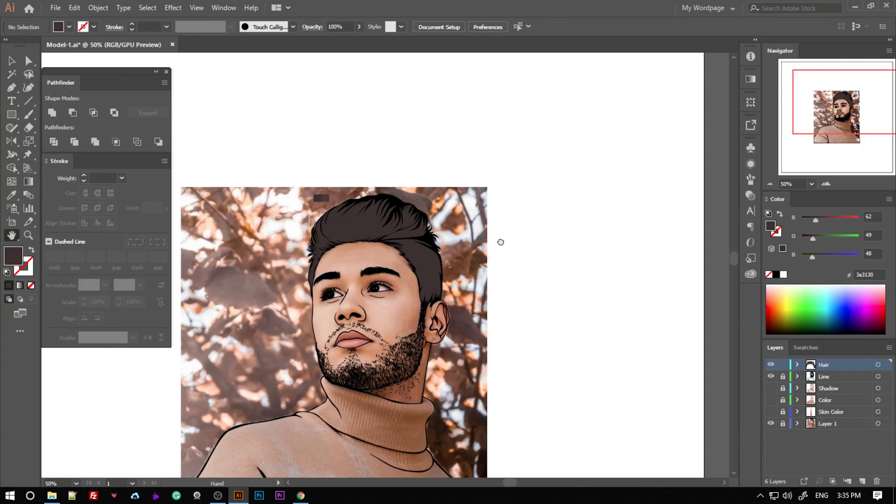
key(ctrl+minus)
key(ctrl+s)
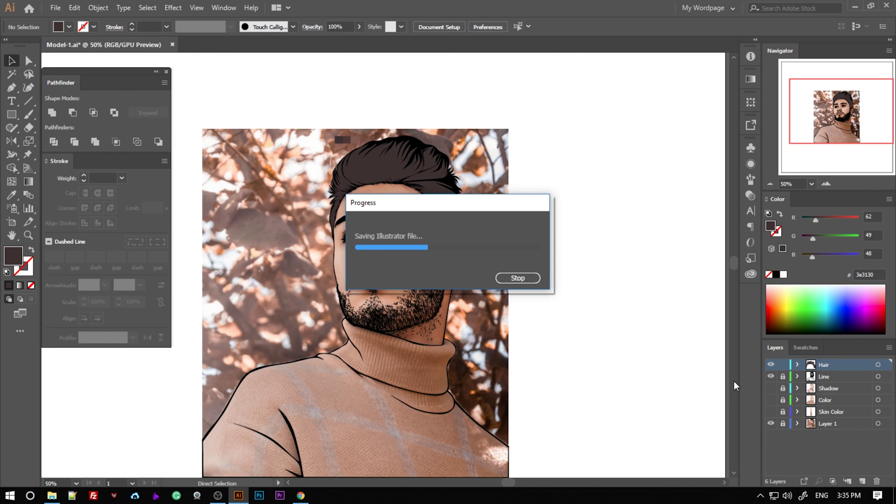
Hide the reference photo layer and sample the medium brown swatch.
click(771, 423)
scroll(482, 263, up, 3)
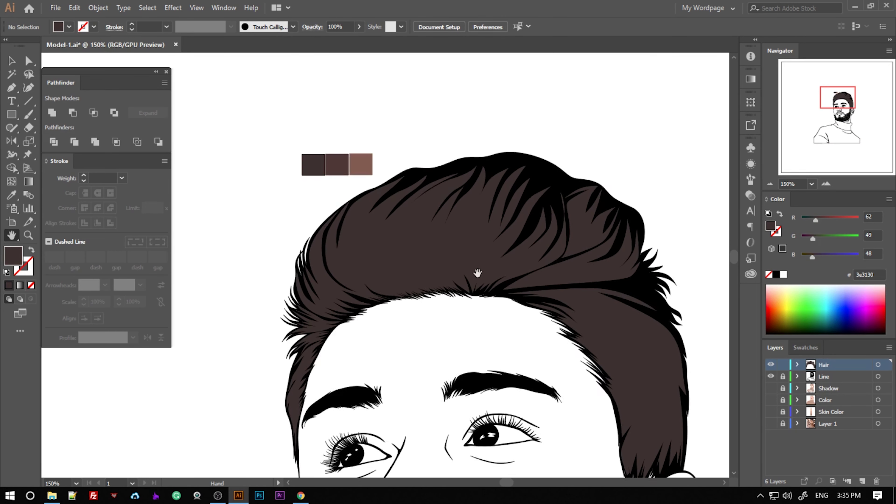
key(u)
click(357, 182)
scroll(357, 170, up, 3)
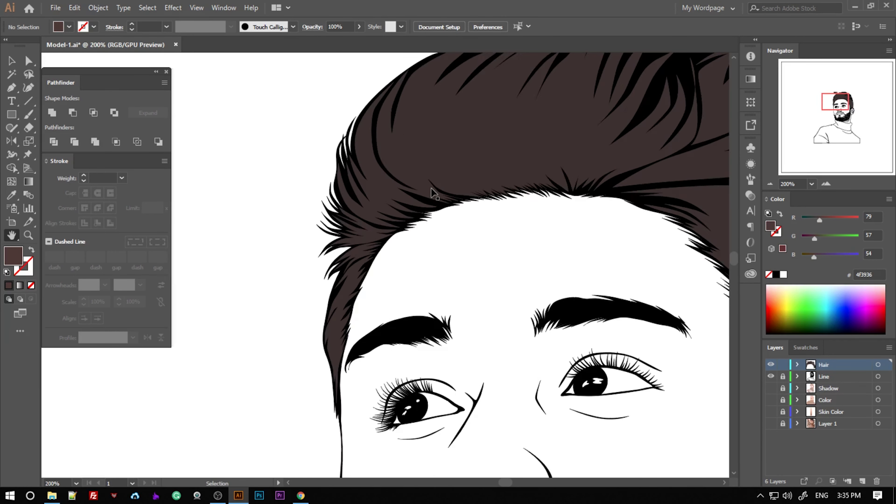
scroll(388, 282, up, 2)
Draw a closed medium-brown highlight strand with a curved left edge.
key(p)
click(298, 251)
click(372, 299)
click(507, 331)
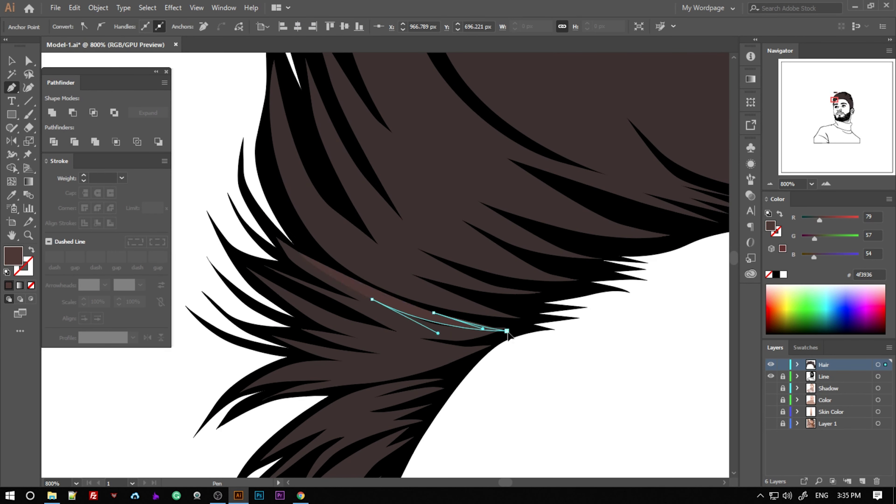
key(ctrl+shift+a)
scroll(515, 396, up, 3)
drag(281, 219, 374, 340)
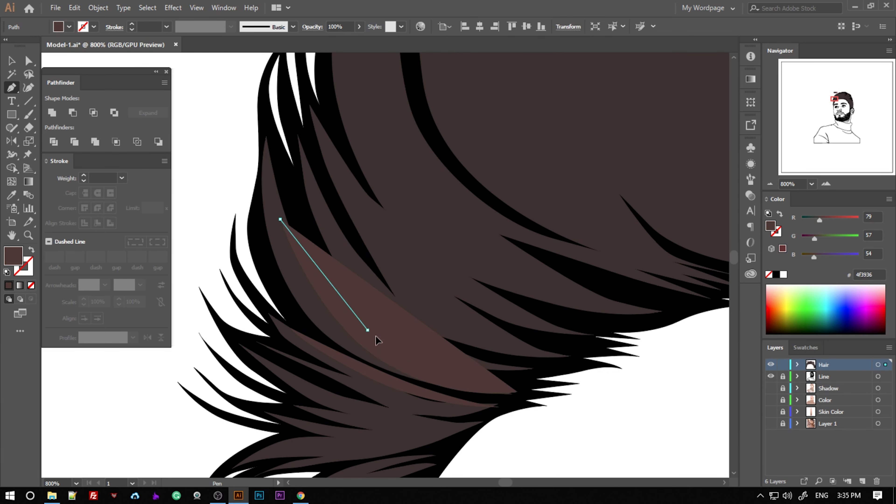
drag(288, 186, 328, 263)
click(518, 392)
scroll(564, 384, up, 2)
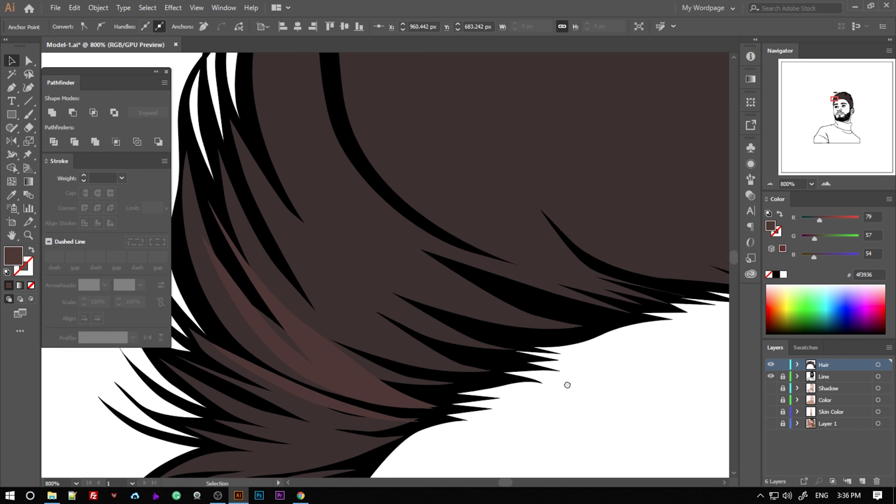
key(ctrl+shift+a)
Outline a lighter strand along the lower-left fringe.
click(320, 311)
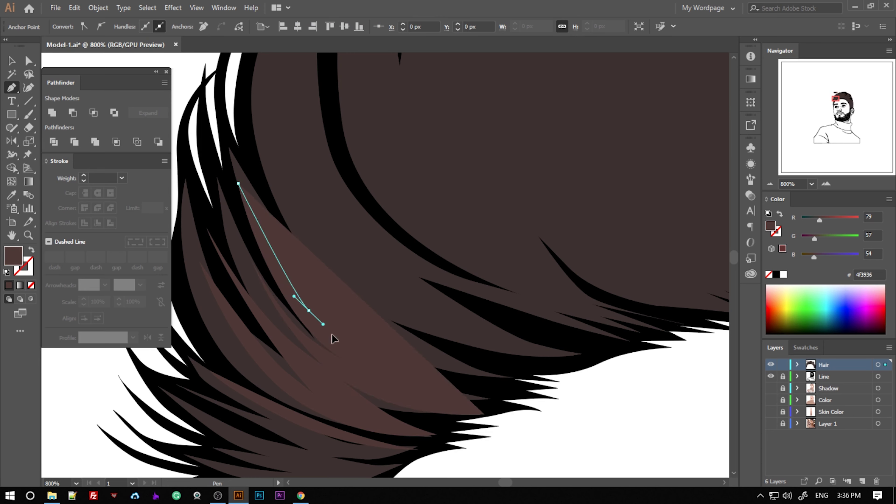
click(485, 403)
click(422, 393)
click(407, 383)
click(389, 375)
key(ctrl+minus)
scroll(494, 370, up, 5)
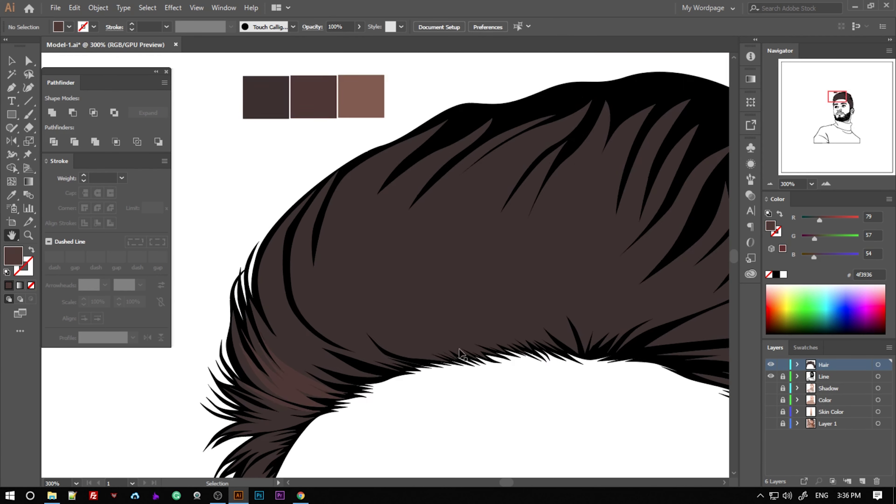
Draw a crescent highlight strand on top of the hair and Alt-drag a copy across.
click(447, 397)
drag(375, 267, 392, 204)
scroll(458, 247, up, 2)
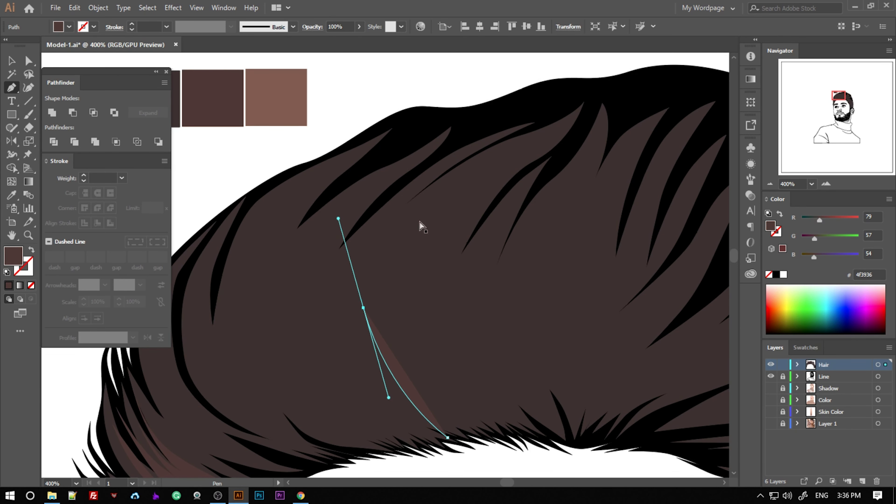
click(426, 207)
drag(369, 339, 399, 415)
click(447, 438)
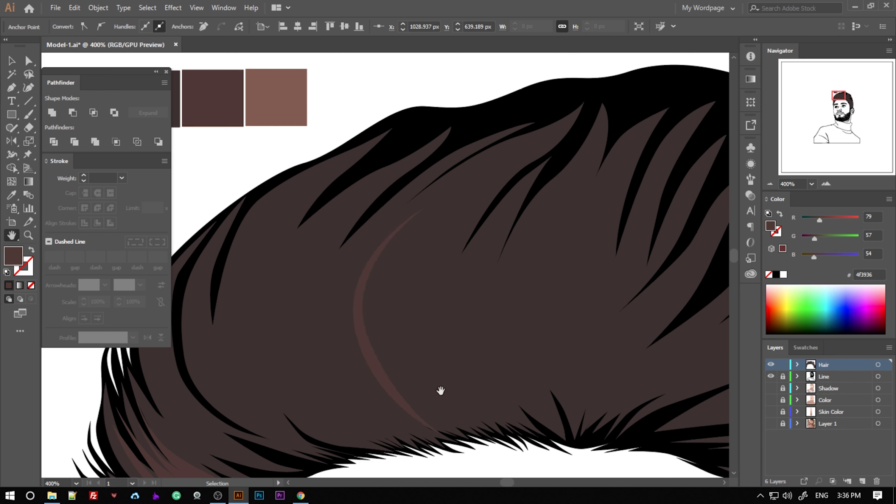
mouse_move(440, 390)
mouse_down()
mouse_move(469, 364)
mouse_move(456, 331)
mouse_move(486, 352)
mouse_move(440, 344)
mouse_up()
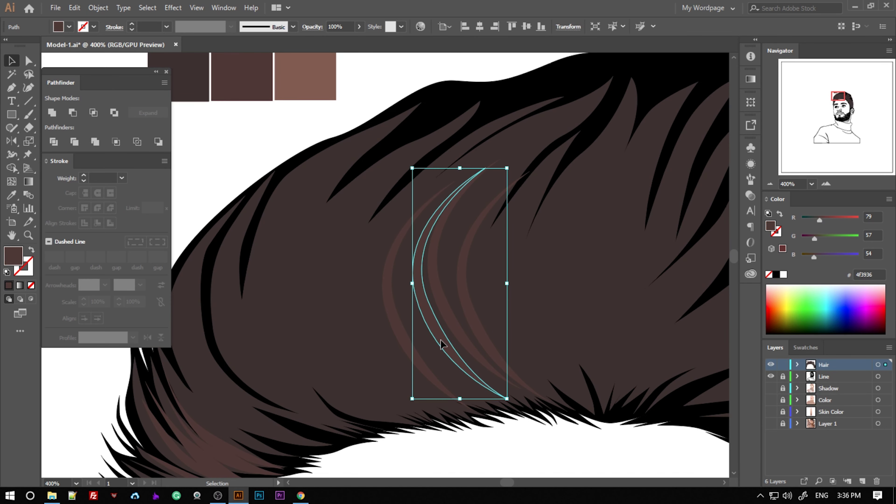
click(533, 443)
key(ctrl+minus)
key(ctrl+minus)
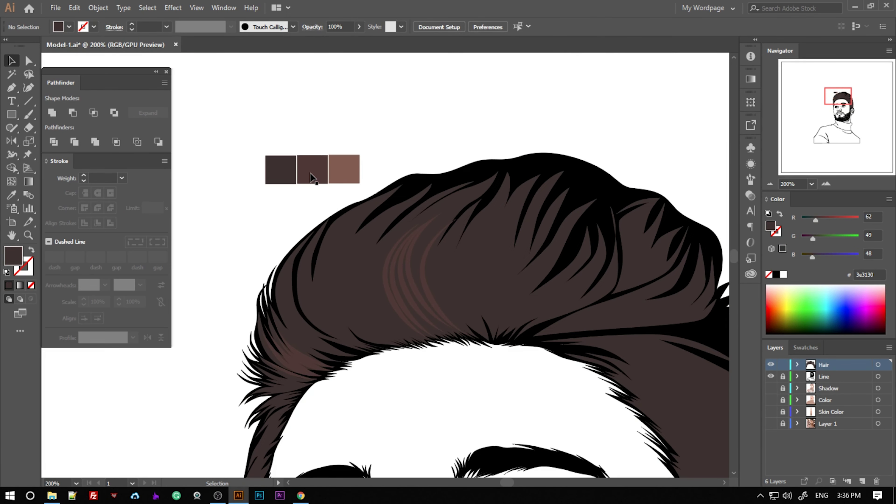
With the middle brown fill, draw a closed highlight strand across the top of the hair.
click(310, 178)
key(ctrl+plus)
key(p)
click(424, 333)
click(369, 230)
click(446, 141)
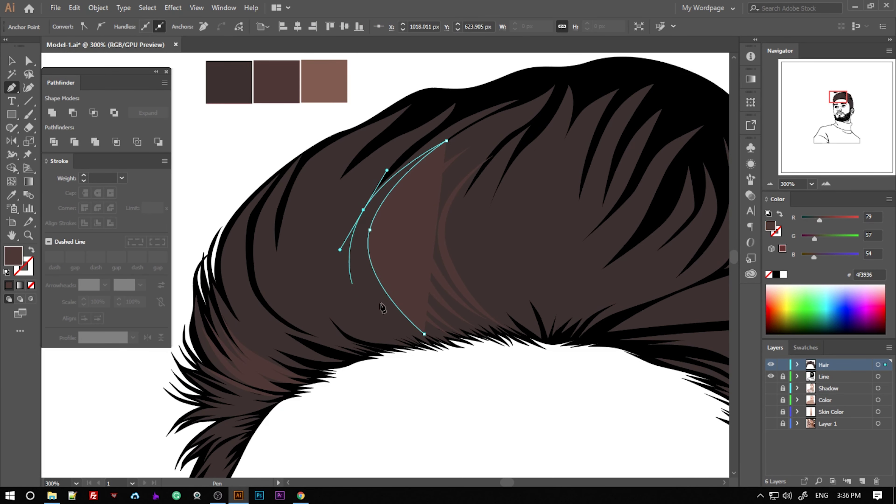
click(424, 334)
Draw a curved crescent-shaped highlight strand lower down on the hair.
key(ctrl+plus)
click(510, 375)
scroll(426, 362, up, 3)
mouse_move(407, 391)
mouse_down()
mouse_move(366, 363)
mouse_move(432, 397)
mouse_up()
click(355, 282)
click(443, 152)
drag(371, 279, 380, 319)
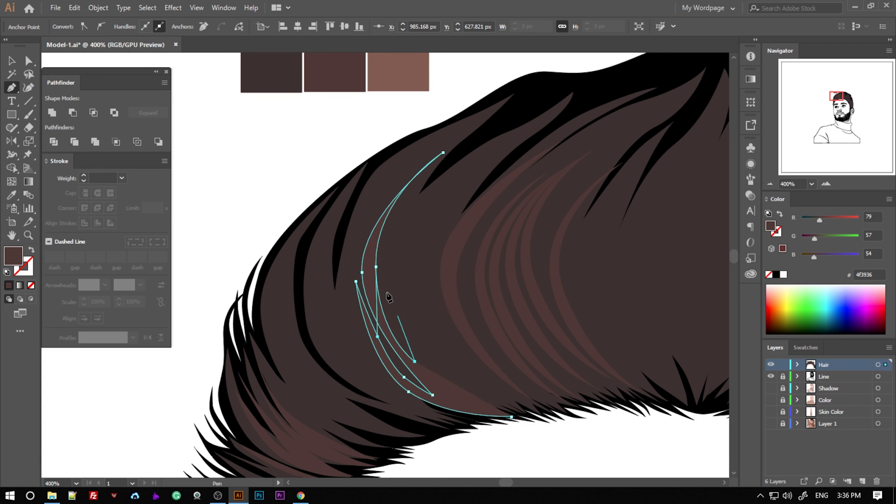
click(468, 148)
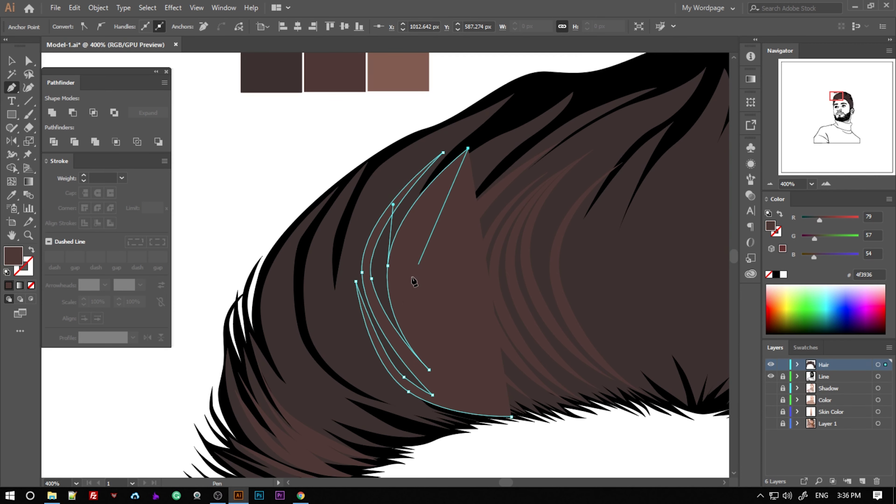
drag(511, 417, 519, 411)
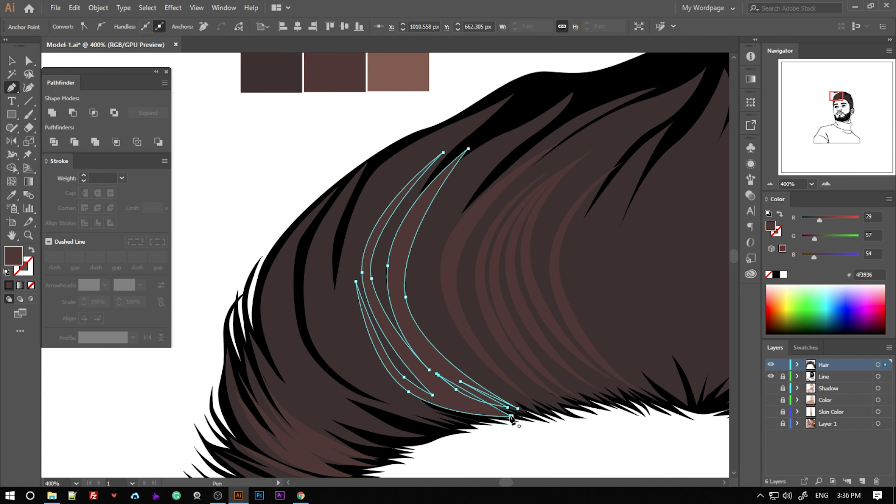
click(511, 418)
Trace a thin closed strand rising from the central hairline.
scroll(626, 436, down, 3)
scroll(410, 314, up, 3)
click(416, 416)
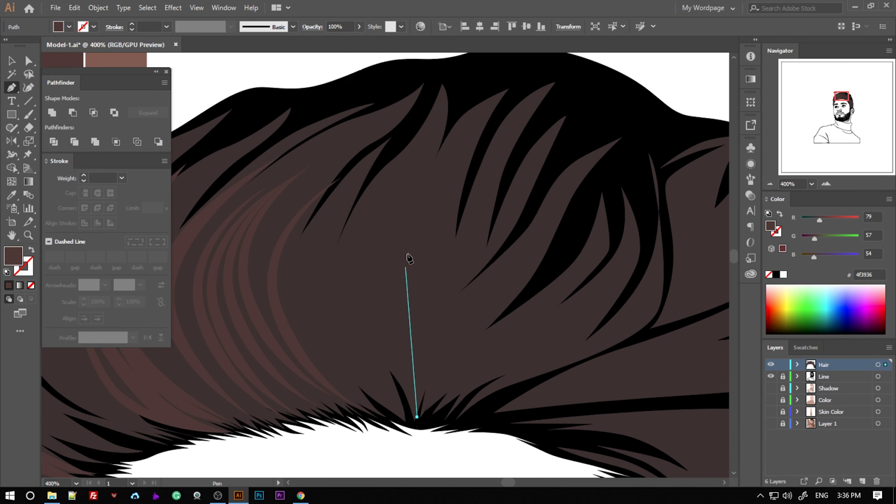
drag(407, 258, 410, 236)
click(475, 126)
click(407, 299)
click(418, 416)
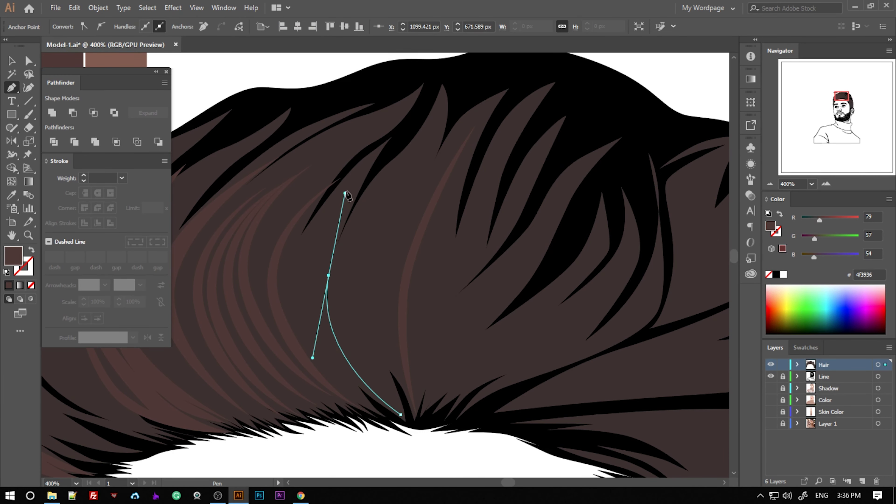
click(409, 135)
click(425, 106)
drag(379, 197, 415, 153)
scroll(402, 388, down, 2)
click(401, 372)
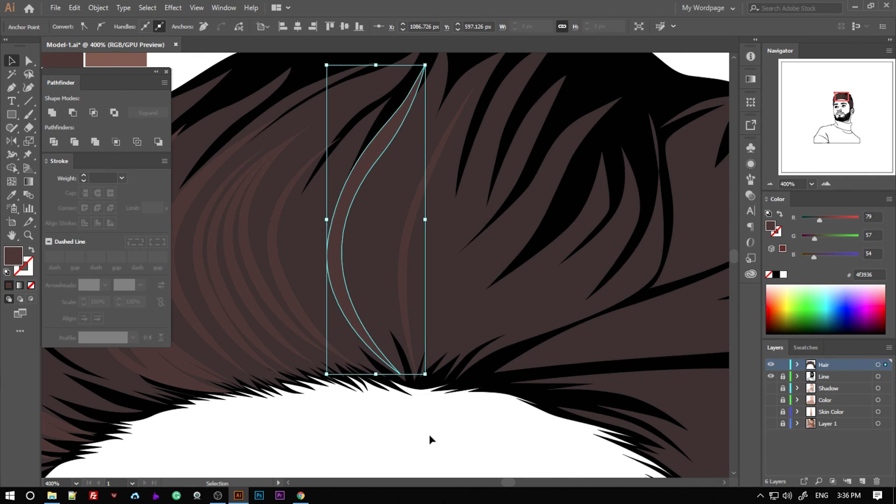
Curve the previous strand's edge and finish it on the upper-left hair.
scroll(430, 439, down, 3)
scroll(408, 362, up, 3)
drag(482, 326, 485, 326)
click(314, 192)
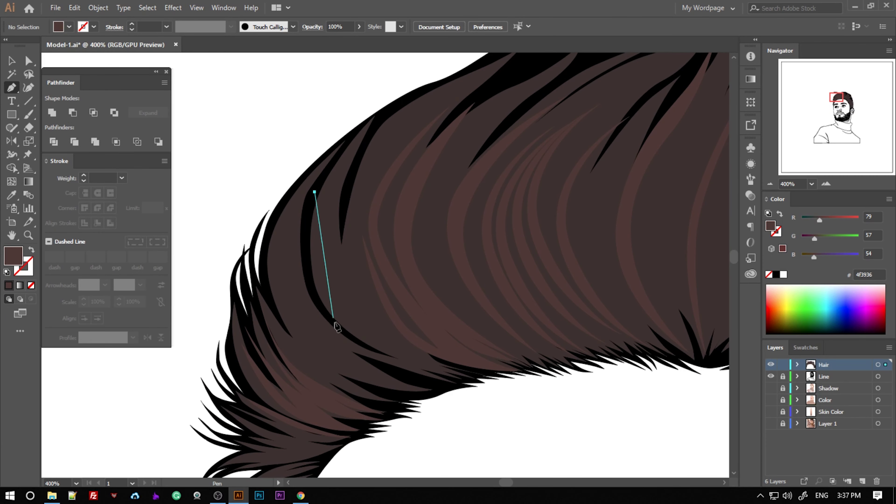
click(461, 387)
Draw a multi-tipped closed strand across the right-hand sweep of the hair.
click(314, 192)
drag(705, 317, 247, 317)
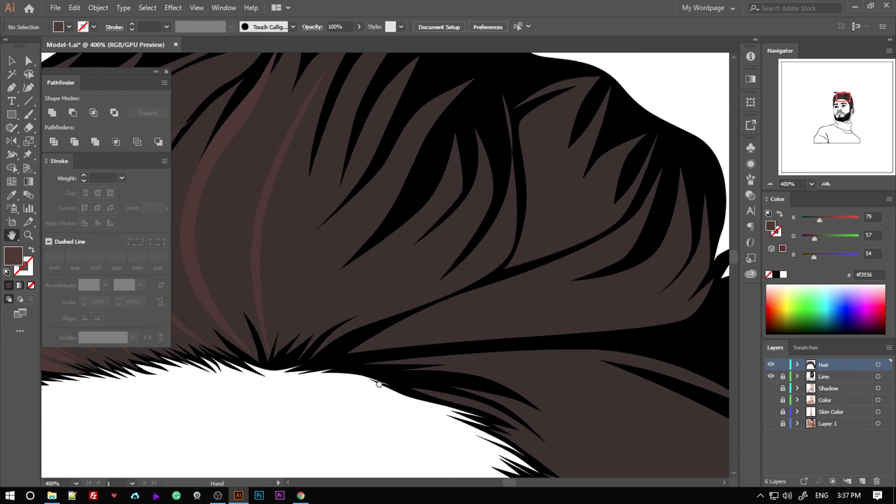
click(273, 367)
click(591, 197)
drag(436, 292, 601, 243)
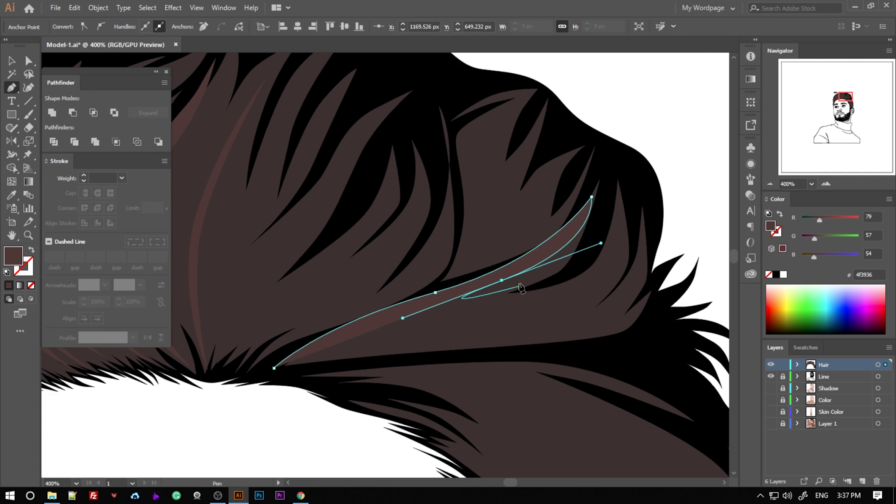
click(608, 193)
click(584, 271)
click(489, 309)
click(626, 235)
click(578, 307)
click(442, 324)
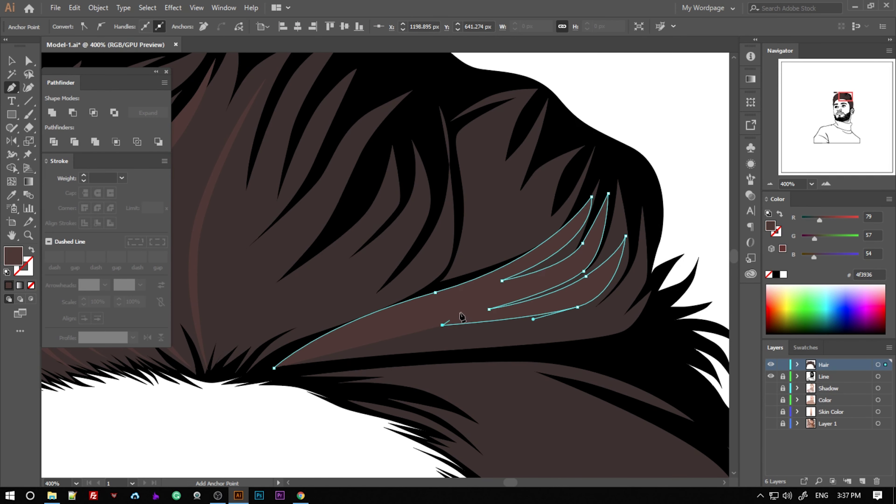
click(273, 368)
Add another curved strand along the sweep and close it.
scroll(422, 344, down, 1)
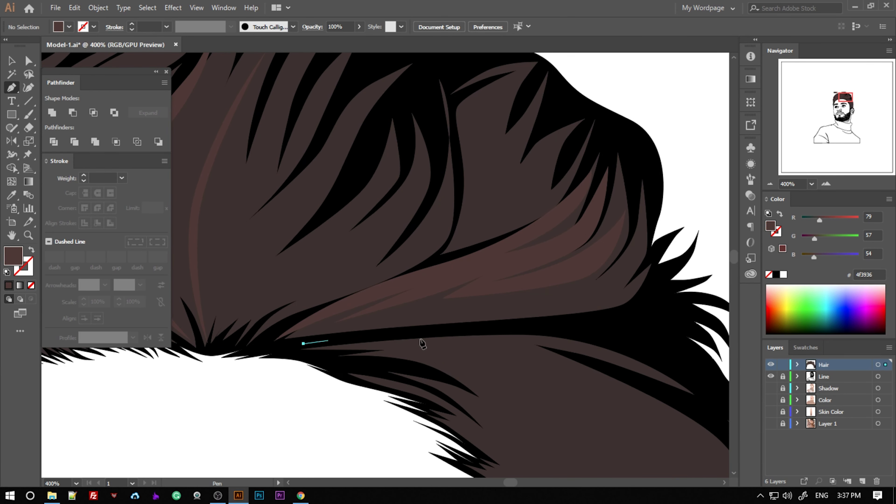
drag(576, 309, 639, 282)
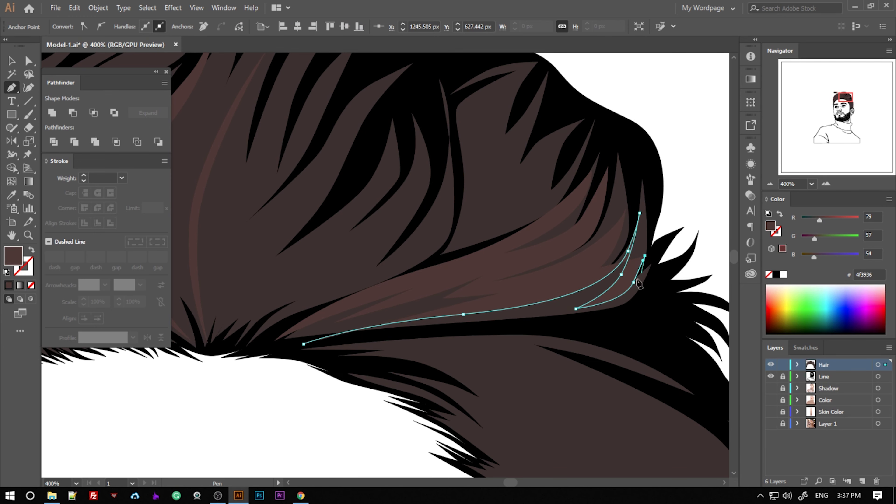
click(414, 344)
Trace a new reddish-brown strand along the right side of the hair.
drag(310, 347, 337, 269)
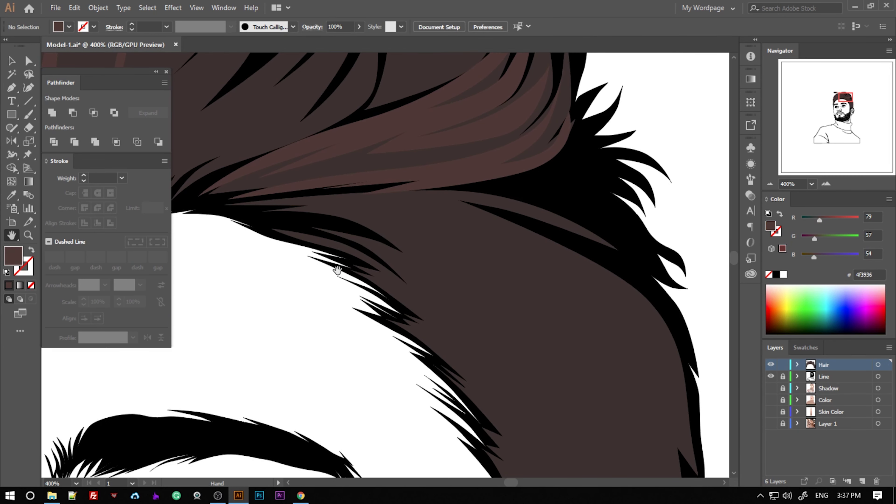
click(477, 321)
click(413, 228)
click(536, 337)
click(535, 251)
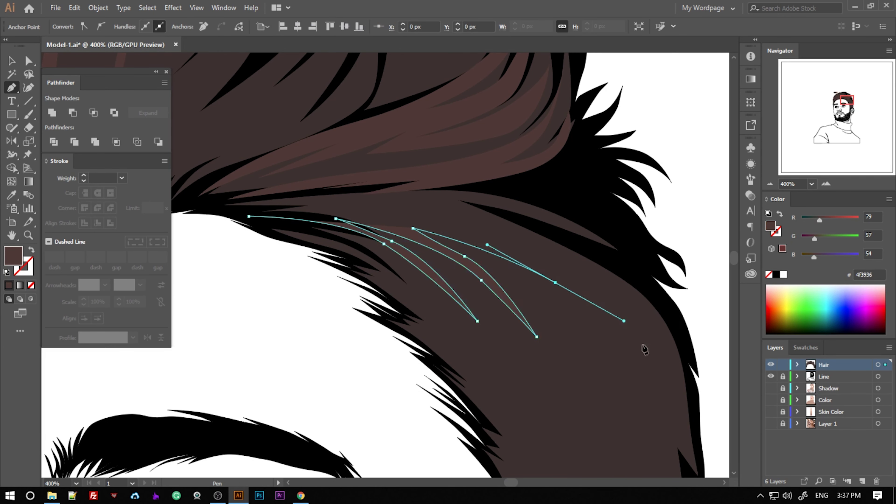
click(648, 356)
click(535, 250)
Close the side strand with a curved segment and recheck the hair at 300% zoom.
key(ctrl+a)
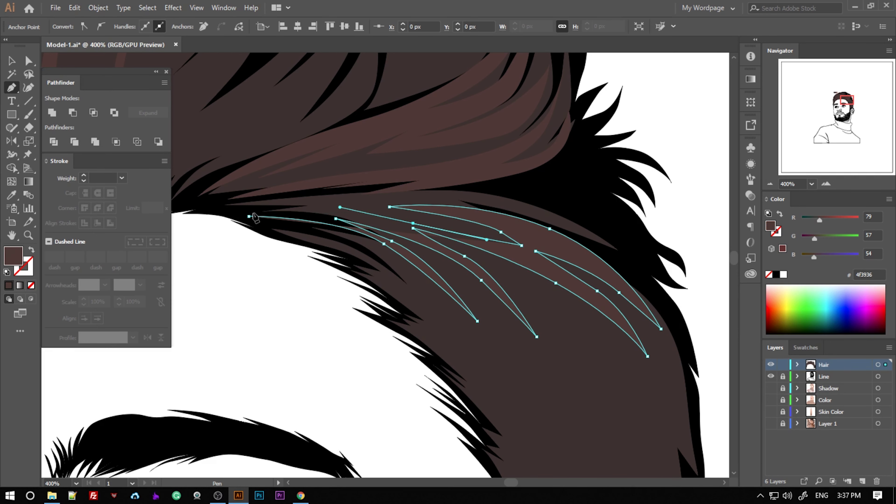
key(v)
key(ctrl+shift+a)
key(p)
scroll(357, 132, down, 5)
drag(443, 209, 510, 254)
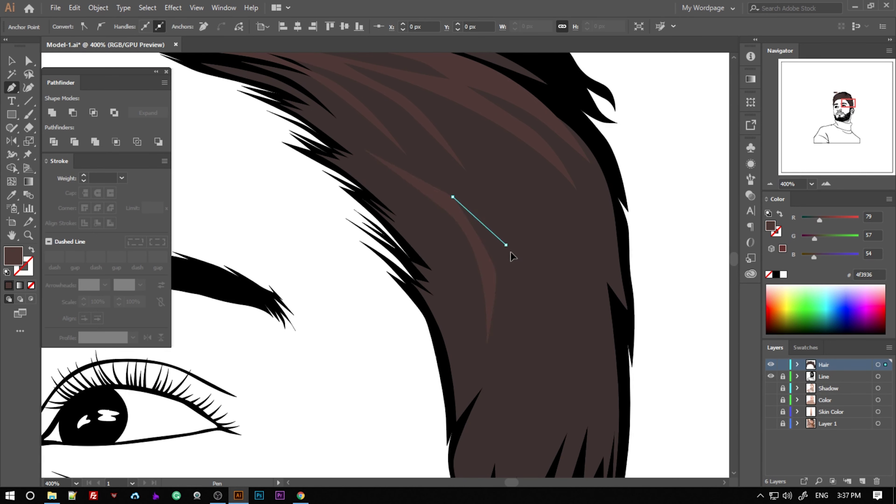
key(ctrl+a)
key(v)
key(ctrl+shift+a)
key(ctrl+minus)
key(ctrl+plus)
key(p)
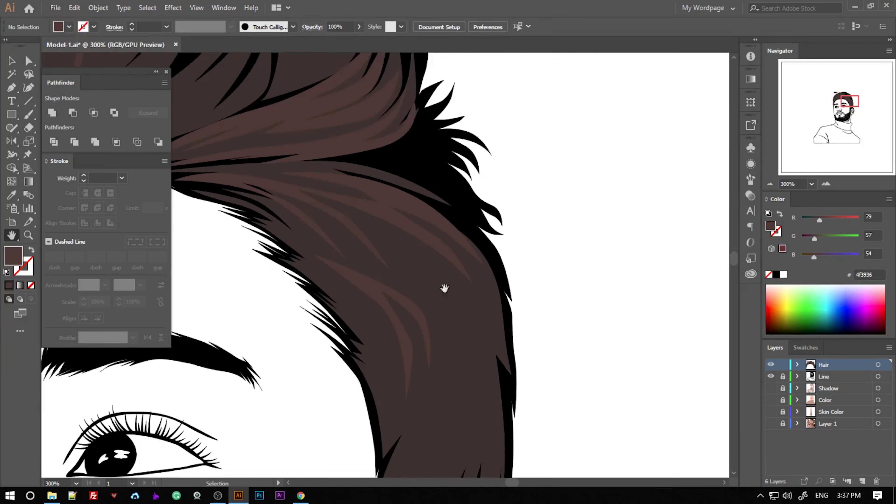
Draw a closed curved strand near the temple, then review the hair.
click(419, 187)
drag(465, 278, 465, 300)
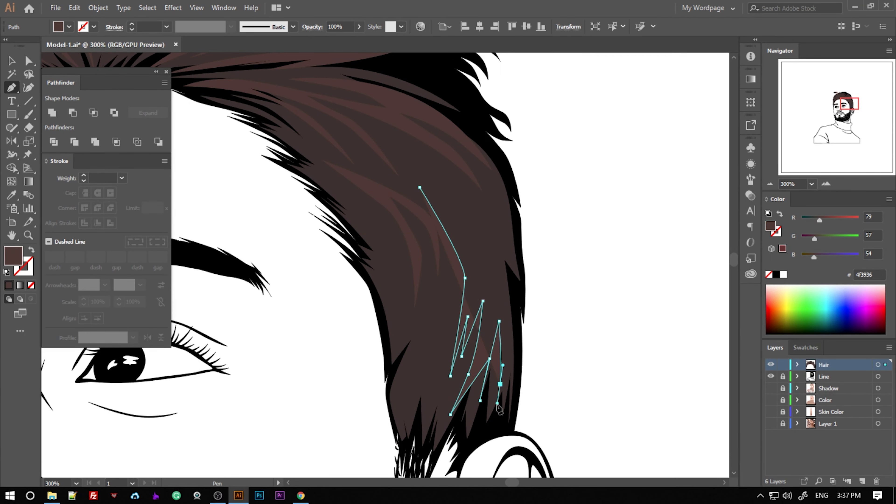
click(419, 187)
key(ctrl+shift+a)
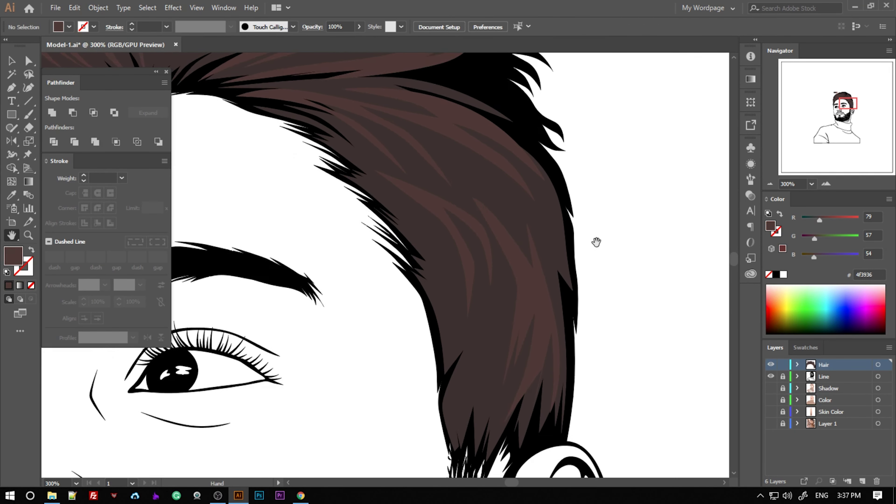
key(ctrl+0)
key(ctrl+plus)
key(ctrl+plus)
key(ctrl+plus)
key(ctrl+plus)
Close the pending strand and add another strand on the crown.
key(p)
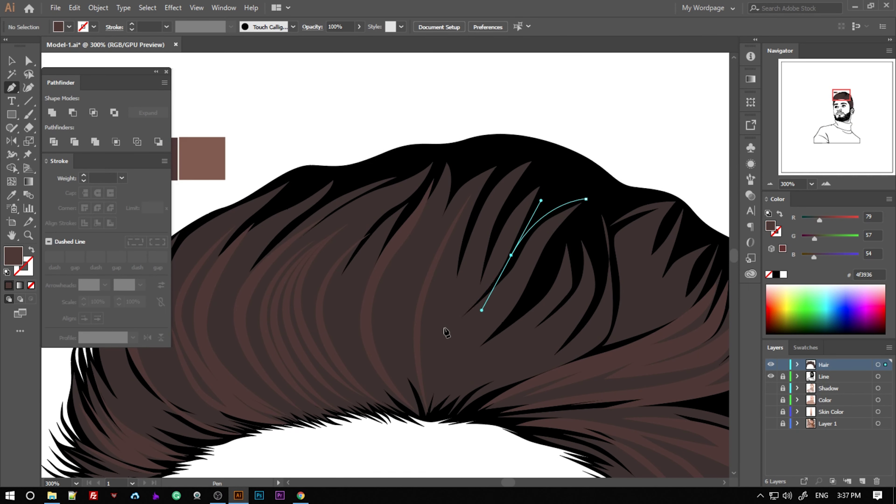
click(585, 199)
key(ctrl+shift+a)
key(ctrl+plus)
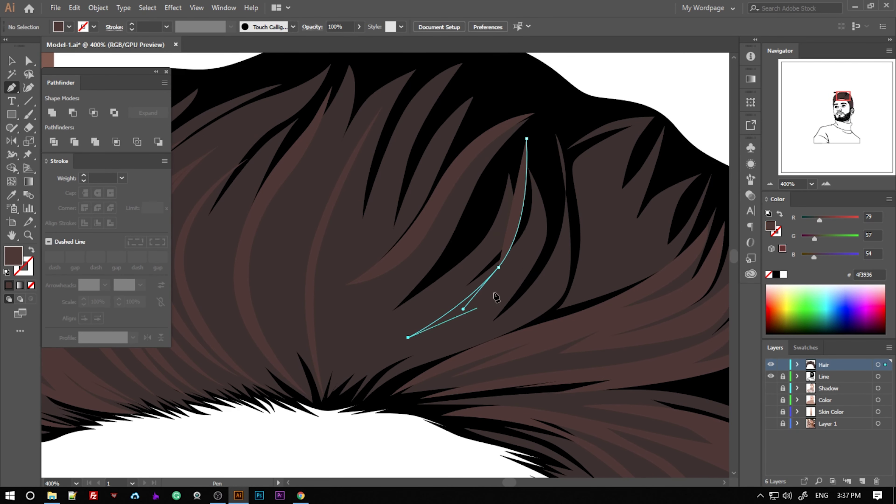
click(540, 206)
click(408, 338)
key(ctrl+shift+a)
Draw a short strand near the top of the hair.
click(527, 85)
click(540, 125)
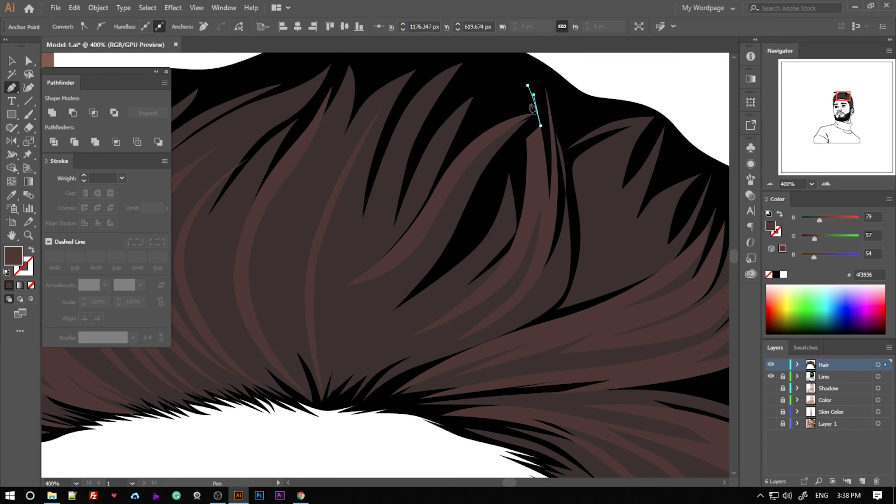
click(410, 336)
key(ctrl+shift+a)
drag(335, 248, 414, 297)
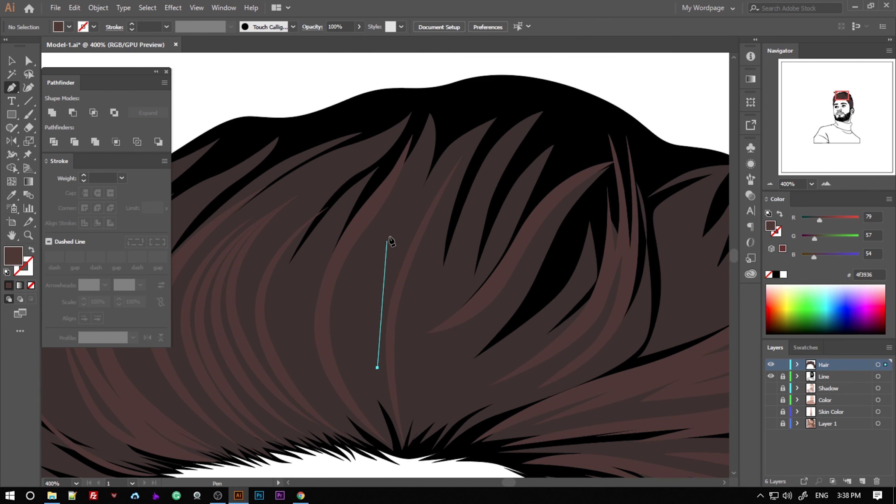
click(365, 318)
Trace a long closed strand running down the crown to the hairline.
click(377, 368)
key(ctrl+shift+a)
click(428, 103)
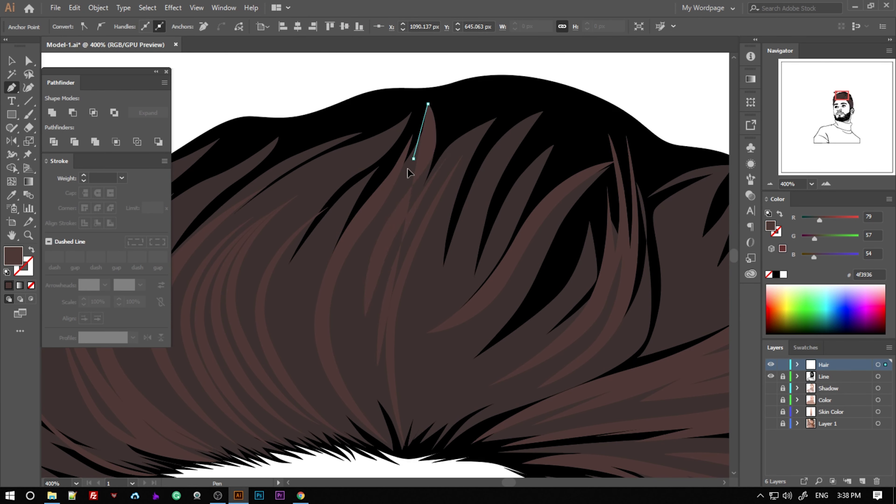
click(390, 192)
click(328, 353)
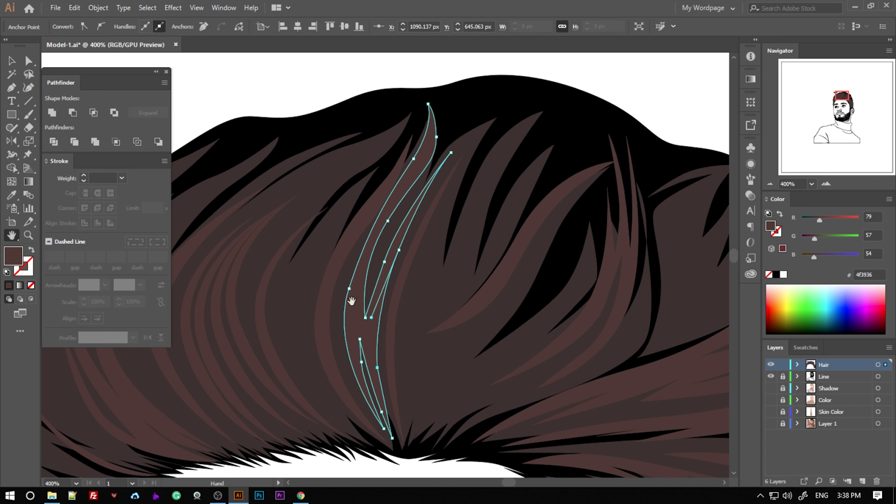
drag(351, 300, 424, 242)
click(459, 161)
click(413, 285)
click(466, 380)
click(431, 284)
click(424, 229)
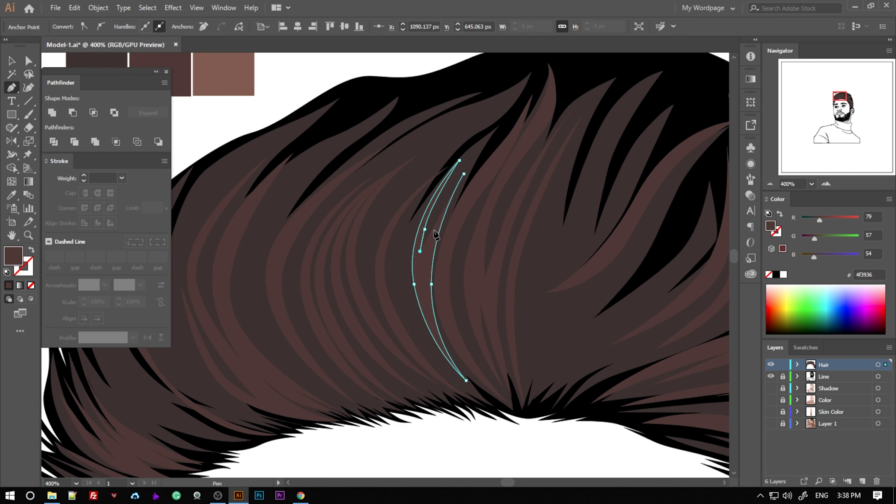
click(459, 160)
key(ctrl+shift+a)
Draw a curved closed strand on the left side of the crown.
drag(368, 199, 445, 198)
click(471, 111)
click(402, 174)
click(360, 211)
click(339, 314)
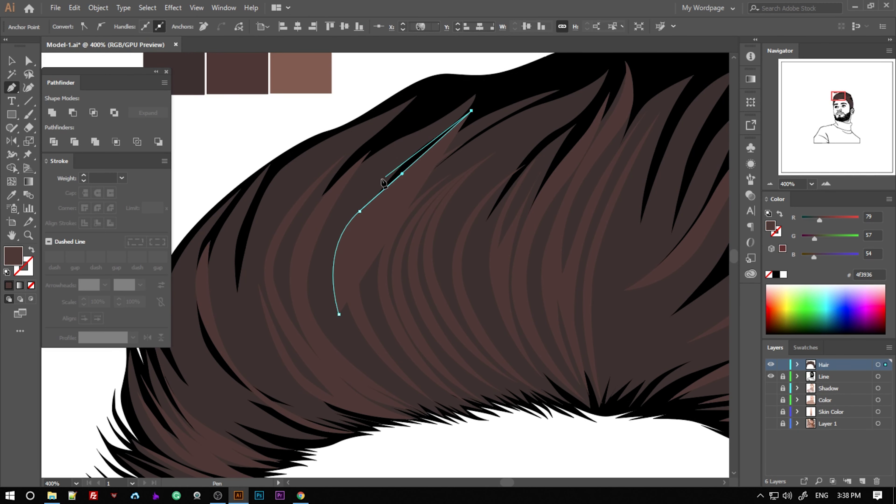
click(339, 314)
key(ctrl+shift+a)
Trace a strand along the left hair edge, undoing its last curved segment.
mouse_move(427, 454)
mouse_down()
mouse_move(503, 386)
mouse_move(551, 415)
mouse_up()
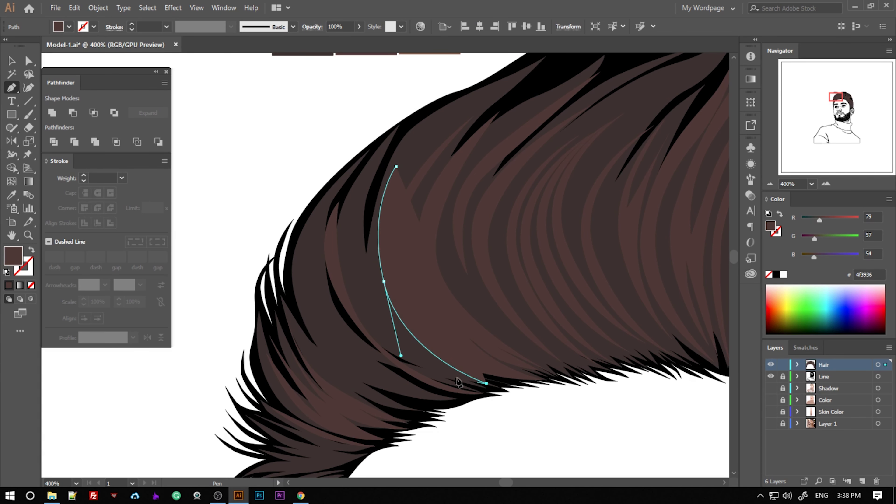
click(415, 350)
click(328, 227)
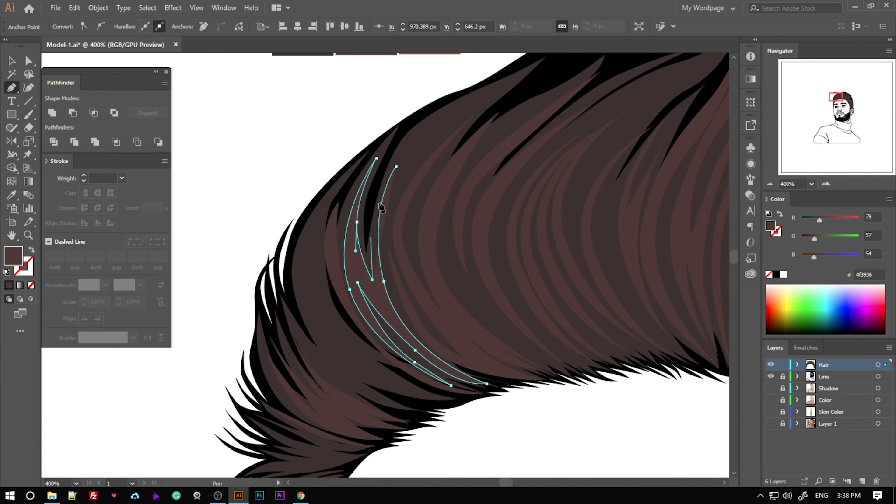
scroll(389, 127, down, 3)
scroll(424, 304, up, 4)
click(333, 118)
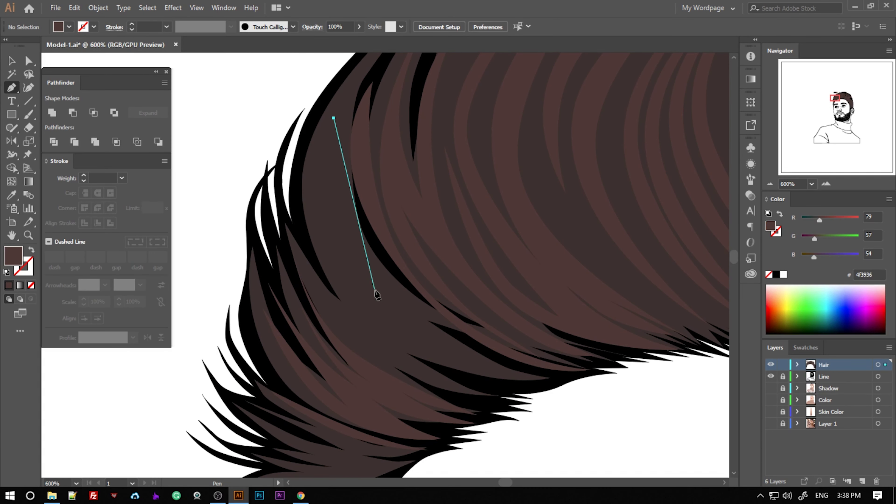
click(400, 296)
click(472, 363)
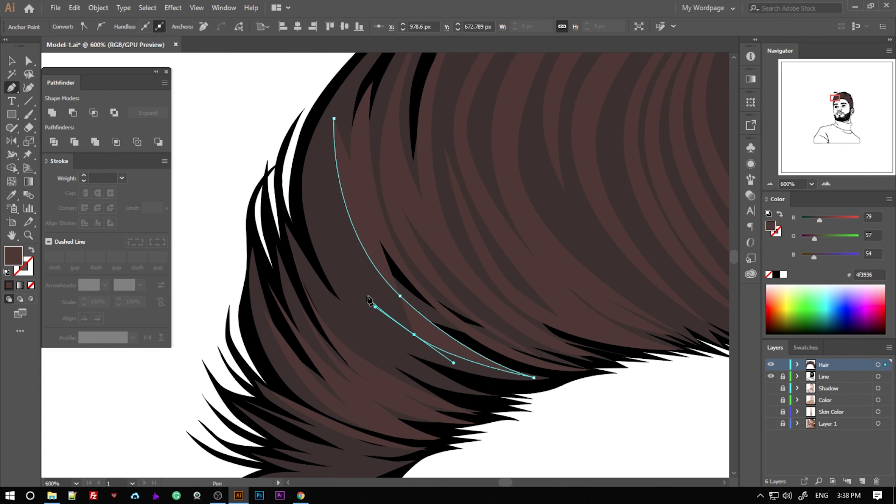
drag(466, 363, 457, 385)
key(ctrl+z)
key(ctrl+z)
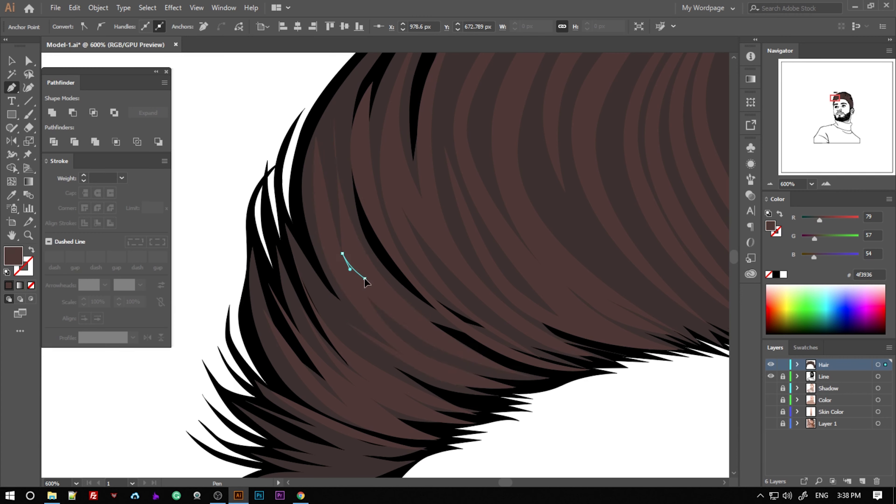
Curve a new strand toward the crown and check the hair.
key(ctrl+shift+a)
scroll(604, 406, down, 2)
scroll(604, 406, down, 2)
scroll(472, 258, up, 1)
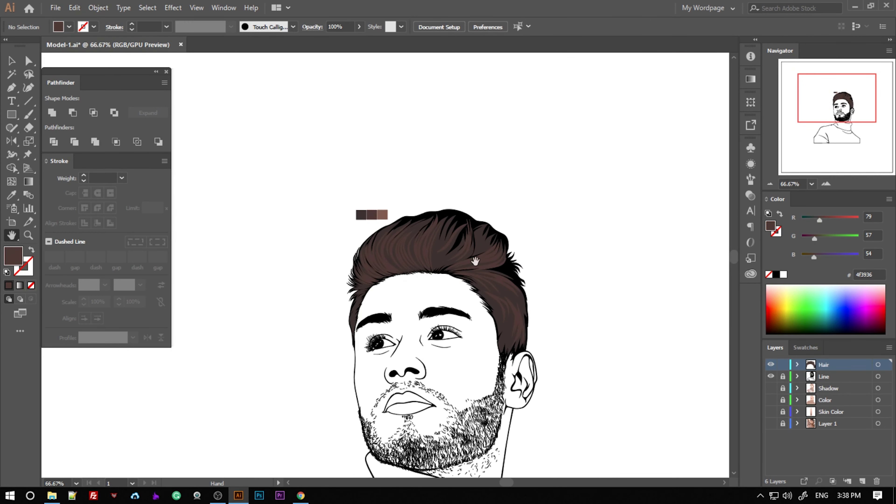
scroll(466, 340, up, 2)
scroll(468, 340, up, 2)
drag(475, 173, 436, 253)
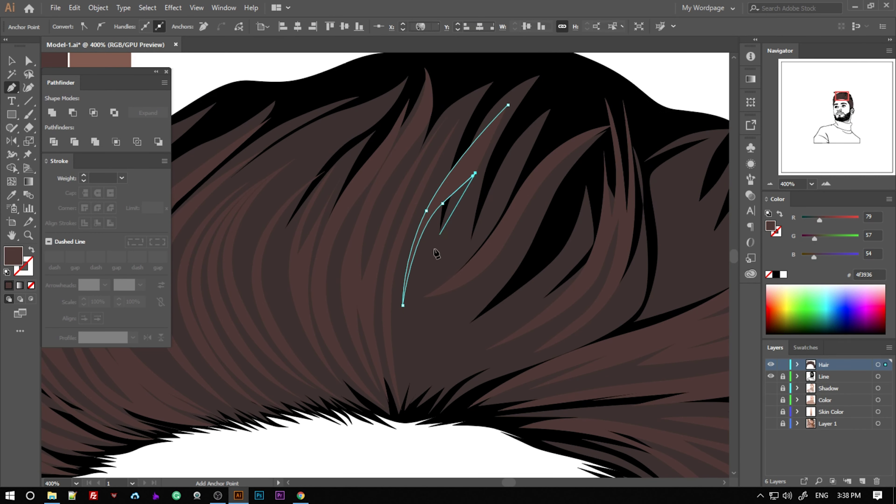
key(ctrl+shift+a)
Start a strand in the left side hair, then zoom out to review the portrait.
scroll(524, 240, down, 2)
scroll(399, 260, down, 2)
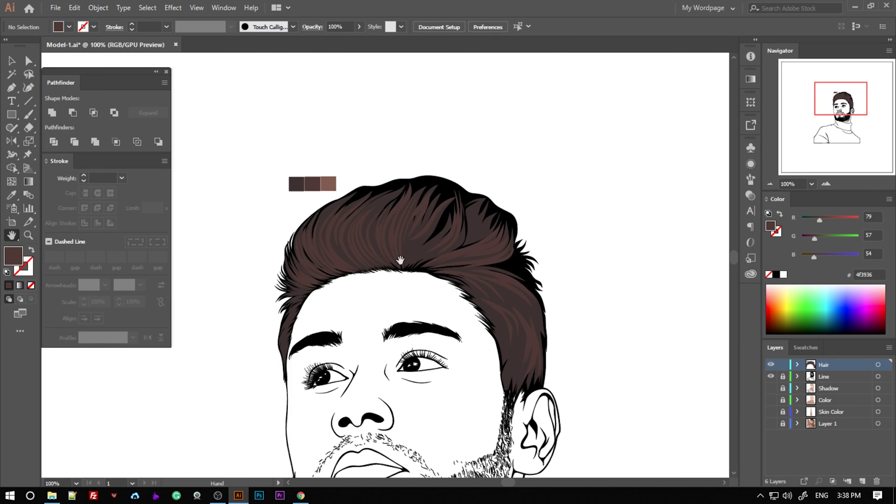
scroll(386, 282, up, 3)
click(545, 172)
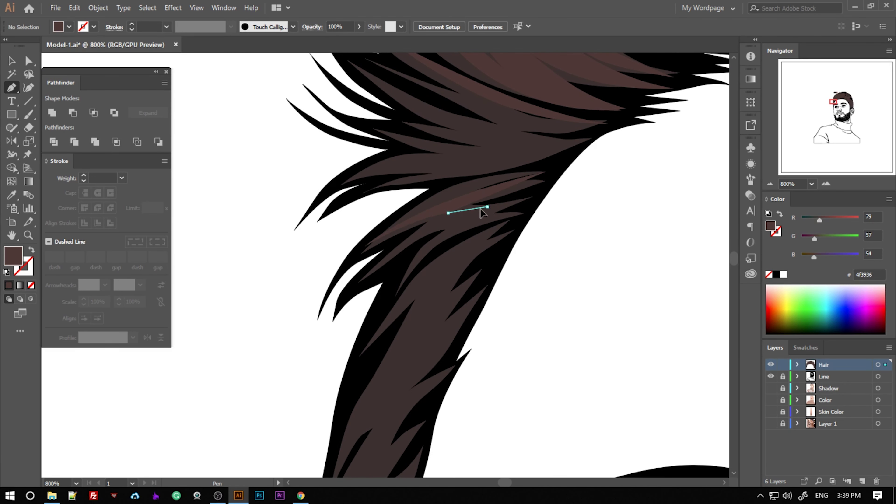
click(486, 219)
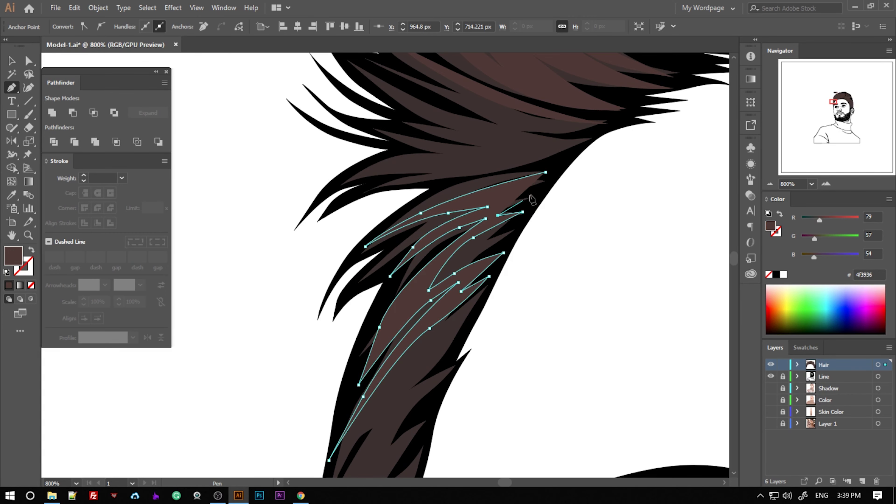
key(ctrl+shift+a)
scroll(500, 274, down, 2)
scroll(456, 329, down, 2)
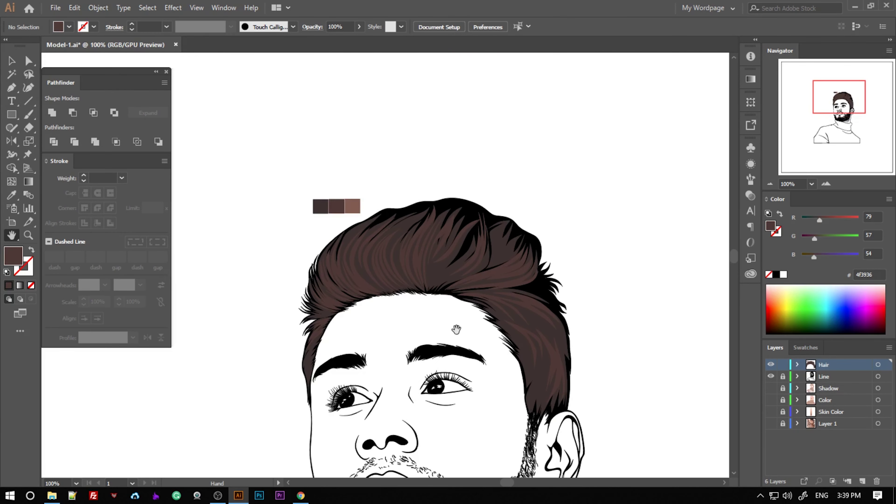
scroll(357, 201, up, 1)
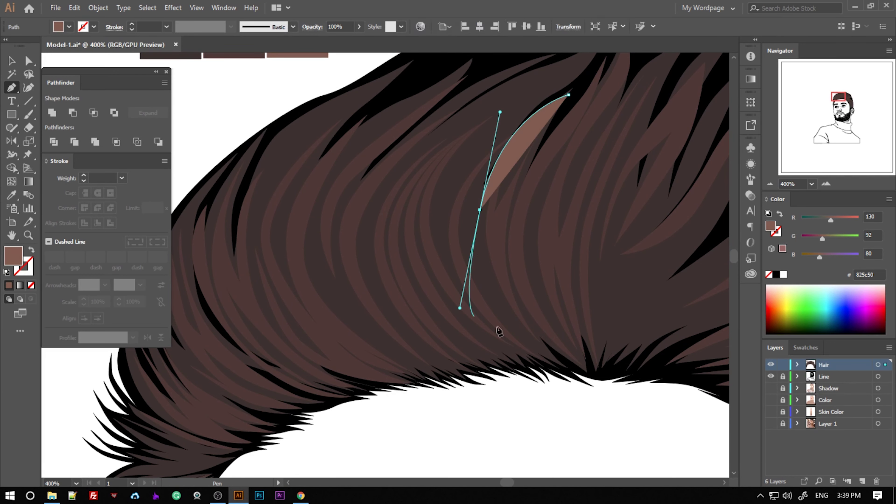
Draw two closed light-brown (825c50) highlight strands across the crown of the hair.
drag(469, 226, 552, 356)
click(567, 94)
mouse_move(610, 386)
mouse_down()
mouse_move(505, 298)
mouse_move(505, 458)
mouse_up()
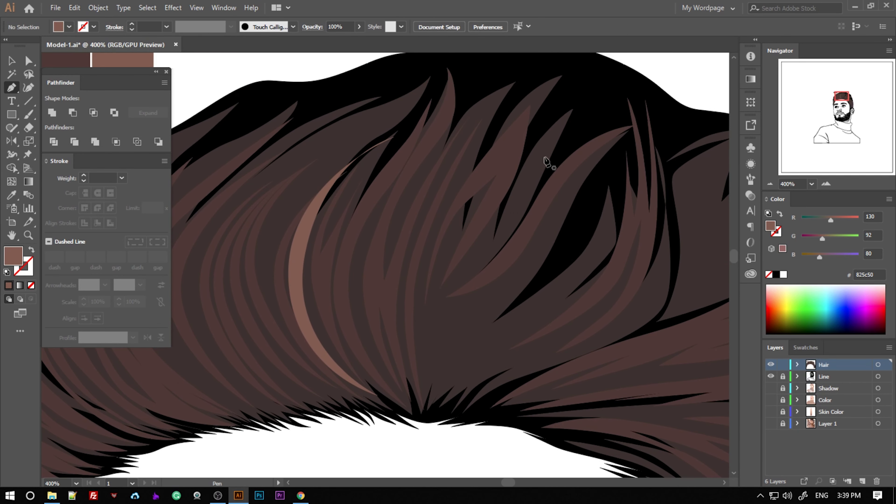
key(p)
click(556, 123)
click(432, 343)
drag(491, 189, 550, 126)
click(556, 123)
key(v)
key(ctrl+shift+a)
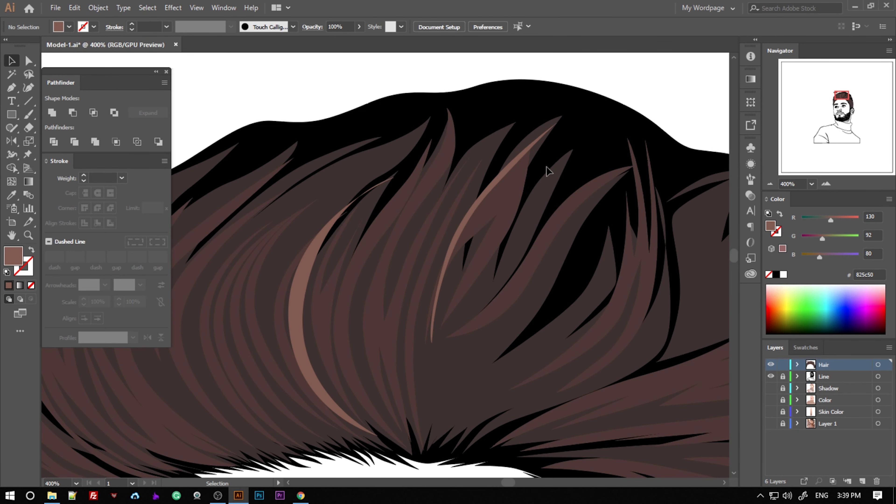
Add an S-shaped light-brown highlight strand sweeping up through the hair.
drag(393, 405, 423, 190)
click(444, 114)
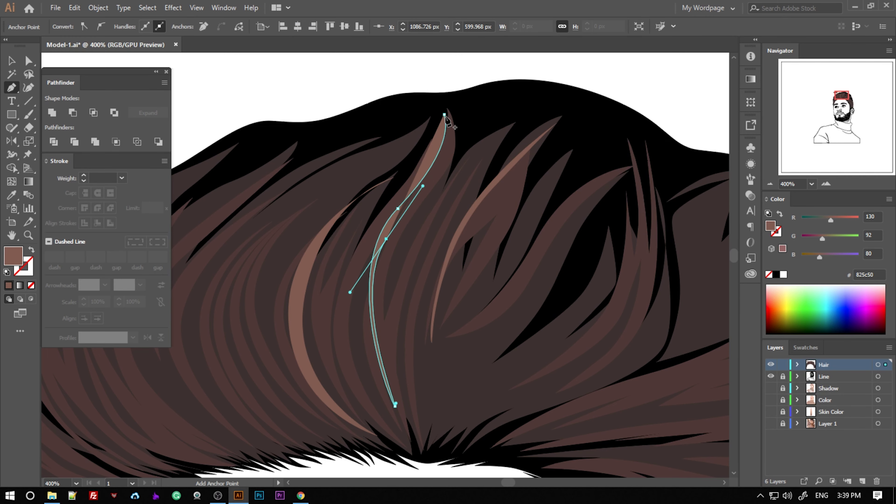
key(v)
key(ctrl+shift+a)
scroll(461, 295, down, 3)
scroll(450, 213, up, 2)
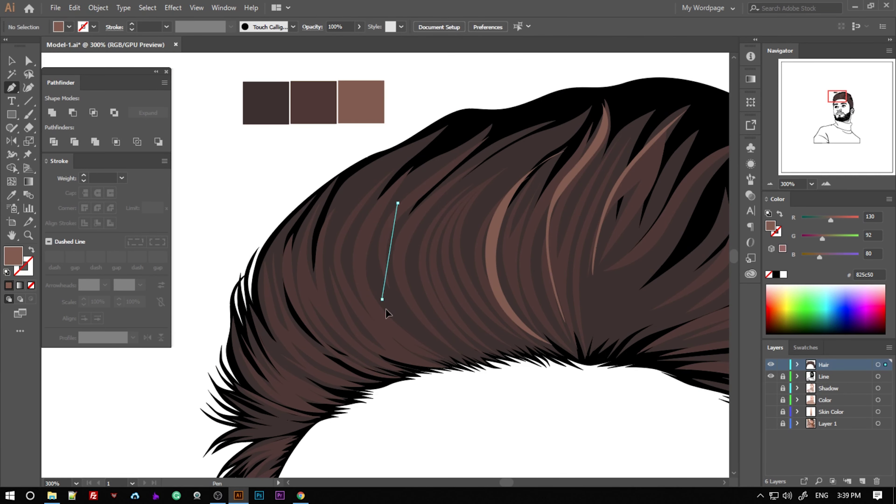
Draw two more curved highlight strands along the hairline.
drag(469, 361, 480, 367)
click(398, 203)
key(v)
key(ctrl+shift+a)
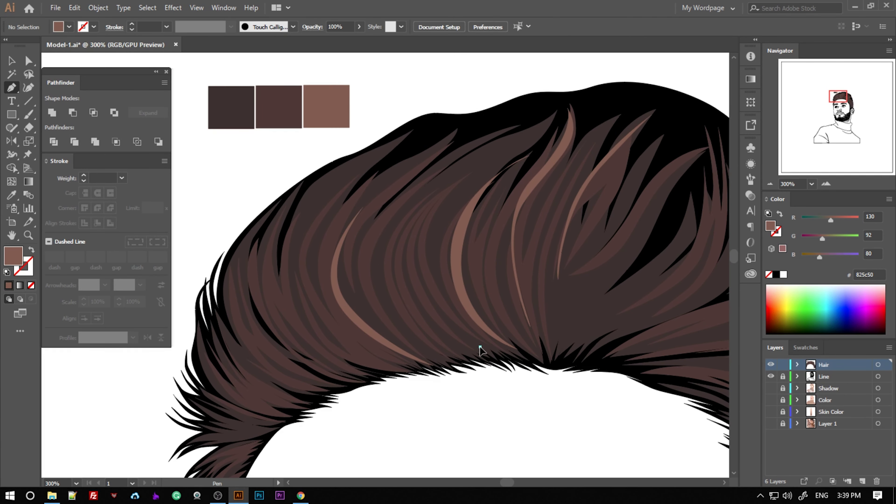
drag(410, 220, 480, 161)
drag(458, 347, 402, 319)
click(410, 221)
key(ctrl+shift+a)
Add a light-brown highlight strand on the side lock above the brows.
drag(289, 450, 361, 342)
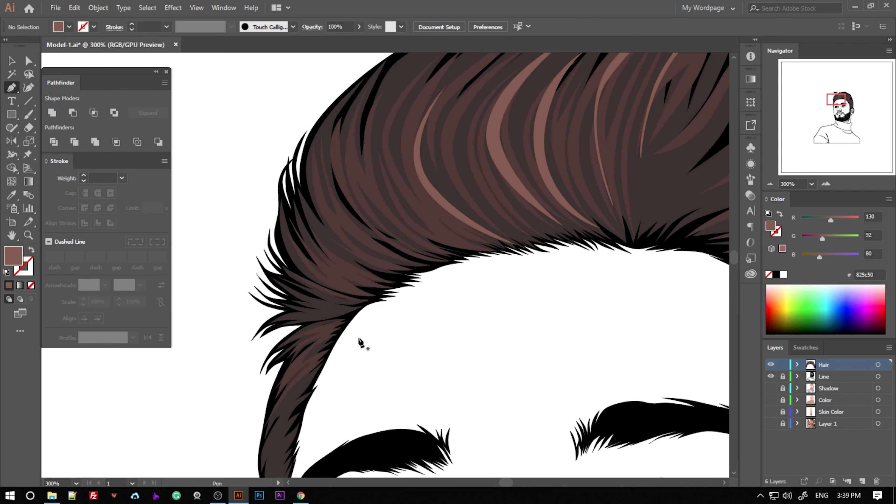
scroll(312, 256, down, 2)
scroll(437, 348, up, 2)
drag(430, 356, 455, 367)
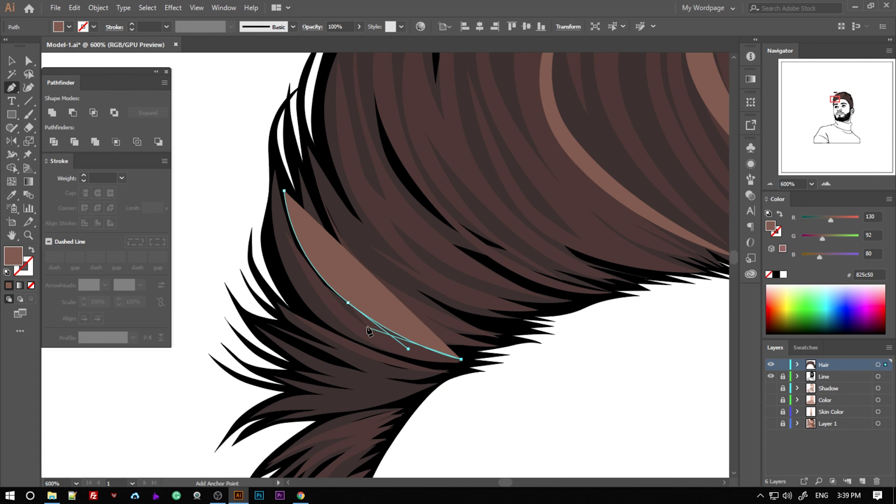
click(283, 190)
key(ctrl+shift+a)
scroll(604, 266, down, 3)
Trace a closed highlight strand on the lower side hair.
click(547, 195)
drag(445, 219, 398, 224)
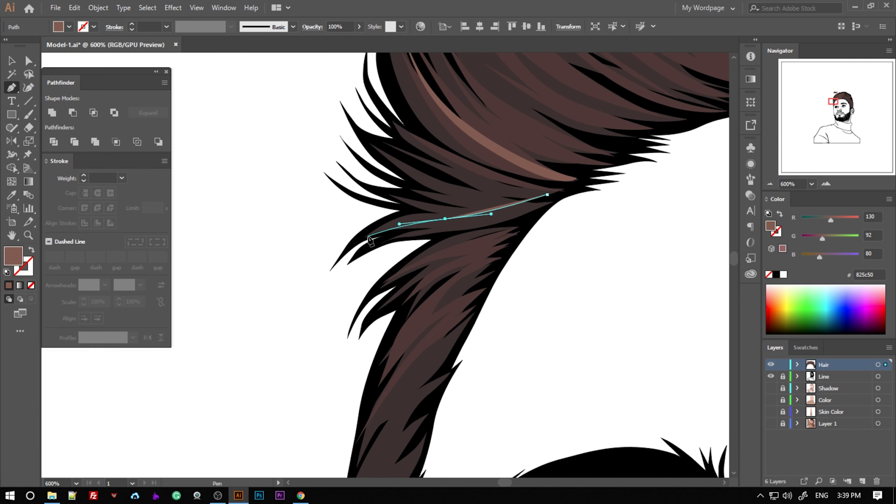
click(382, 237)
click(547, 194)
scroll(480, 210, down, 3)
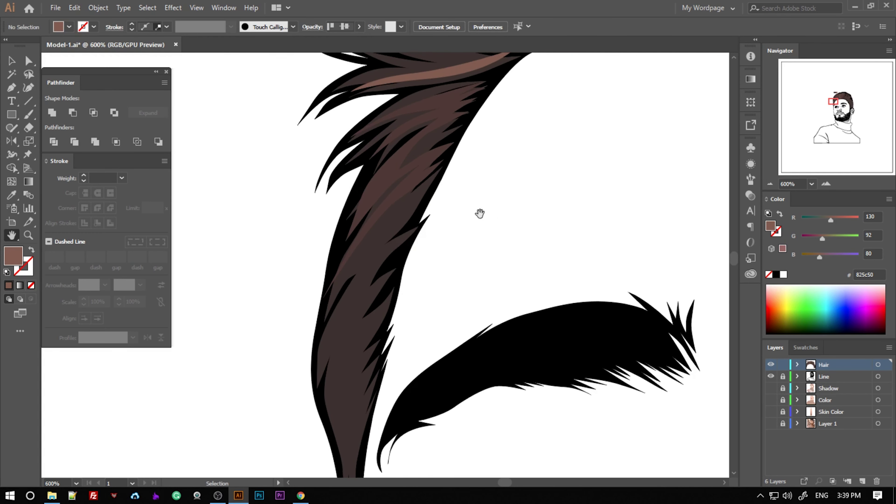
scroll(480, 210, up, 1)
Outline a long narrow highlight strand further down the side hair.
click(510, 141)
click(383, 278)
click(463, 181)
click(510, 142)
click(481, 192)
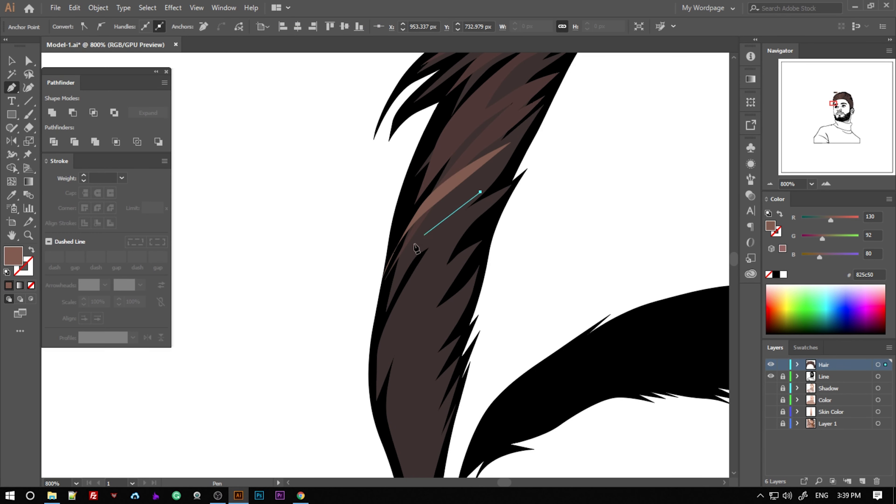
click(411, 248)
click(376, 340)
click(425, 265)
click(383, 359)
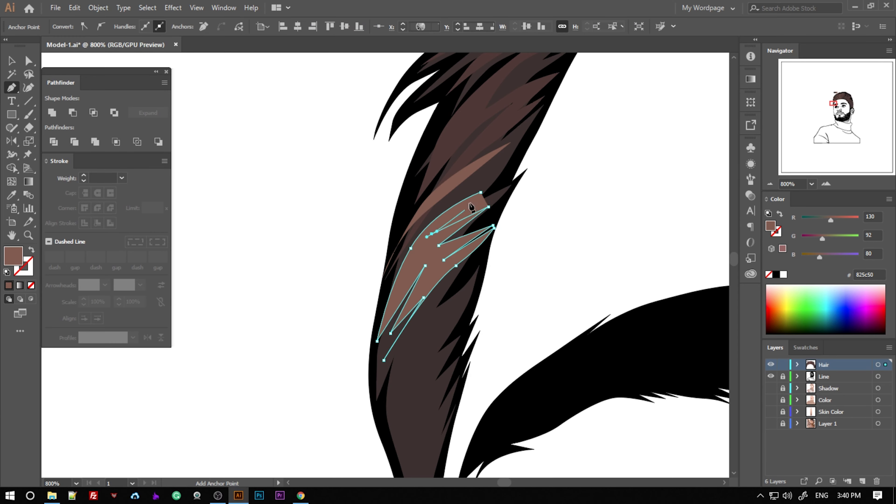
click(481, 192)
ctrl+click(556, 200)
scroll(556, 200, down, 3)
scroll(425, 252, up, 3)
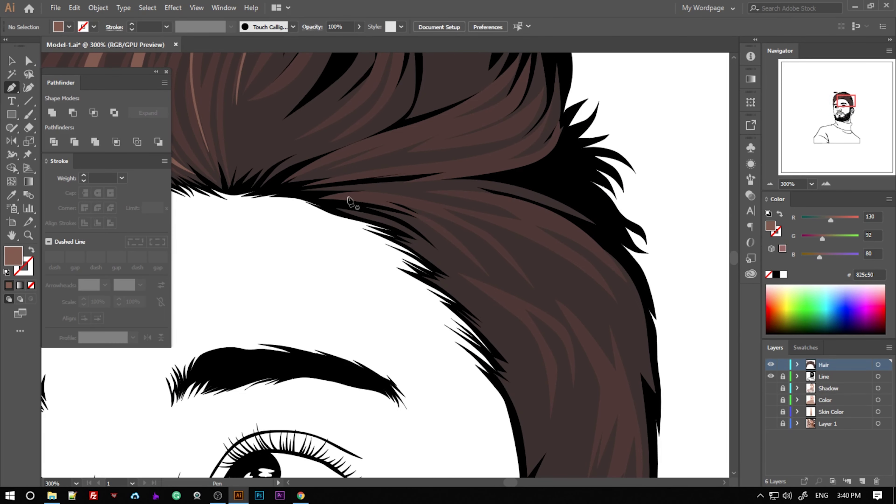
Draw a crescent-shaped highlight strand near the hairline.
drag(473, 204, 431, 188)
click(347, 197)
scroll(479, 169, up, 3)
key(p)
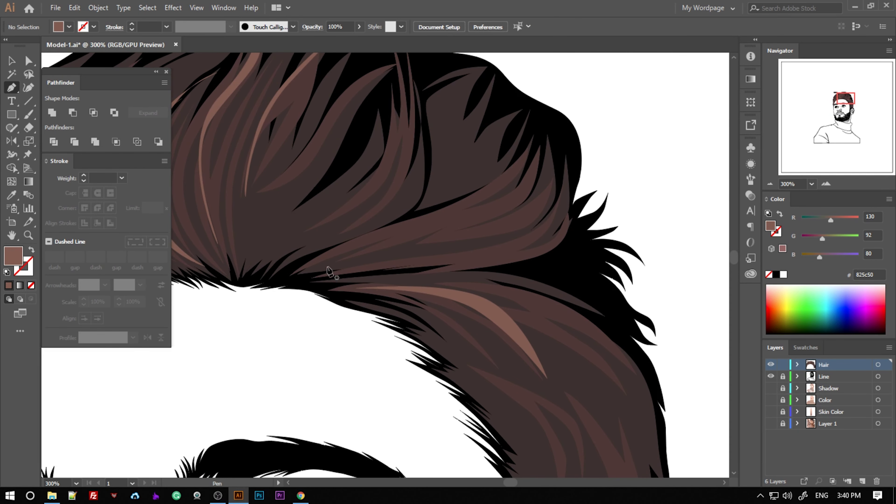
click(567, 196)
click(546, 147)
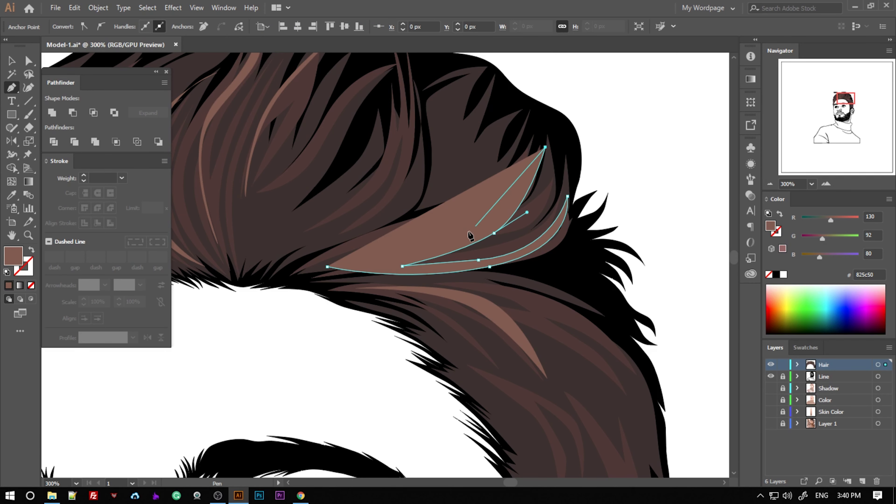
drag(455, 240, 517, 217)
click(326, 268)
Add a highlight strand across the crown of the hair.
drag(282, 289, 366, 381)
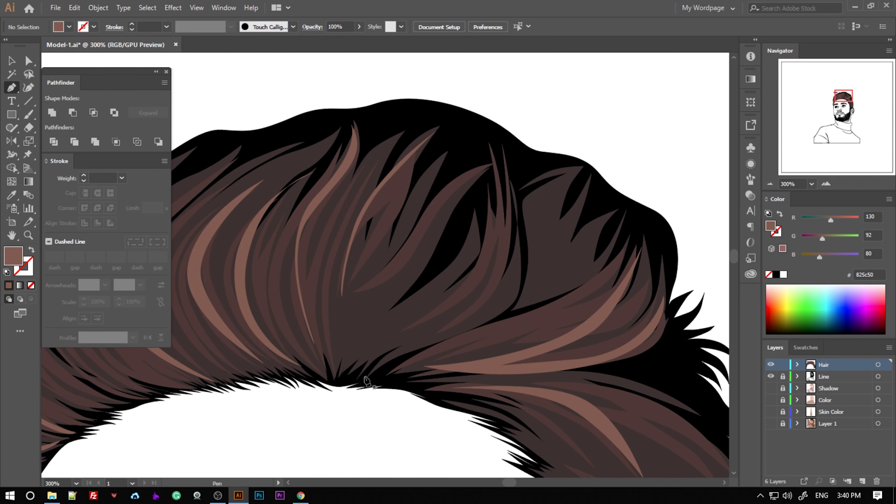
click(366, 191)
click(364, 377)
key(o)
Draw a crescent highlight strand on the crown's right side, then zoom out to check.
drag(395, 348, 476, 371)
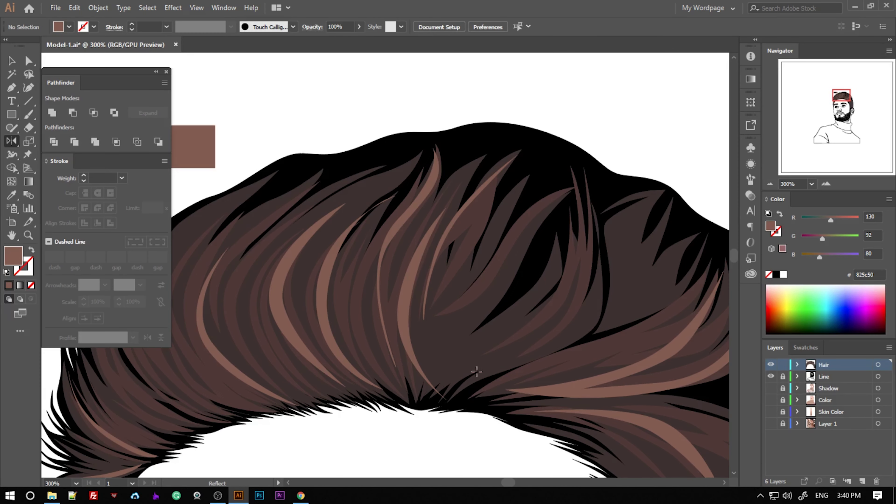
click(579, 172)
drag(592, 261, 576, 287)
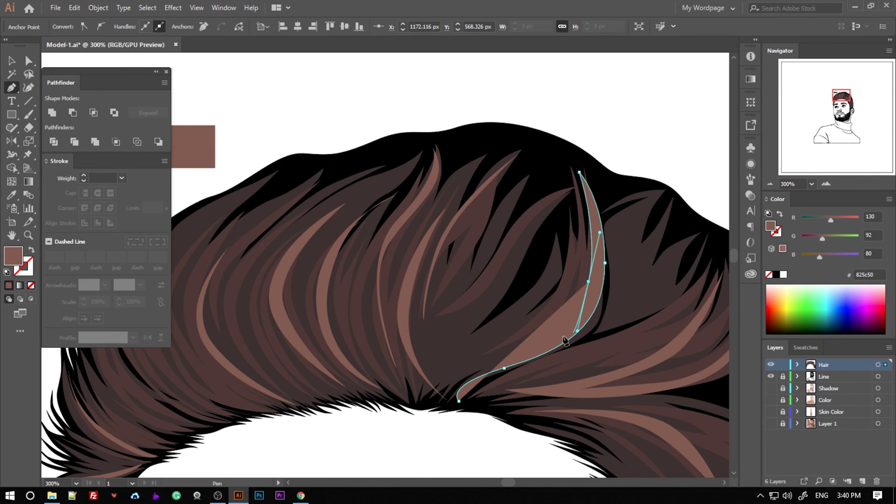
click(458, 401)
ctrl+click(472, 452)
key(ctrl+minus)
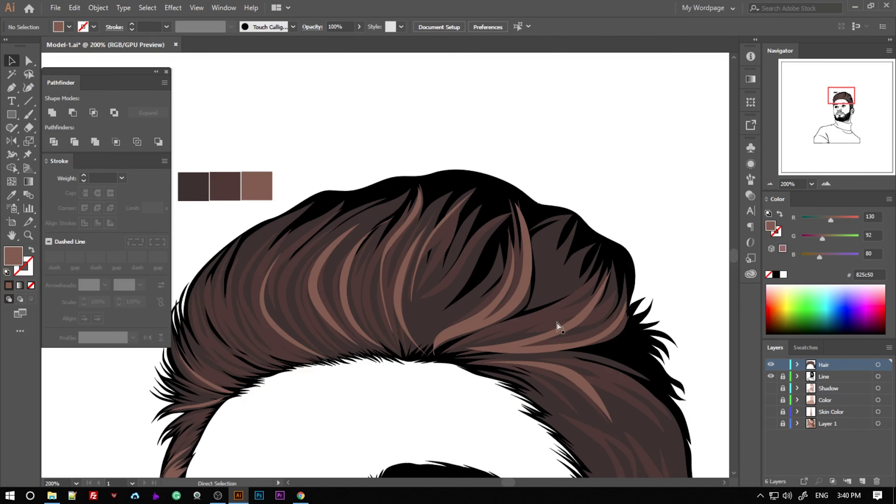
key(ctrl+minus)
key(ctrl+minus)
scroll(414, 337, up, 4)
Draw a closed highlight strand on the left edge of the hair.
key(p)
click(326, 192)
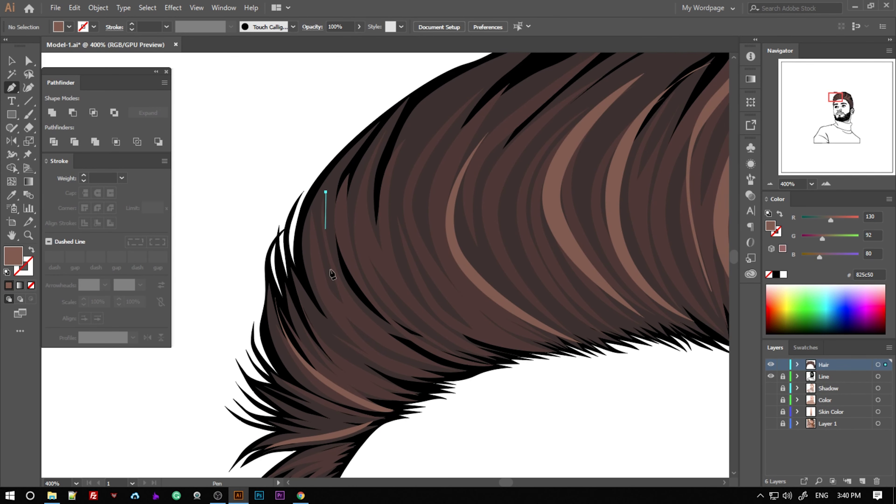
drag(339, 294, 350, 317)
click(448, 381)
click(326, 192)
Start tracing another strand inside the left highlight, down to its lower tip.
click(326, 287)
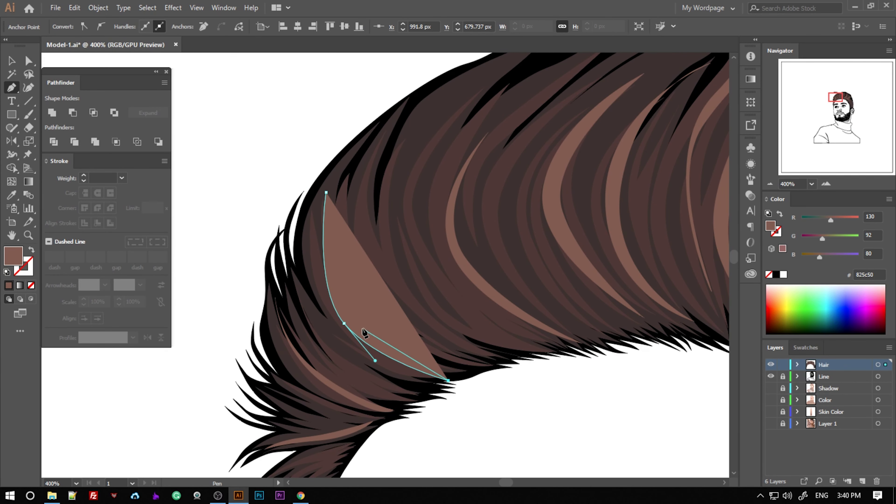
click(352, 319)
click(332, 250)
click(476, 367)
click(503, 360)
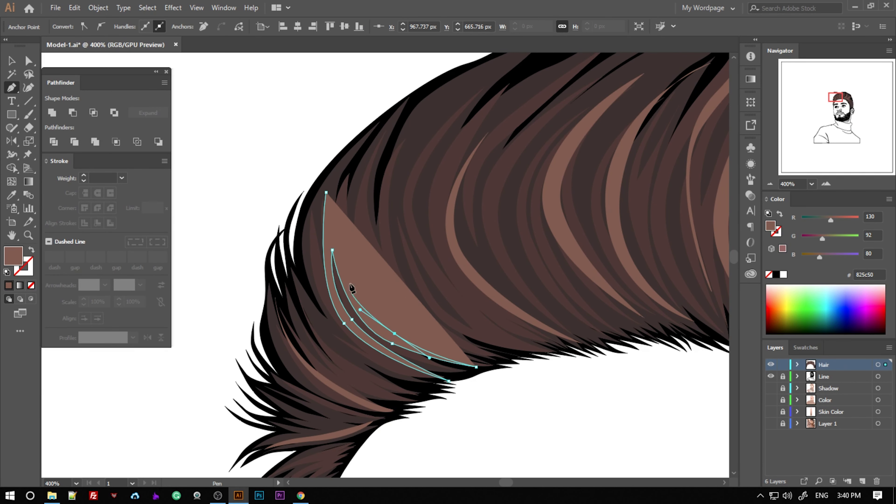
click(465, 356)
click(417, 336)
click(398, 312)
Close the left strand at its upper tip and send it behind the dark strands.
scroll(388, 169, up, 2)
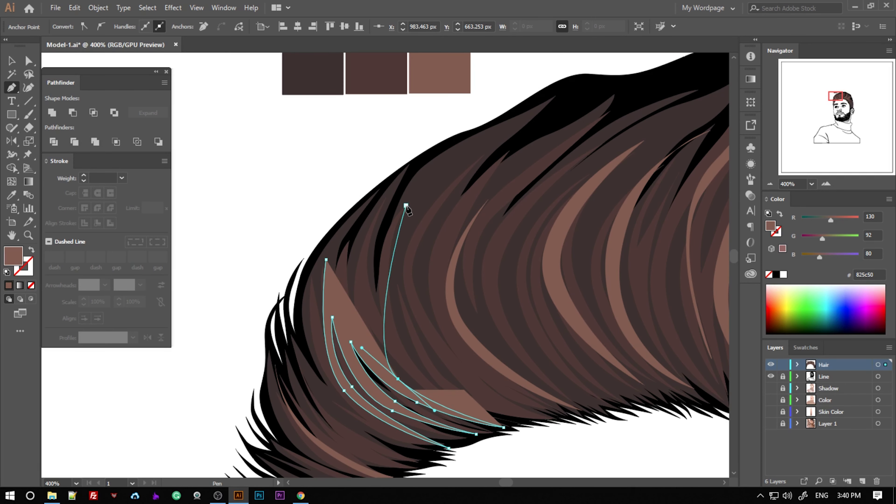
drag(388, 200, 415, 165)
click(465, 145)
click(411, 184)
click(332, 317)
key(ctrl+[)
key(ctrl+[)
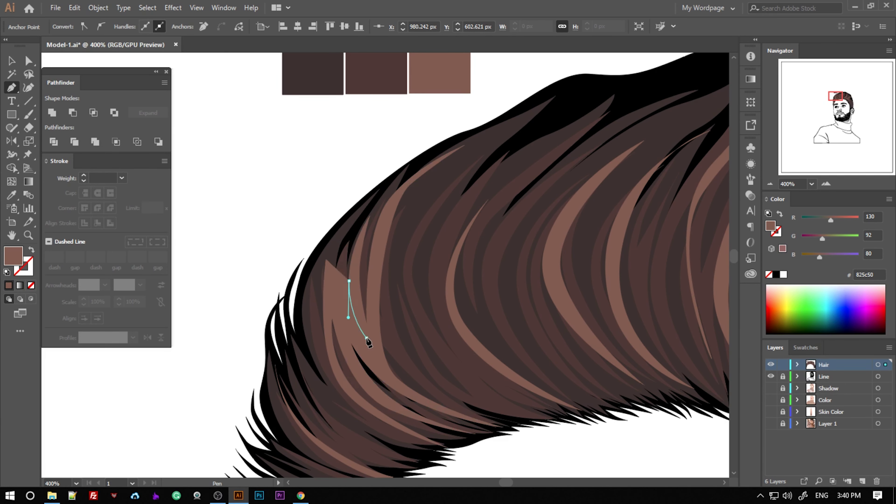
Show the Shadow and Color layers and hide the reference photo layer.
key(v)
click(329, 224)
key(ctrl+1)
key(ctrl+minus)
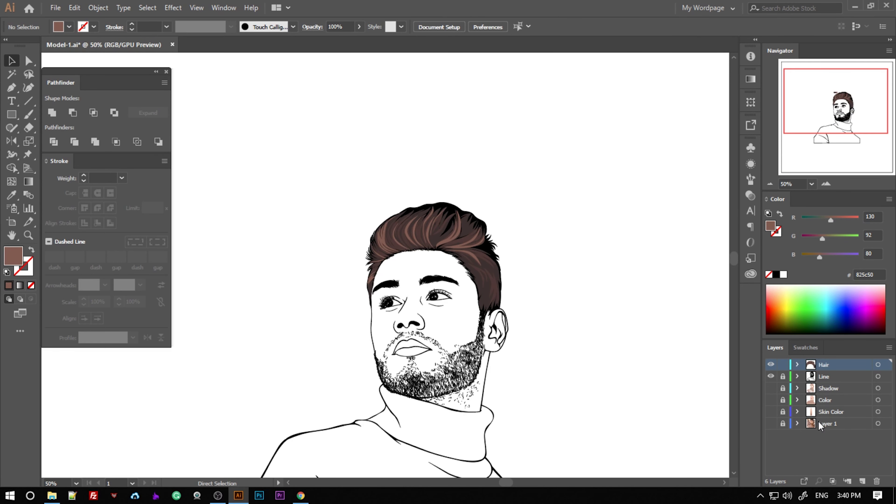
mouse_move(771, 423)
mouse_down()
mouse_move(770, 400)
mouse_move(770, 423)
mouse_up()
click(770, 388)
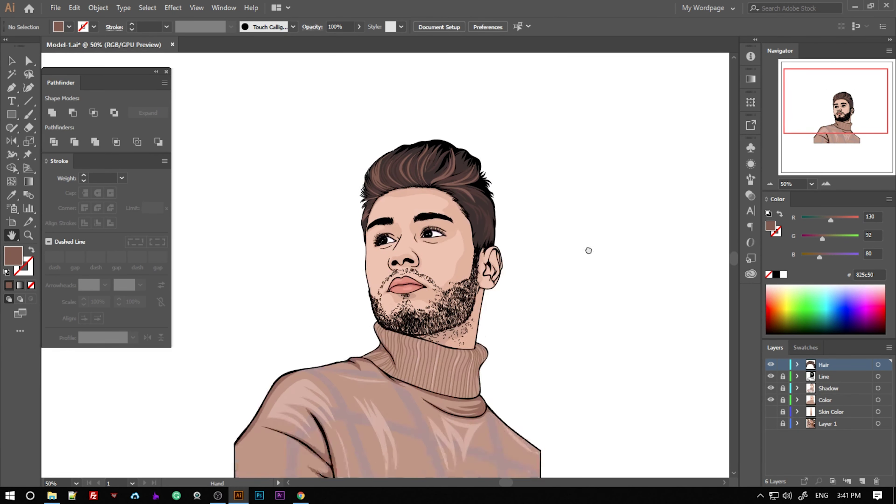
key(ctrl+minus)
Save the portrait, then select all the artwork and copy it.
key(ctrl+s)
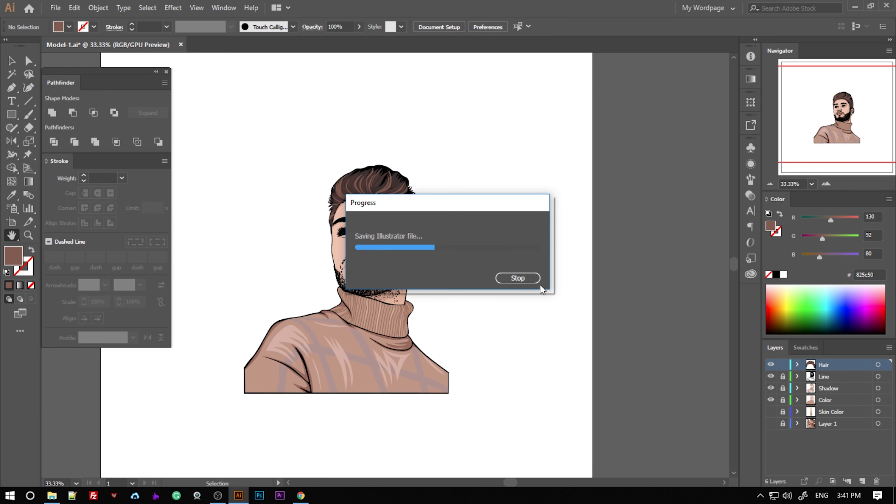
key(ctrl+a)
key(ctrl+shift+a)
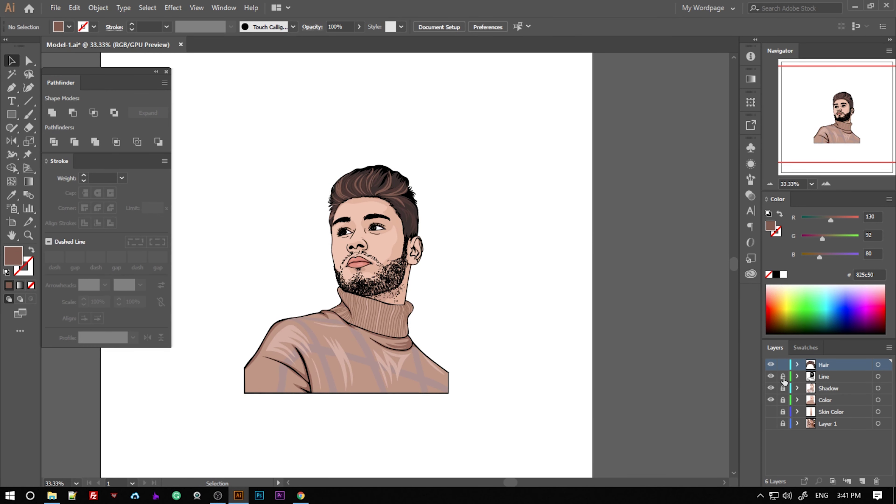
key(ctrl+a)
key(ctrl+shift+a)
key(ctrl+s)
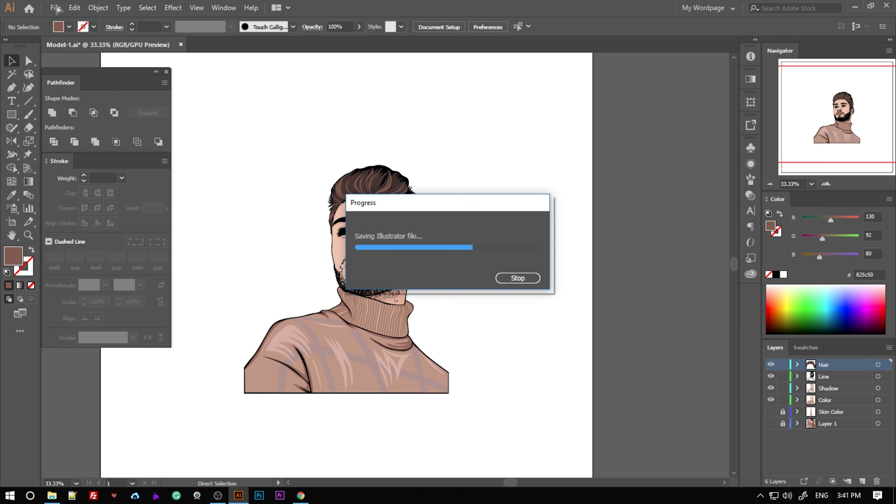
Create a new blank document via File > New.
click(55, 8)
click(70, 20)
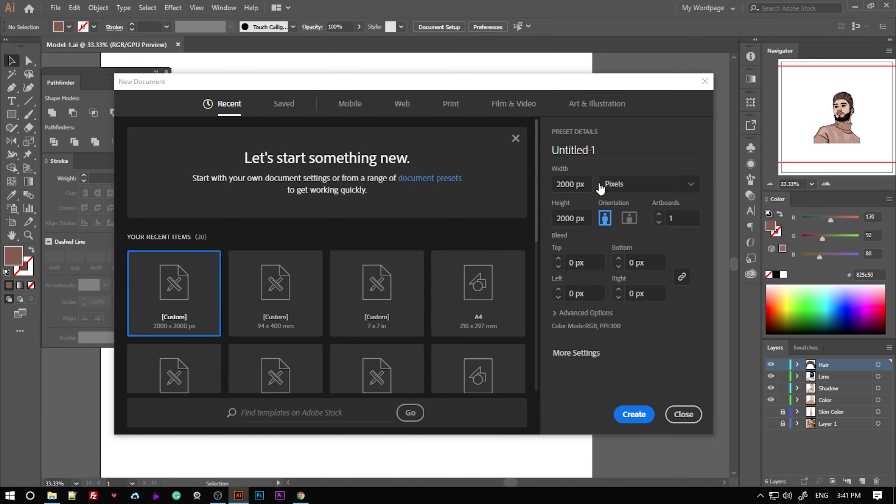
click(631, 412)
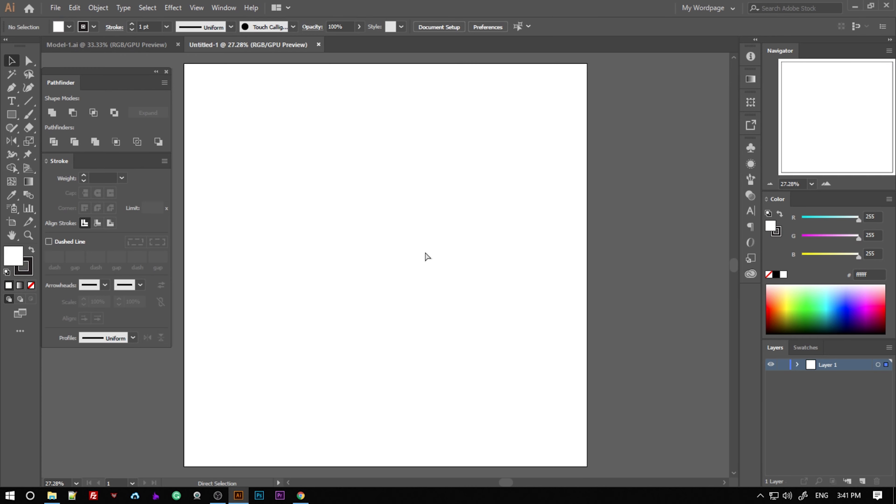
Paste the portrait and scale it up to fill the artboard.
key(ctrl+v)
key(ctrl+minus)
drag(368, 249, 527, 395)
click(551, 270)
key(ctrl+0)
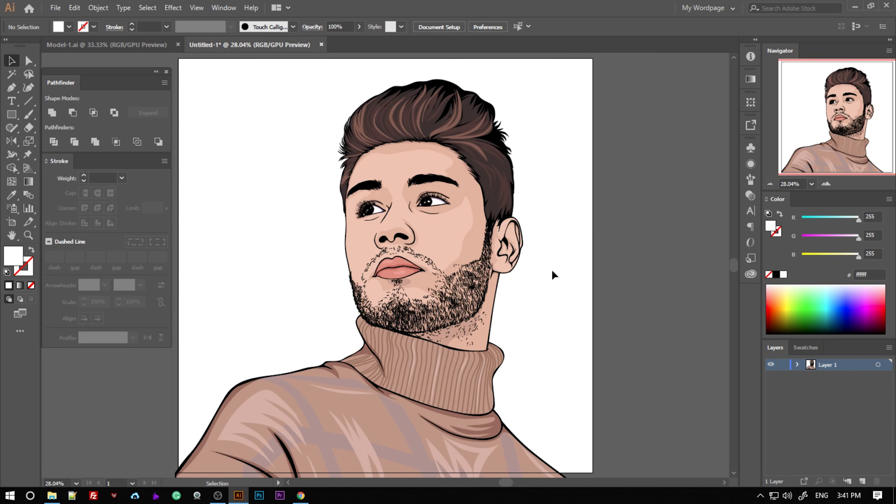